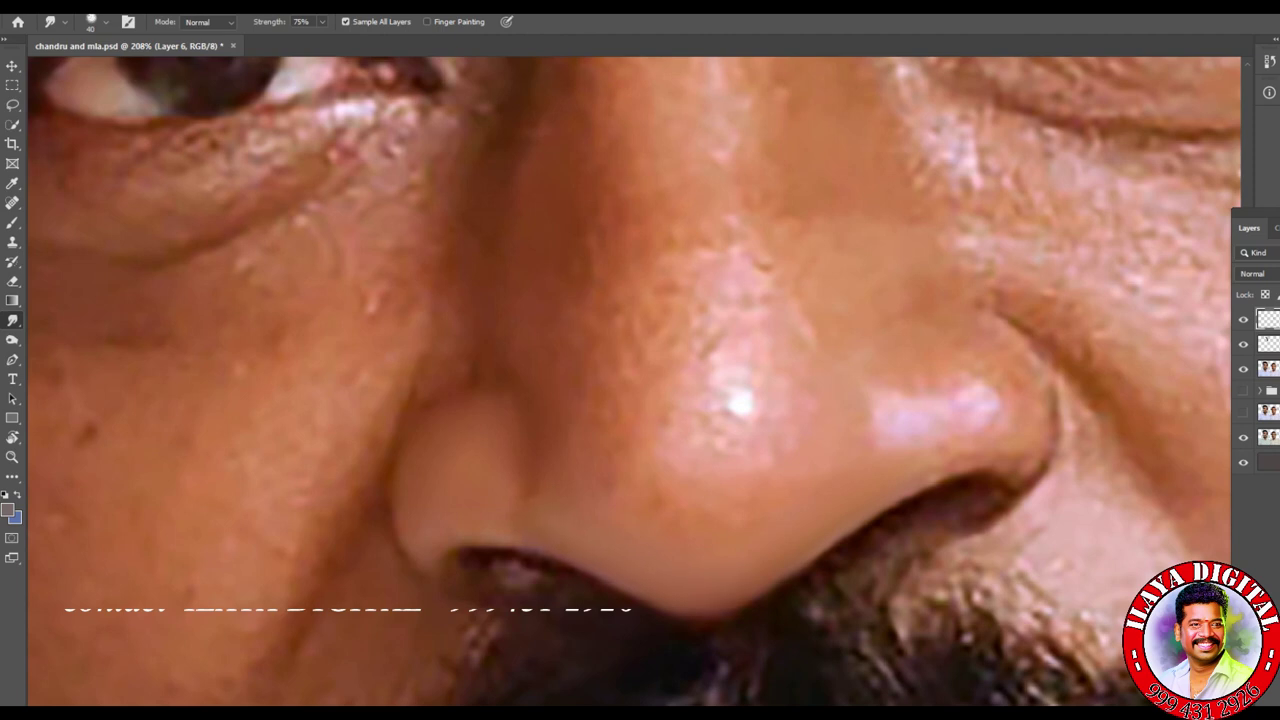
Step: Smudge the shadowed side of the nose and the bright nose tip into smooth skin with a 60 to 70 px brush
key(ctrl+0)
scroll(811, 617, up, 5)
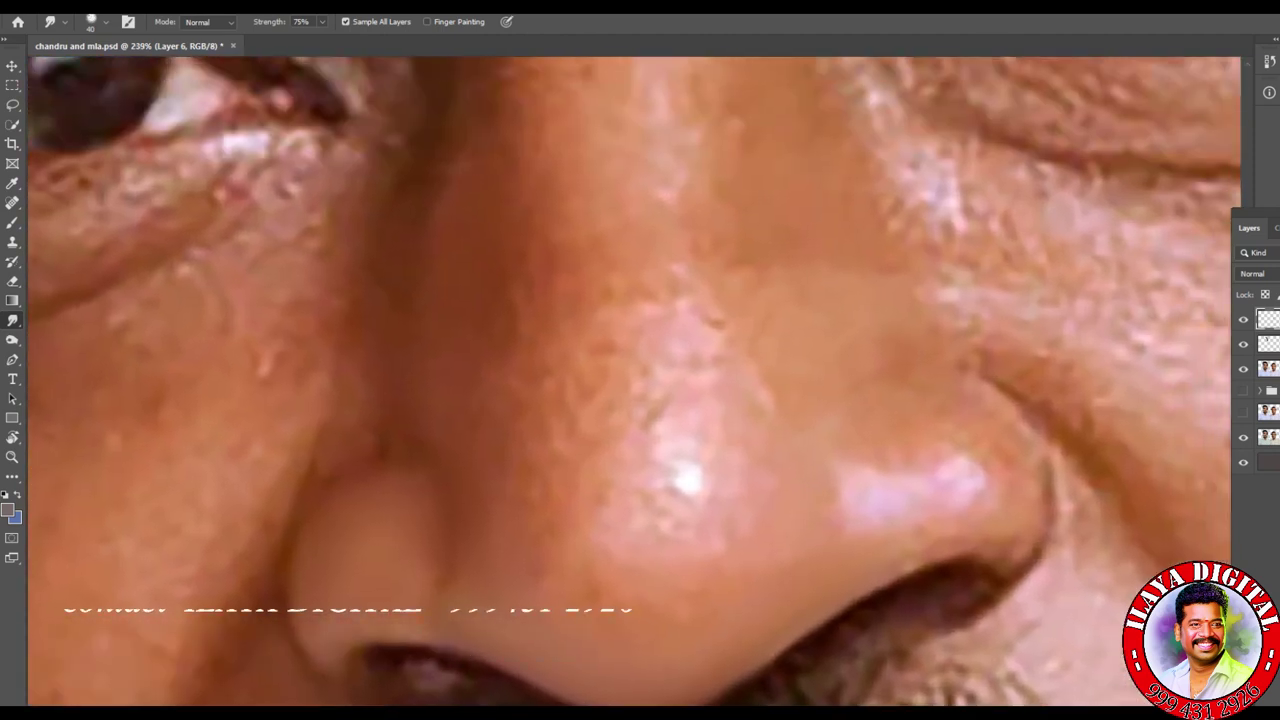
key(bracketright)
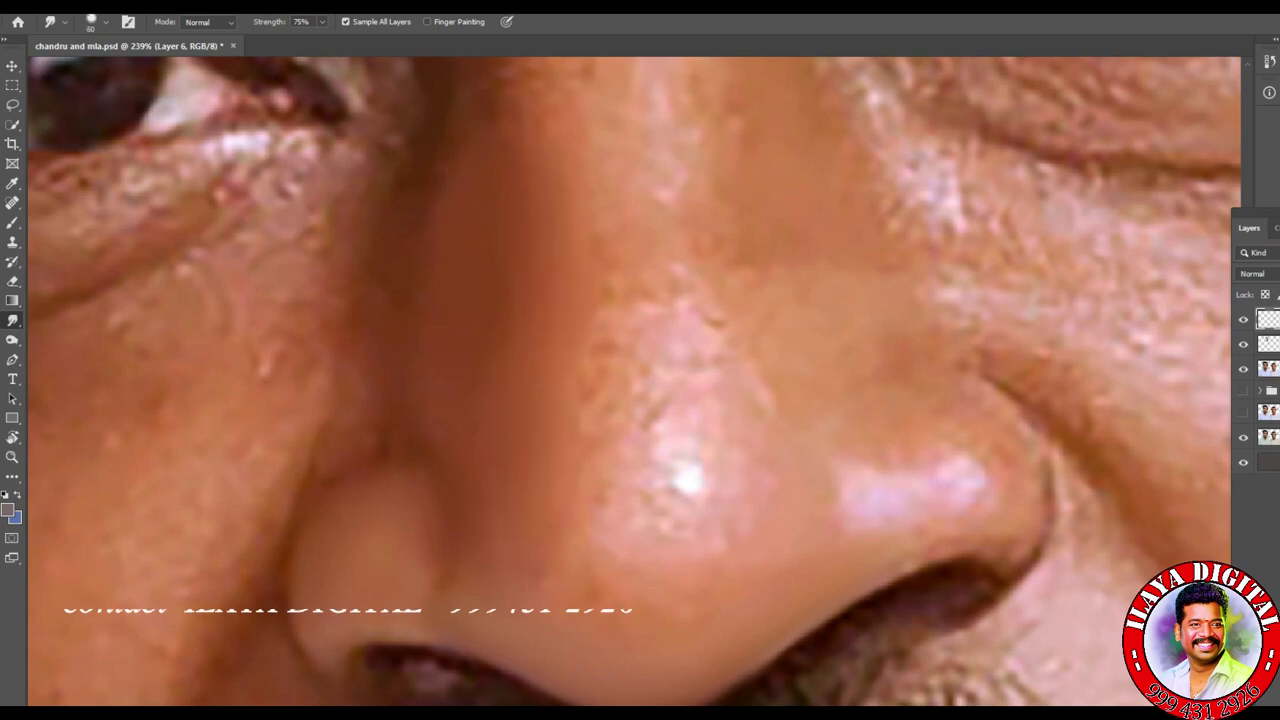
mouse_move(688, 484)
mouse_down()
mouse_move(662, 452)
mouse_move(714, 528)
mouse_up()
drag(585, 315, 640, 395)
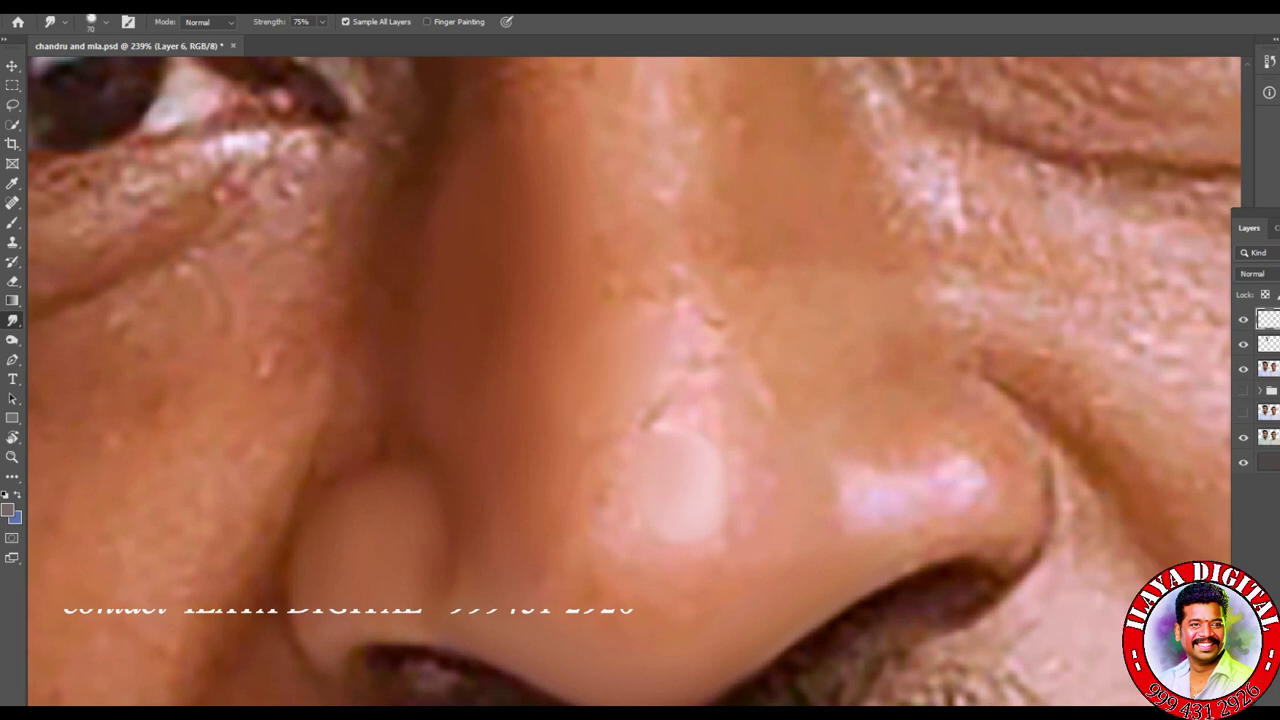
mouse_move(650, 455)
mouse_down()
mouse_move(610, 560)
mouse_move(615, 530)
mouse_up()
mouse_move(700, 470)
mouse_down()
mouse_move(740, 500)
mouse_move(760, 570)
mouse_up()
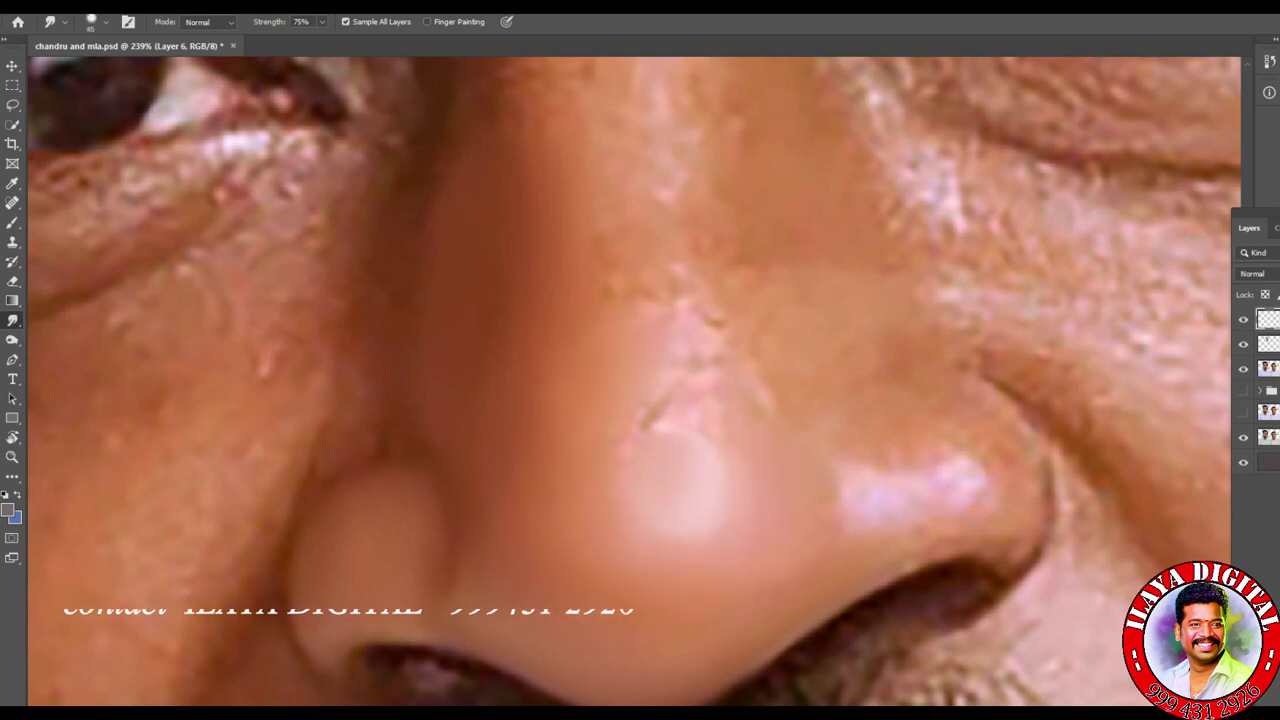
Step: Smudge along the outer edge of the man's left nostril wing with a 15 px brush to clean its contour
scroll(1057, 509, up, 3)
key(bracketleft)
key(bracketleft)
key(bracketleft)
key(bracketleft)
key(bracketleft)
key(bracketleft)
key(bracketleft)
drag(742, 636, 781, 558)
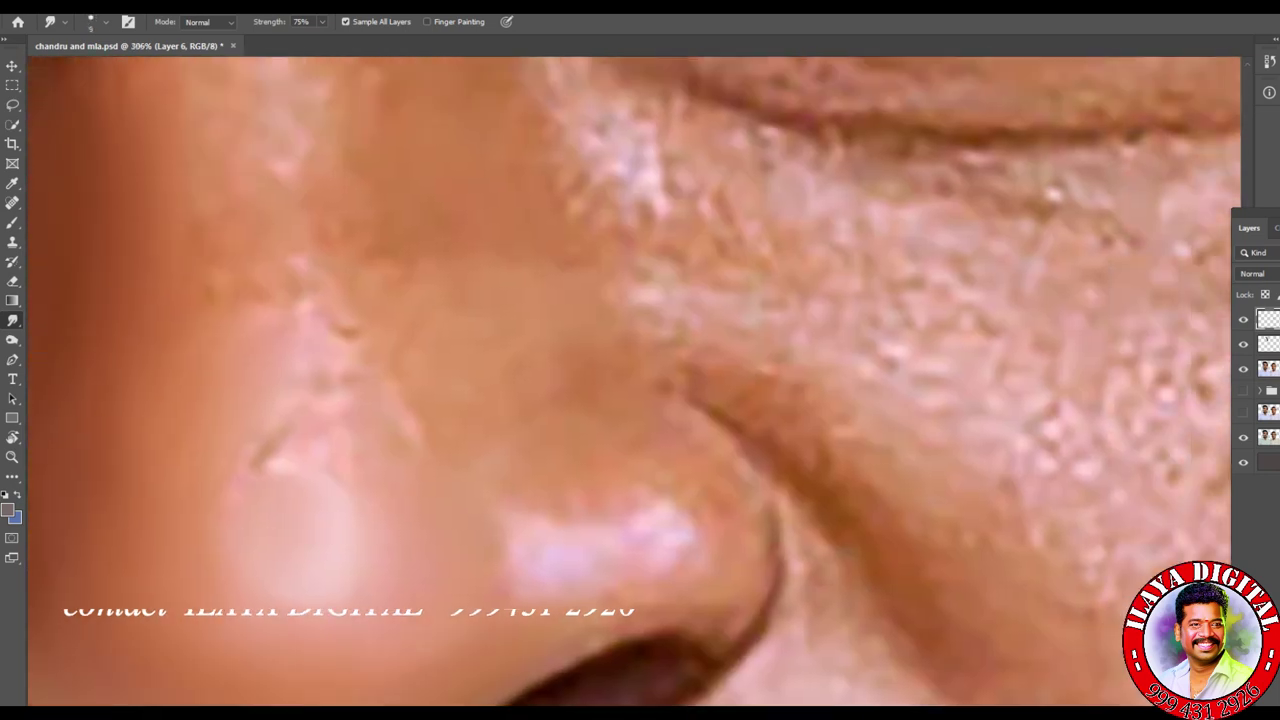
key(bracketright)
drag(768, 602, 745, 455)
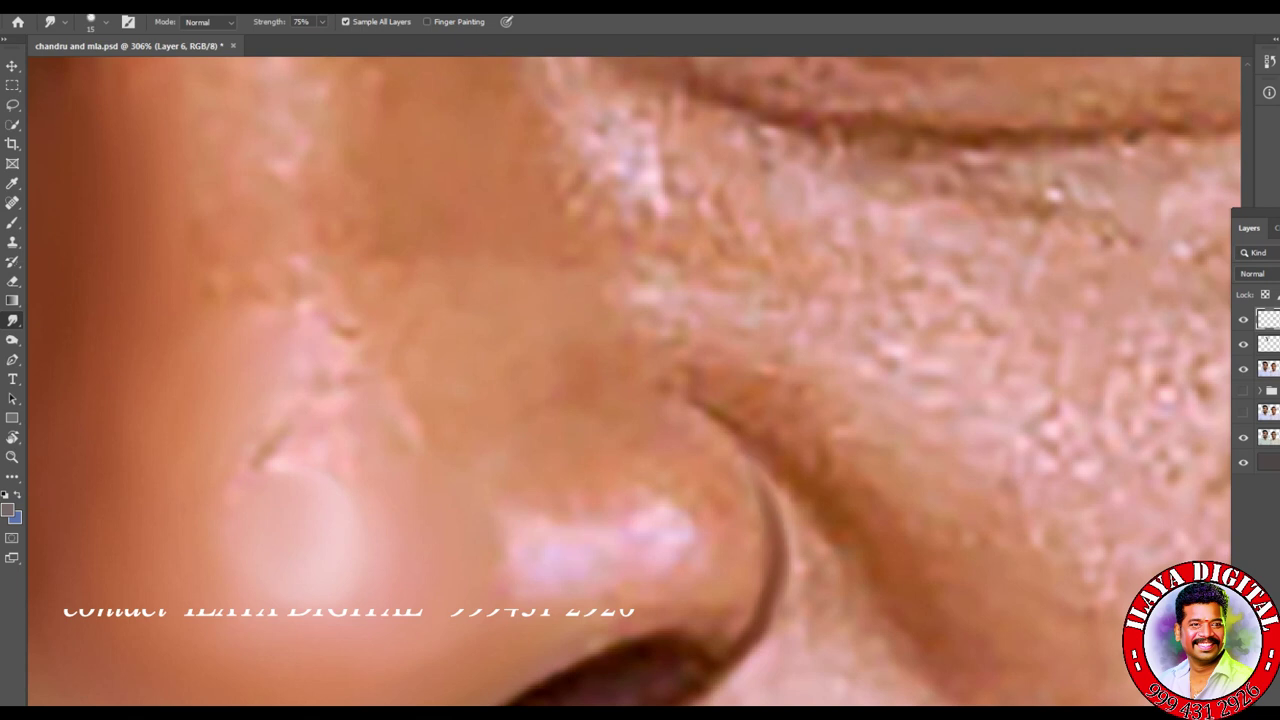
Step: Smooth the skin and highlight of the left nostril wing with a 35 px Smudge brush
key(bracketright)
key(bracketright)
key(bracketright)
key(bracketright)
mouse_move(550, 516)
mouse_down()
mouse_move(630, 514)
mouse_move(640, 573)
mouse_up()
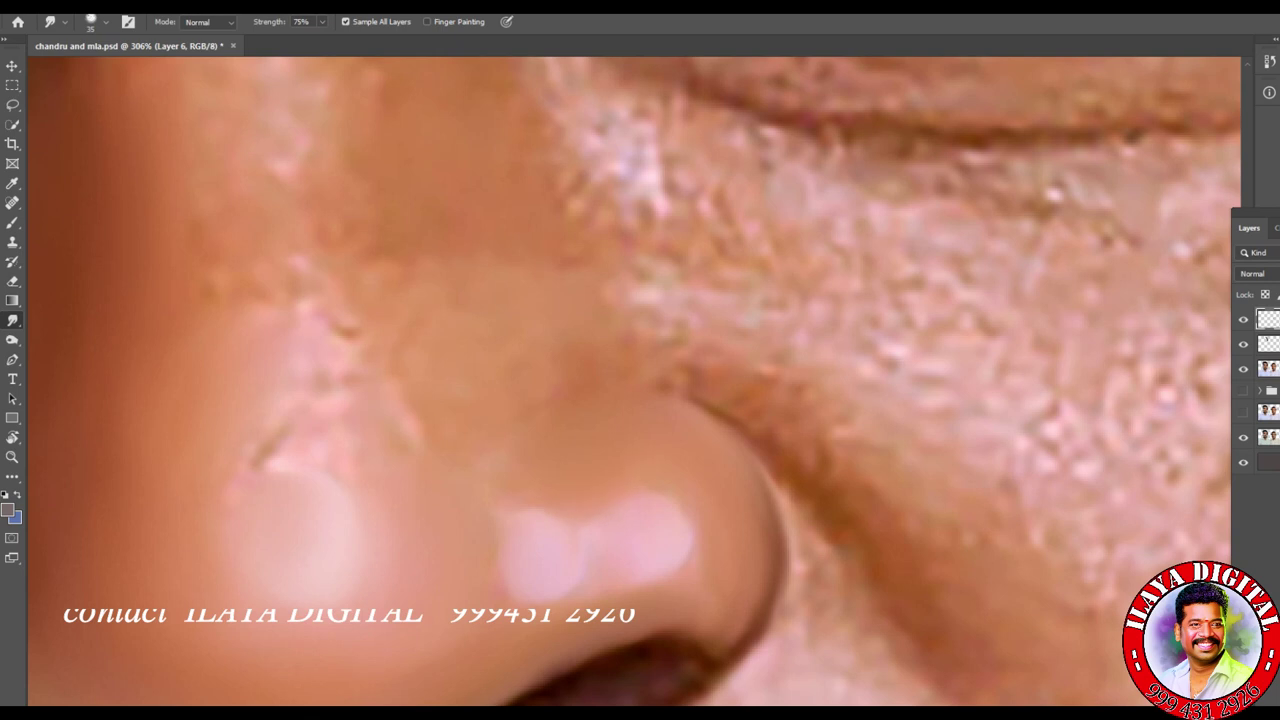
Step: Smudge the nose bridge lengthwise from between the eyes to the tip with a 50 to 60 px brush, keeping its central highlight
key(ctrl+minus)
key(ctrl+minus)
key(ctrl+plus)
key(ctrl+plus)
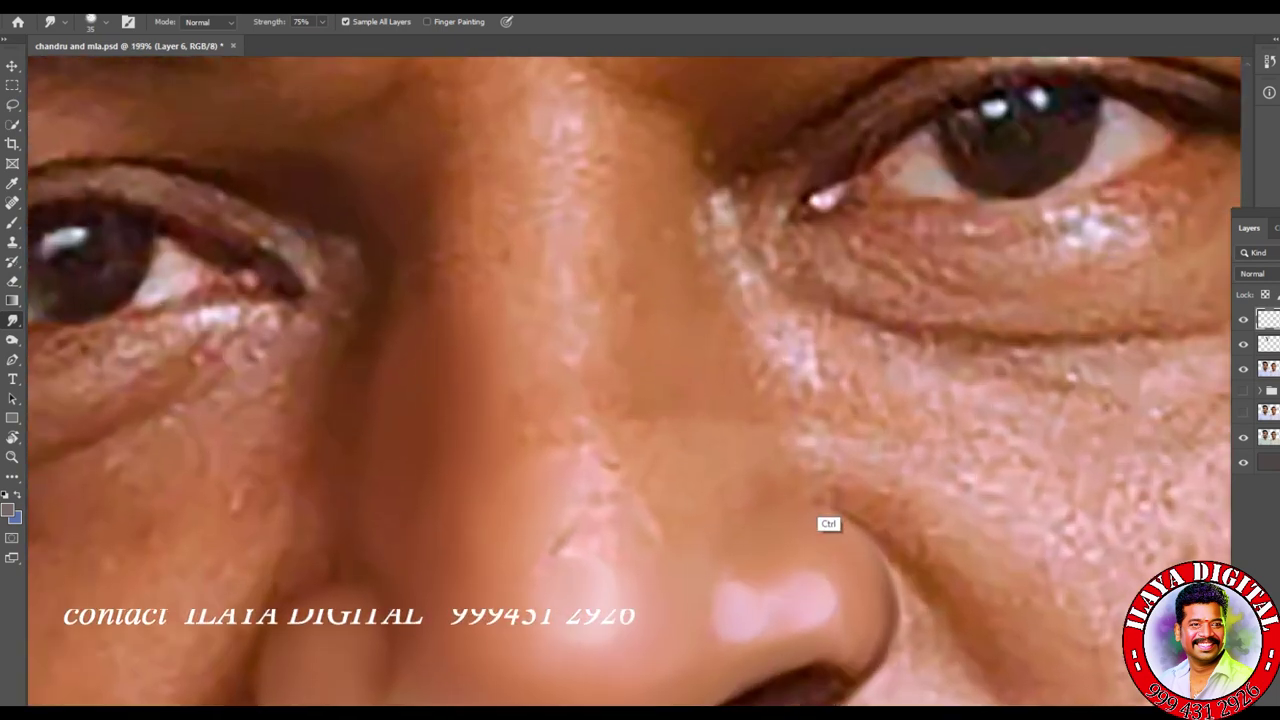
key(ctrl+minus)
key(ctrl+plus)
key(ctrl+minus)
key(ctrl+plus)
key(ctrl+minus)
key(ctrl+plus)
key(ctrl+minus)
key(ctrl+plus)
key(ctrl+minus)
key(ctrl+plus)
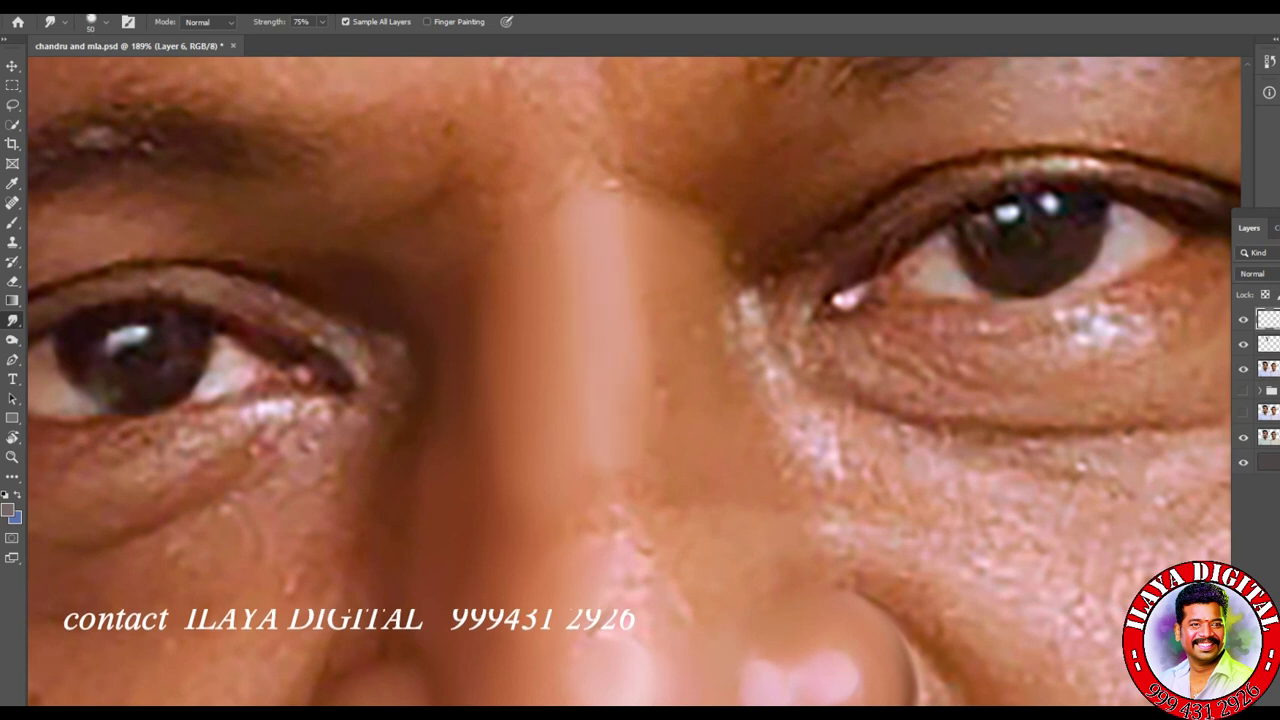
key(ctrl+minus)
key(ctrl+plus)
key(ctrl+minus)
key(ctrl+plus)
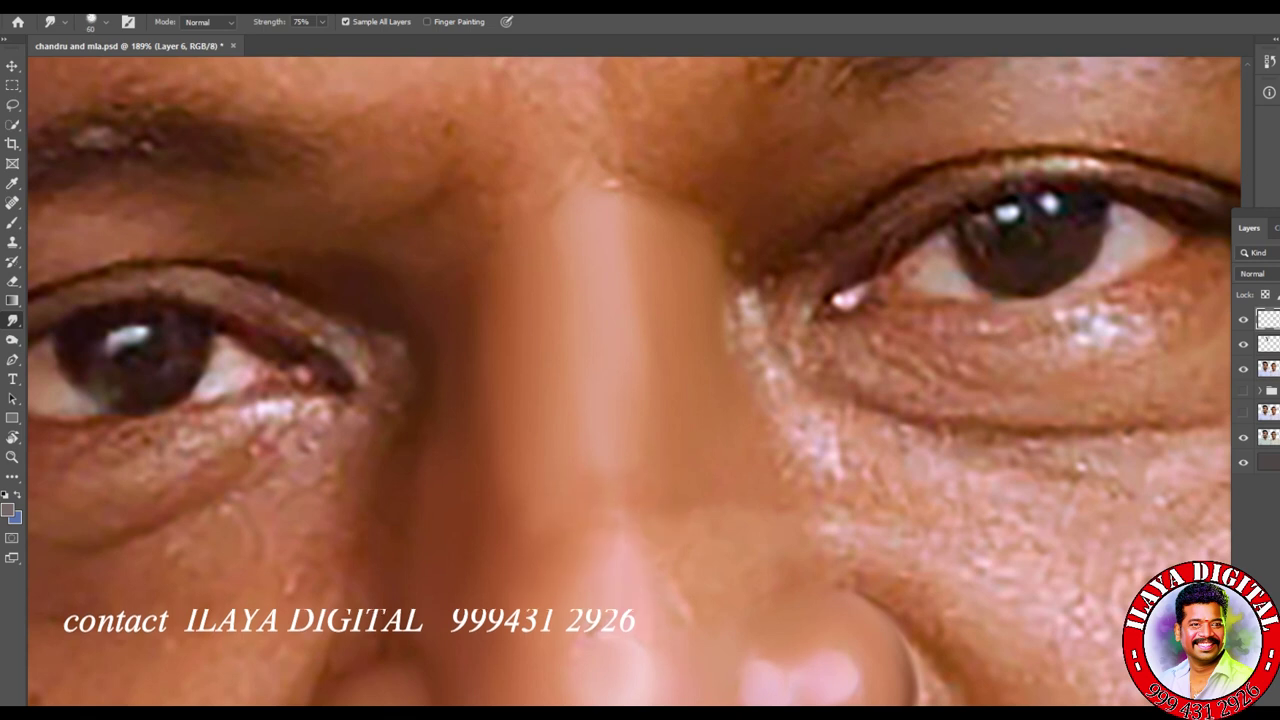
Step: Blend the remaining marks and the highlight between nose bridge and tip with an 80 px Smudge brush
key(ctrl+minus)
key(ctrl+plus)
key(ctrl+minus)
key(ctrl+minus)
key(ctrl+minus)
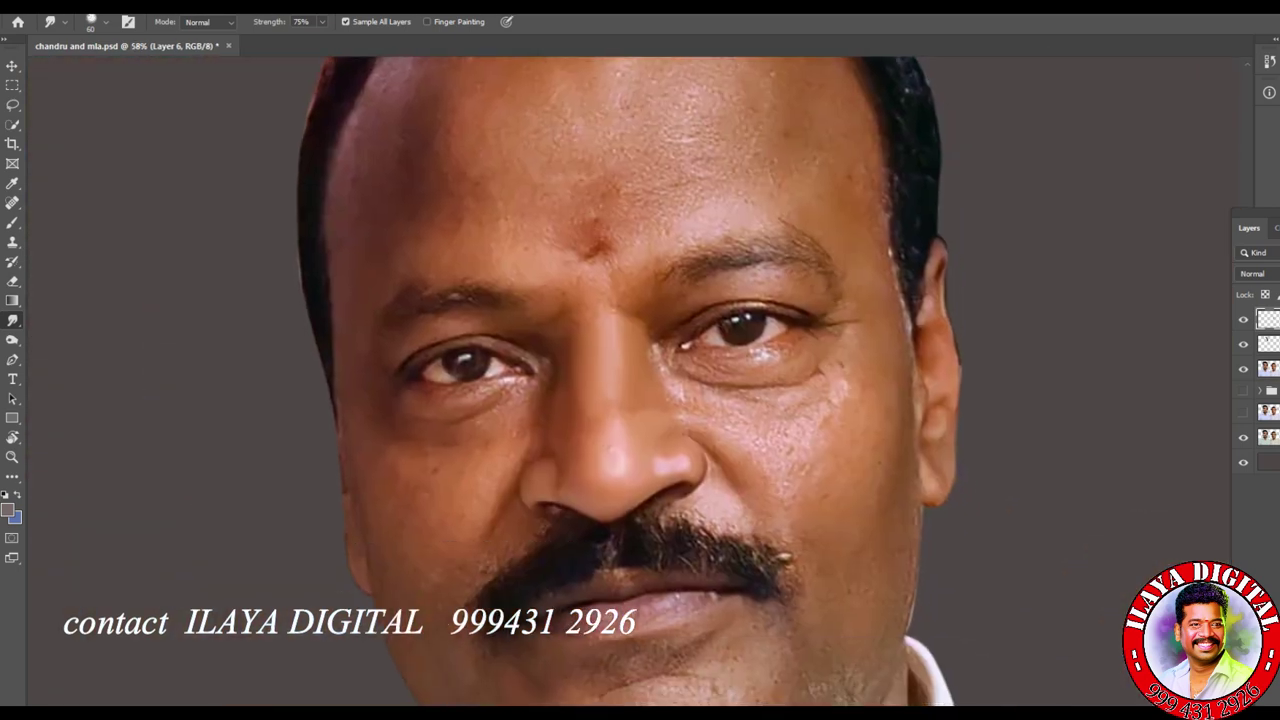
scroll(640, 450, up, 5)
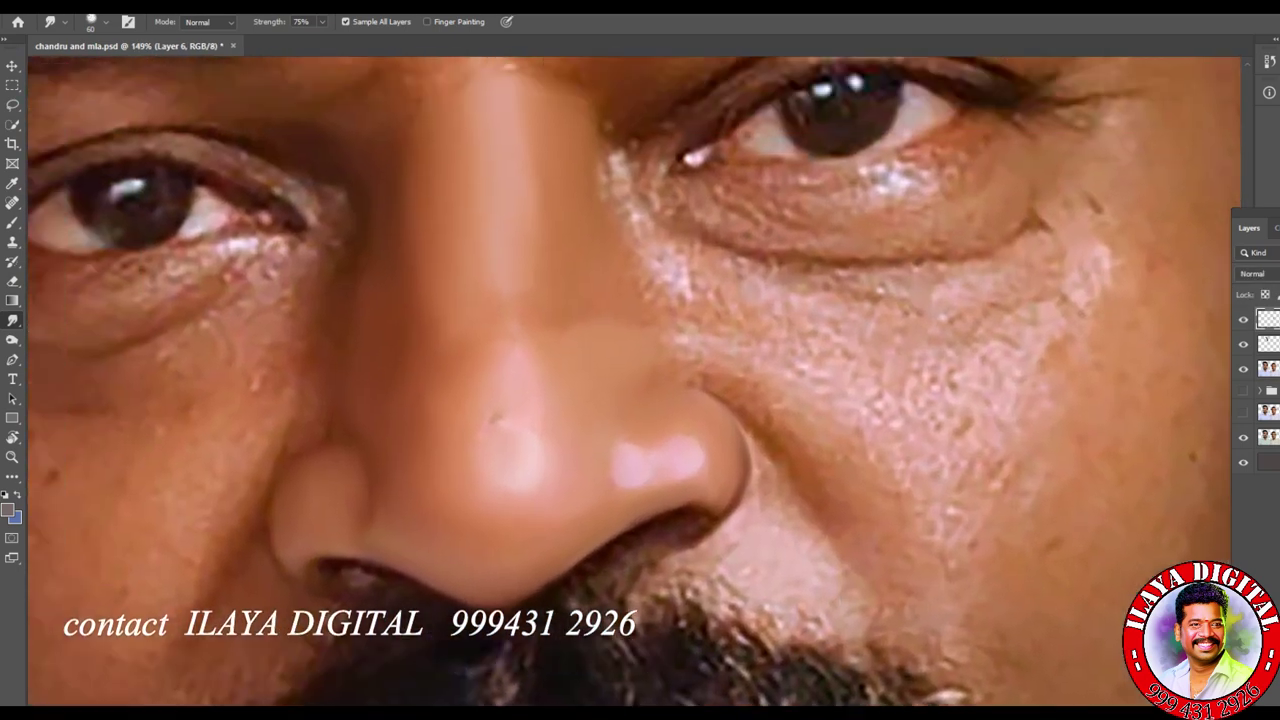
scroll(840, 571, up, 3)
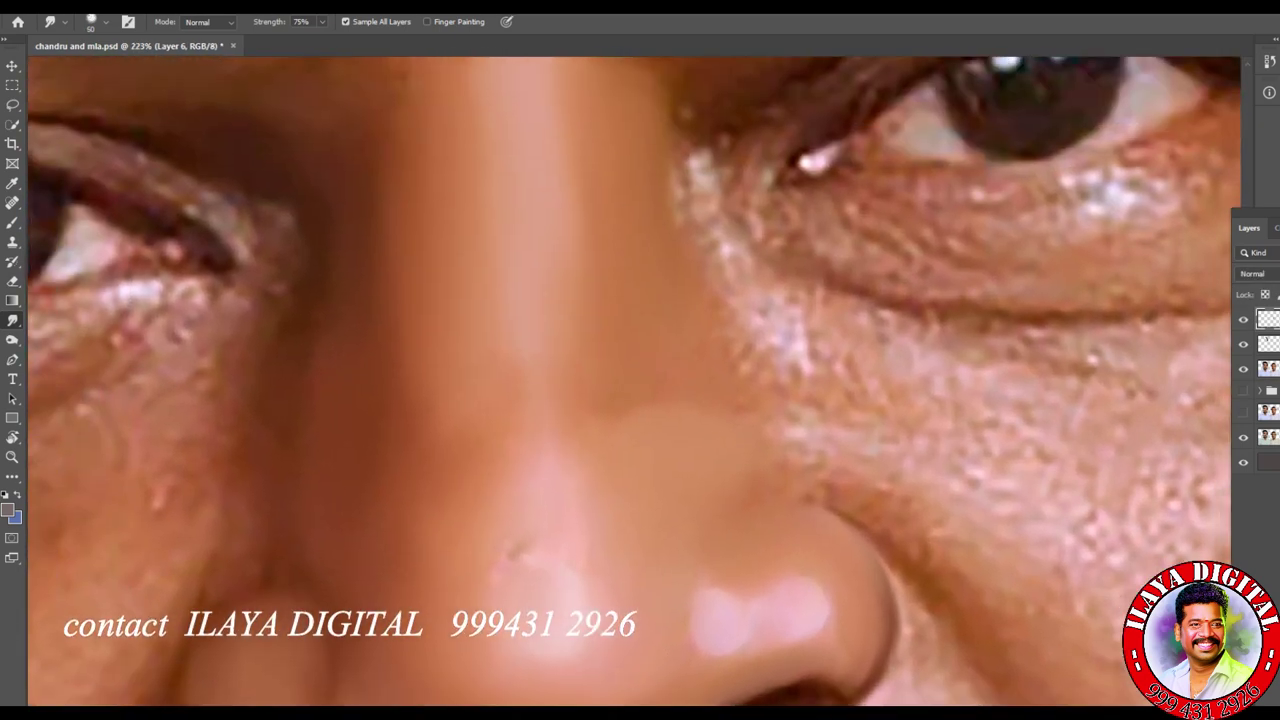
key(bracketright)
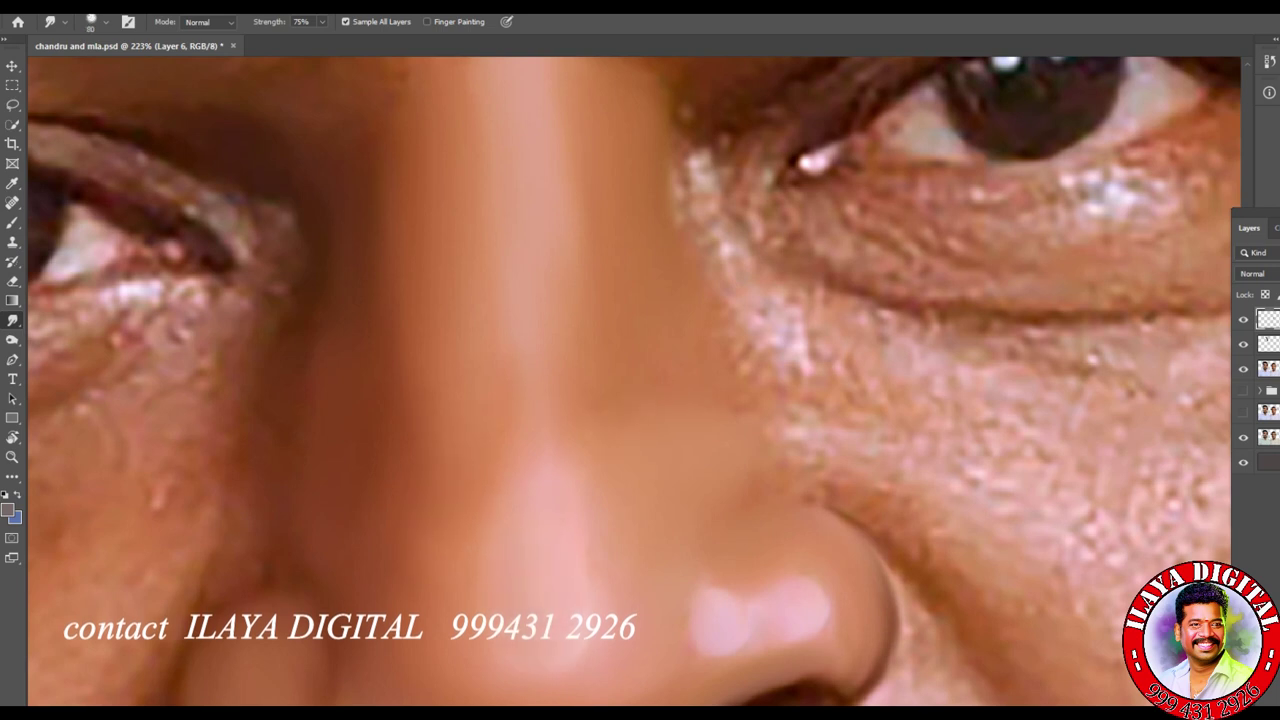
Step: Enable Transfer in the Smudge tool's brush settings
key(F5)
scroll(635, 382, down, 3)
scroll(635, 382, down, 1)
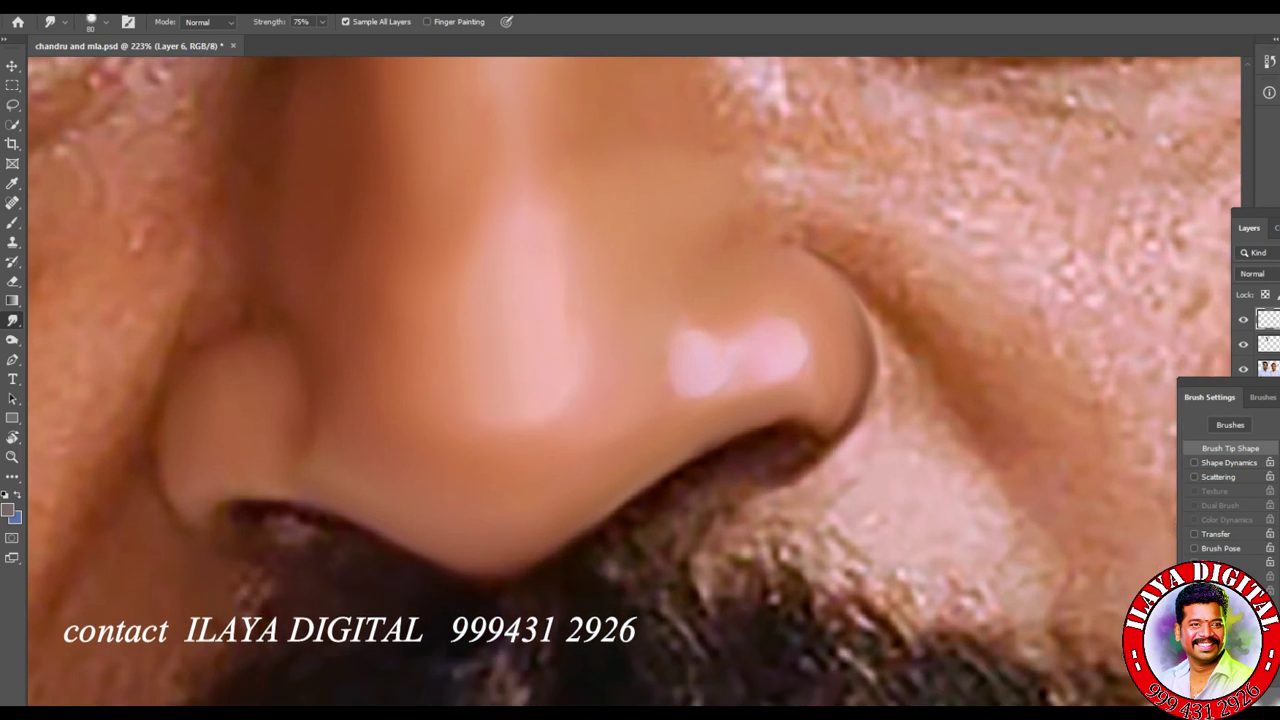
click(1216, 534)
scroll(751, 491, down, 5)
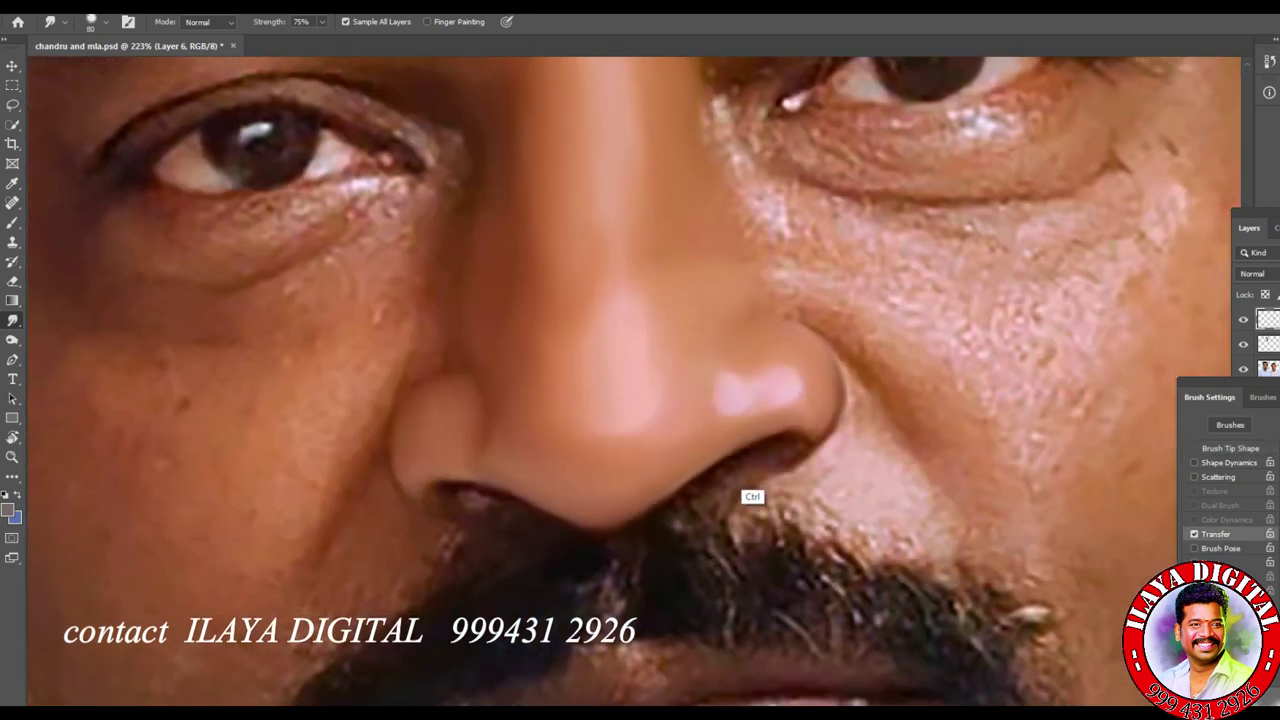
Step: Smudge the dark cheek crease beside the left nostril along its length with a 30 px brush
scroll(686, 537, up, 5)
scroll(866, 620, down, 4)
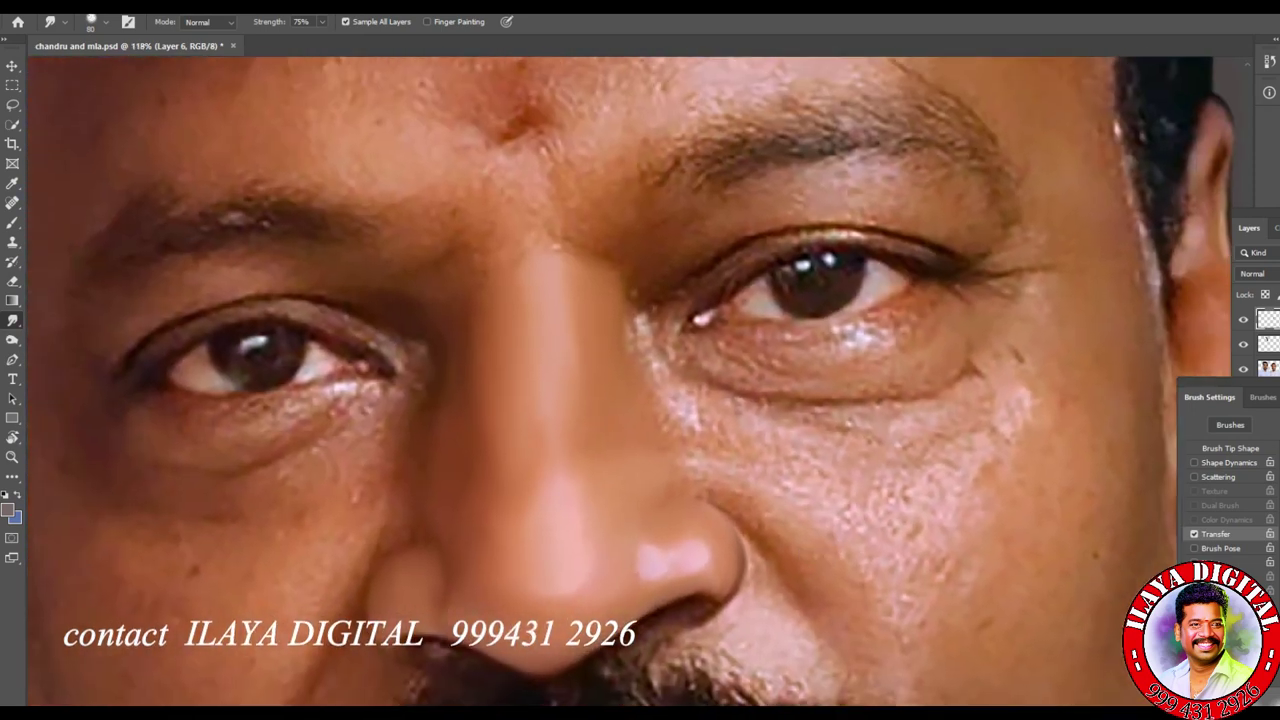
key(r)
drag(634, 250, 510, 318)
scroll(943, 486, up, 8)
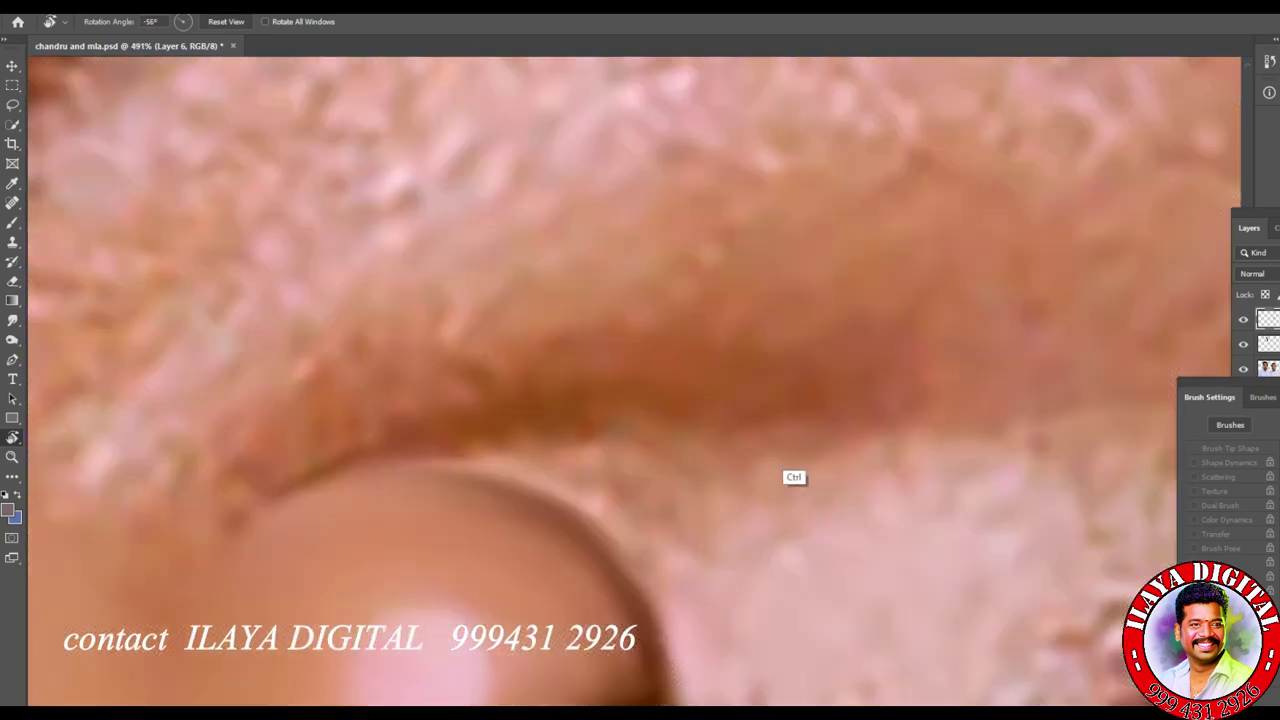
scroll(809, 490, down, 4)
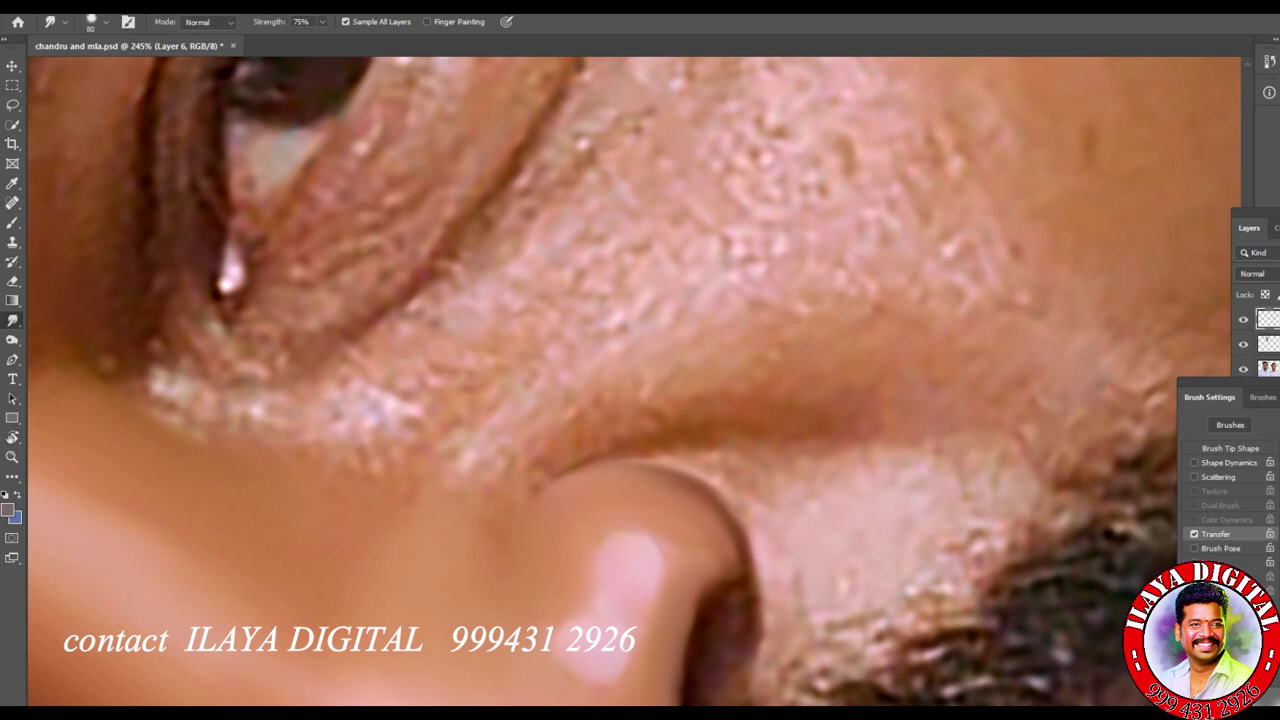
key(bracketleft)
key(bracketleft)
key(bracketleft)
key(bracketleft)
key(bracketleft)
key(bracketleft)
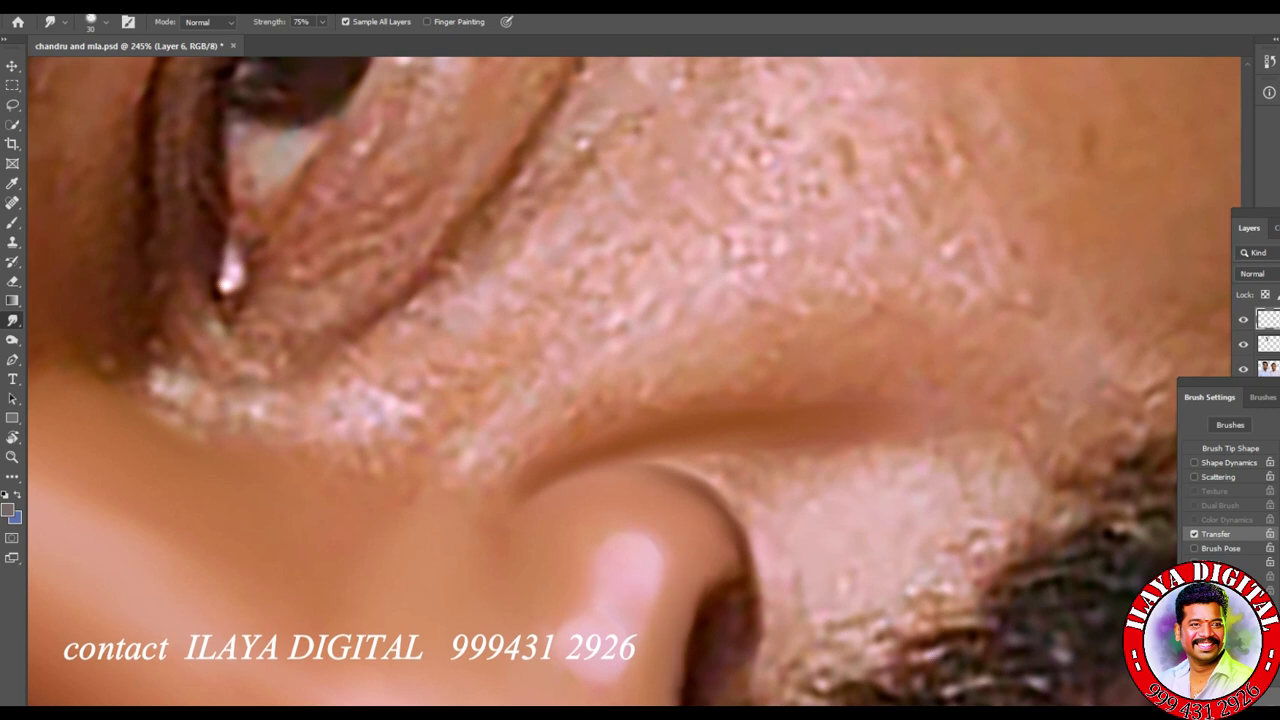
Step: Smooth the brown cheek fold bordering the nostril crease with a 45 to 50 px Smudge brush
key(bracketright)
key(bracketright)
key(bracketright)
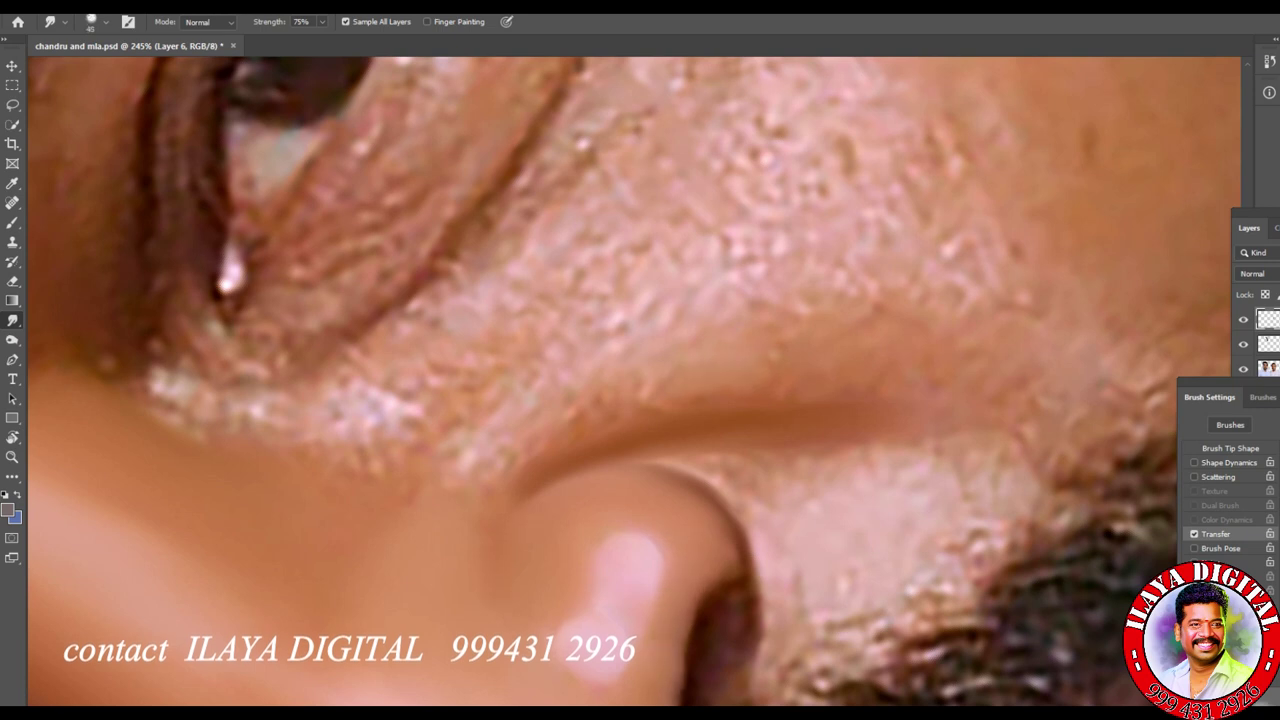
key(bracketright)
key(bracketright)
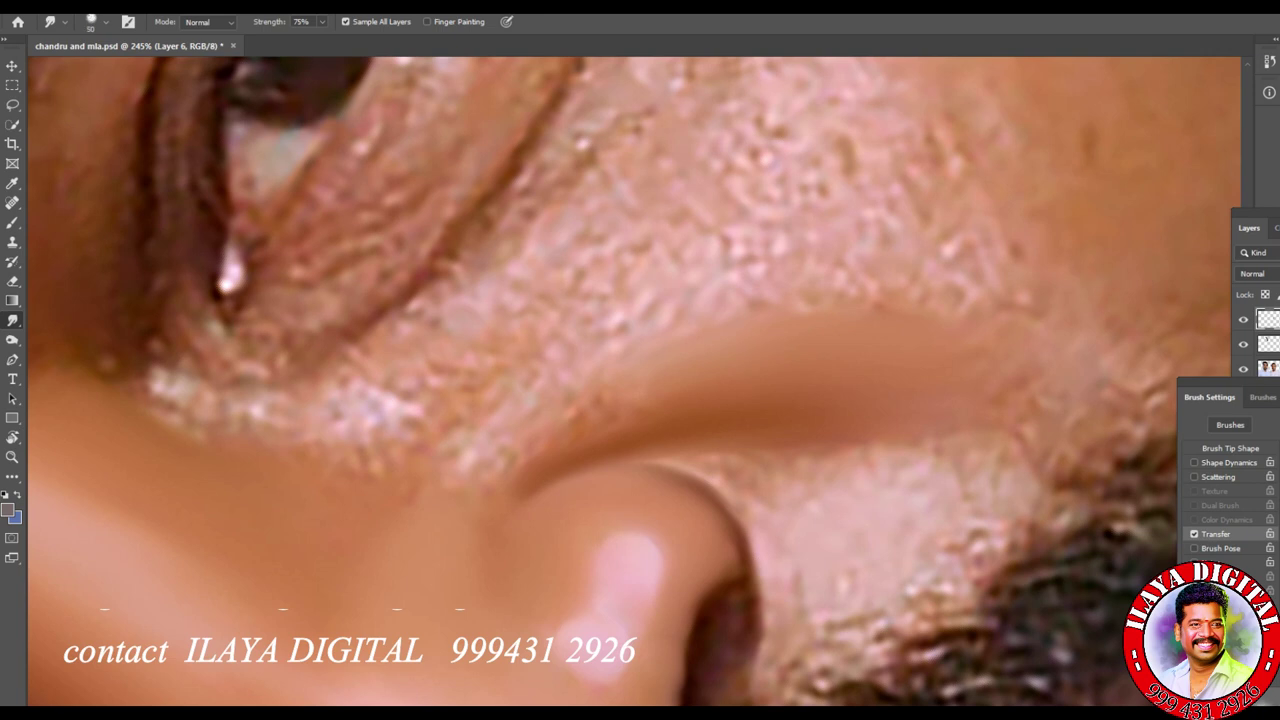
key(bracketright)
key(bracketright)
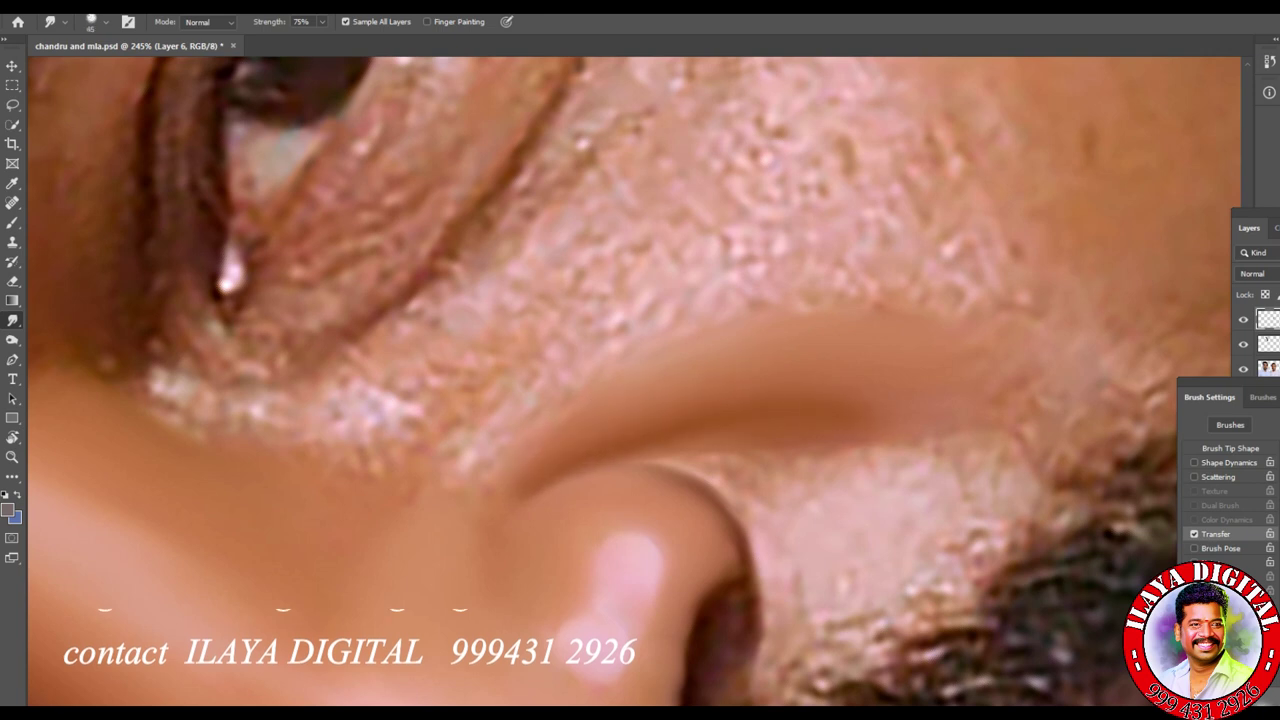
Step: Smudge the curved crease below the man's left eye with a 30 px brush
scroll(634, 382, right, 3)
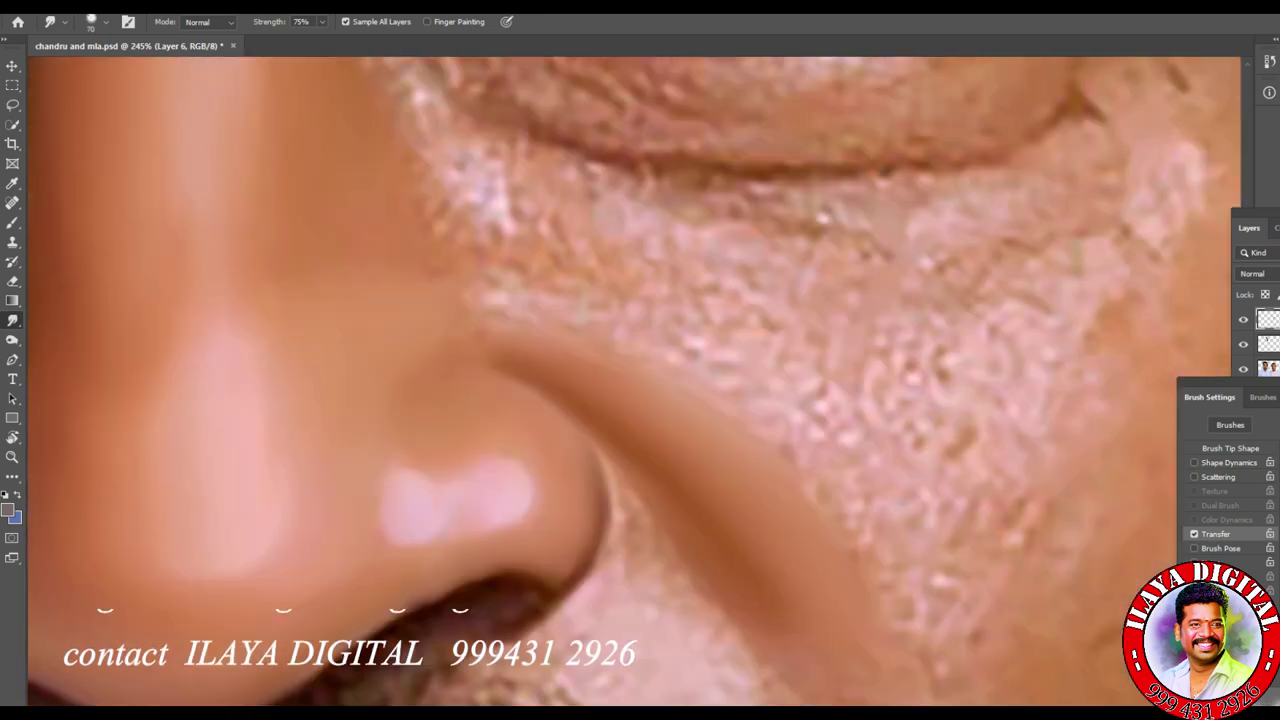
scroll(842, 524, up, 3)
scroll(842, 524, left, 3)
scroll(842, 524, up, 3)
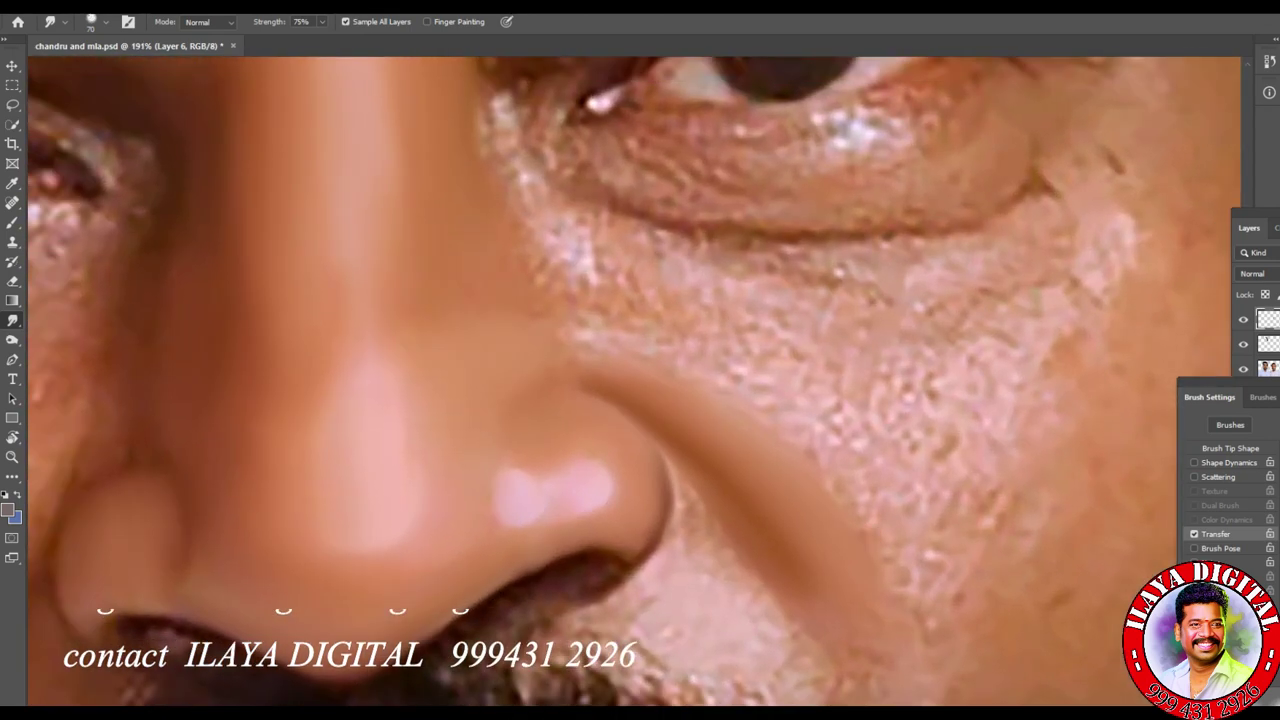
key(bracketleft)
key(bracketleft)
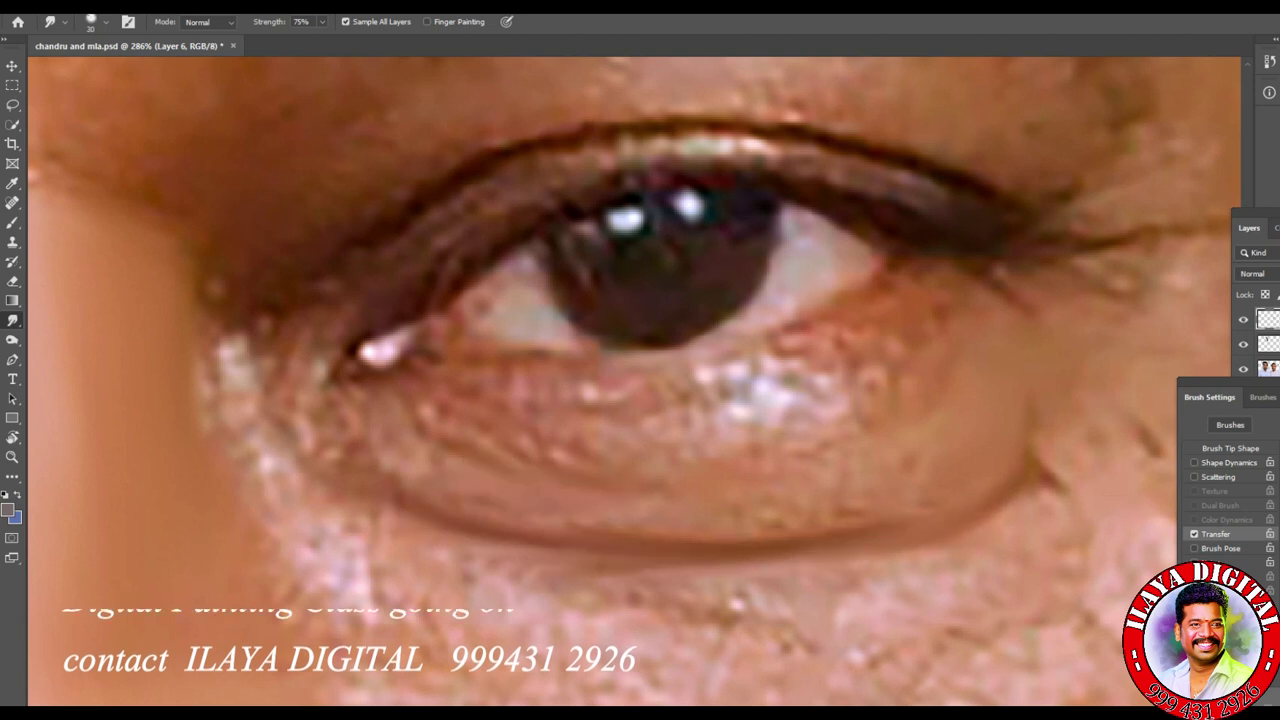
Step: Smudge the eye bag above the left under-eye crease with a 40 px brush and undo the last stroke
key(bracketright)
drag(824, 540, 450, 532)
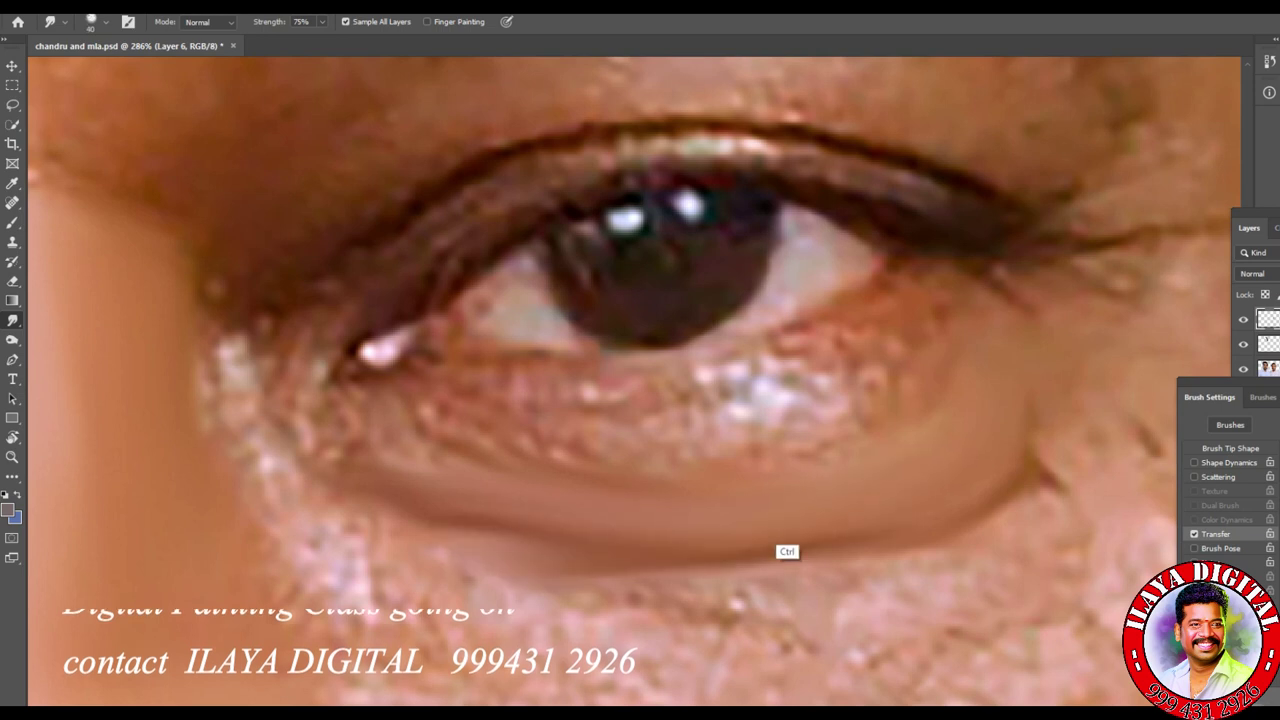
key(ctrl+z)
Step: Refine the left under-eye crease and extend the smoothing to the inner eye corner with a 20 to 30 px brush
key(bracketright)
key(bracketright)
key(bracketleft)
key(bracketleft)
key(bracketleft)
key(bracketleft)
key(bracketleft)
key(bracketleft)
key(bracketright)
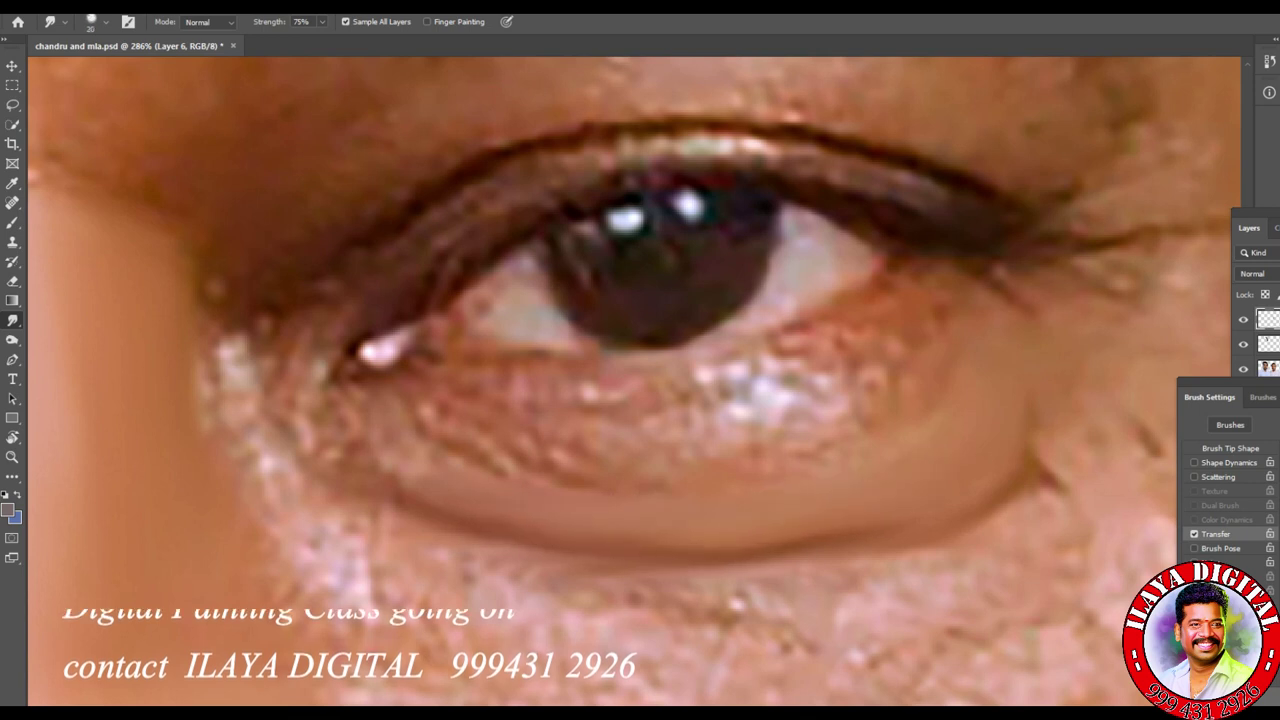
key(bracketleft)
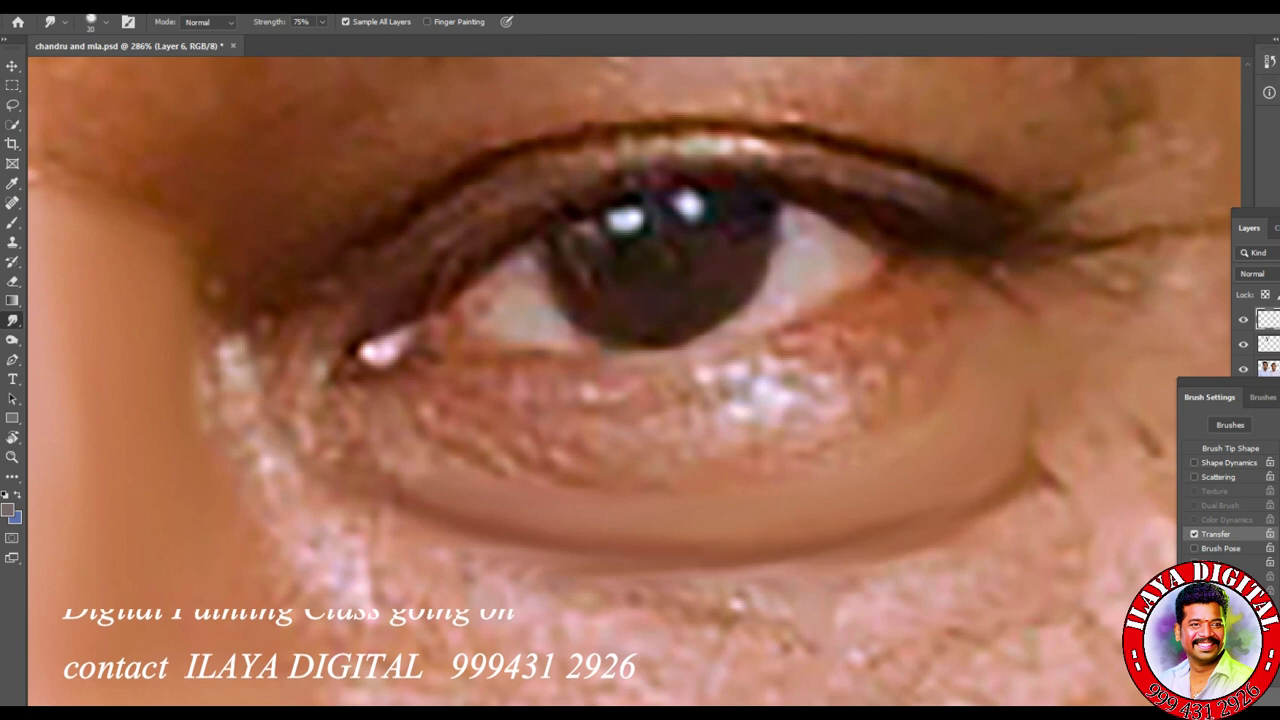
drag(367, 449, 338, 401)
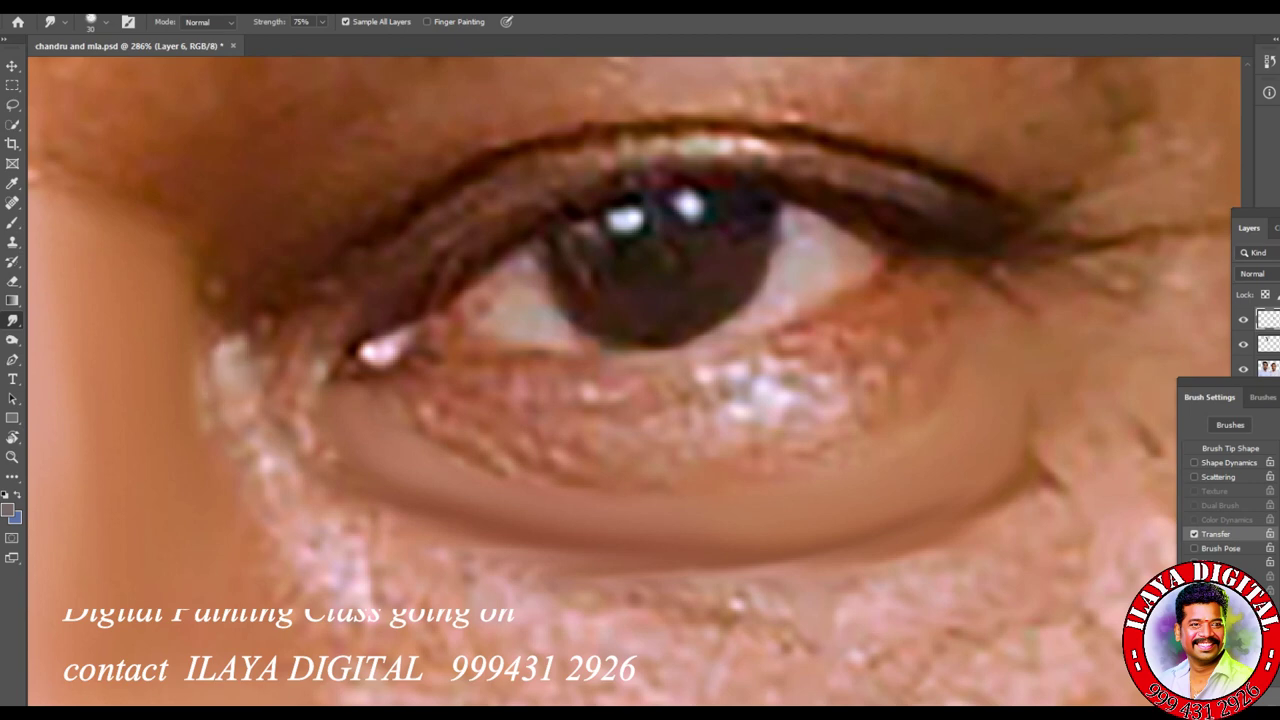
Step: Smooth the left temple and outer cheek down towards the jaw with a large Smudge brush of 80 px or more
key(ctrl+0)
drag(874, 594, 940, 556)
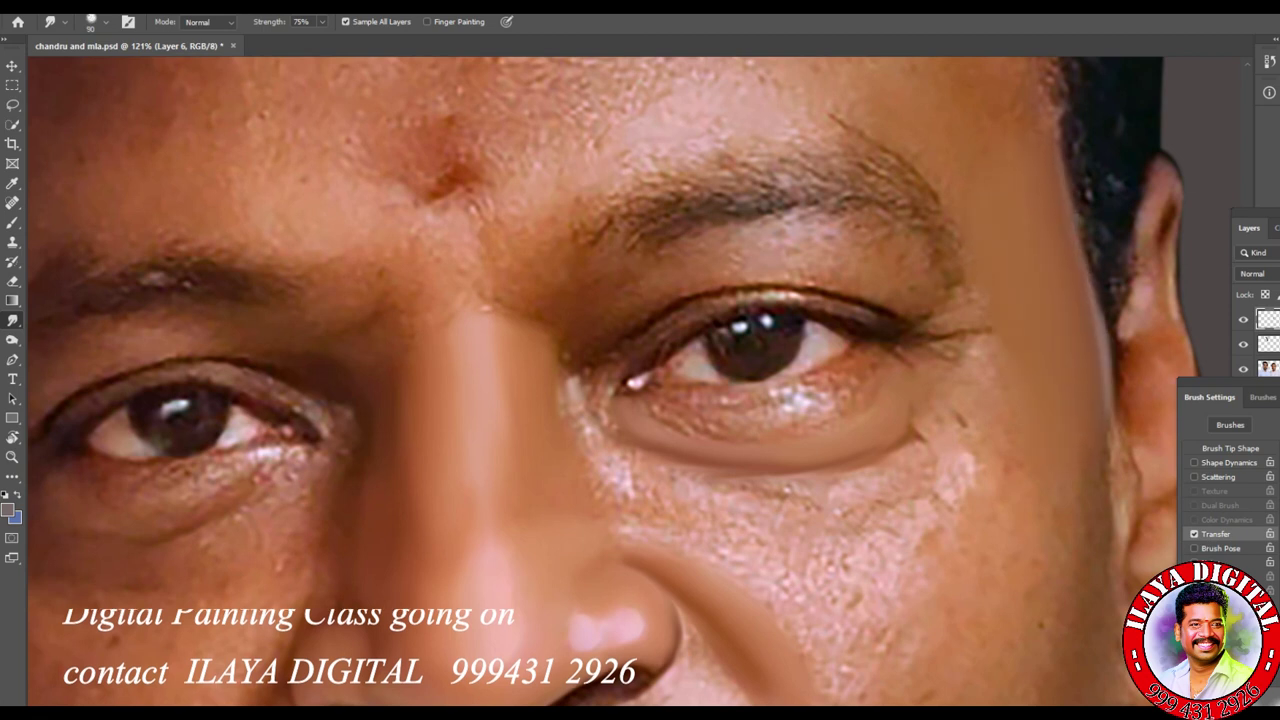
key(bracketright)
scroll(596, 382, down, 4)
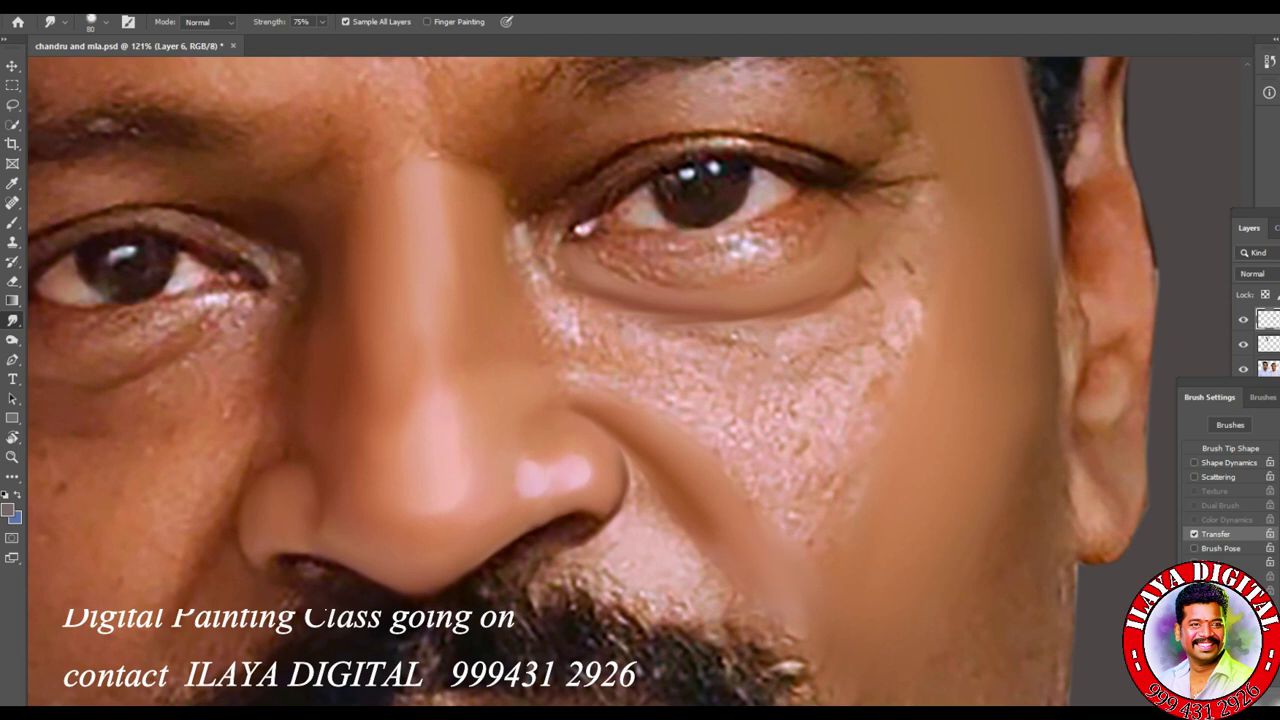
key(bracketright)
key(bracketright)
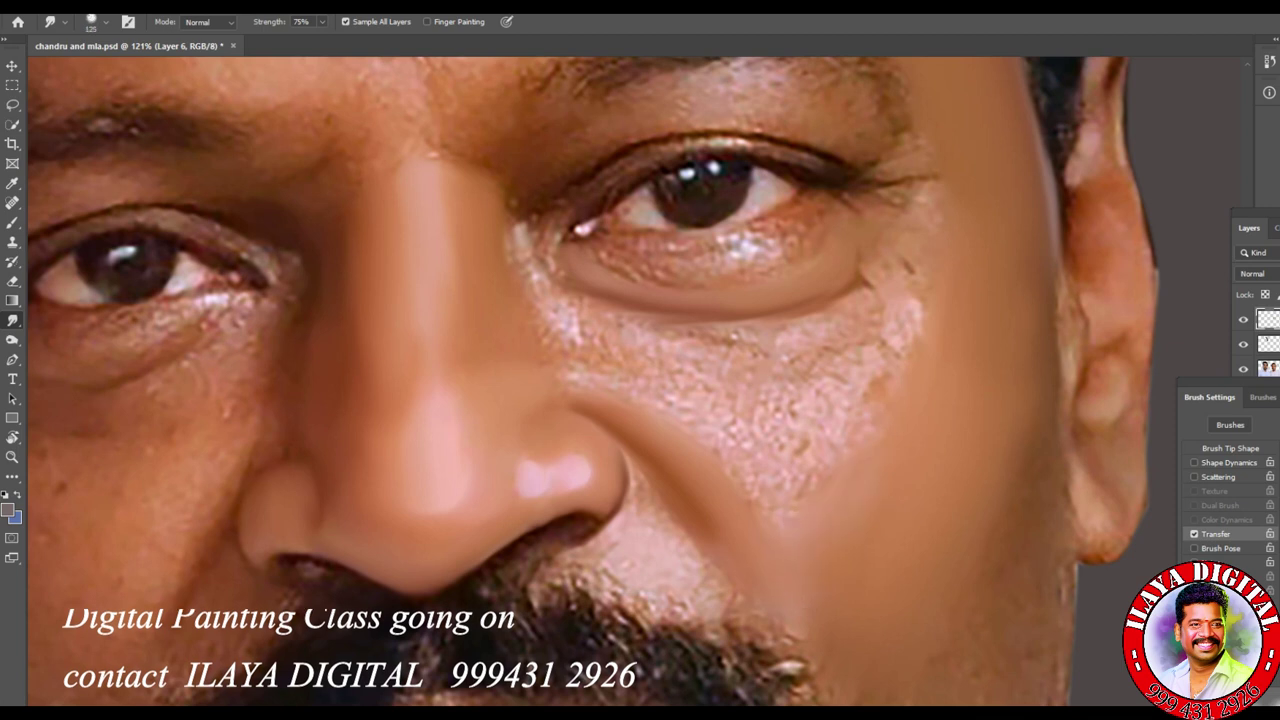
Step: Smudge the rough highlight beside the nose, below the left eye's inner corner, with a 50 px brush
scroll(902, 525, up, 5)
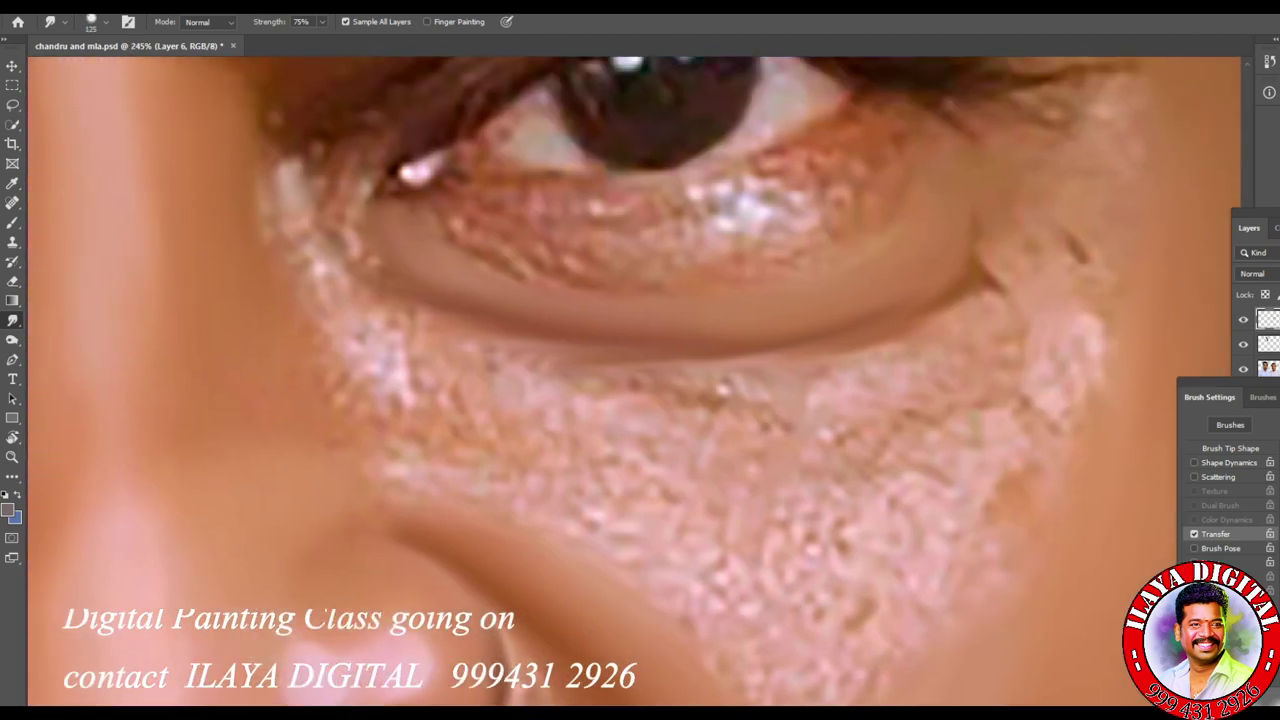
scroll(902, 525, up, 1)
key(bracketleft)
key(bracketleft)
key(bracketleft)
key(bracketleft)
key(bracketleft)
key(bracketleft)
drag(360, 350, 415, 392)
key(bracketright)
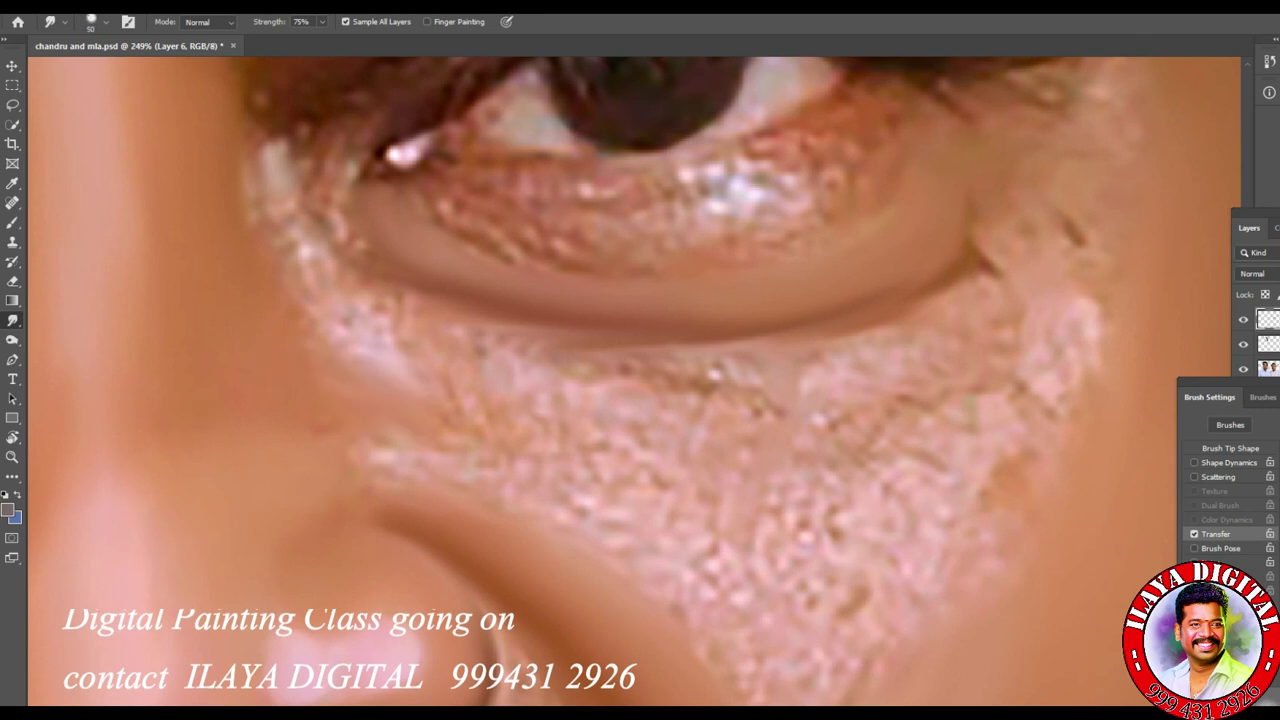
Step: Smooth the upper cheek just under the left under-eye crease, from beside the nose out to the temple
key(bracketleft)
mouse_move(345, 456)
mouse_down()
mouse_move(523, 468)
mouse_move(625, 510)
mouse_up()
mouse_move(490, 372)
mouse_down()
mouse_move(745, 385)
mouse_move(900, 330)
mouse_move(955, 290)
mouse_up()
mouse_move(475, 355)
mouse_down()
mouse_move(770, 337)
mouse_move(1050, 360)
mouse_up()
drag(1095, 322, 1060, 220)
drag(1050, 375, 975, 415)
Step: Blend the textured middle of the left cheek between the nose fold and outer cheek with a larger Smudge brush
key(bracketright)
key(bracketright)
key(bracketright)
key(bracketright)
drag(810, 510, 755, 568)
drag(460, 432, 680, 462)
drag(670, 615, 745, 598)
mouse_move(960, 415)
mouse_down()
mouse_move(820, 495)
mouse_move(1075, 280)
mouse_up()
mouse_move(1000, 440)
mouse_down()
mouse_move(985, 500)
mouse_move(915, 590)
mouse_up()
scroll(1005, 440, down, 3)
drag(966, 509, 900, 385)
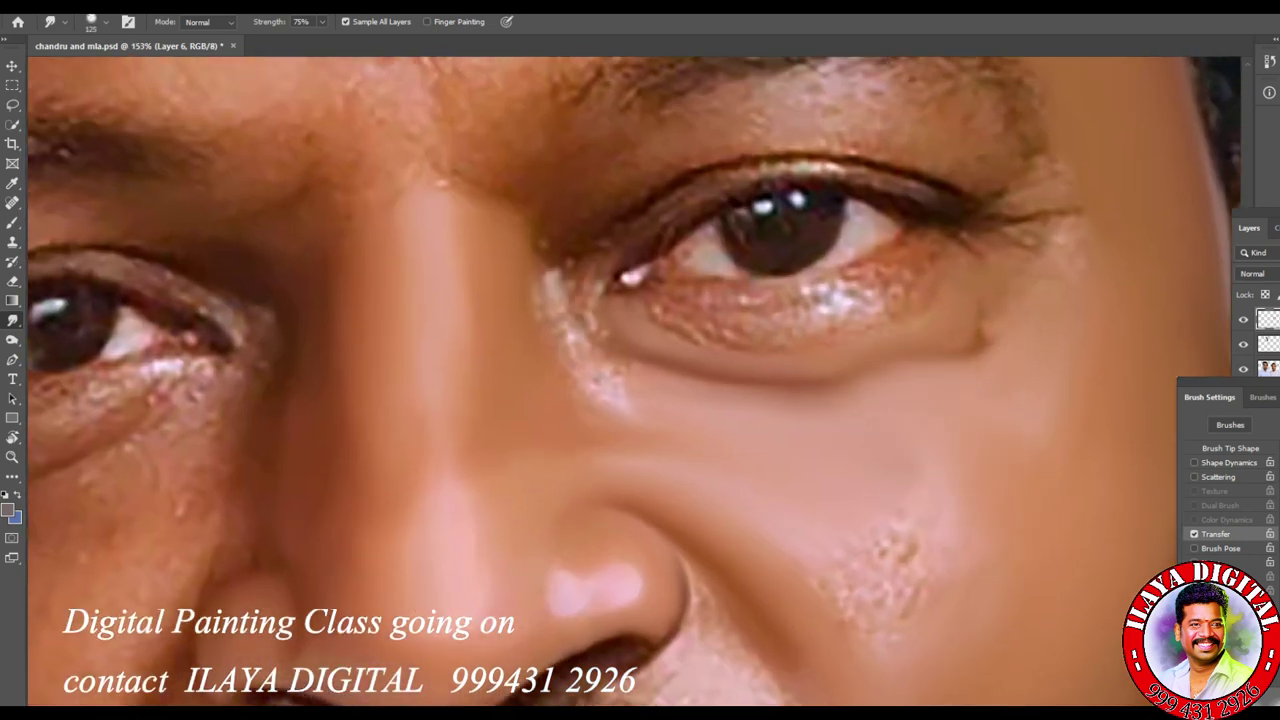
Step: Blend the remaining rough cheek patch with a 150 px brush, and soften the skin at the left eye's corners with 45 to 60 px
scroll(960, 505, down, 5)
scroll(930, 480, up, 3)
scroll(930, 480, up, 3)
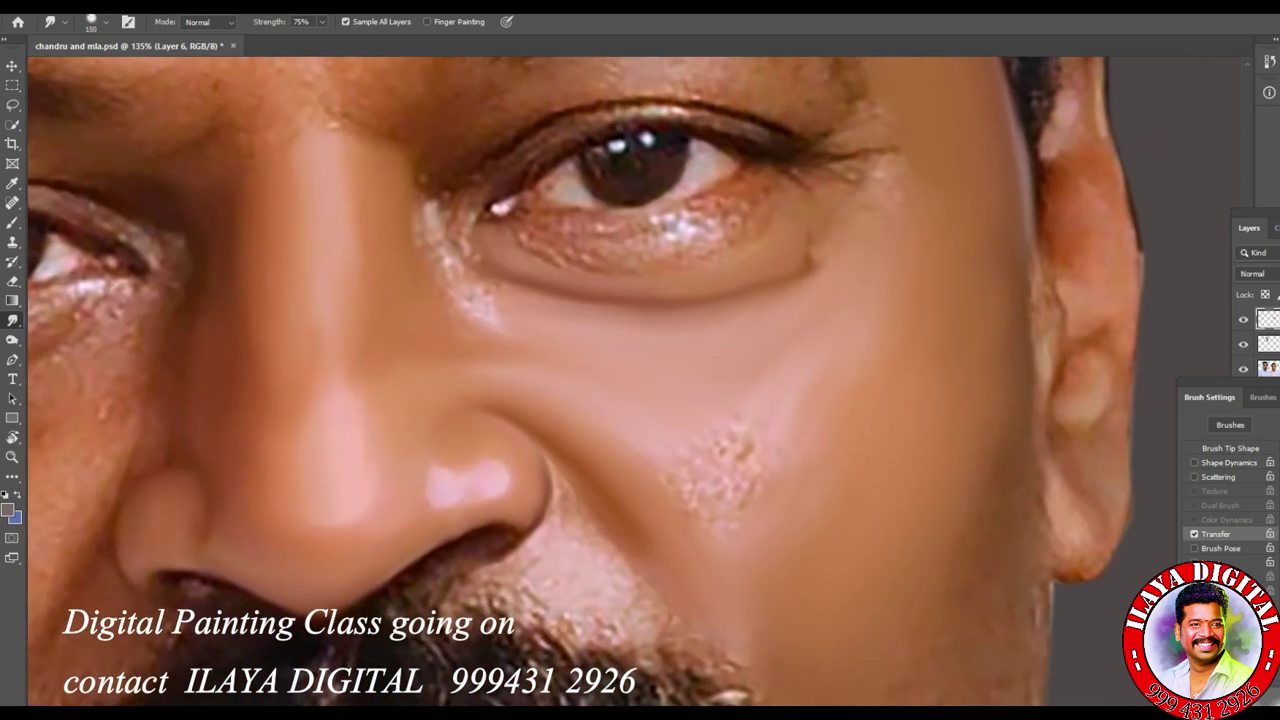
key(bracketright)
mouse_move(748, 448)
mouse_down()
mouse_move(726, 494)
mouse_move(668, 460)
mouse_up()
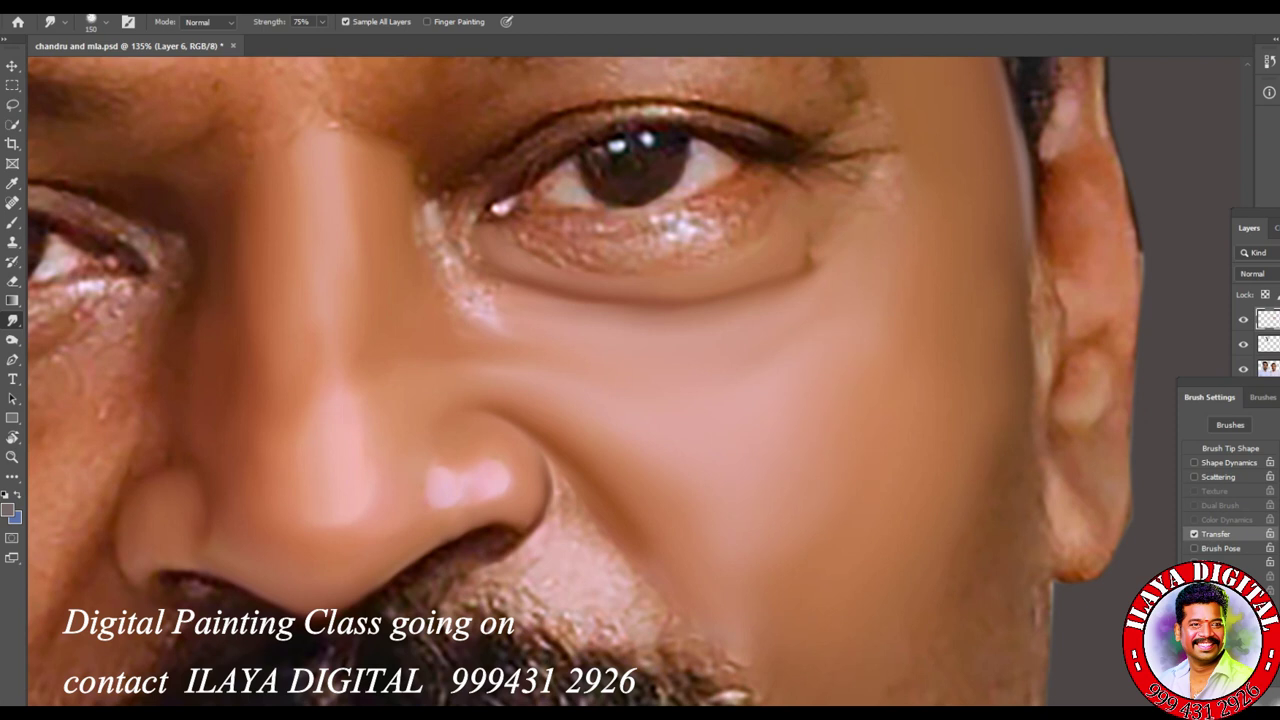
key(bracketleft)
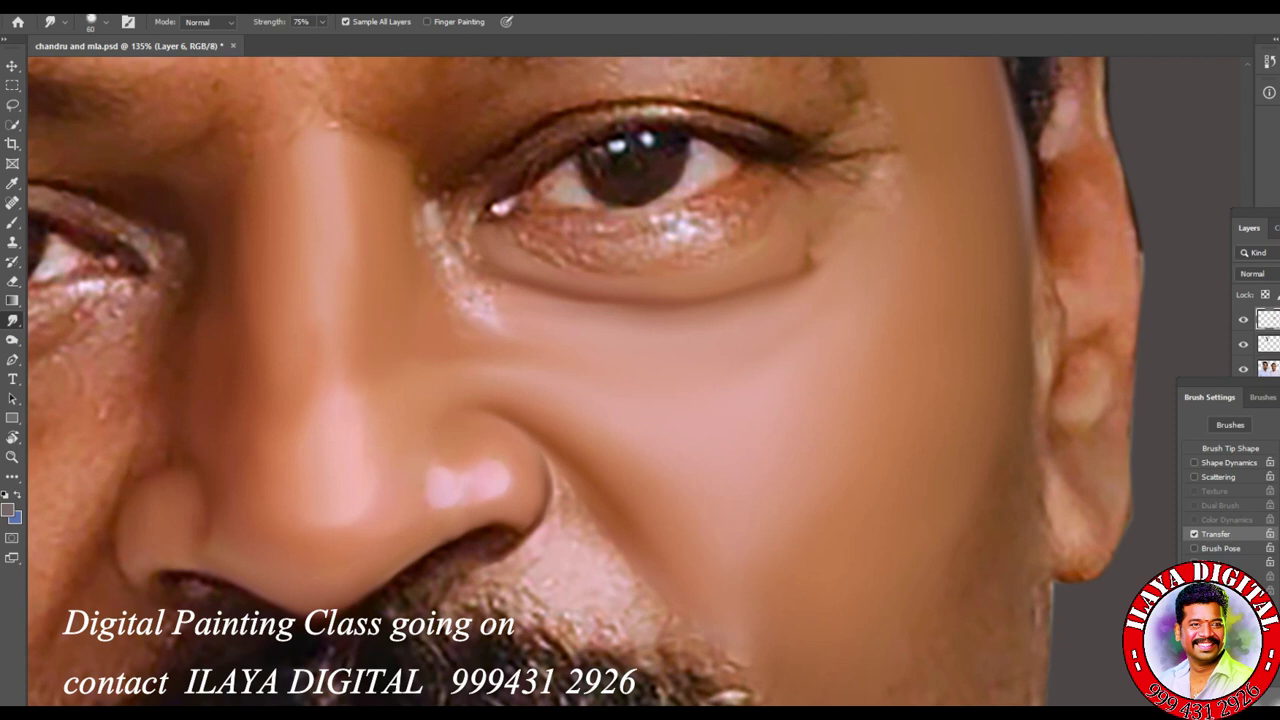
drag(348, 390, 362, 432)
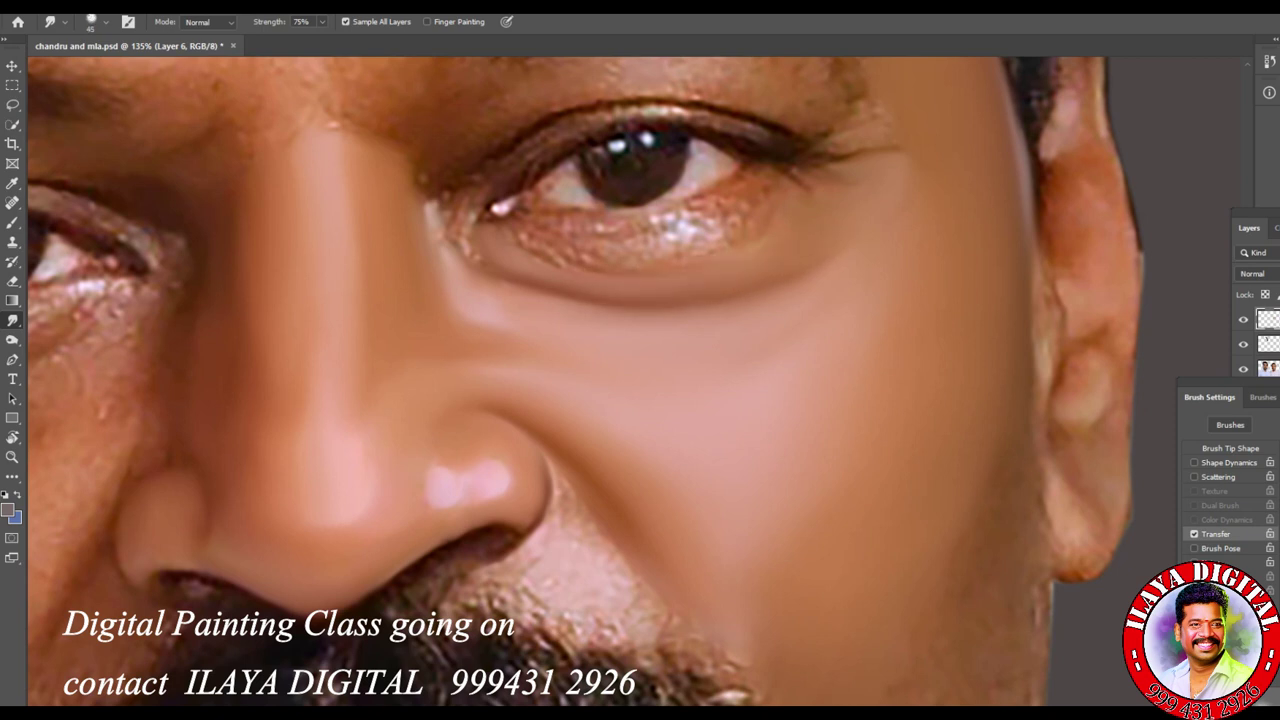
Step: Load the outline of the cut-out portrait layer as a selection to confine smudging to the face edge
scroll(587, 382, down, 5)
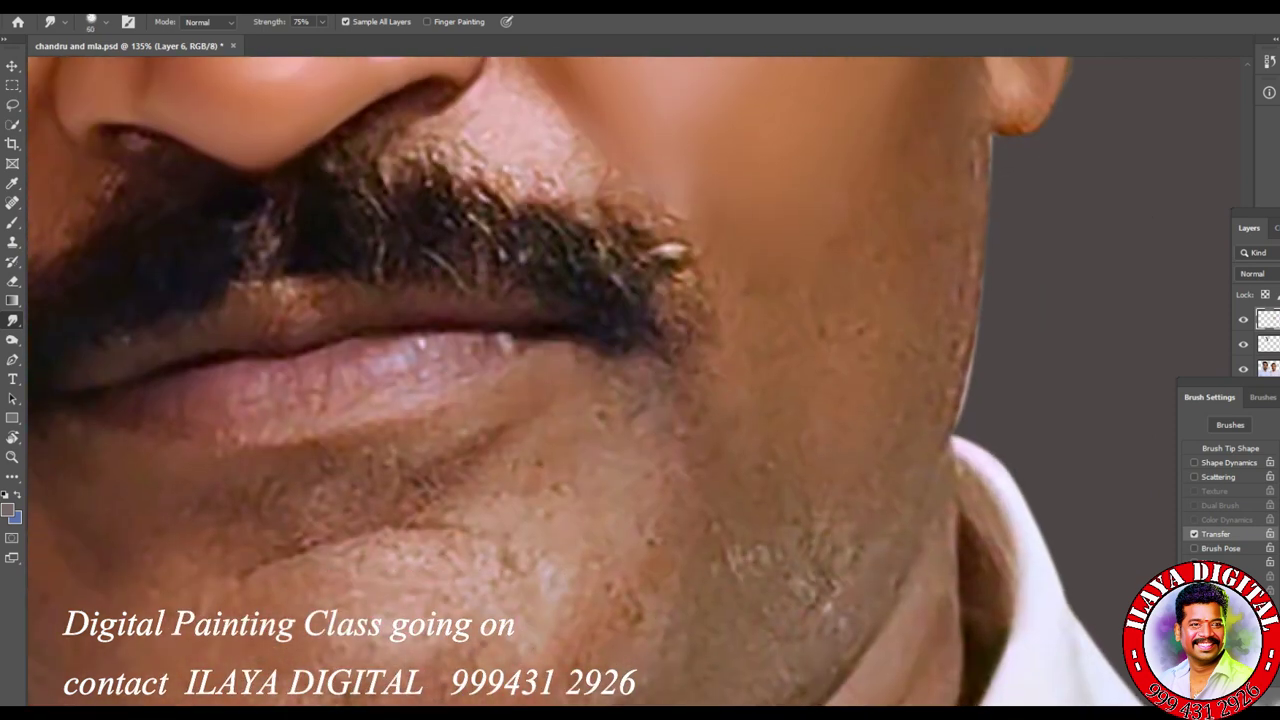
scroll(942, 293, up, 1)
scroll(942, 293, down, 3)
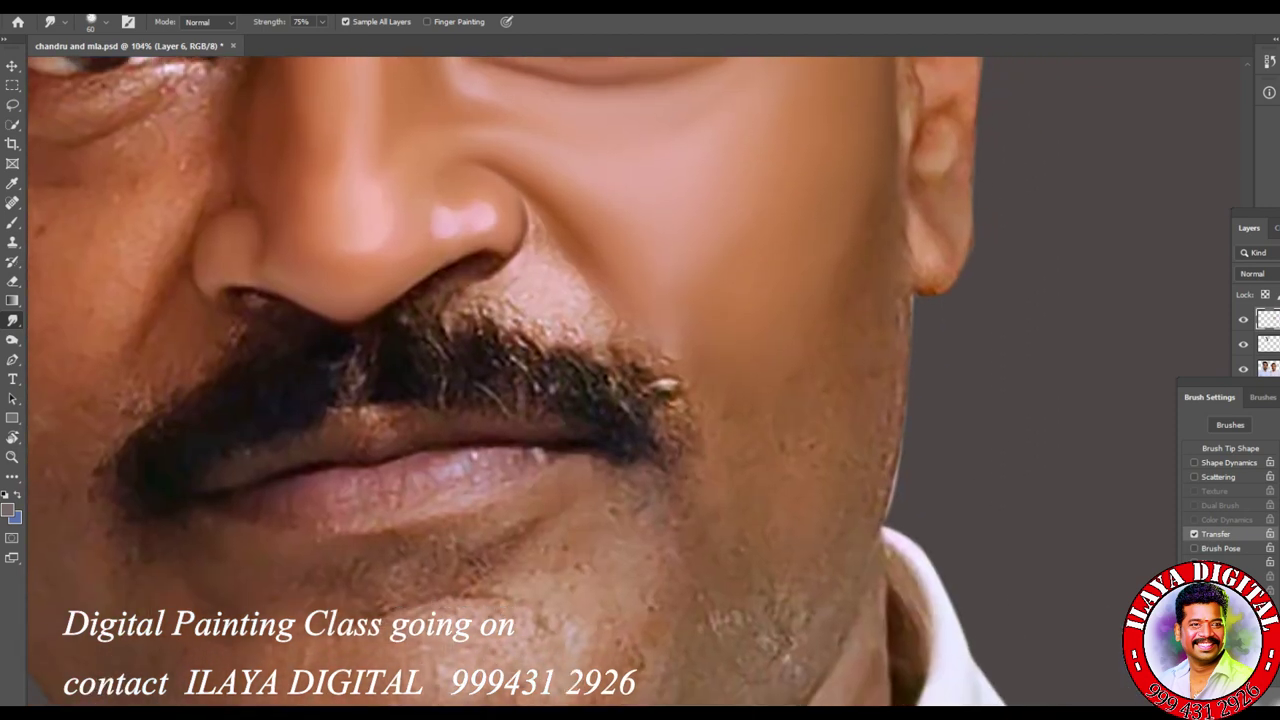
ctrl+click(1268, 412)
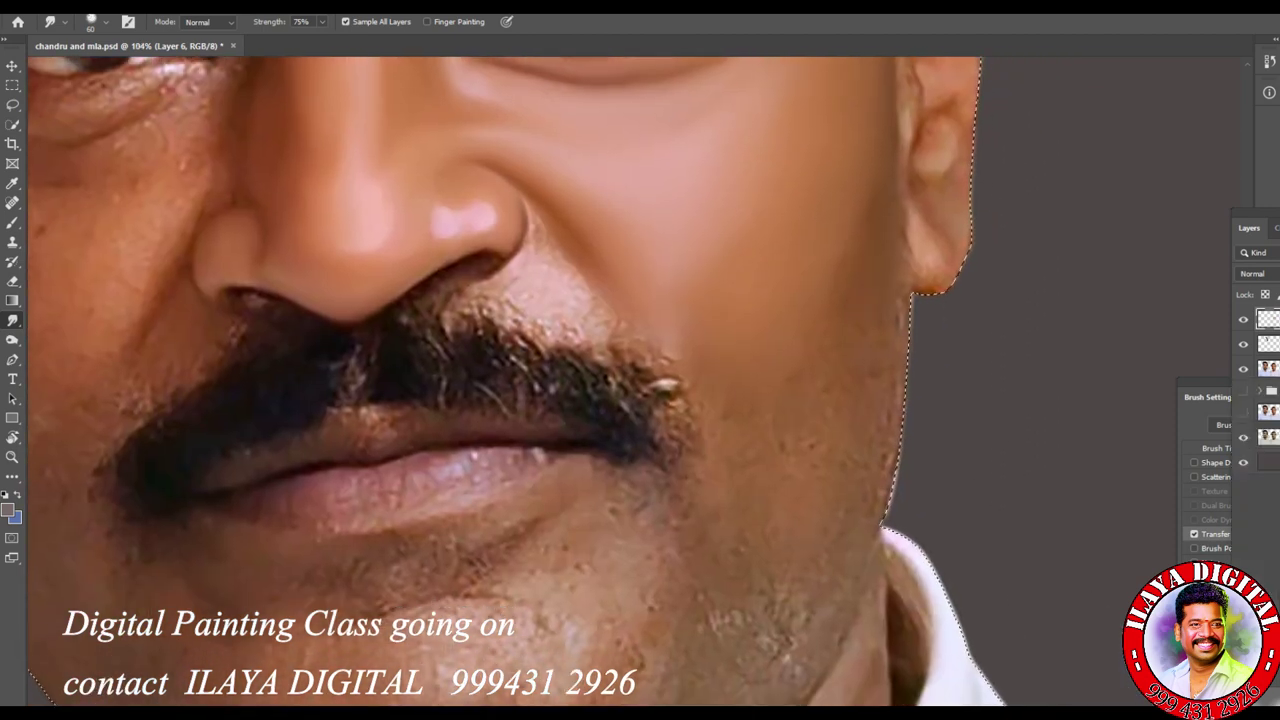
Step: Smooth the stubbled lower left cheek and jaw down to the collar with a 100 to 125 px Smudge brush
key(bracketright)
key(bracketright)
key(bracketright)
key(bracketright)
key(bracketright)
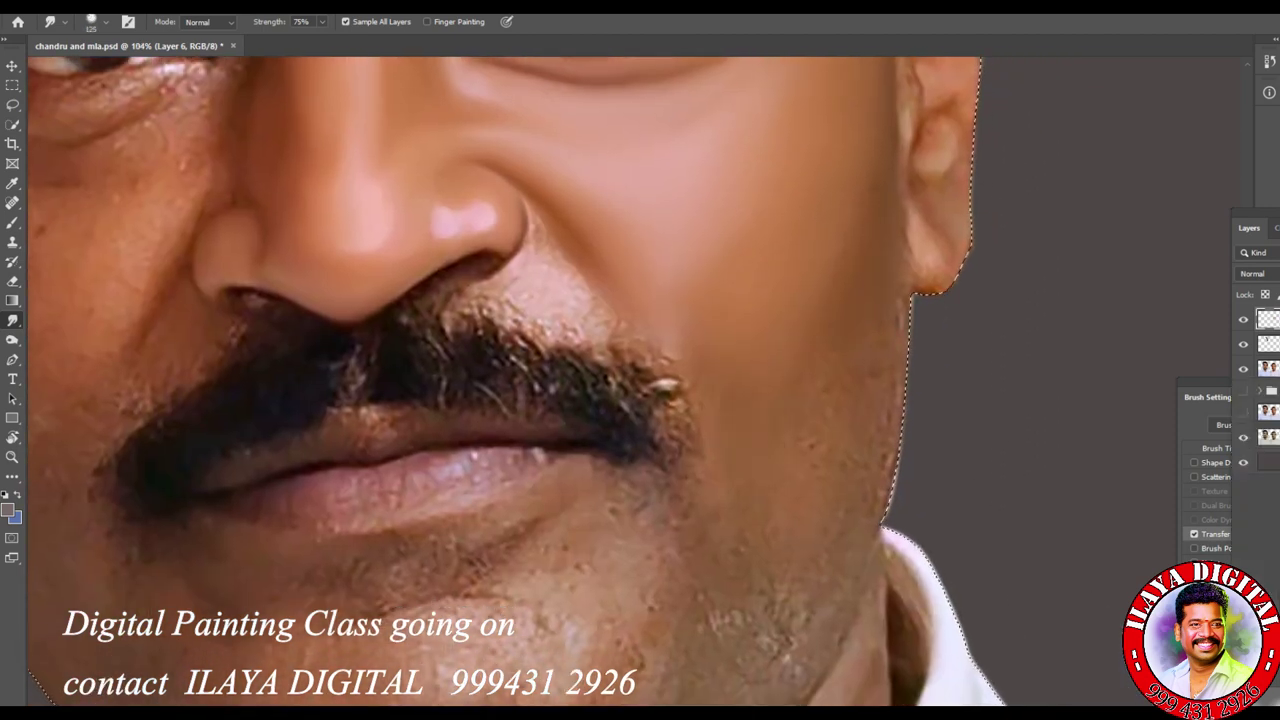
key(bracketleft)
key(bracketleft)
key(bracketright)
mouse_move(822, 617)
mouse_down()
mouse_move(790, 625)
mouse_move(737, 554)
mouse_up()
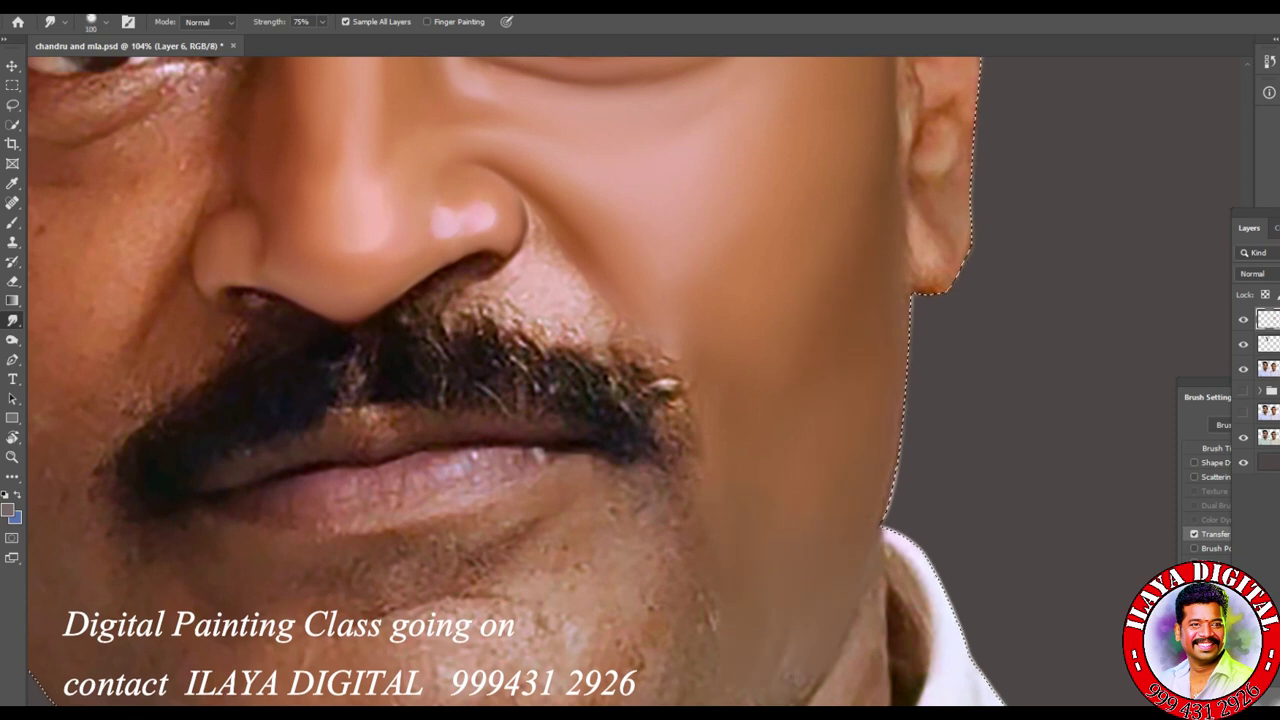
key(bracketright)
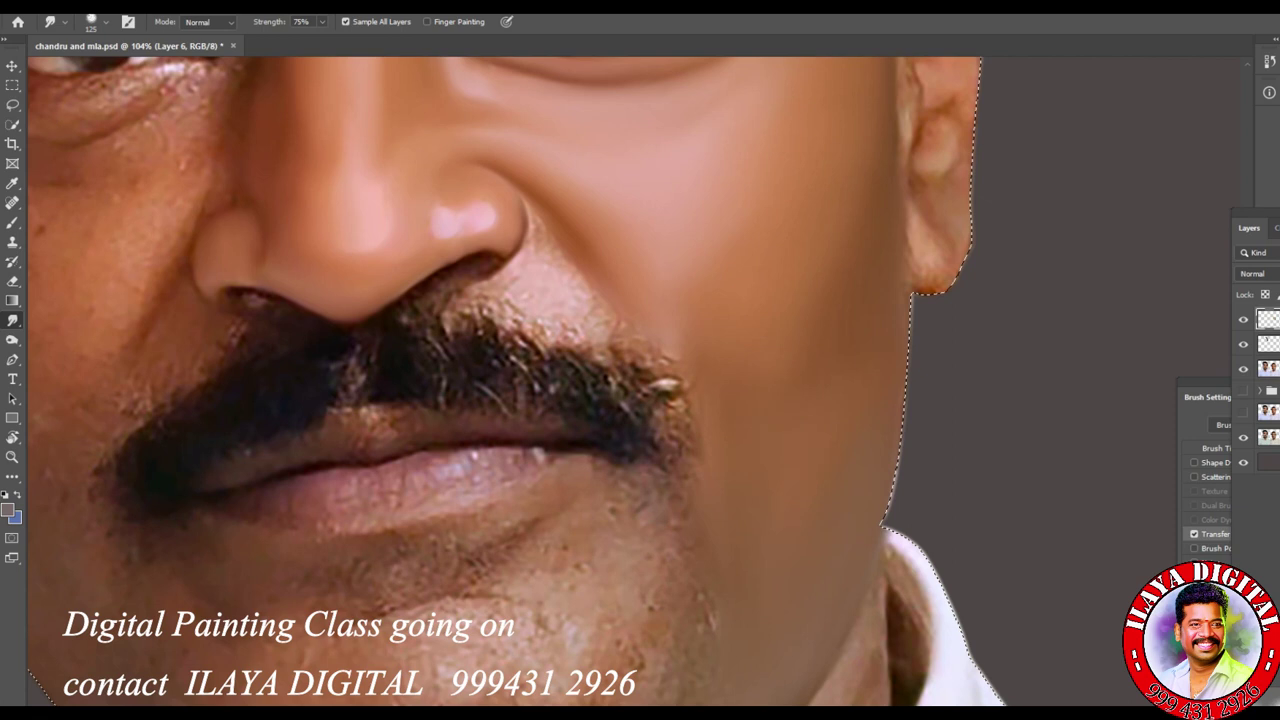
Step: Smooth the inner half of the skin between the left eyebrow and eyelid with a 40 px Smudge brush
scroll(780, 550, down, 8)
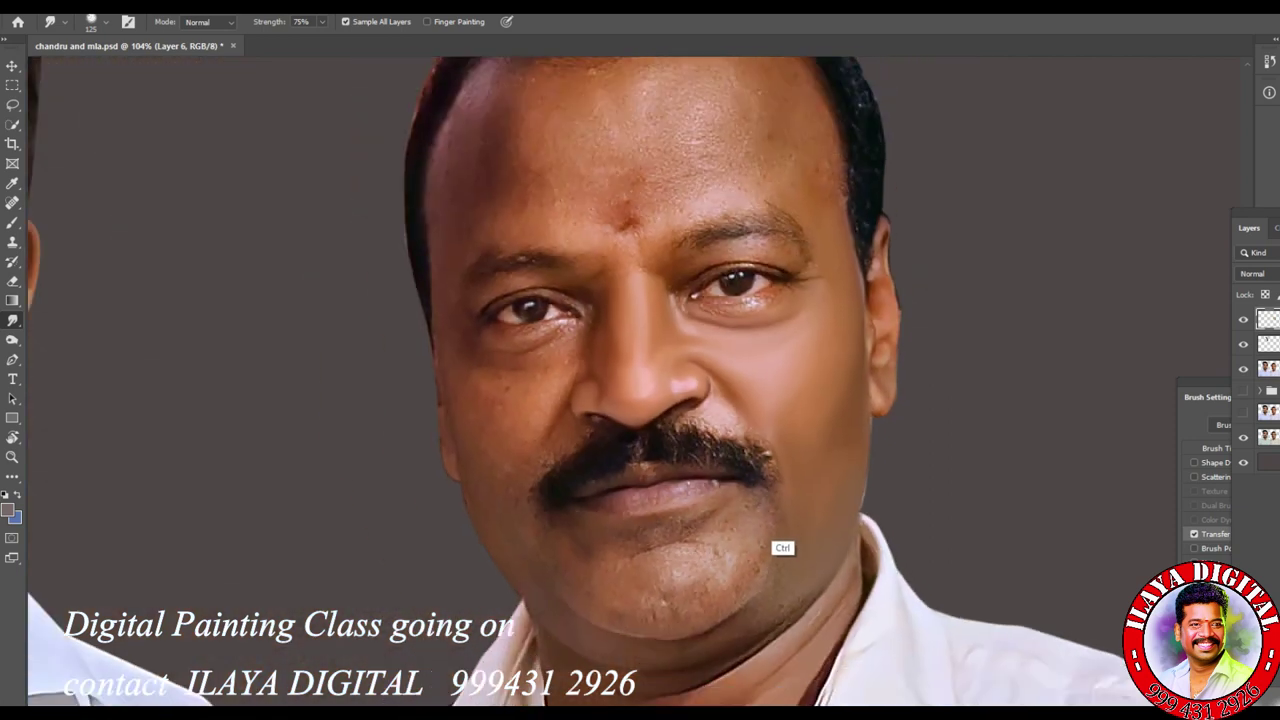
scroll(745, 591, up, 8)
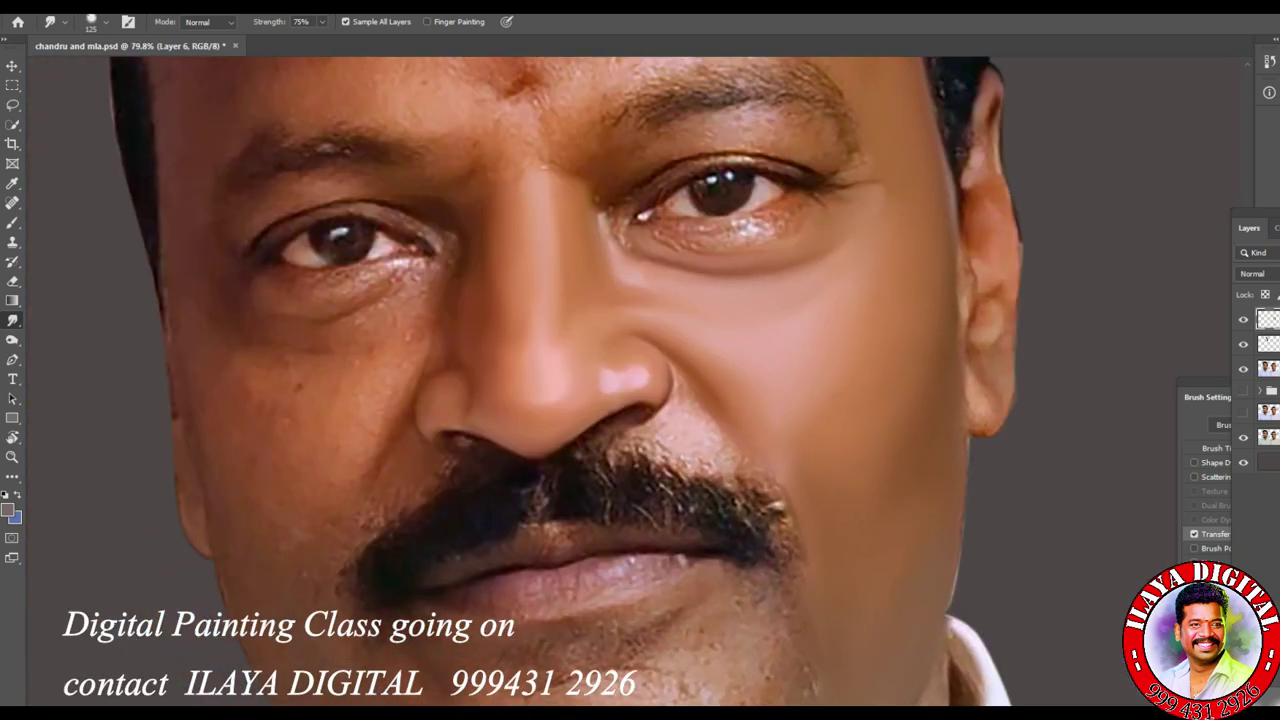
scroll(868, 330, up, 6)
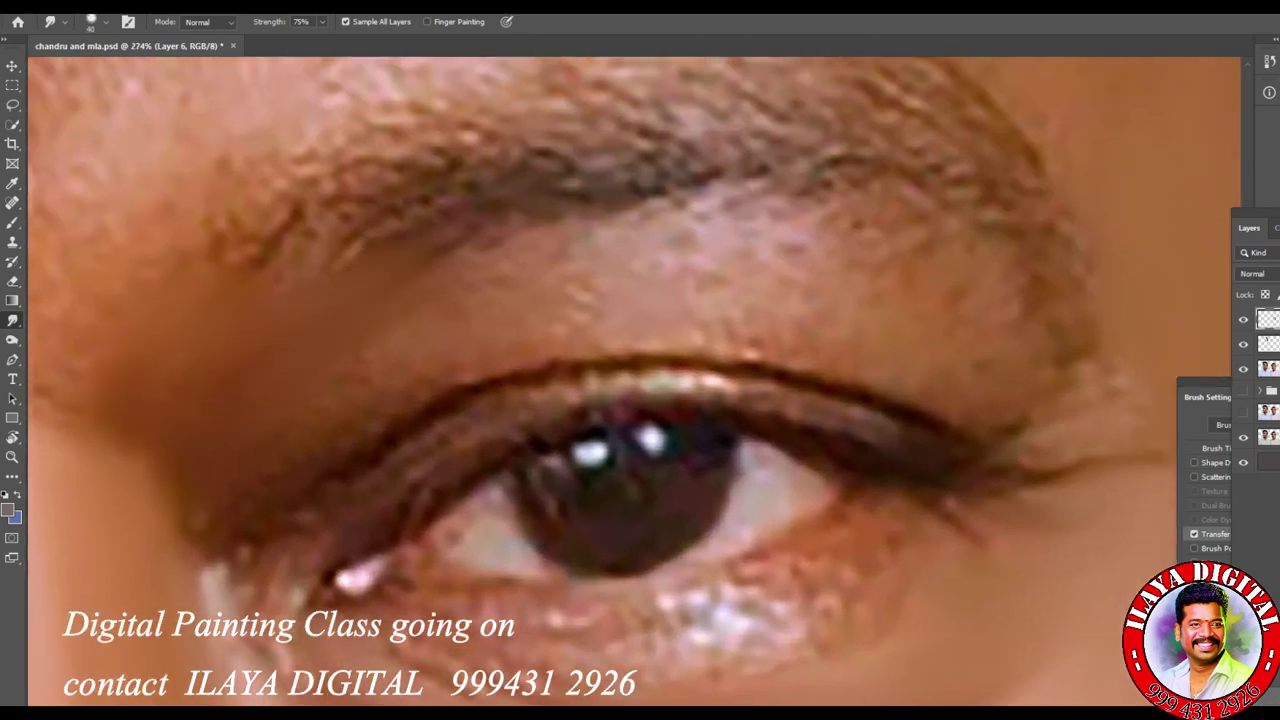
mouse_move(420, 385)
mouse_down()
mouse_move(630, 305)
mouse_move(470, 370)
mouse_move(690, 320)
mouse_move(515, 375)
mouse_up()
mouse_move(470, 258)
mouse_down()
mouse_move(700, 212)
mouse_move(475, 245)
mouse_up()
drag(120, 460, 160, 500)
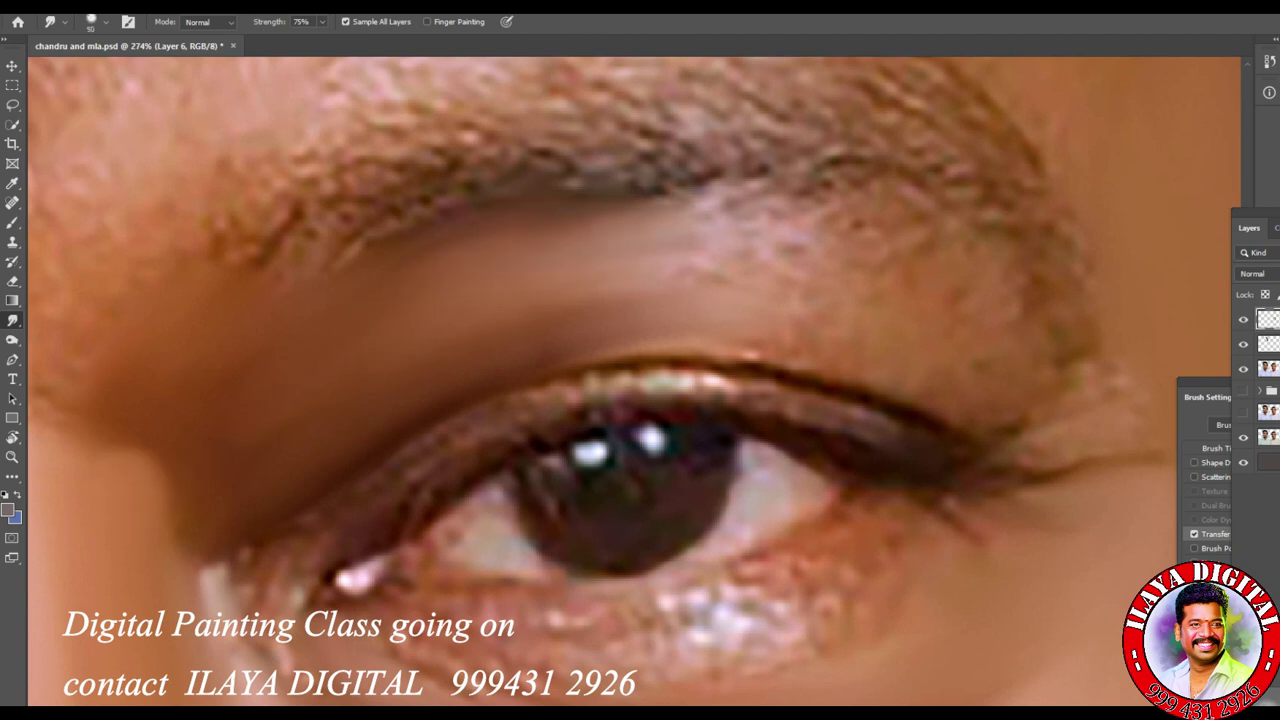
Step: Extend the smoothing under the left eyebrow across the outer half to the outer eye corner with a 40 px brush
mouse_move(700, 260)
mouse_down()
mouse_move(600, 235)
mouse_move(840, 200)
mouse_move(880, 295)
mouse_move(600, 340)
mouse_up()
drag(530, 360, 780, 345)
mouse_move(855, 385)
mouse_down()
mouse_move(980, 375)
mouse_move(1045, 435)
mouse_move(1100, 390)
mouse_up()
mouse_move(1090, 470)
mouse_down()
mouse_move(1030, 462)
mouse_move(990, 415)
mouse_up()
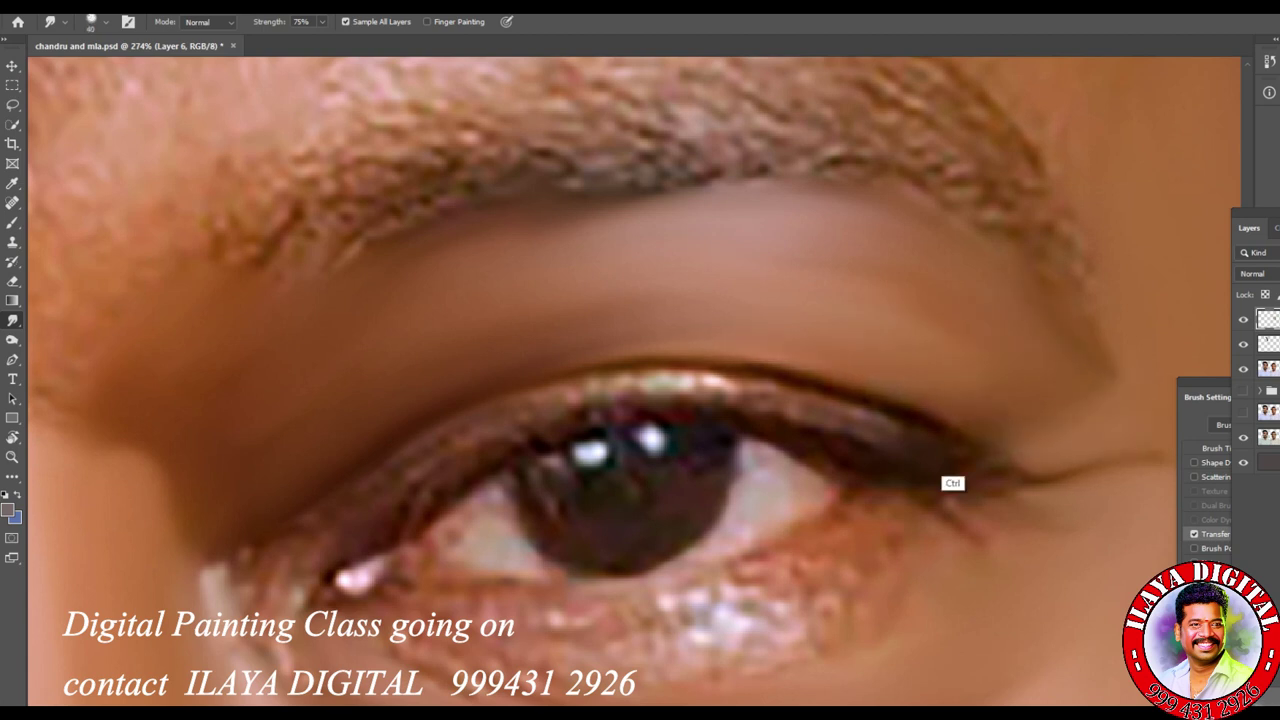
scroll(857, 491, down, 10)
scroll(891, 543, up, 10)
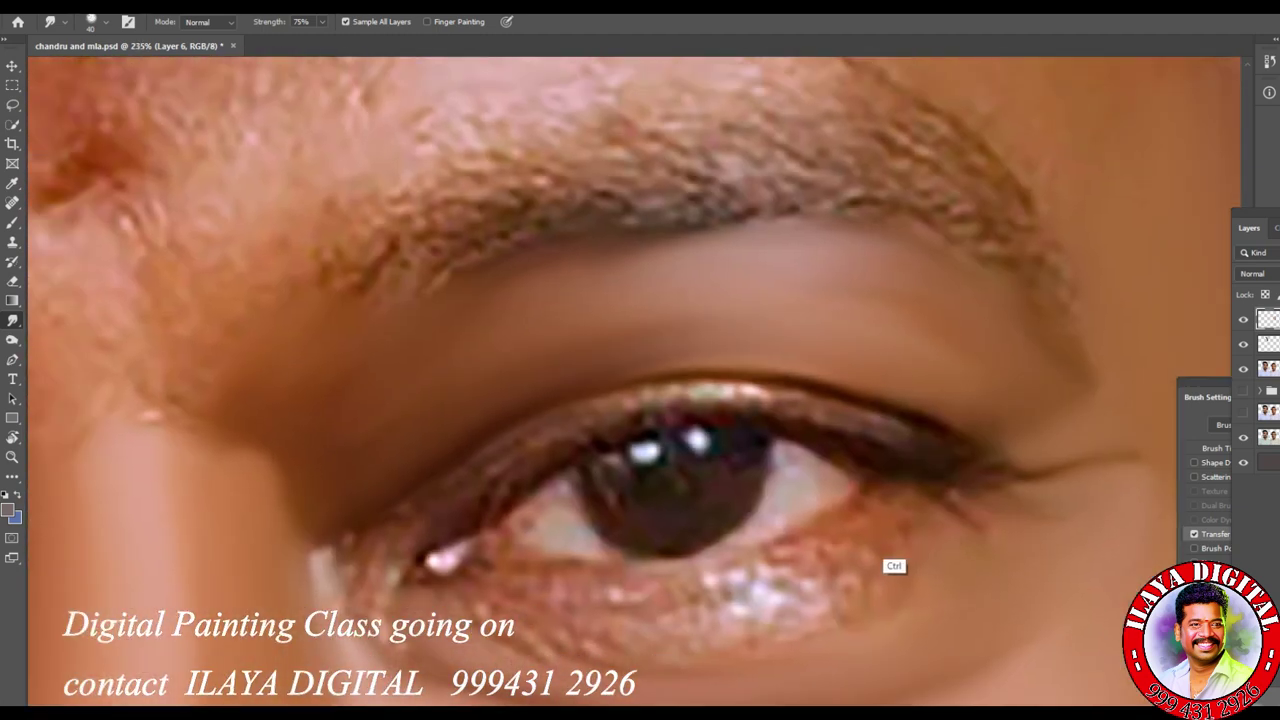
Step: Smudge the left lower eyelid's texture into soft curved bands with a 25 to 45 px brush
scroll(898, 564, up, 4)
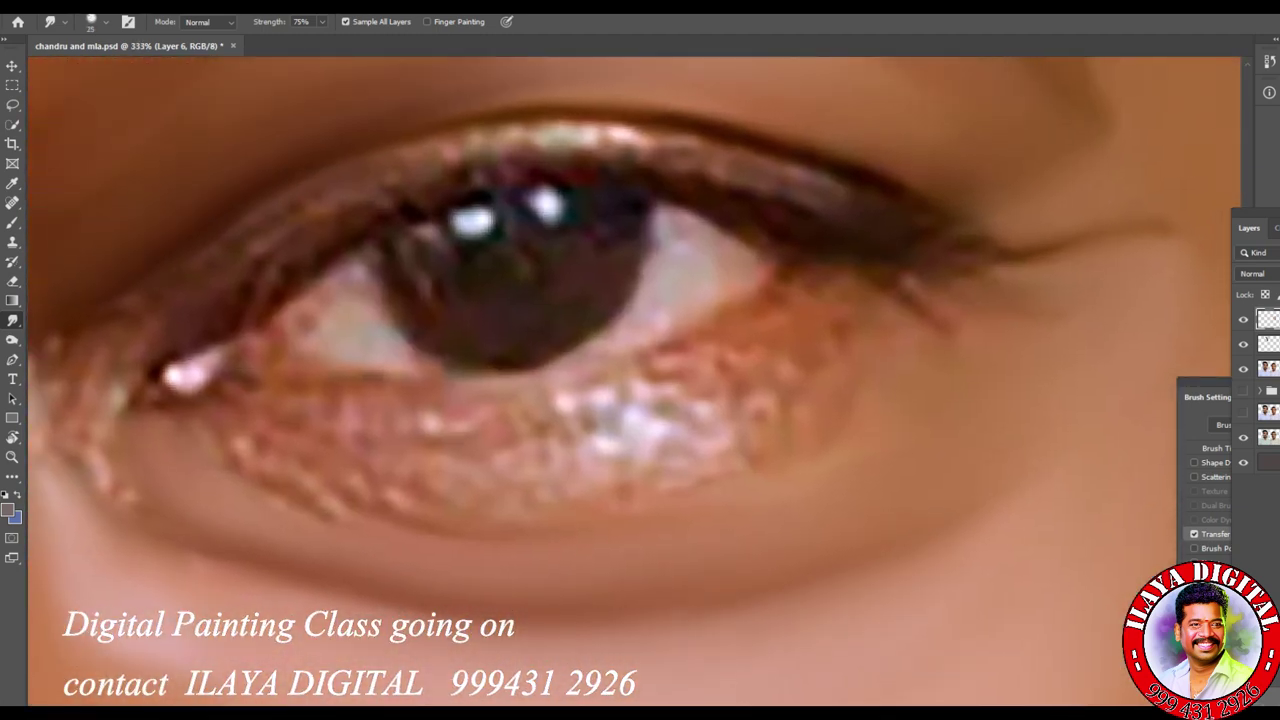
mouse_move(600, 445)
mouse_down()
mouse_move(340, 510)
mouse_move(520, 515)
mouse_move(830, 442)
mouse_up()
mouse_move(700, 480)
mouse_down()
mouse_move(670, 420)
mouse_move(740, 400)
mouse_up()
drag(830, 290, 1000, 272)
mouse_move(910, 330)
mouse_down()
mouse_move(555, 415)
mouse_move(700, 370)
mouse_move(427, 425)
mouse_move(349, 418)
mouse_up()
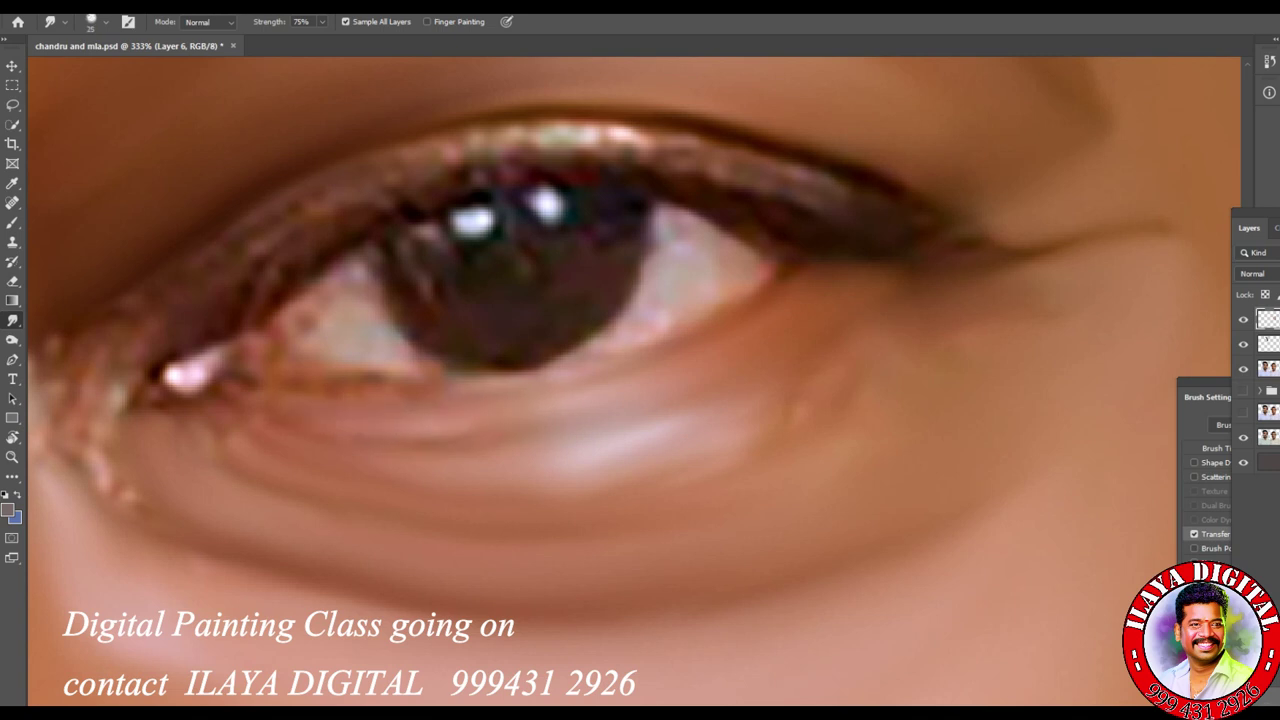
mouse_move(490, 478)
mouse_down()
mouse_move(830, 402)
mouse_move(660, 435)
mouse_up()
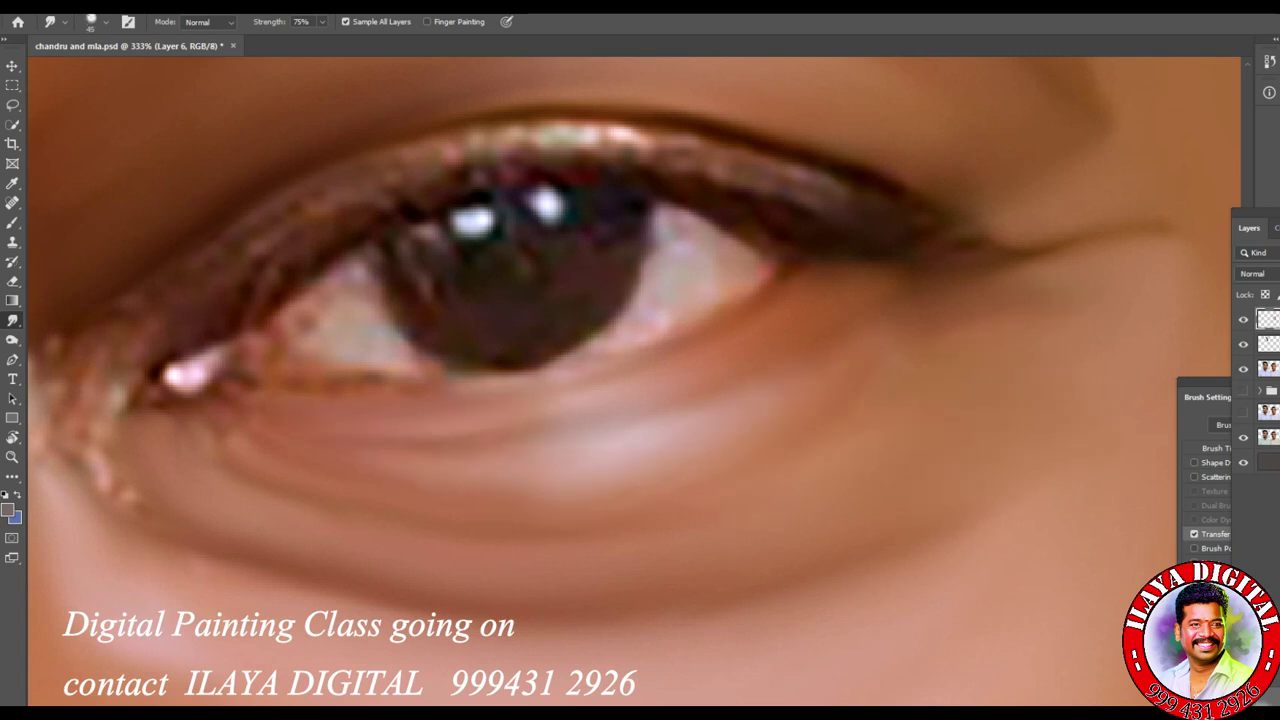
Step: Smooth the left upper eyelid, its crease and its lash line from the inner to the outer eye corner
drag(600, 380, 995, 357)
drag(560, 490, 508, 462)
drag(430, 340, 402, 336)
drag(645, 225, 715, 180)
drag(800, 135, 860, 115)
mouse_move(510, 355)
mouse_down()
mouse_move(480, 370)
mouse_move(495, 440)
mouse_up()
mouse_move(562, 345)
mouse_down()
mouse_move(520, 352)
mouse_move(494, 455)
mouse_up()
drag(910, 250, 615, 390)
mouse_move(634, 262)
mouse_down()
mouse_move(708, 252)
mouse_move(650, 266)
mouse_move(620, 252)
mouse_up()
mouse_move(500, 270)
mouse_down()
mouse_move(640, 225)
mouse_move(860, 245)
mouse_move(1000, 290)
mouse_up()
mouse_move(830, 255)
mouse_down()
mouse_move(720, 245)
mouse_move(880, 255)
mouse_up()
mouse_move(760, 255)
mouse_down()
mouse_move(1160, 372)
mouse_move(650, 255)
mouse_up()
mouse_move(530, 282)
mouse_down()
mouse_move(645, 252)
mouse_move(775, 245)
mouse_move(630, 308)
mouse_up()
Step: Smudge a dark, continuous lower lash line along the left eye from inner to outer corner with a 15 px brush
drag(212, 518, 238, 518)
mouse_move(352, 492)
mouse_down()
mouse_move(500, 490)
mouse_move(460, 508)
mouse_move(720, 475)
mouse_up()
mouse_move(885, 385)
mouse_down()
mouse_move(830, 440)
mouse_move(662, 494)
mouse_up()
drag(470, 492, 718, 470)
mouse_move(870, 385)
mouse_down()
mouse_move(770, 460)
mouse_move(660, 478)
mouse_up()
drag(745, 466, 676, 494)
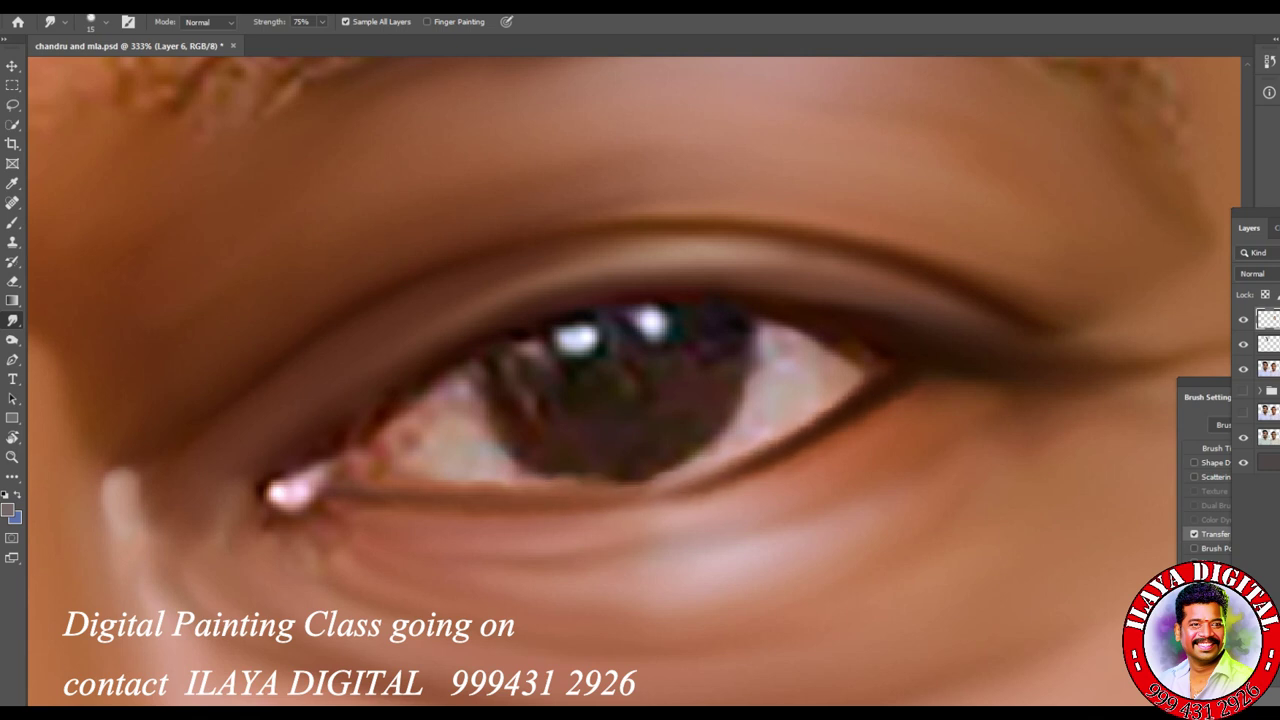
Step: Even out the left upper lash line and stretch the lower eyelid's highlight into a smooth curved band
drag(630, 272, 790, 290)
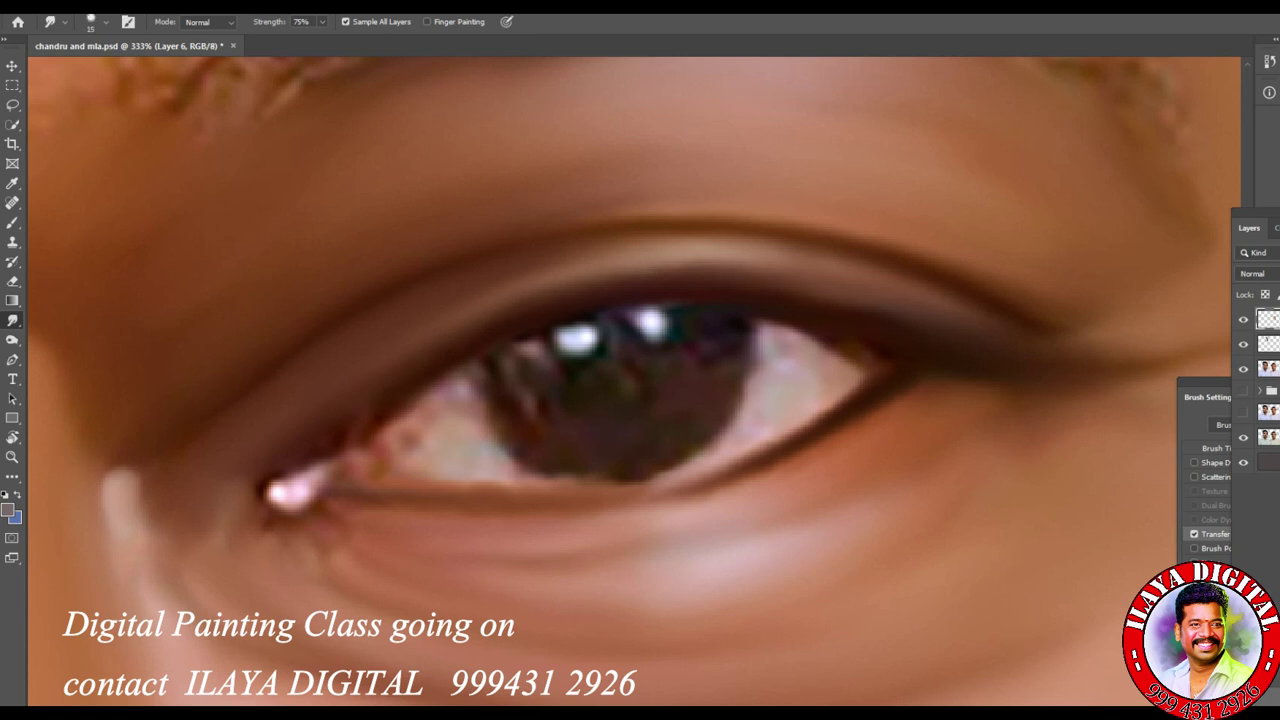
drag(262, 492, 310, 500)
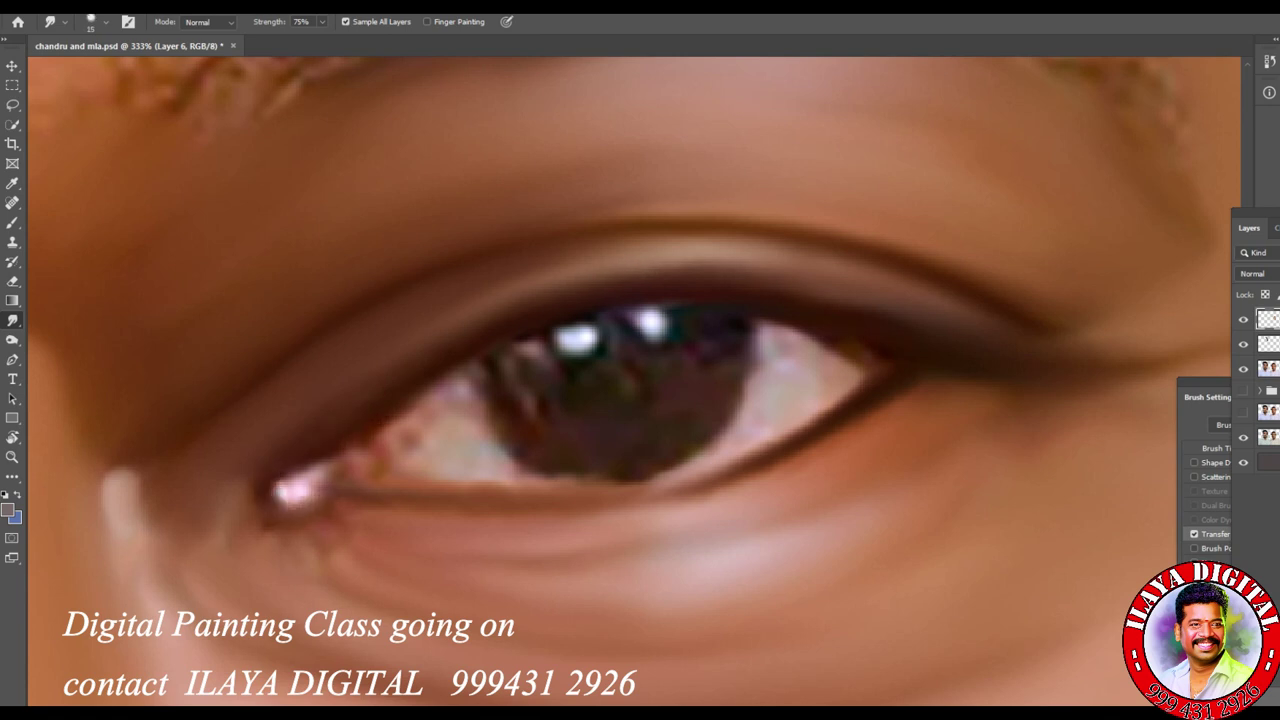
mouse_move(500, 585)
mouse_down()
mouse_move(680, 580)
mouse_move(475, 605)
mouse_up()
drag(810, 540, 985, 435)
key(bracketleft)
drag(640, 565, 440, 592)
Step: Refine the dark outline around the left eye's inner corner and along the lower lash line
key(bracketright)
mouse_move(280, 492)
mouse_down()
mouse_move(288, 478)
mouse_move(300, 510)
mouse_move(320, 514)
mouse_up()
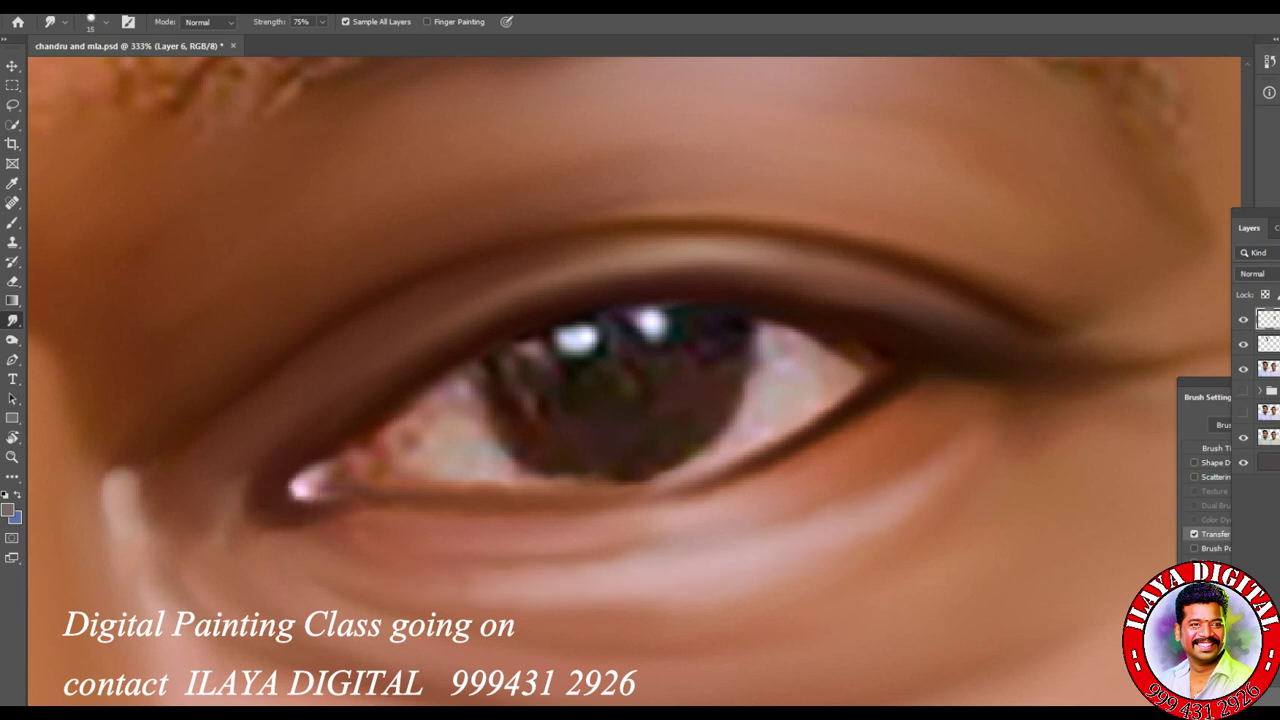
mouse_move(224, 508)
mouse_down()
mouse_move(242, 478)
mouse_move(416, 472)
mouse_up()
drag(612, 508, 695, 490)
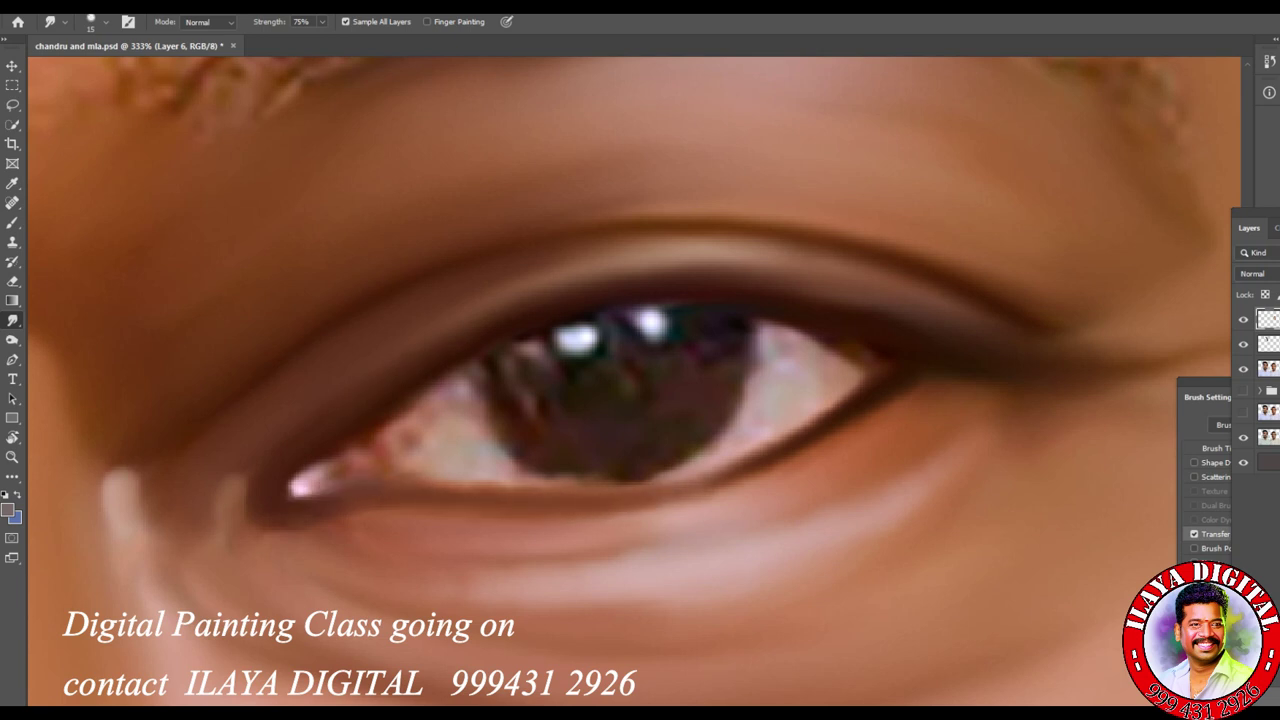
Step: Smooth the white of the left eye on both sides of the iris and the pink inner corner with a 20 px brush
key(bracketright)
mouse_move(758, 378)
mouse_down()
mouse_move(784, 350)
mouse_move(760, 372)
mouse_move(840, 362)
mouse_up()
mouse_move(470, 408)
mouse_down()
mouse_move(432, 416)
mouse_move(420, 444)
mouse_move(510, 470)
mouse_move(402, 446)
mouse_move(470, 480)
mouse_move(620, 480)
mouse_up()
drag(330, 484, 292, 490)
drag(494, 366, 476, 376)
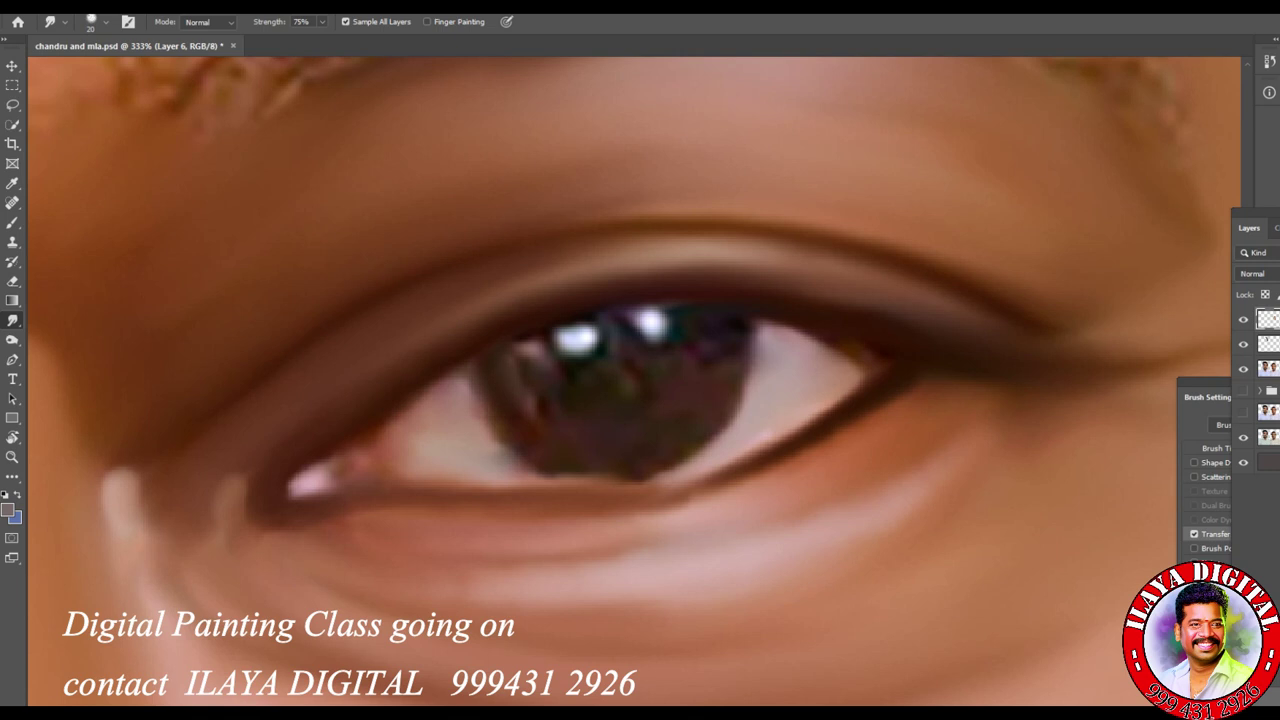
Step: Smudge the left iris into an even dark disc with a clean rounded edge, using a 25 to 30 px brush
mouse_move(738, 338)
mouse_down()
mouse_move(700, 386)
mouse_move(712, 402)
mouse_move(680, 462)
mouse_up()
mouse_move(720, 420)
mouse_down()
mouse_move(600, 482)
mouse_move(540, 440)
mouse_move(490, 366)
mouse_up()
drag(572, 380, 538, 358)
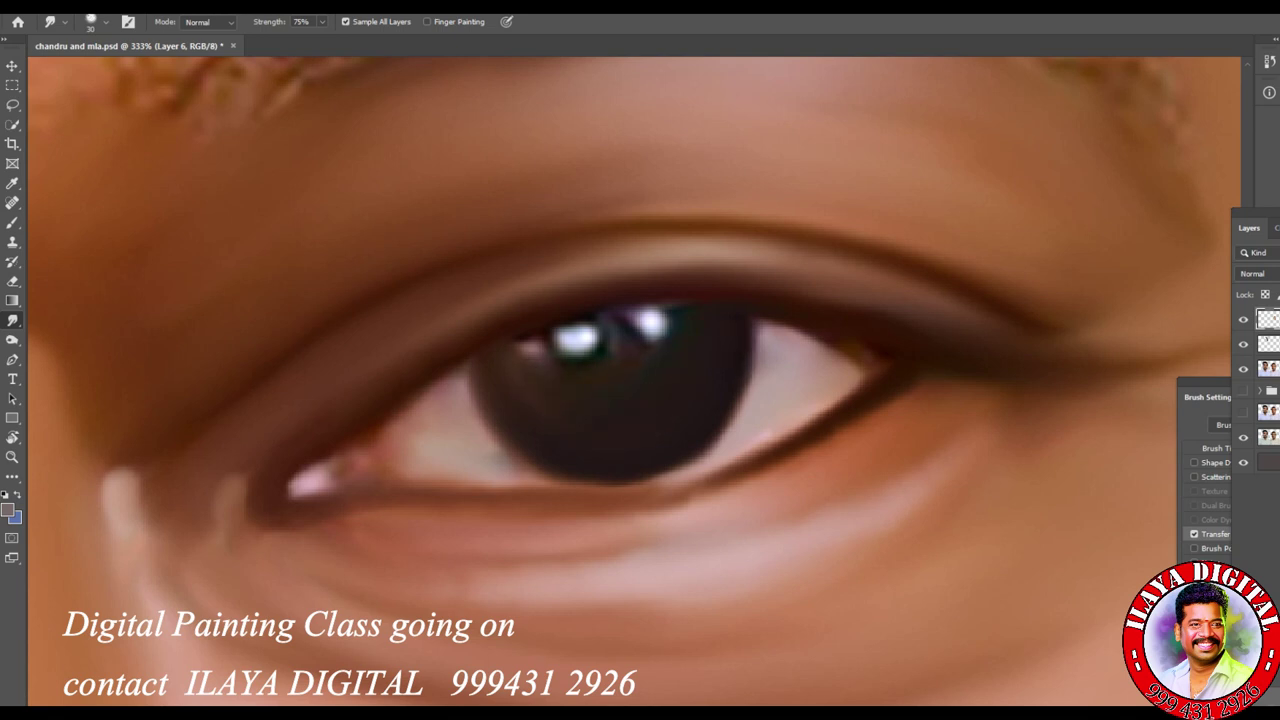
drag(694, 458, 628, 484)
drag(548, 368, 518, 342)
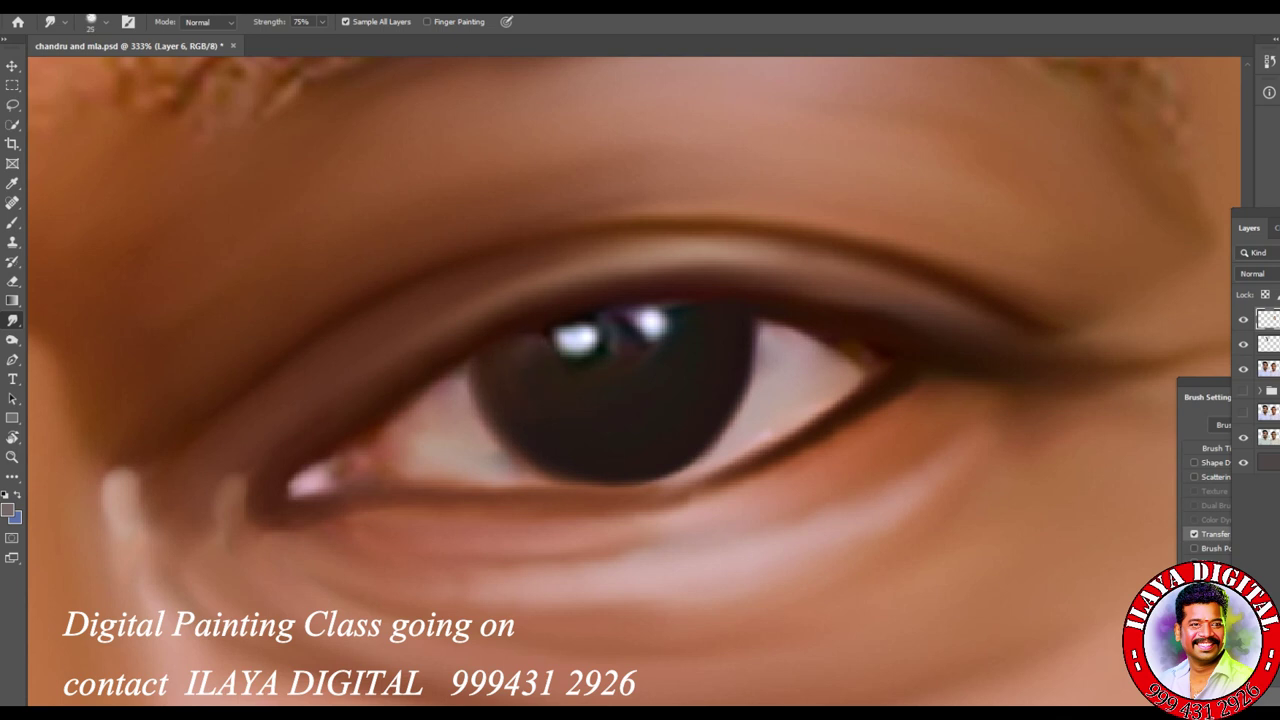
Step: Soften the two catchlights in the left iris and tidy the outer eye corner and lower lash line with a 15 px brush
mouse_move(595, 346)
mouse_down()
mouse_move(556, 344)
mouse_move(632, 310)
mouse_up()
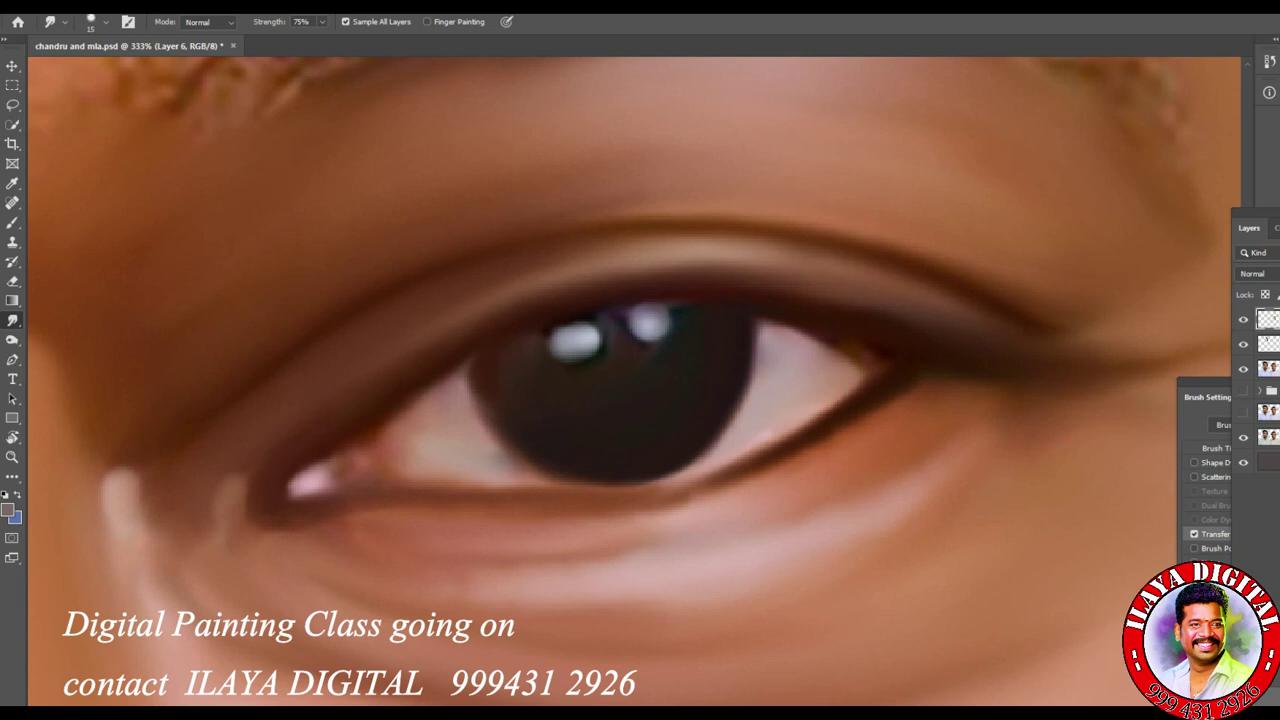
drag(868, 370, 846, 394)
drag(734, 478, 692, 496)
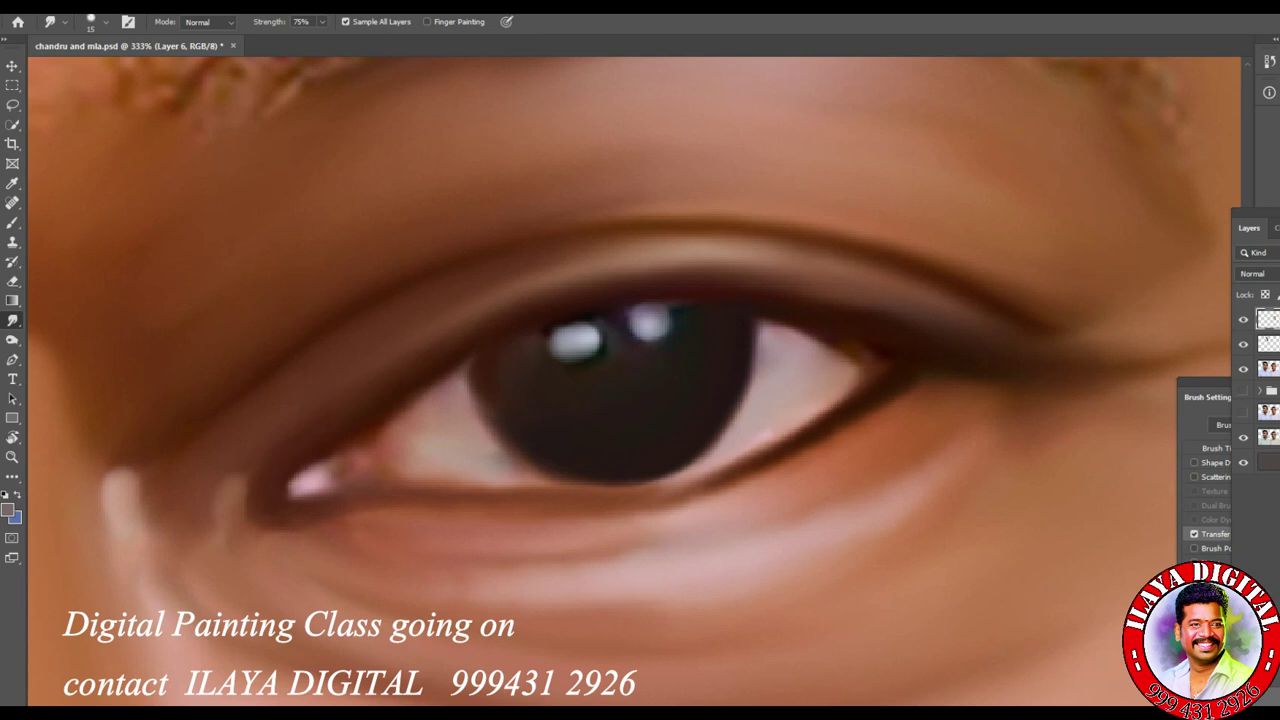
scroll(820, 571, down, 8)
scroll(943, 602, up, 4)
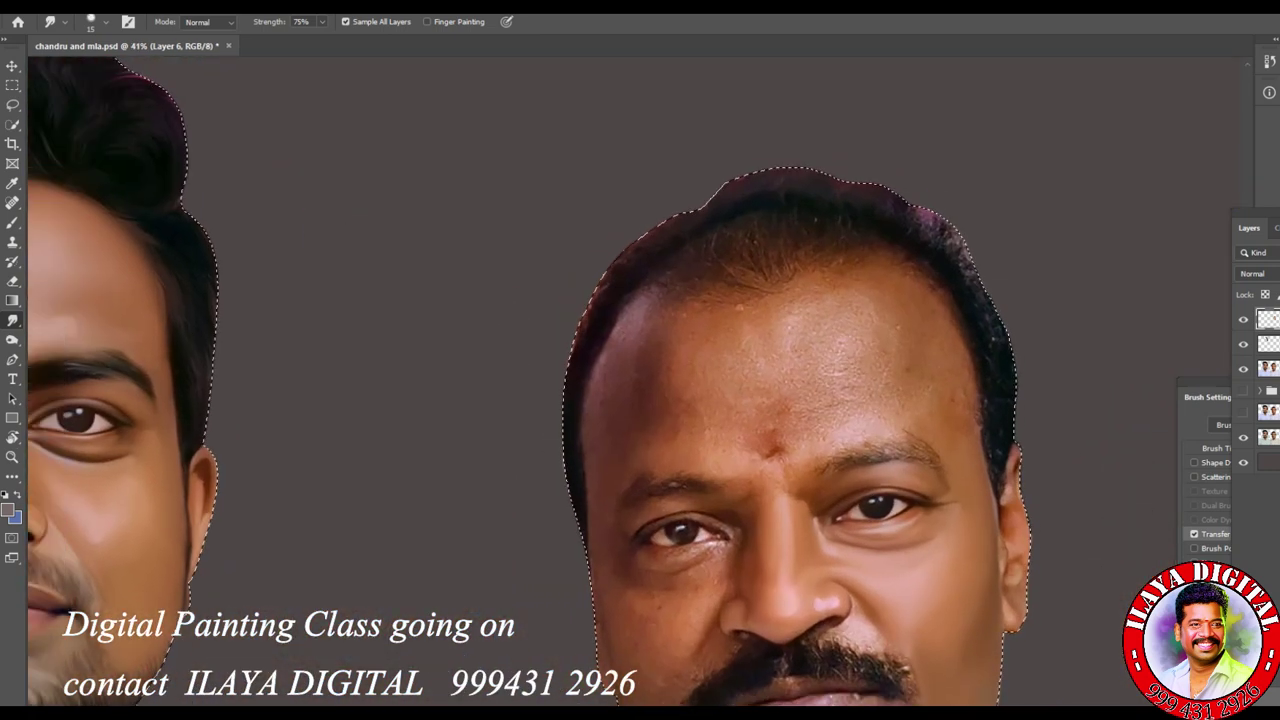
scroll(943, 602, up, 2)
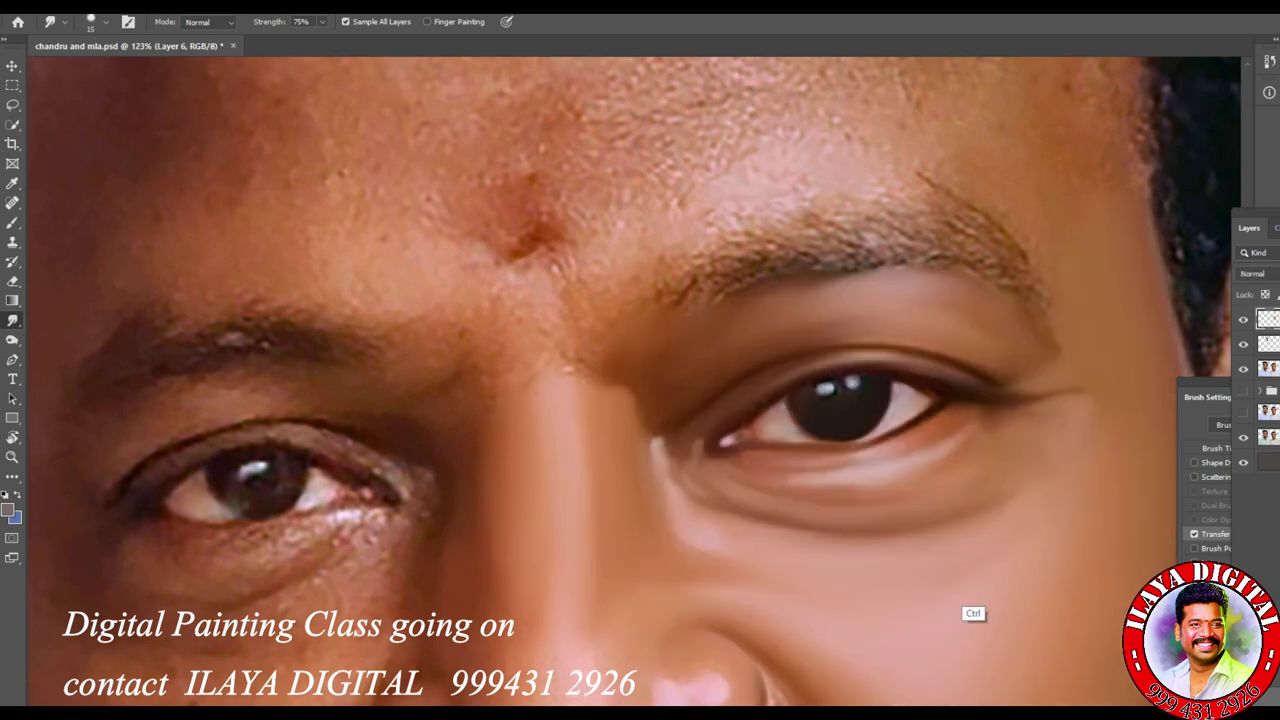
scroll(1014, 580, up, 6)
scroll(935, 576, down, 2)
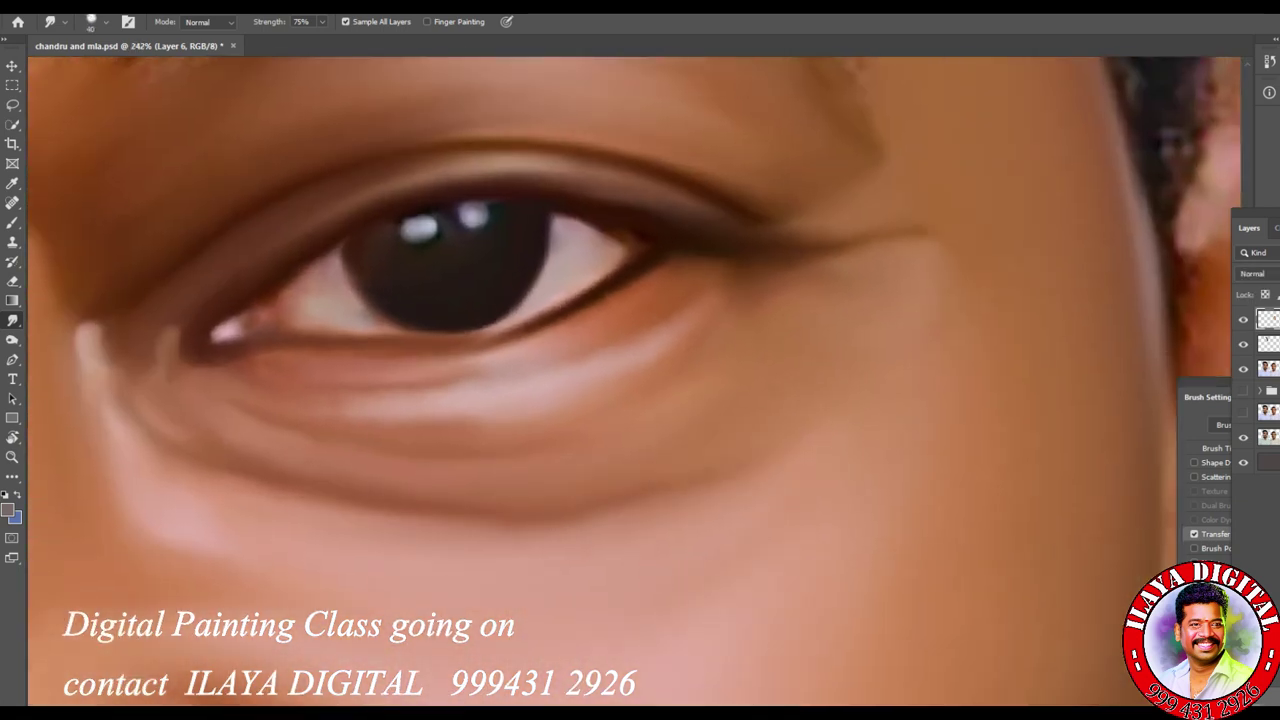
Step: Soften the highlight and folds beneath the left eye and the skin below its outer corner with a 35 to 40 px brush
key(bracketright)
key(bracketleft)
key(bracketleft)
drag(660, 335, 570, 370)
key(bracketleft)
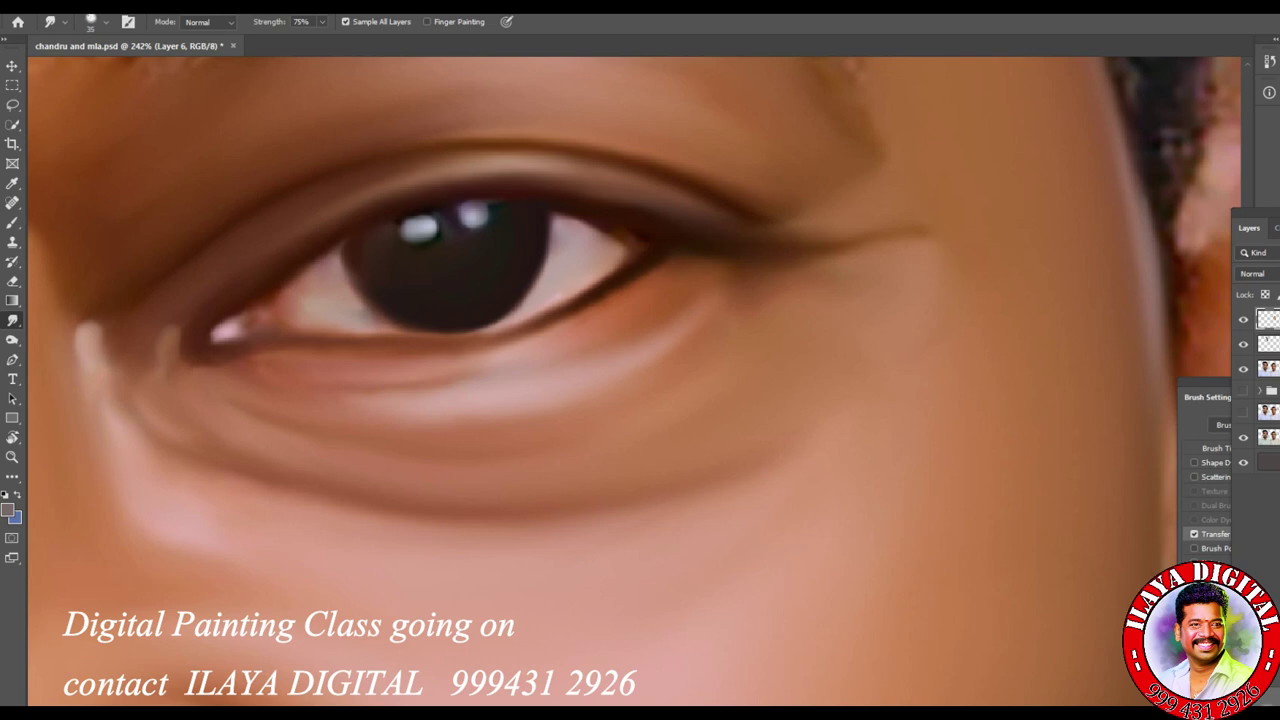
drag(842, 280, 886, 294)
Step: Smooth the upper forehead's skin texture on the left side near the hairline with a 150 px brush
key(ctrl+0)
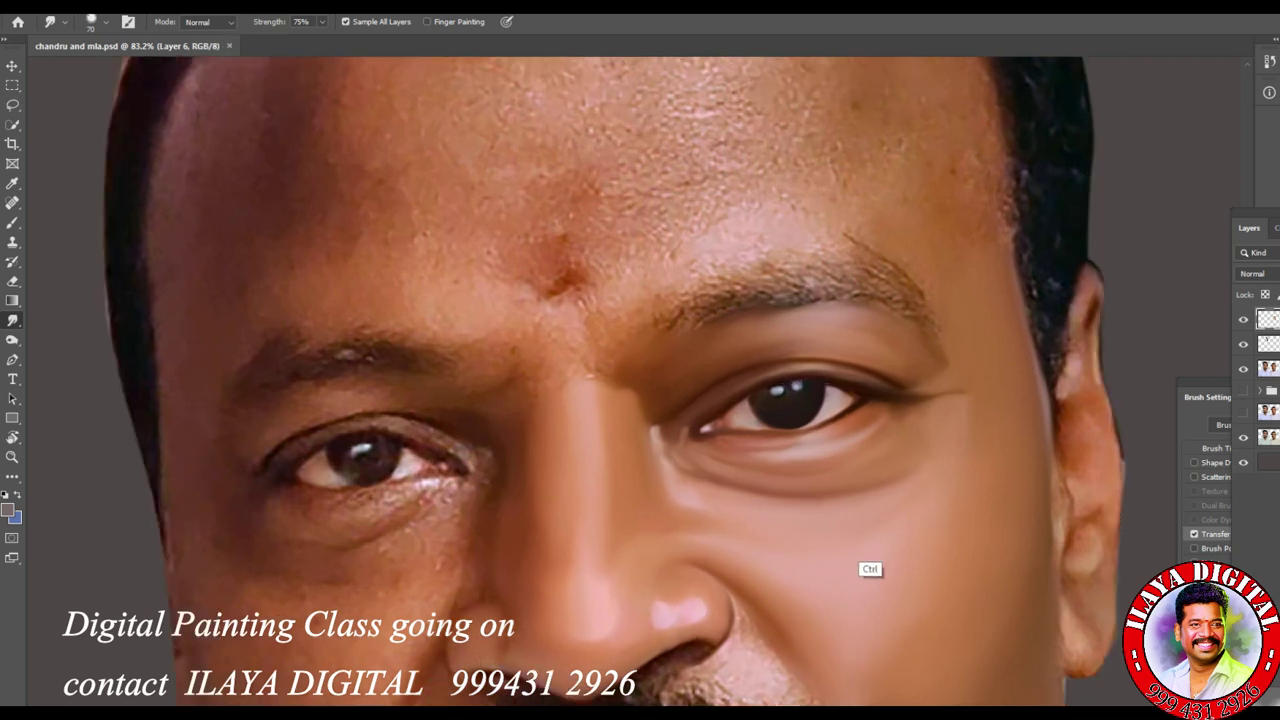
scroll(870, 569, down, 2)
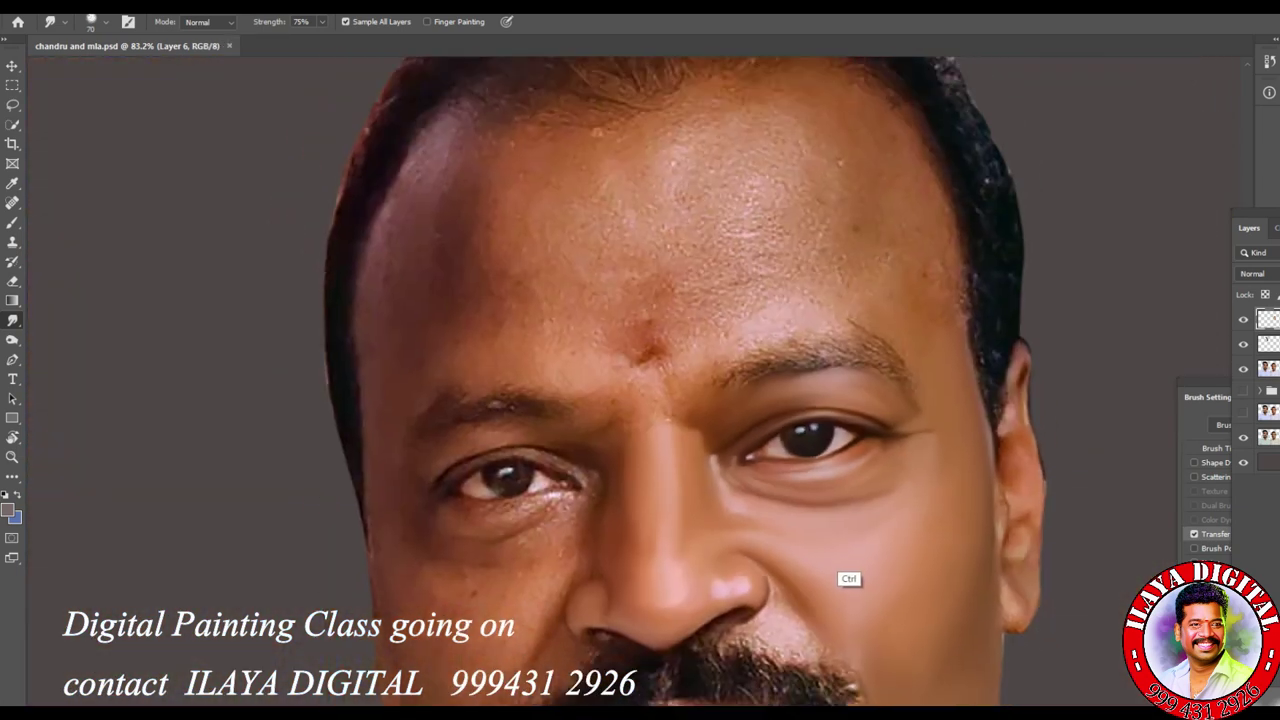
scroll(860, 590, up, 4)
scroll(640, 380, up, 1)
key(bracketright)
key(bracketright)
key(bracketright)
key(bracketright)
key(bracketright)
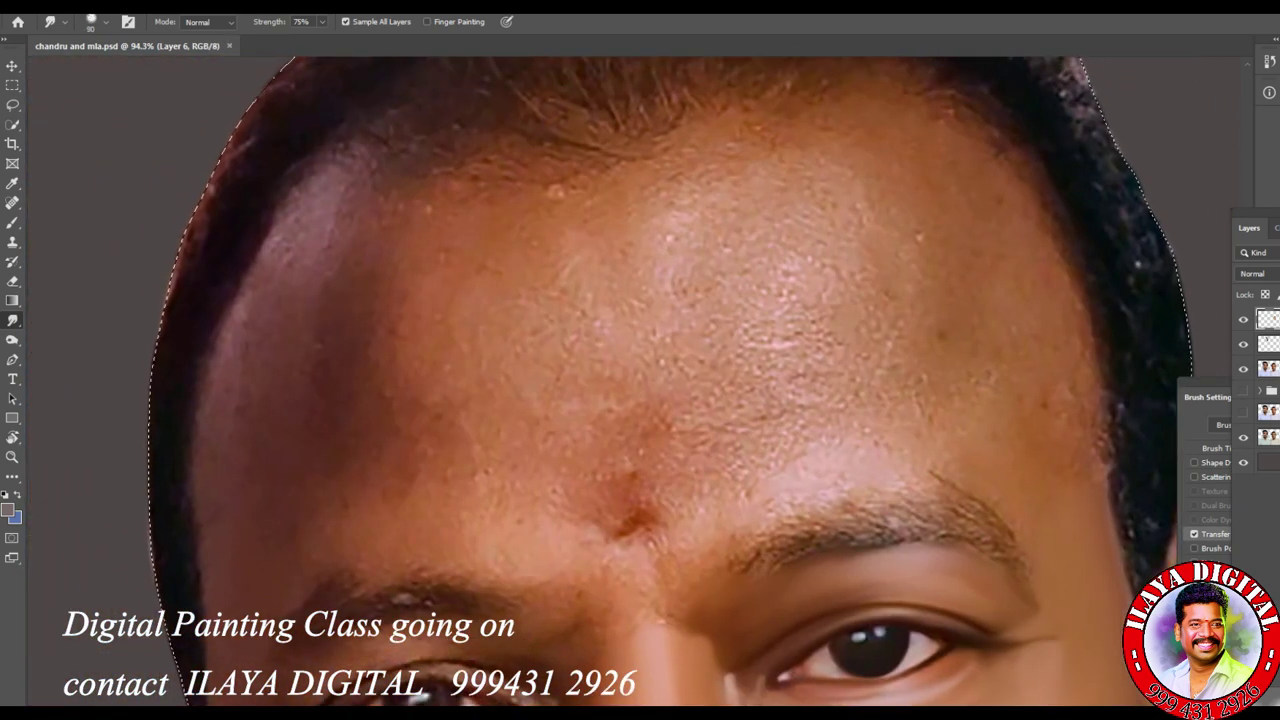
mouse_move(843, 195)
mouse_down()
mouse_move(737, 150)
mouse_move(830, 135)
mouse_move(780, 128)
mouse_up()
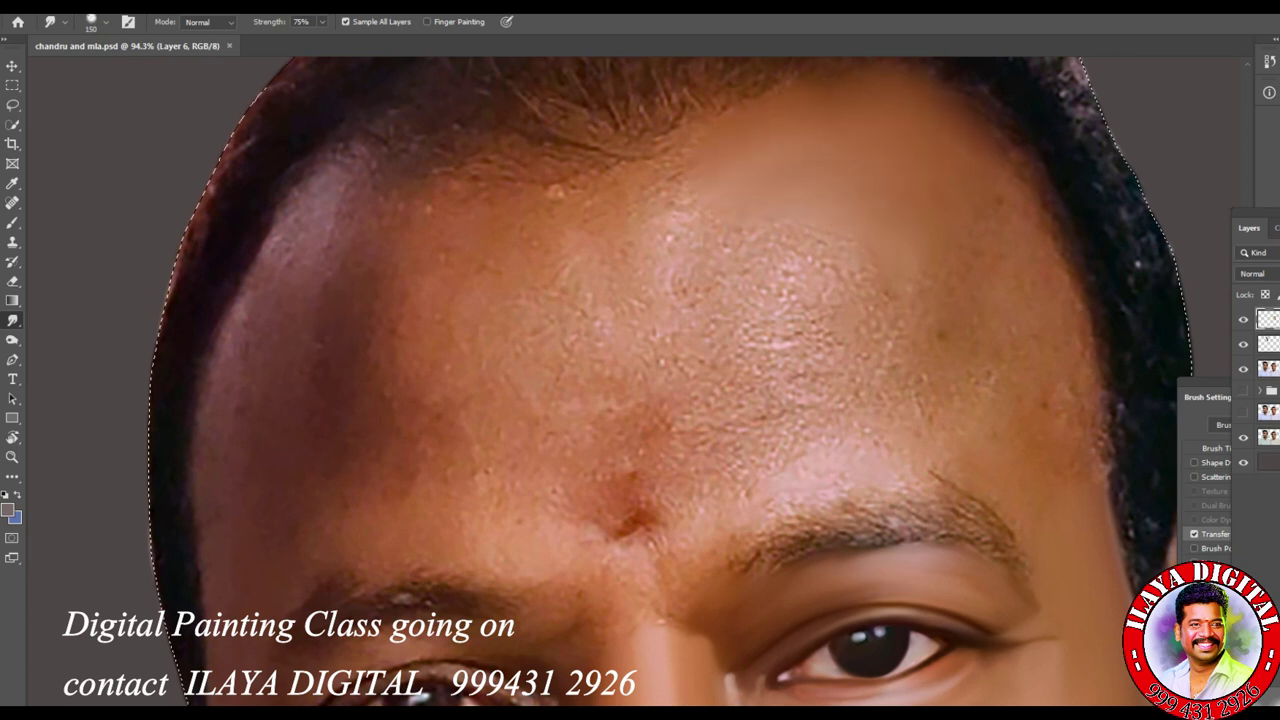
Step: Smudge the left temple along the hairline edge, using a 175 px and a 125 px brush
key(bracketright)
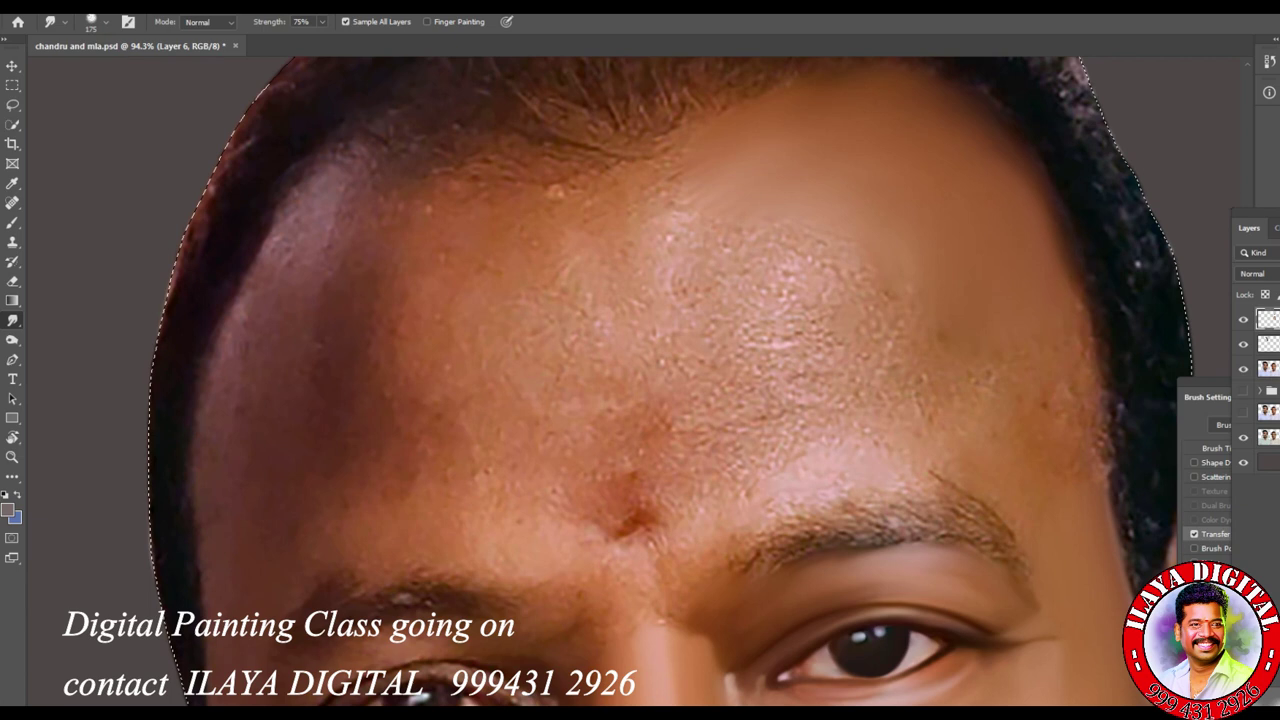
key(bracketleft)
key(bracketleft)
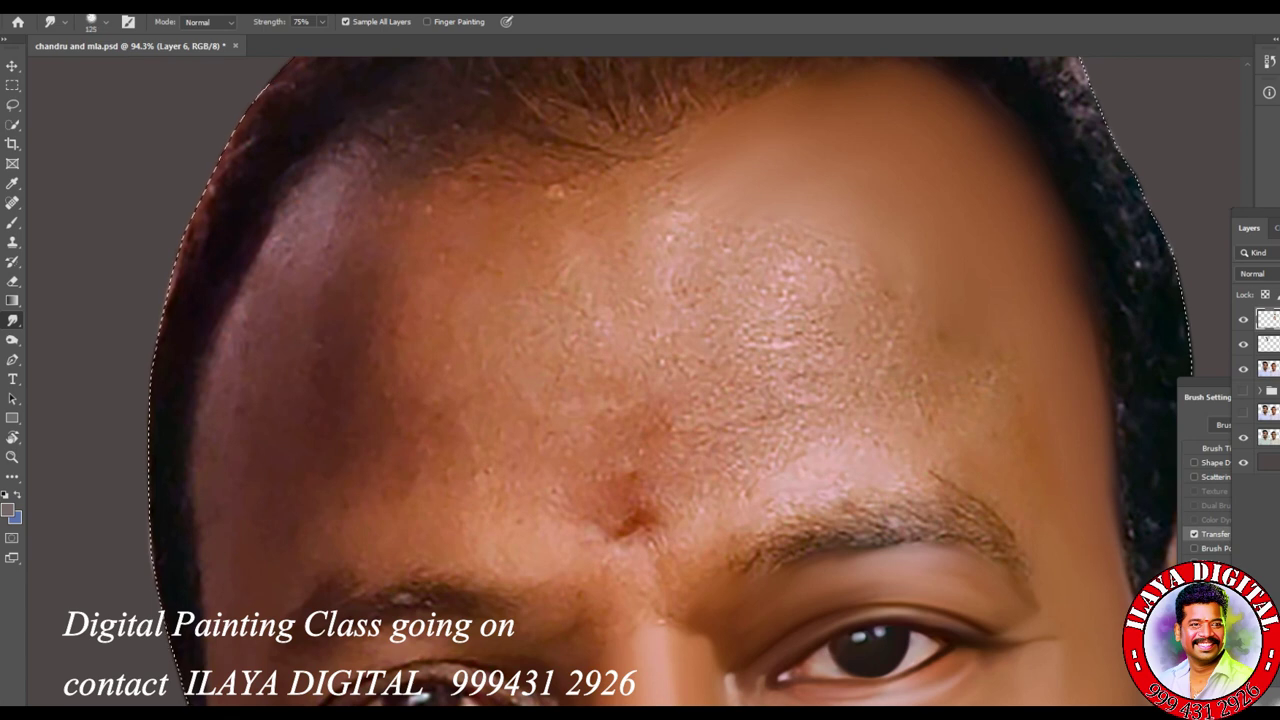
Step: Smooth the grainy highlight across the centre of the forehead and down towards the left eyebrow with a 200 px brush
key(bracketright)
key(bracketright)
key(bracketright)
mouse_move(640, 215)
mouse_down()
mouse_move(690, 215)
mouse_move(600, 320)
mouse_move(790, 320)
mouse_up()
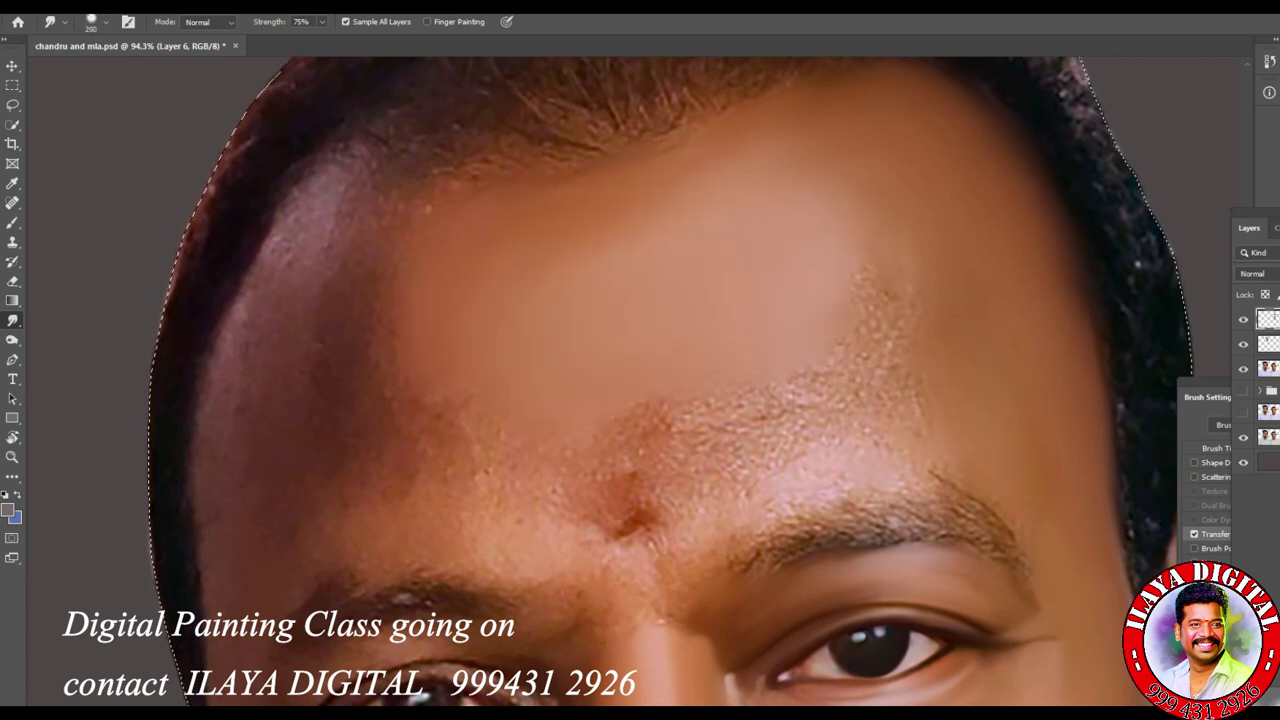
mouse_move(884, 260)
mouse_down()
mouse_move(884, 300)
mouse_move(800, 395)
mouse_move(950, 470)
mouse_up()
drag(700, 440, 720, 490)
Step: Soften the skin around the reddish mark between the eyebrows and above the left eyebrow's inner end
key(bracketleft)
drag(680, 420, 635, 505)
key(bracketright)
drag(740, 398, 790, 460)
drag(660, 485, 640, 515)
Step: Smooth the upper right side of the forehead along the receding hairline with a reduced brush size
key(bracketright)
key(bracketright)
key(bracketright)
key(bracketright)
key(bracketleft)
key(bracketleft)
key(bracketleft)
key(bracketleft)
key(bracketleft)
key(bracketleft)
key(bracketleft)
mouse_move(278, 262)
mouse_down()
mouse_move(270, 244)
mouse_move(400, 162)
mouse_move(530, 185)
mouse_up()
Step: Blend the dark right side of the forehead and the highlight above the left eyebrow with an enlarged brush
key(bracketright)
key(bracketright)
key(bracketright)
drag(390, 320, 360, 230)
key(bracketright)
drag(390, 400, 350, 320)
drag(470, 455, 430, 350)
mouse_move(850, 420)
mouse_down()
mouse_move(786, 414)
mouse_move(840, 426)
mouse_move(794, 437)
mouse_move(794, 277)
mouse_up()
Step: Smooth the skin along the upper edge of the right eyebrow with a 100 to 125 px brush
key(bracketleft)
key(bracketleft)
key(bracketleft)
key(bracketleft)
key(bracketleft)
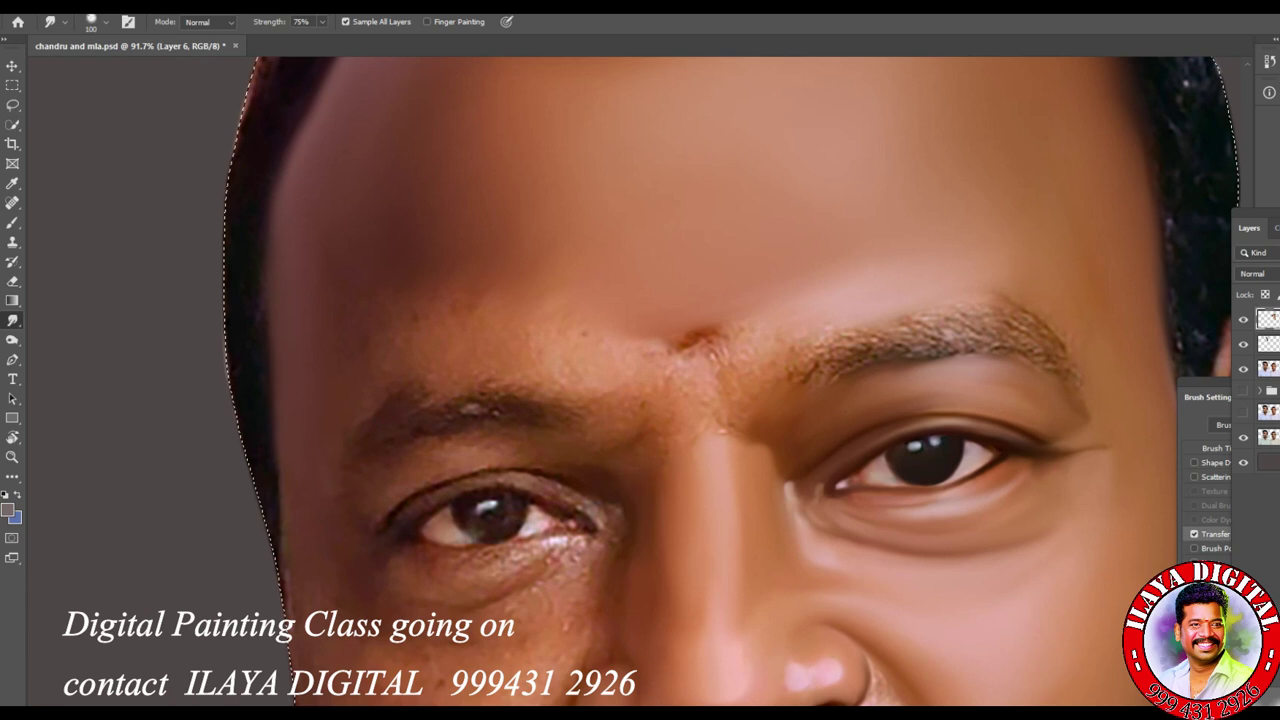
key(bracketright)
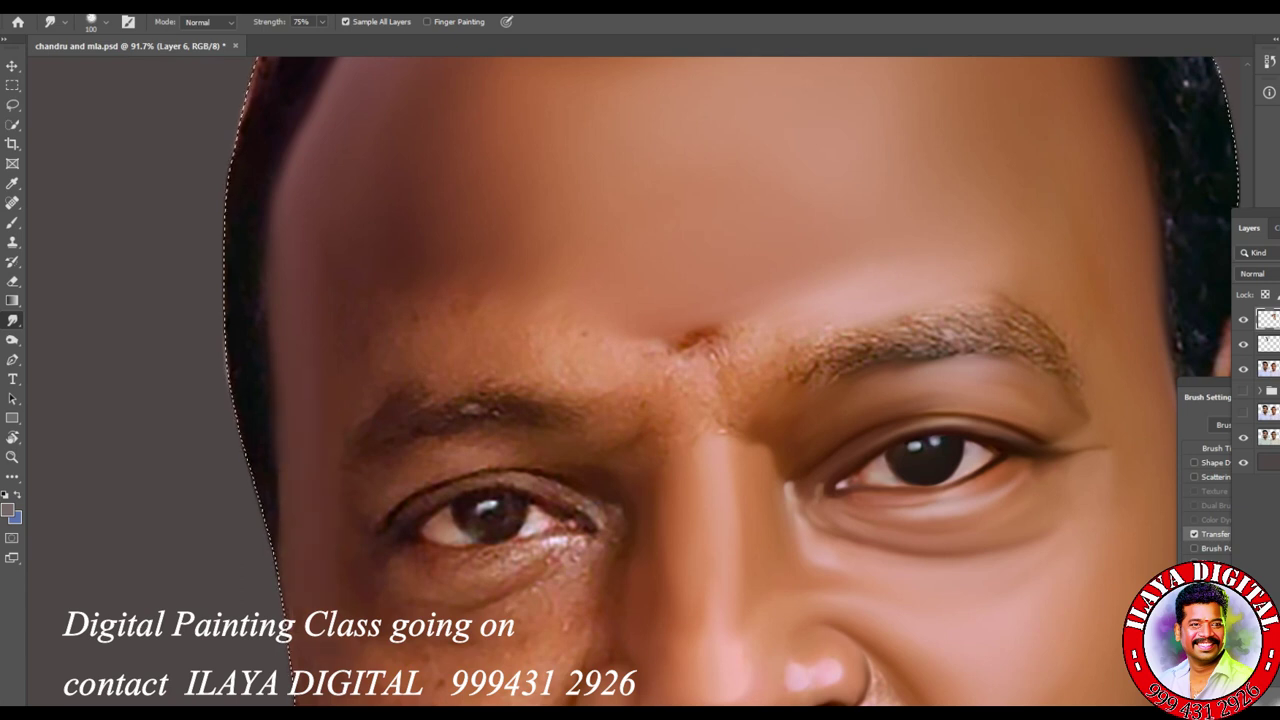
key(bracketleft)
key(bracketleft)
key(bracketright)
key(bracketright)
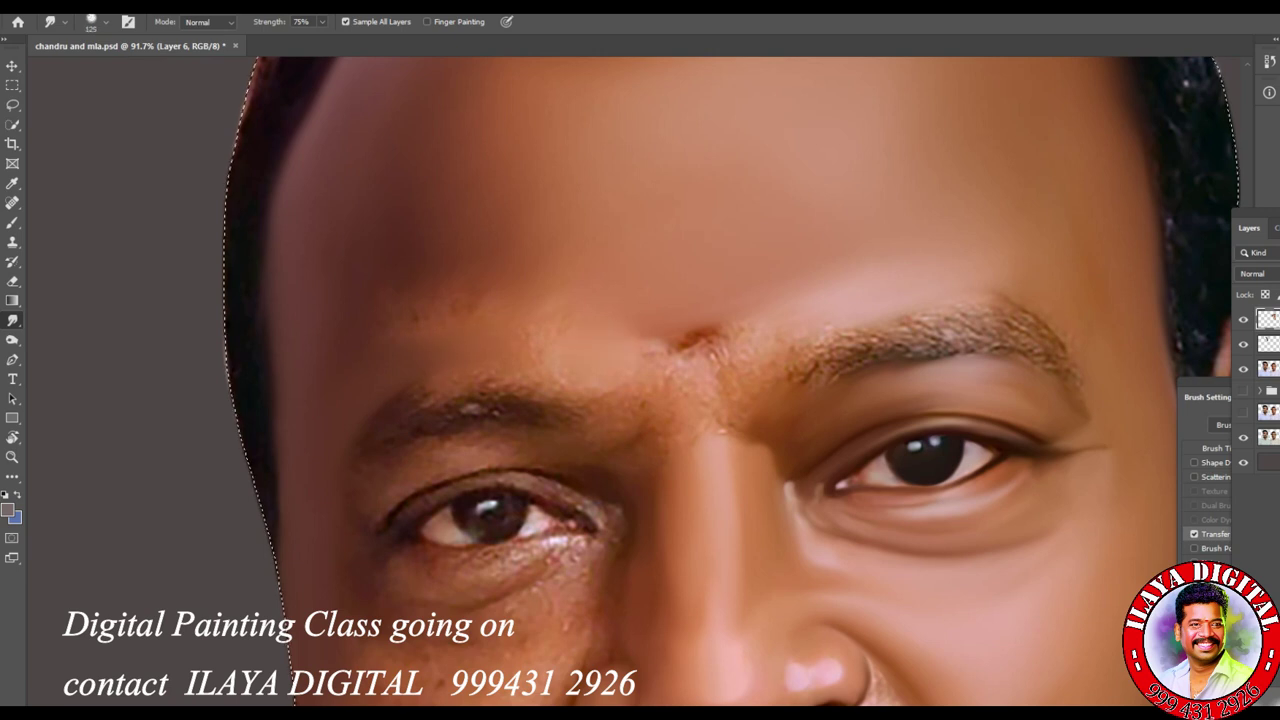
Step: Blend the highlight above the right eyebrow into the forehead's dark patch with a 200 px brush
key(bracketright)
key(bracketright)
key(bracketright)
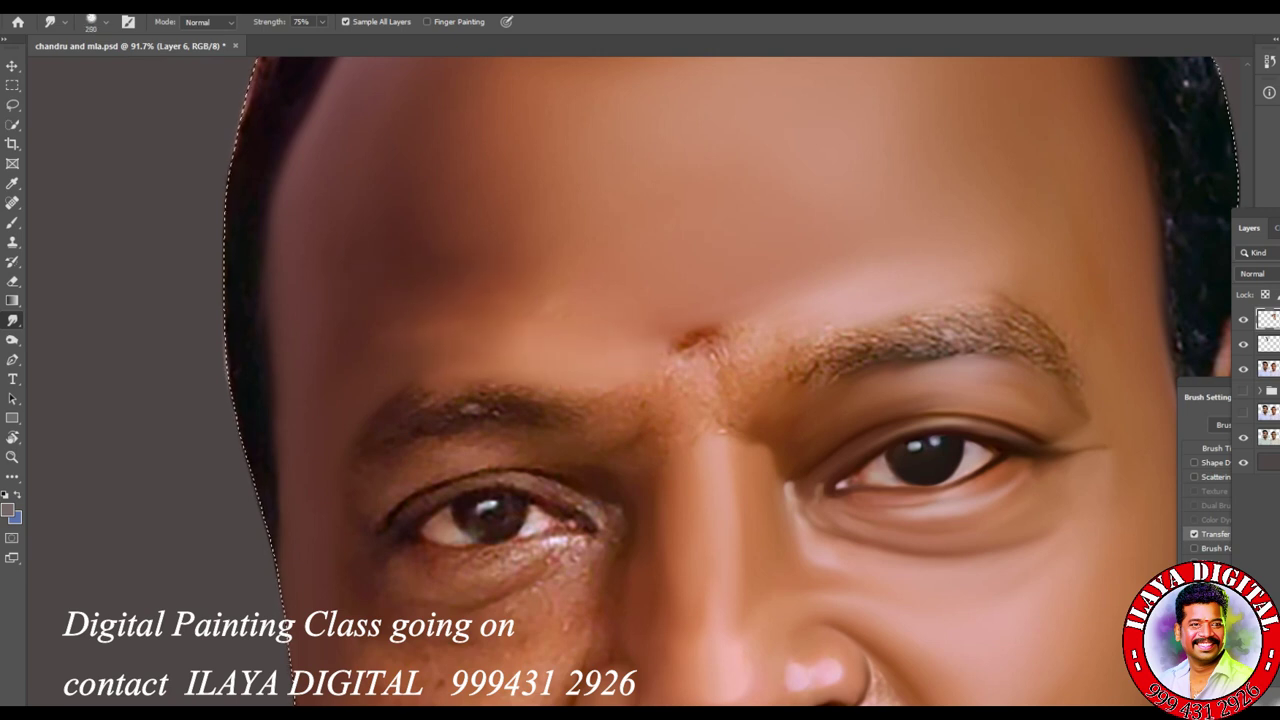
drag(505, 330, 500, 240)
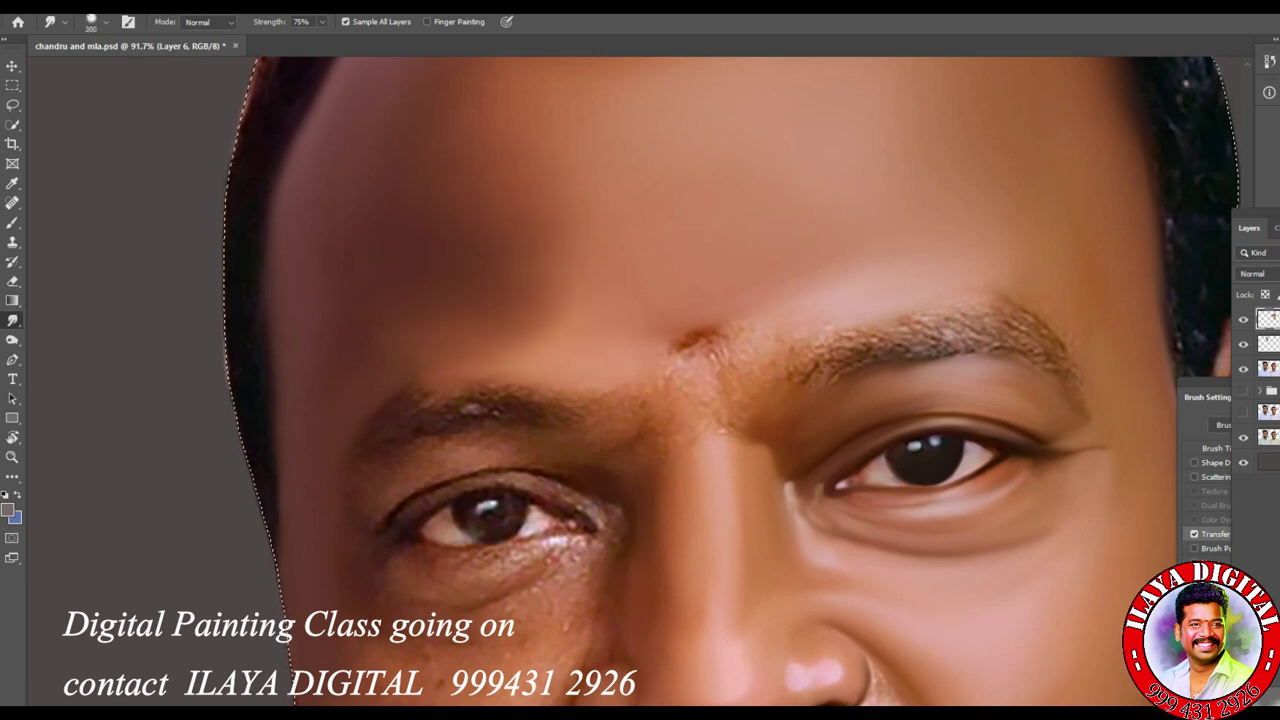
Step: Even out the dark patch on the right side of the forehead with a 300 px brush at 70% strength
scroll(753, 583, down, 6)
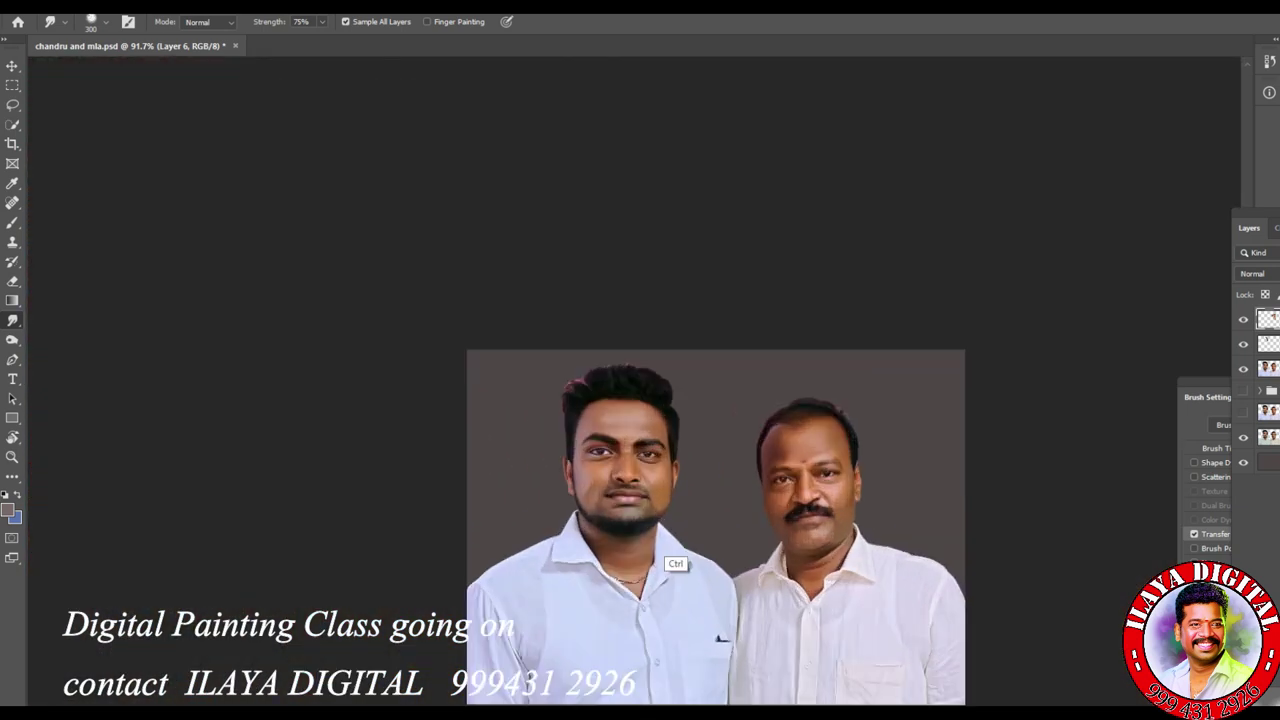
scroll(753, 583, up, 4)
ctrl+click(1267, 318)
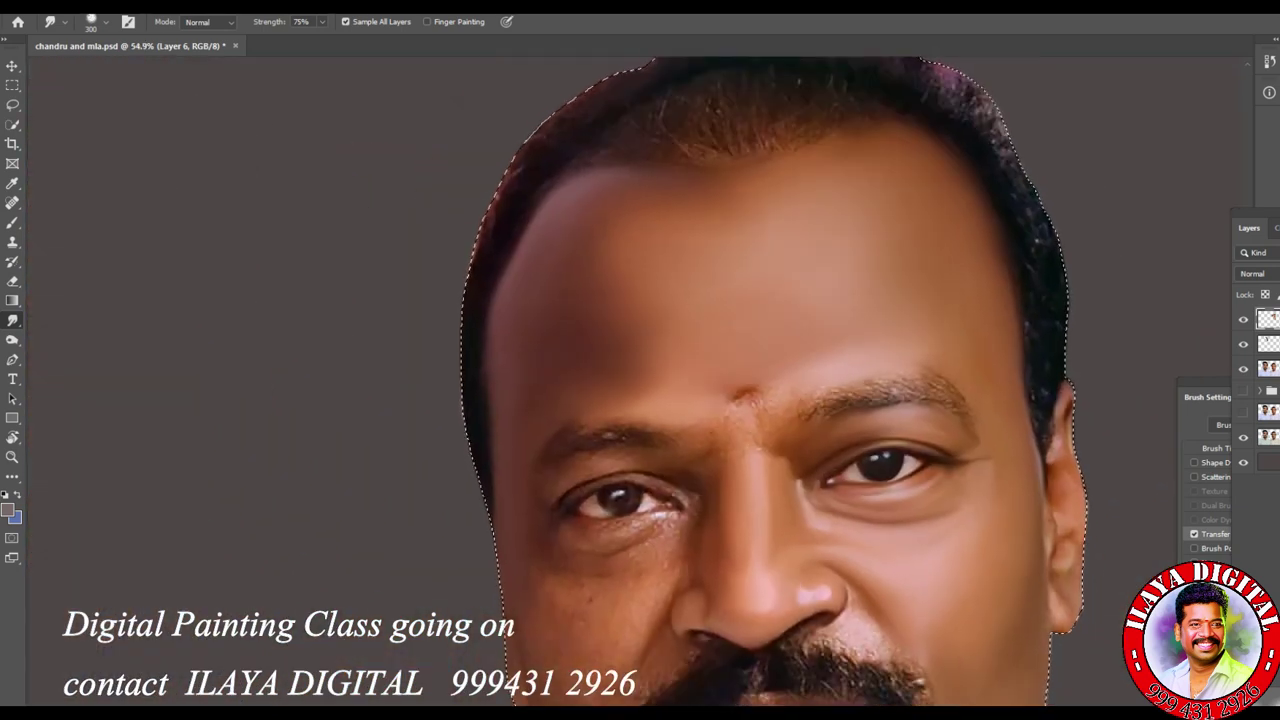
key(bracketleft)
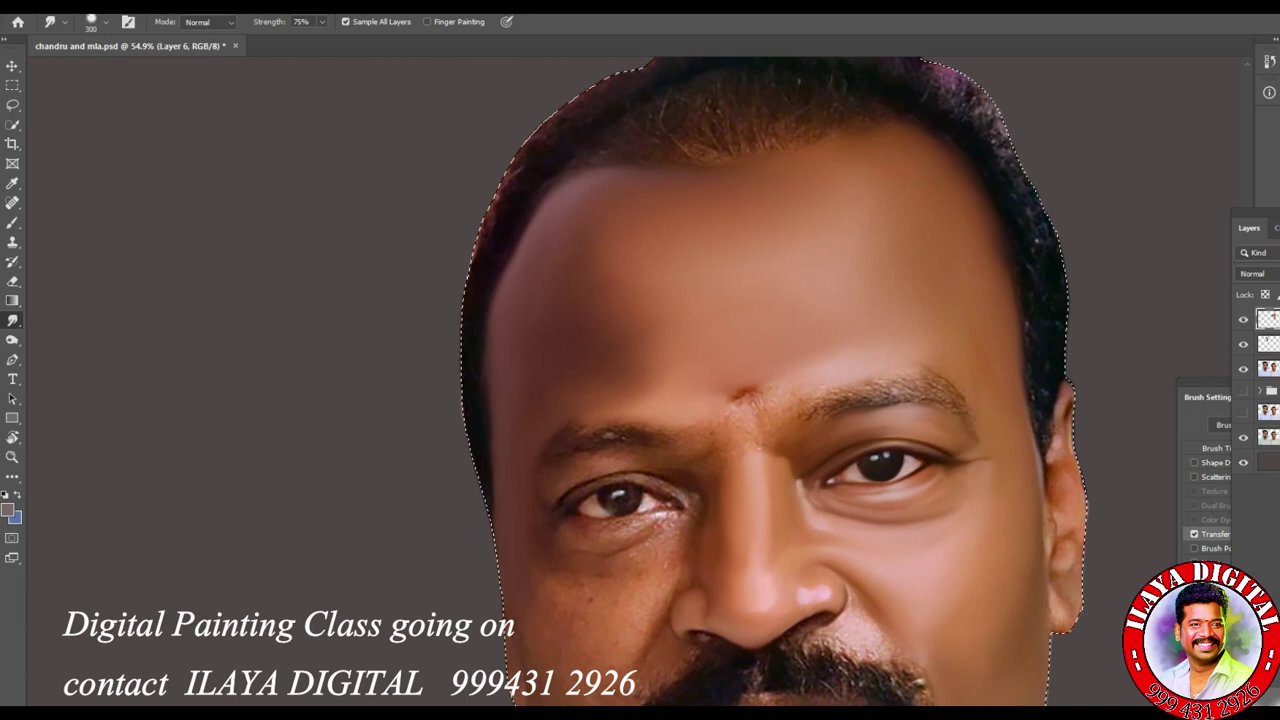
key(bracketleft)
key(bracketleft)
key(bracketright)
key(bracketright)
key(bracketright)
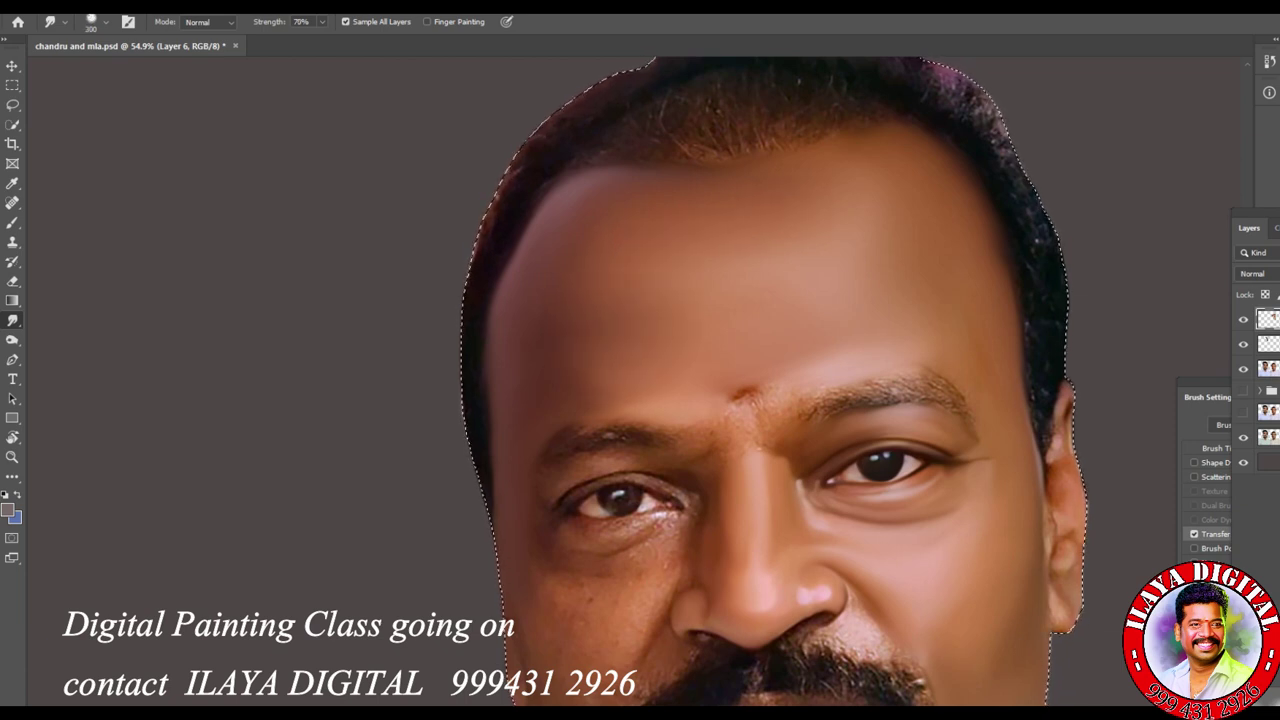
drag(620, 310, 730, 300)
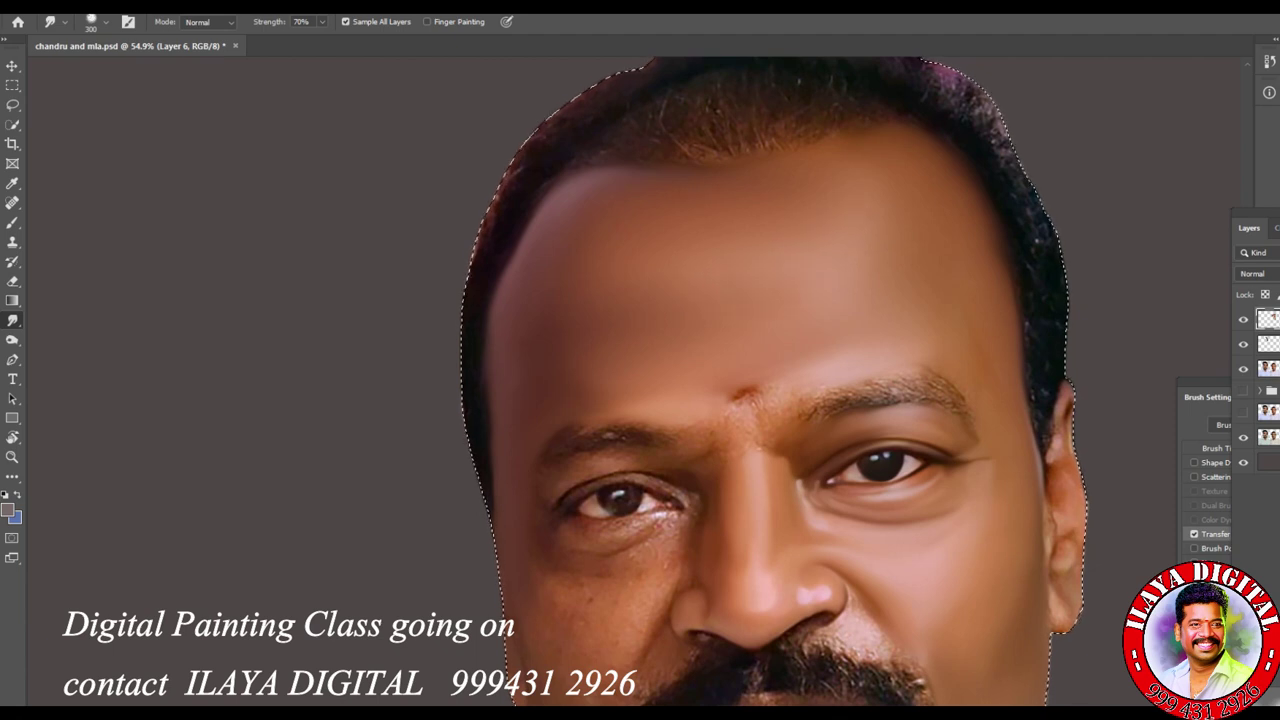
Step: Smudge the textured skin between the eyebrows and round off the top of the nose bridge highlight with an 80 px brush
scroll(842, 448, up, 5)
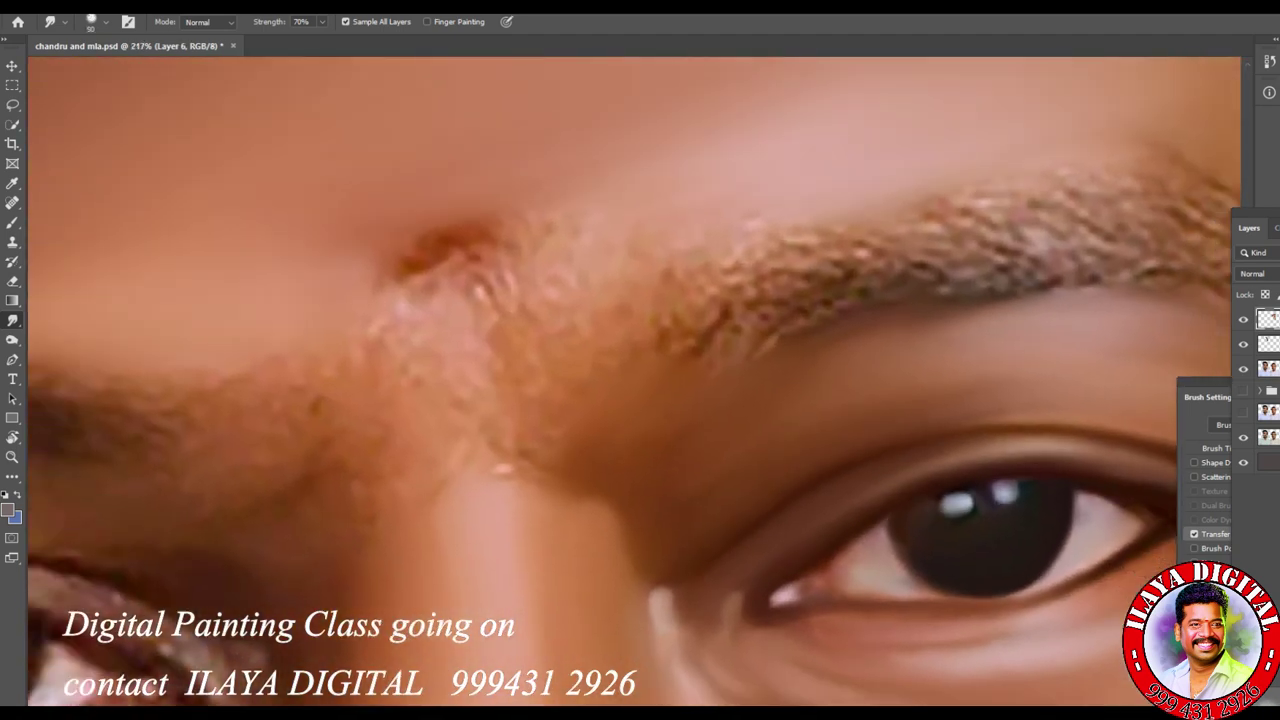
scroll(640, 380, left, 5)
mouse_move(410, 340)
mouse_down()
mouse_move(460, 345)
mouse_move(500, 378)
mouse_move(560, 340)
mouse_move(490, 365)
mouse_up()
mouse_move(610, 295)
mouse_down()
mouse_move(715, 270)
mouse_move(815, 205)
mouse_move(925, 200)
mouse_move(860, 340)
mouse_up()
mouse_move(738, 400)
mouse_down()
mouse_move(620, 415)
mouse_move(560, 440)
mouse_move(590, 450)
mouse_move(545, 350)
mouse_move(715, 335)
mouse_up()
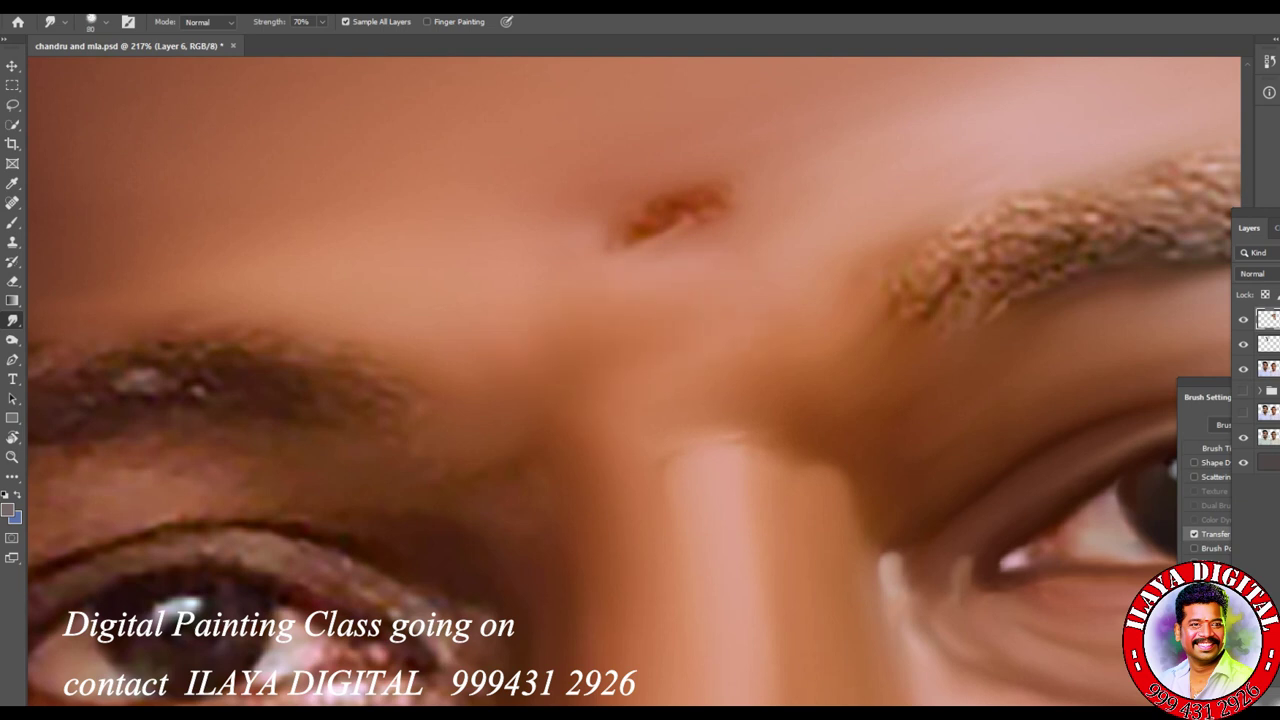
drag(718, 455, 712, 430)
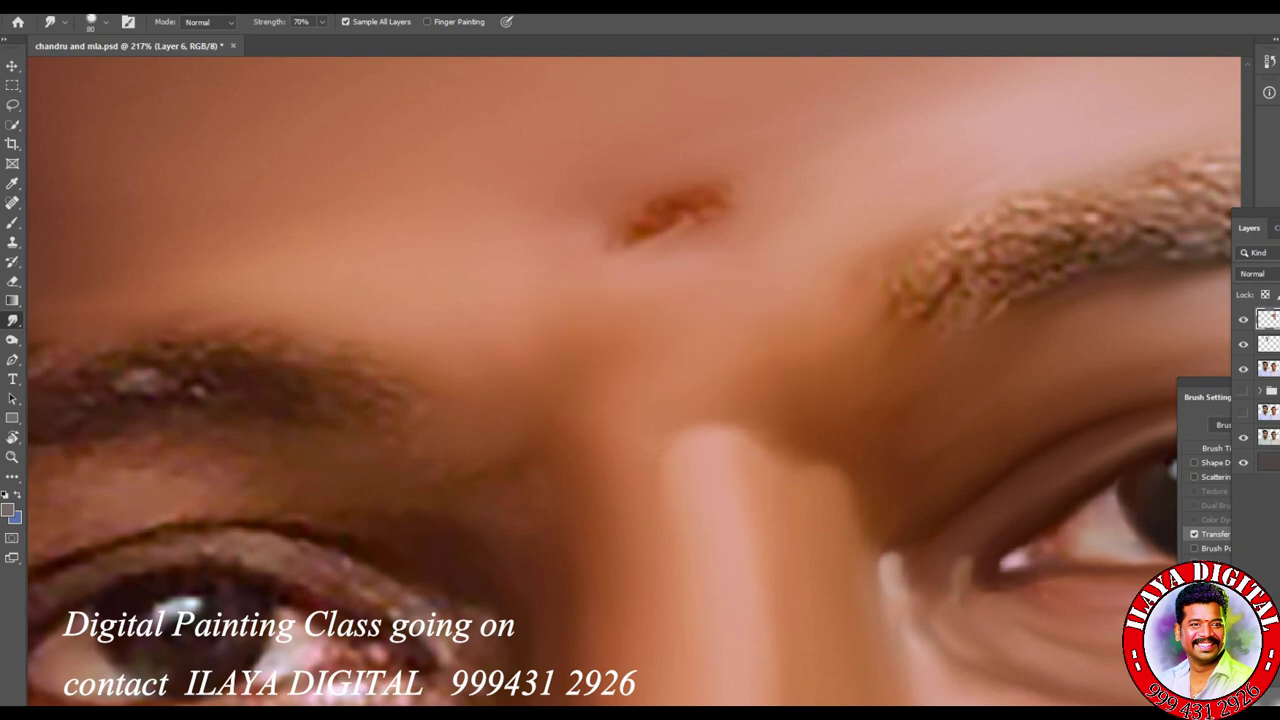
drag(589, 405, 589, 372)
drag(900, 490, 733, 493)
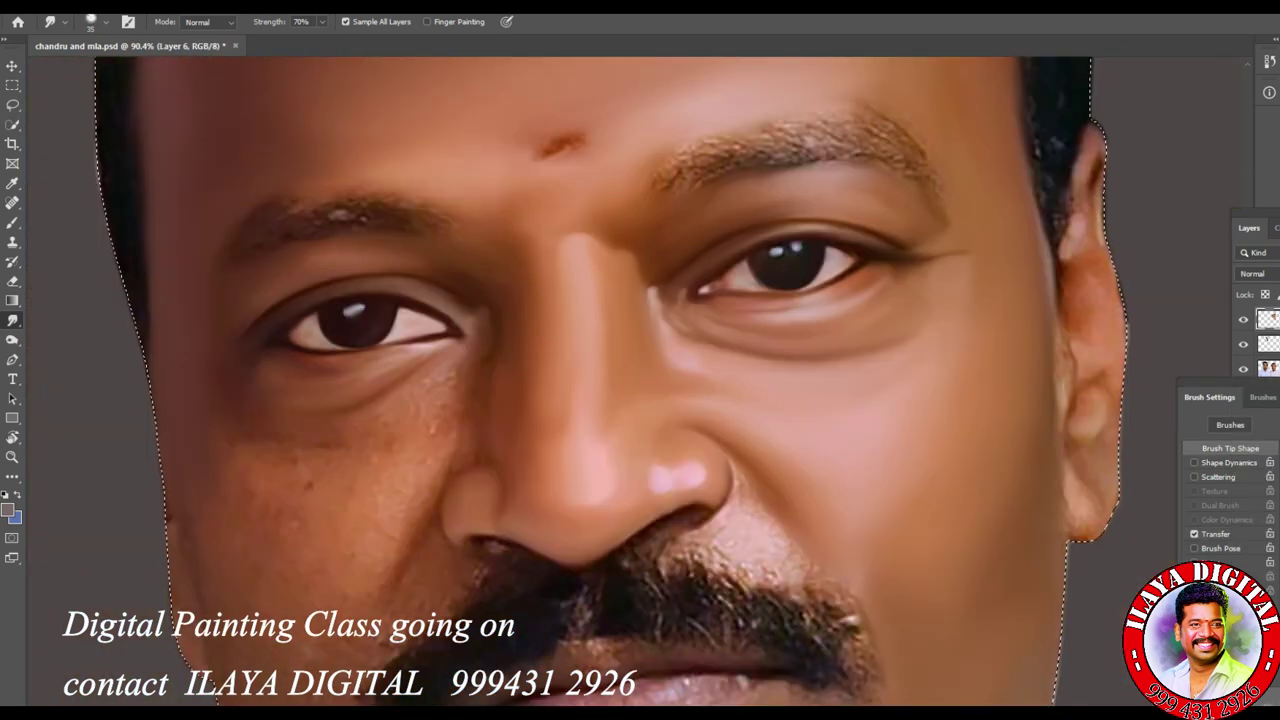
Step: Smooth the folds and textured skin beneath the right eye towards the nose with a 30 to 50 px brush
scroll(172, 505, up, 5)
key(bracketright)
key(bracketleft)
key(bracketleft)
key(bracketleft)
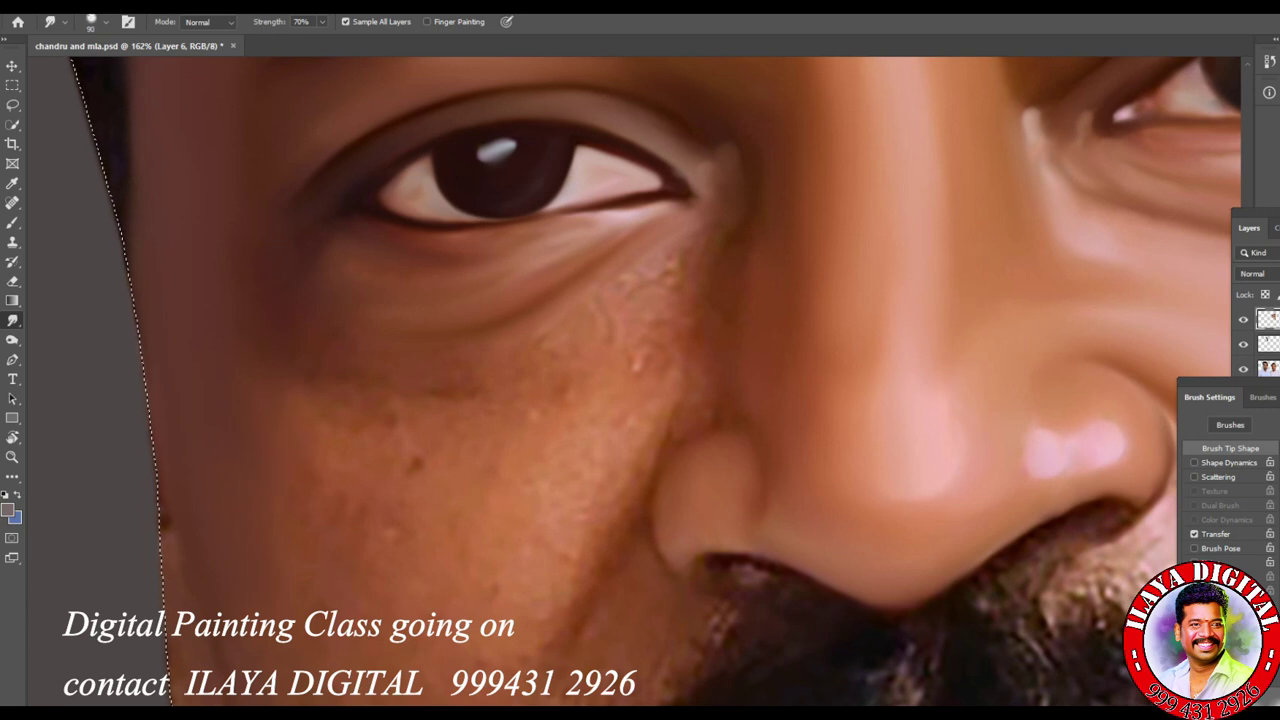
key(bracketright)
key(bracketright)
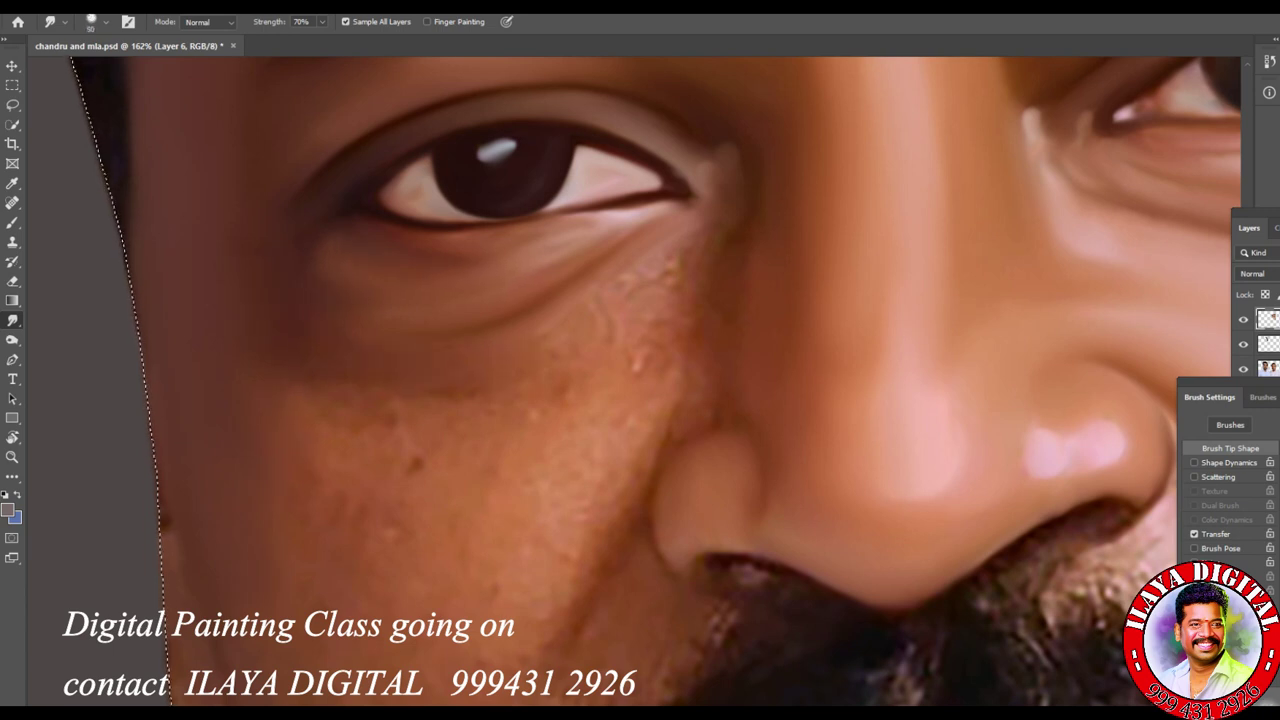
key(bracketleft)
key(bracketleft)
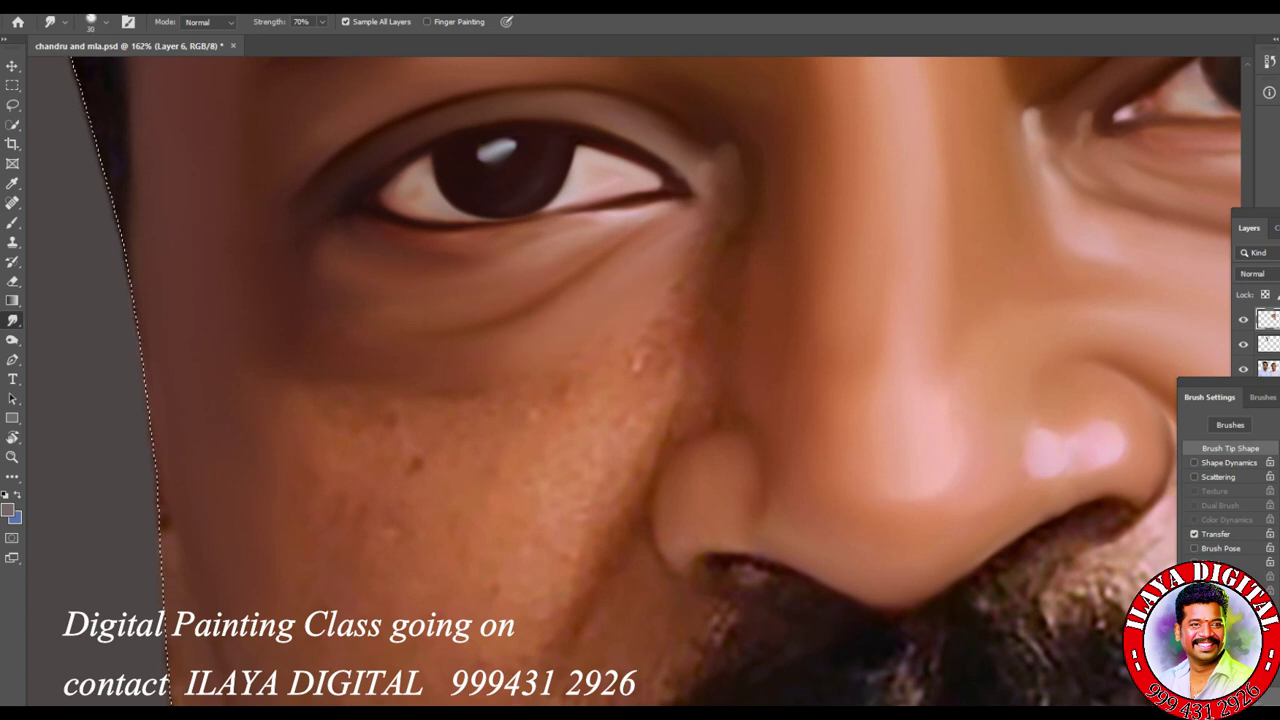
drag(520, 244, 606, 212)
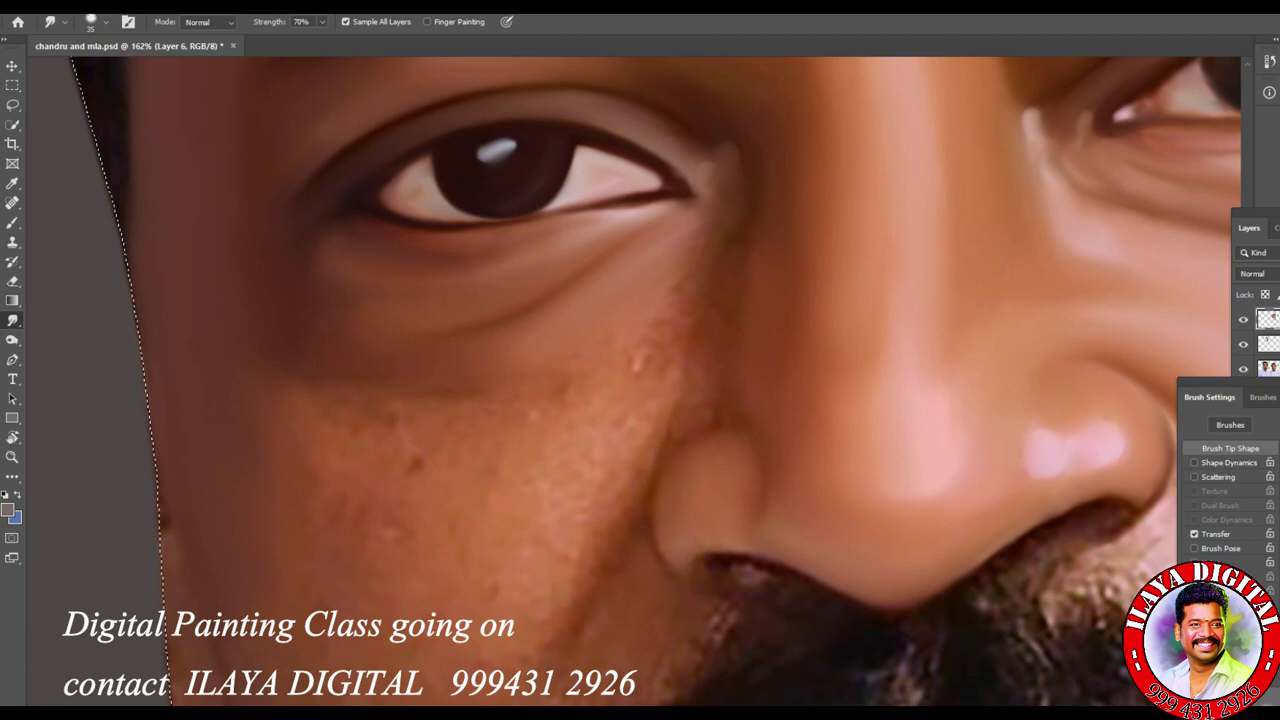
Step: Refine the rounded edge of the right nostril wing and the crease around it with a 15 to 40 px brush
key(ctrl+plus)
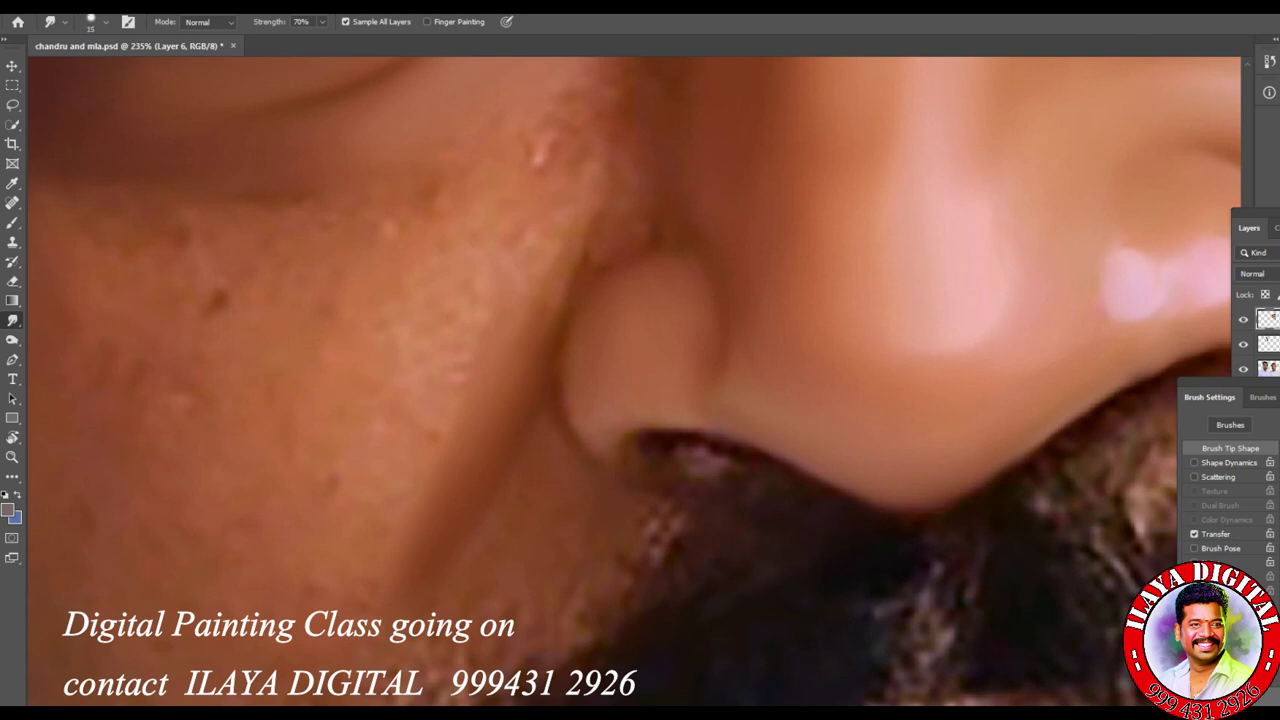
key(bracketright)
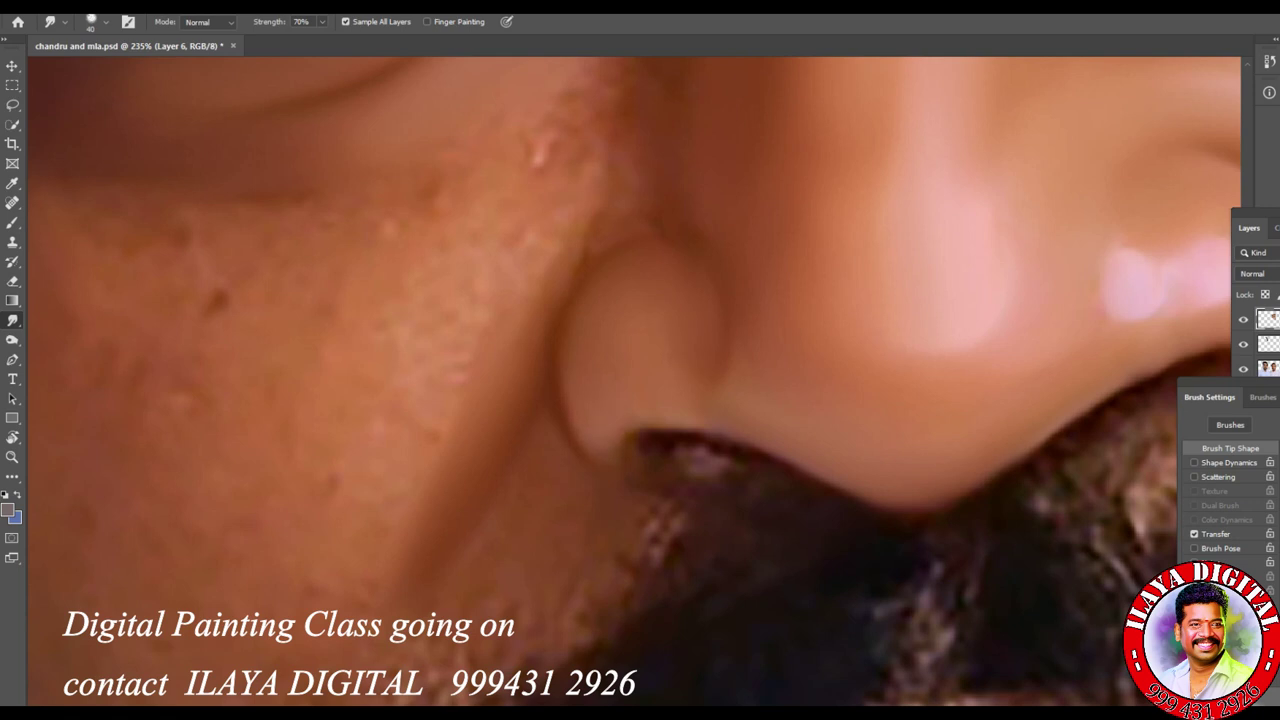
scroll(456, 448, down, 10)
Step: Smooth the right cheek's lower skin along the smile fold with a brush of about 100 px
scroll(457, 517, up, 5)
scroll(585, 465, up, 2)
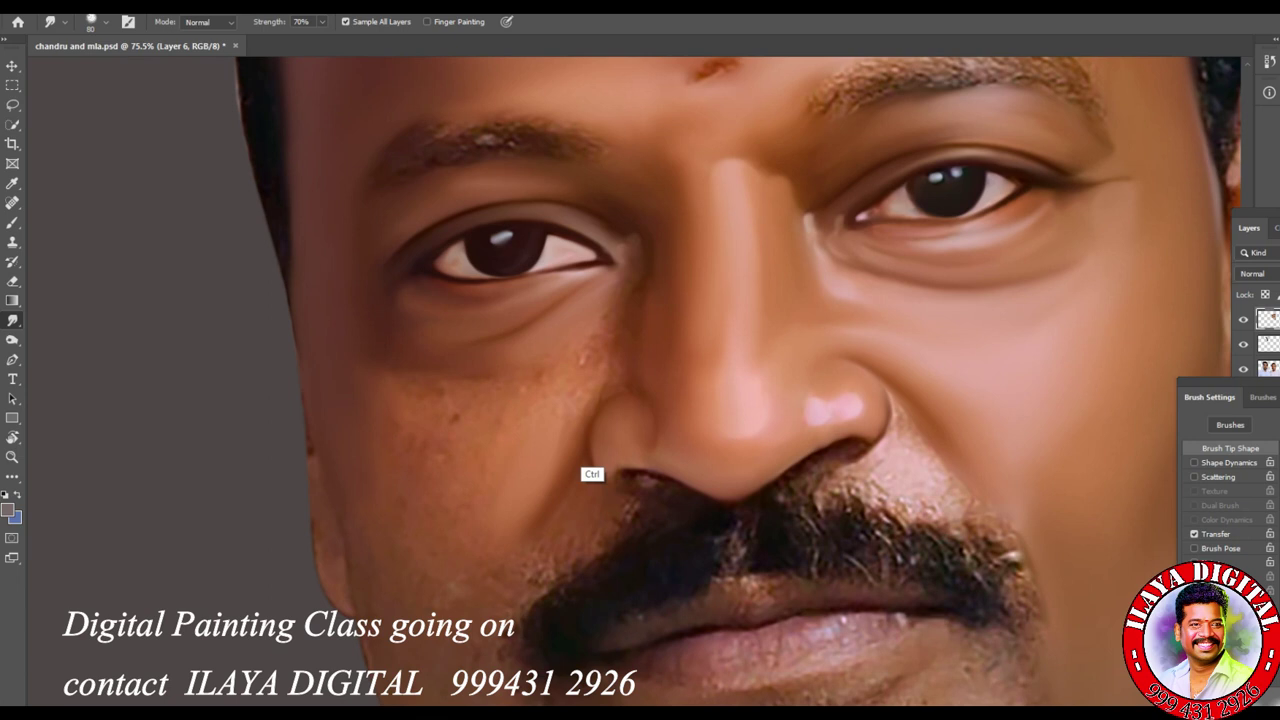
key(bracketright)
key(bracketright)
key(bracketright)
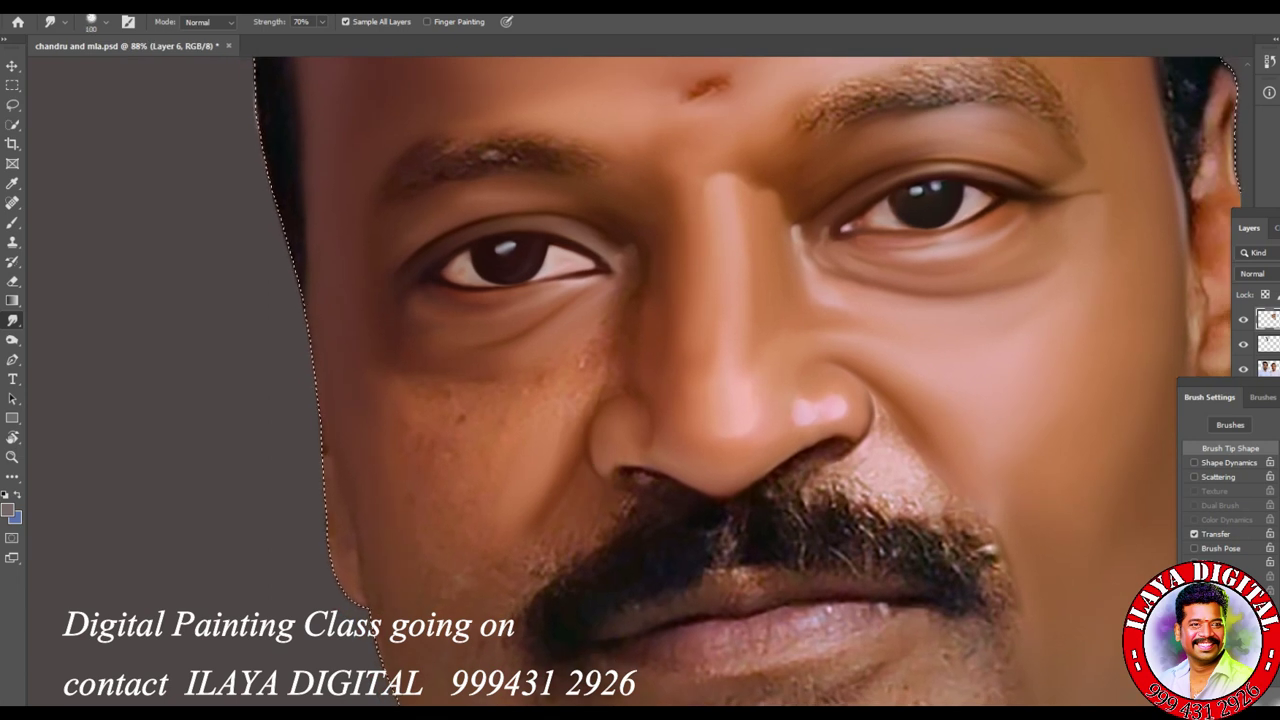
key(bracketright)
key(bracketright)
key(bracketright)
key(bracketleft)
key(bracketleft)
key(bracketleft)
key(bracketleft)
Step: Blend the cheek highlight beside the right nostril and the lower edge of the eye bag with a 50 px brush
scroll(556, 435, up, 4)
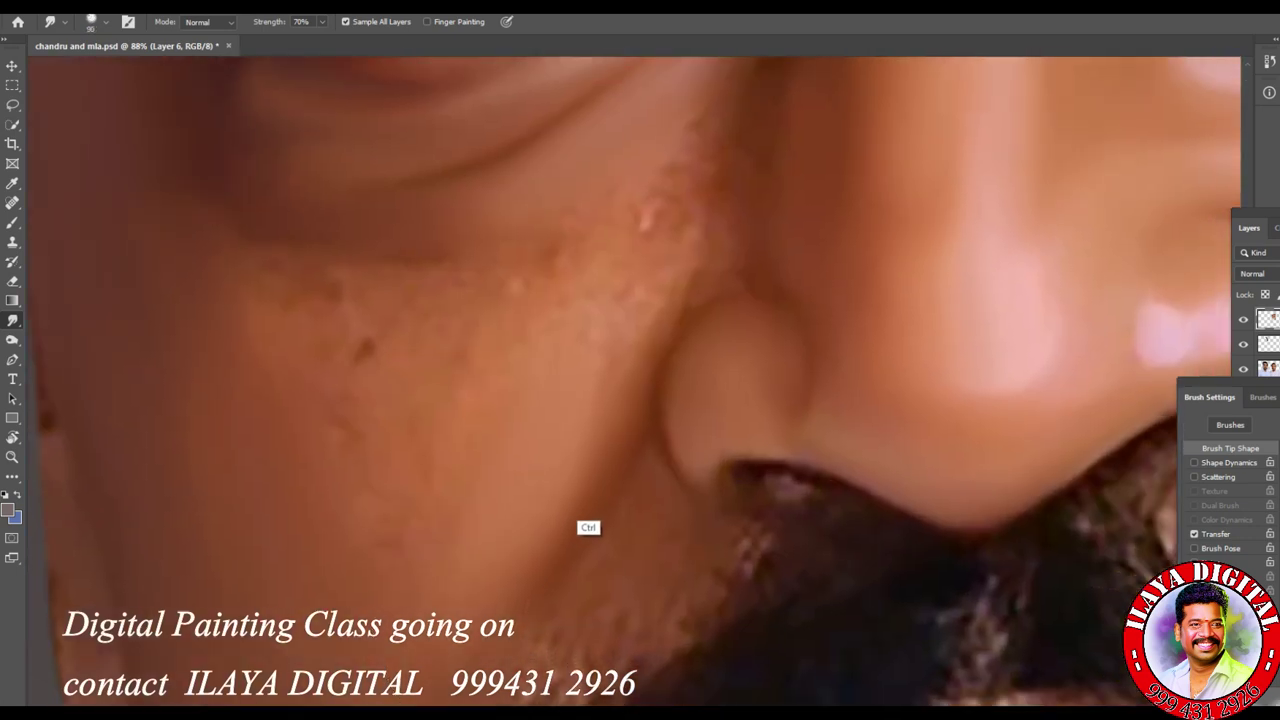
key(bracketleft)
key(bracketleft)
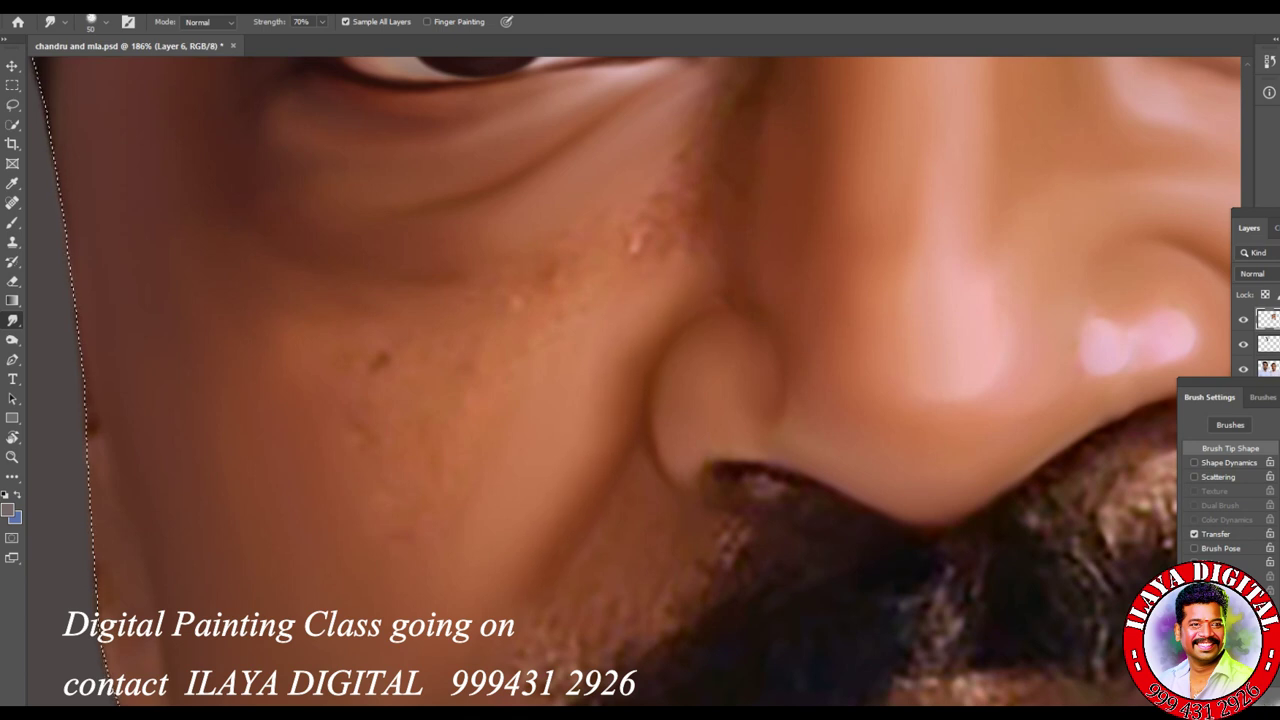
Step: Smudge away the dark spot and small blemishes in the middle of the right cheek with an enlarged brush
key(bracketright)
key(bracketright)
key(bracketright)
key(bracketright)
key(bracketright)
key(bracketright)
key(bracketright)
drag(372, 334, 400, 430)
key(bracketleft)
key(bracketleft)
key(bracketleft)
key(bracketleft)
key(bracketleft)
key(bracketleft)
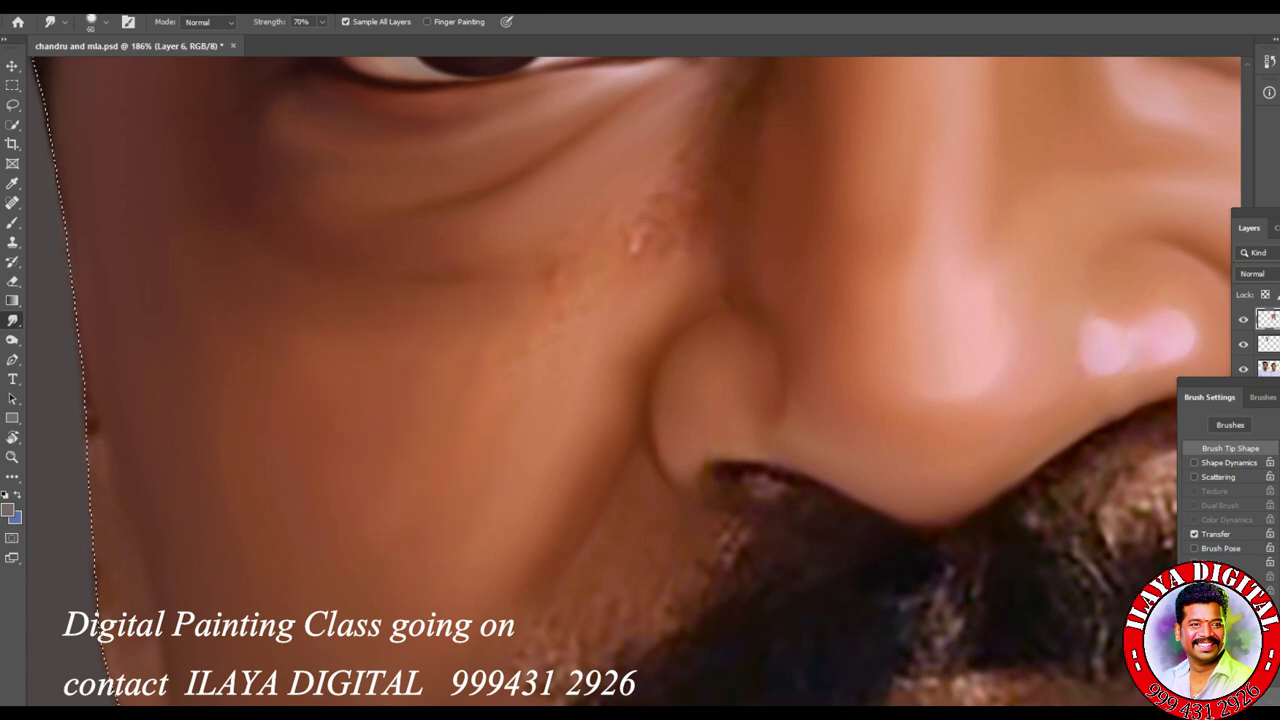
Step: Smooth the remaining bumps on the upper right cheek below the eye bag with a 100 px brush
key(bracketright)
key(bracketright)
key(bracketright)
key(bracketright)
key(bracketright)
key(bracketright)
key(bracketright)
key(bracketright)
key(bracketleft)
key(bracketleft)
key(bracketleft)
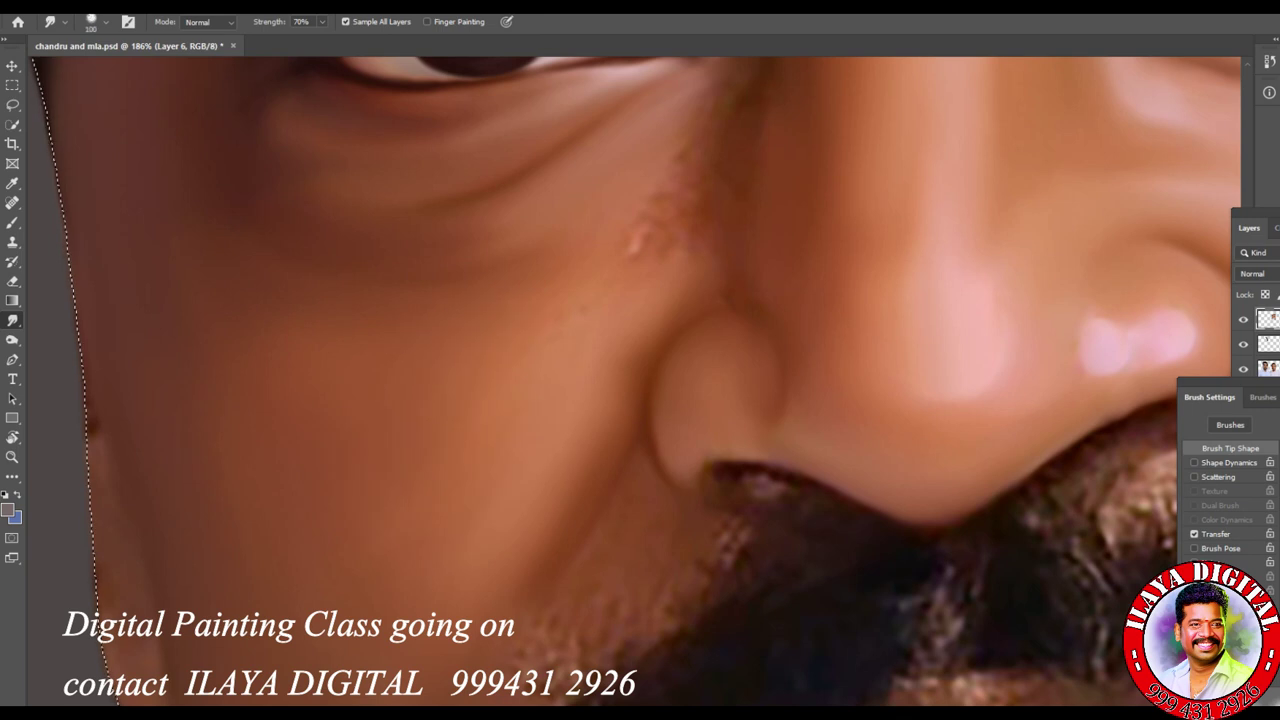
Step: Smudge out the bumpy patch of skin between the right cheek and the side of the nose with a 50 px brush
key(bracketleft)
key(bracketleft)
key(bracketleft)
key(bracketleft)
key(bracketleft)
key(bracketleft)
key(bracketleft)
drag(640, 245, 655, 215)
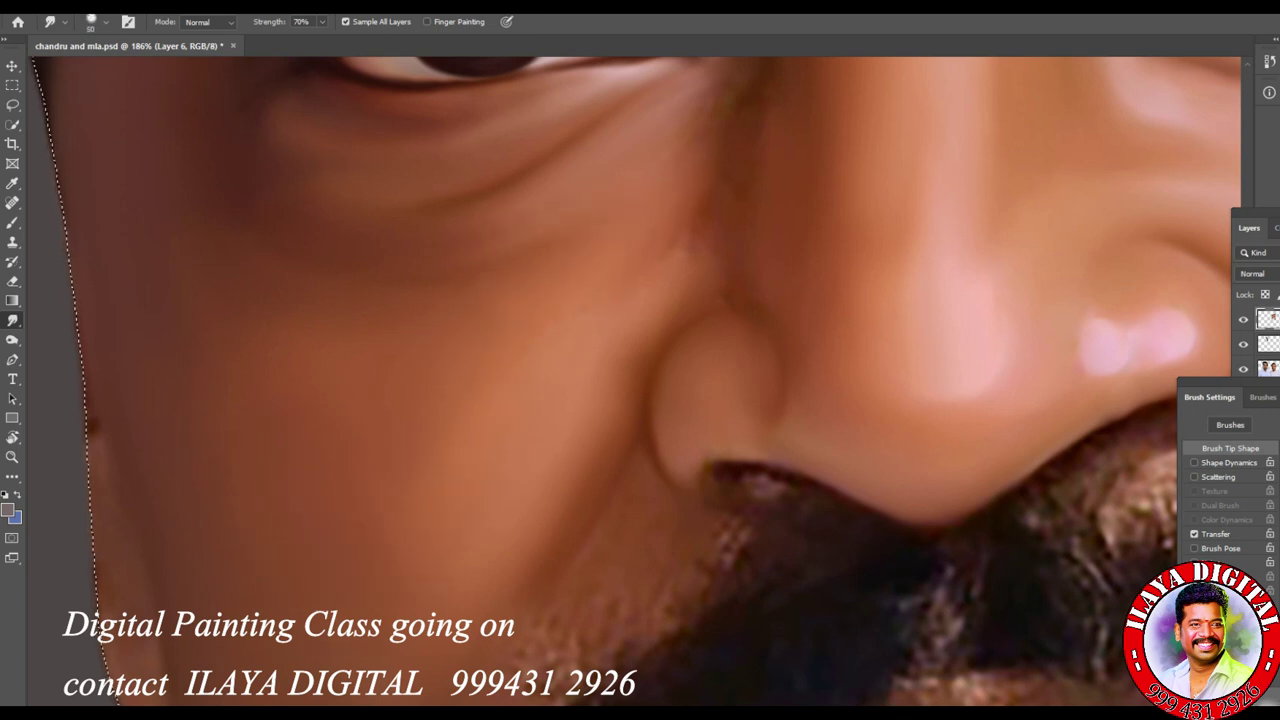
Step: Smudge the rough skin between the man's right inner eye corner and the side of the nose into smooth shading
key(ctrl+z)
key(ctrl+s)
scroll(808, 491, down, 6)
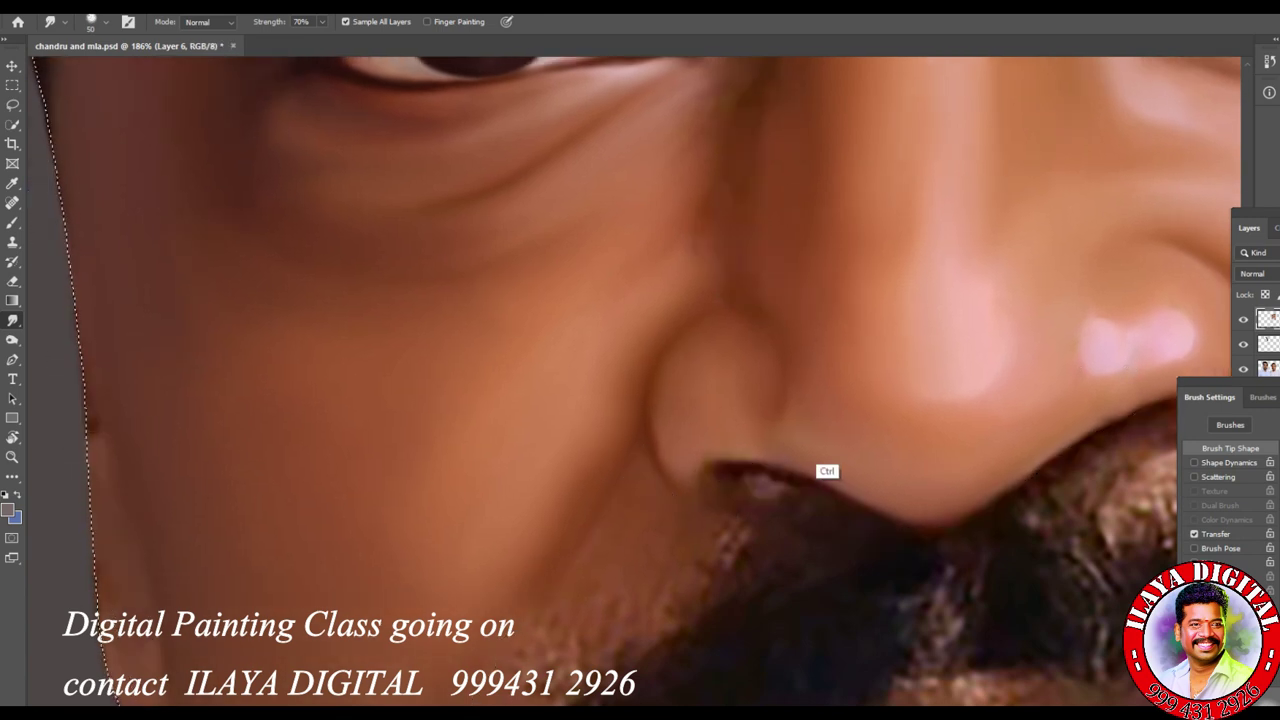
scroll(794, 491, up, 10)
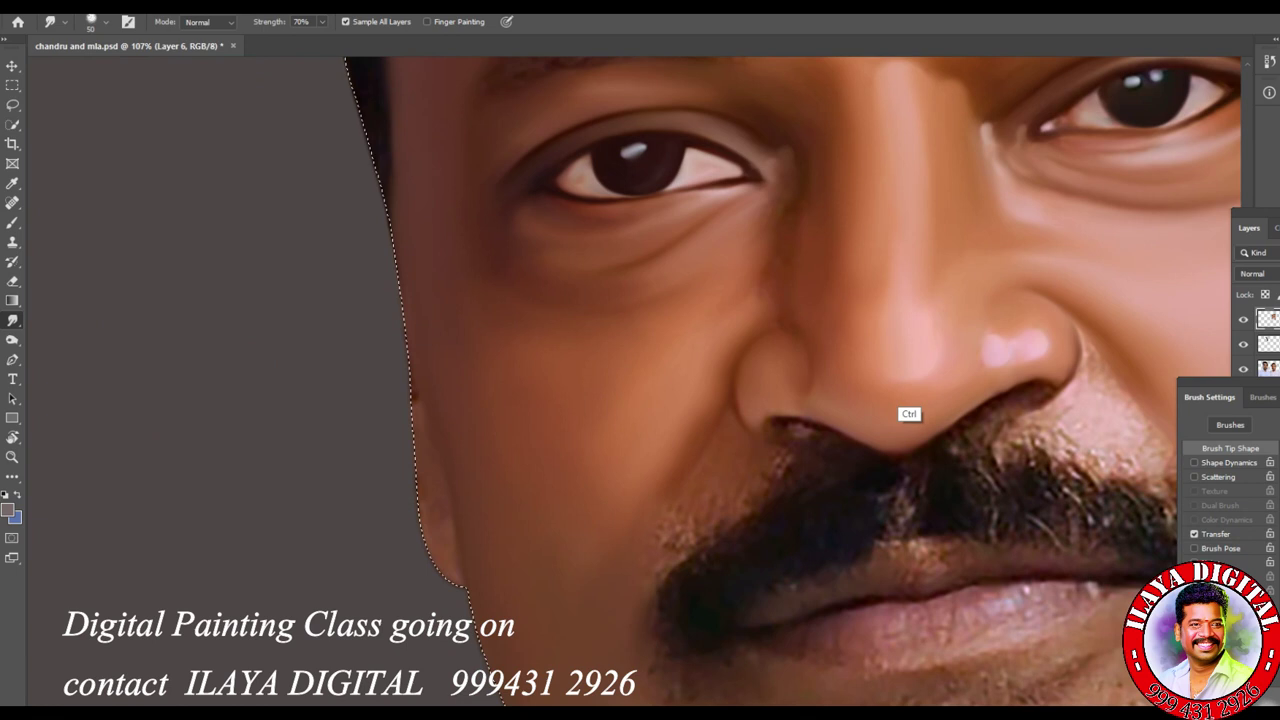
scroll(775, 555, up, 4)
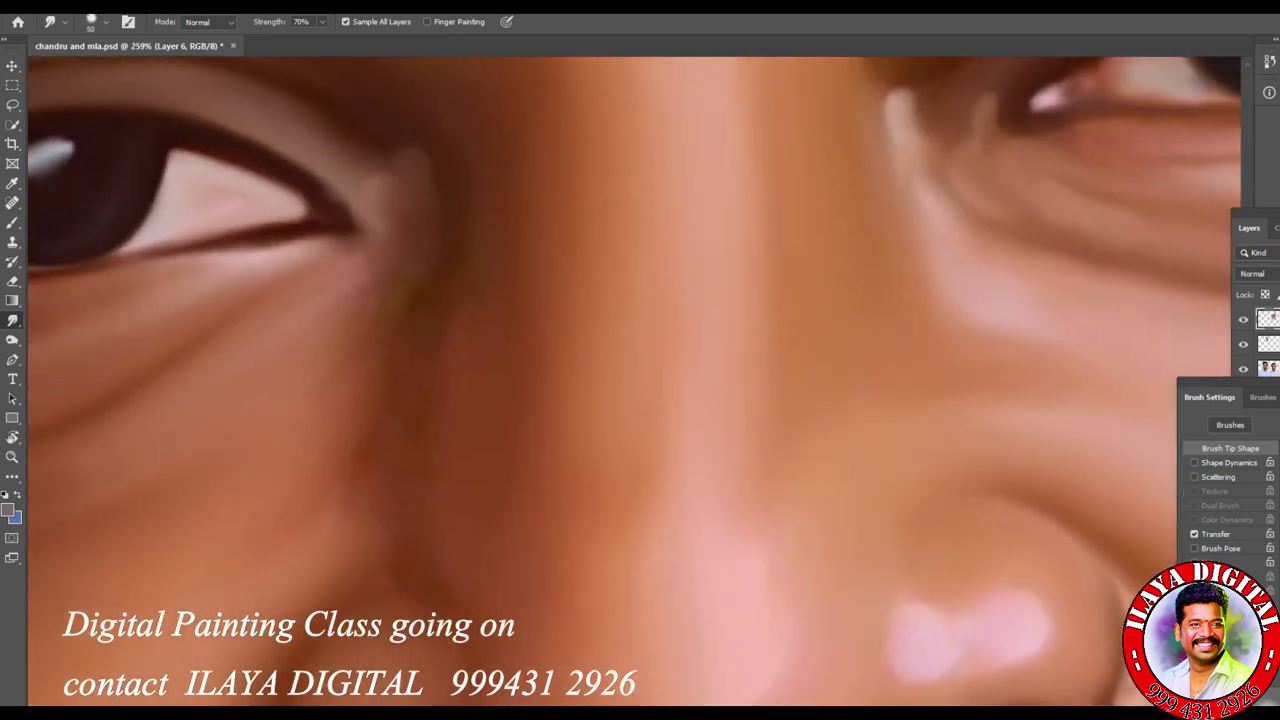
drag(436, 192, 436, 156)
drag(345, 358, 320, 394)
drag(340, 500, 320, 545)
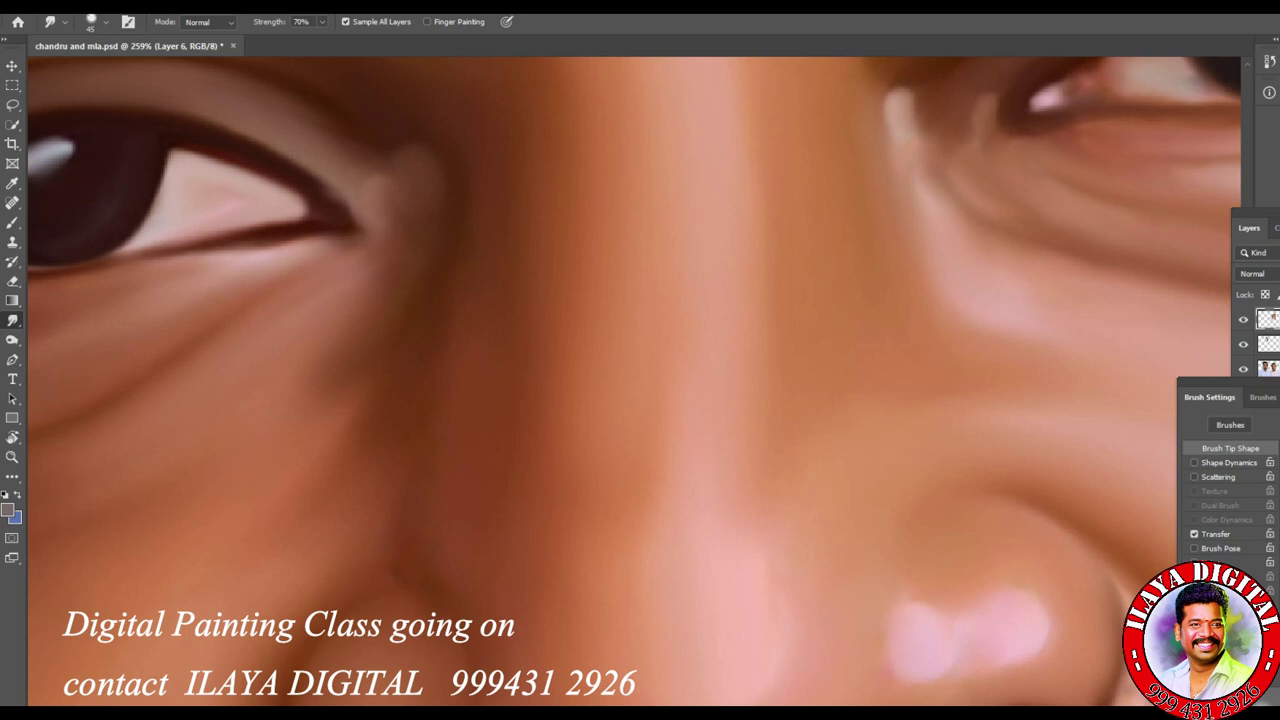
scroll(751, 549, down, 6)
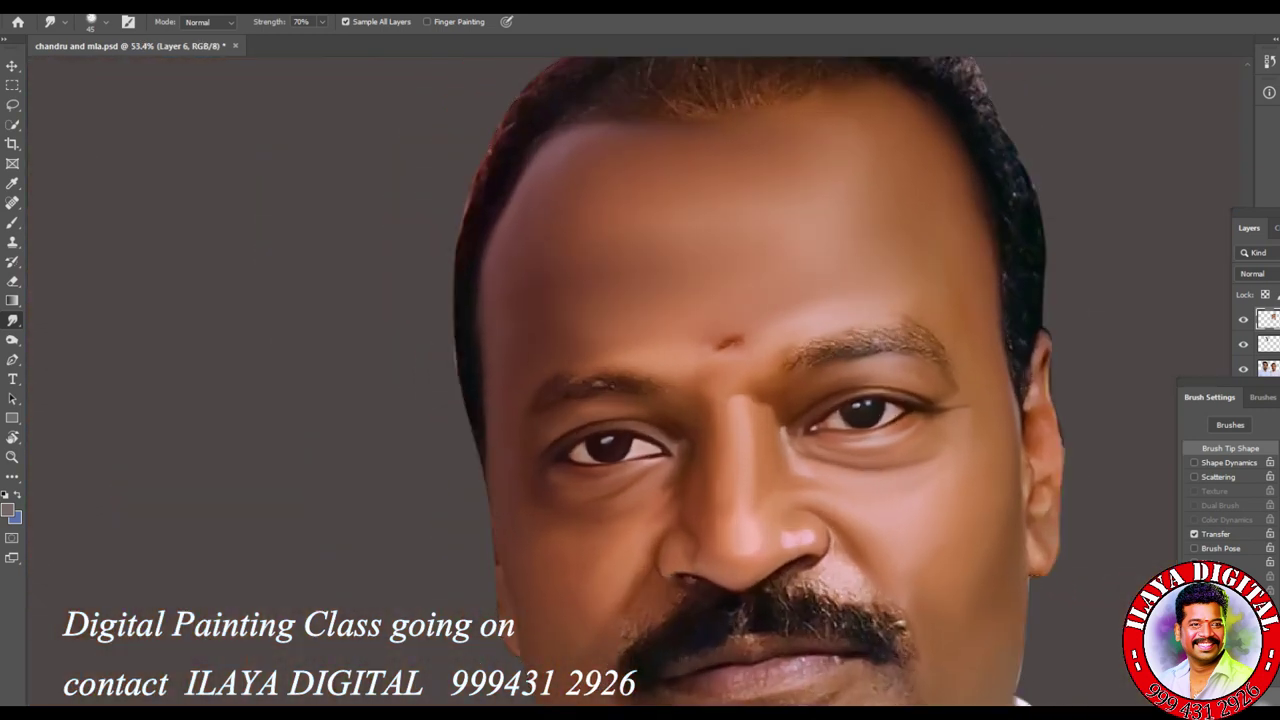
Step: Smooth the light patch of skin between the left nostril and the smile line, down to the upper edge of the moustache
scroll(755, 495, up, 3)
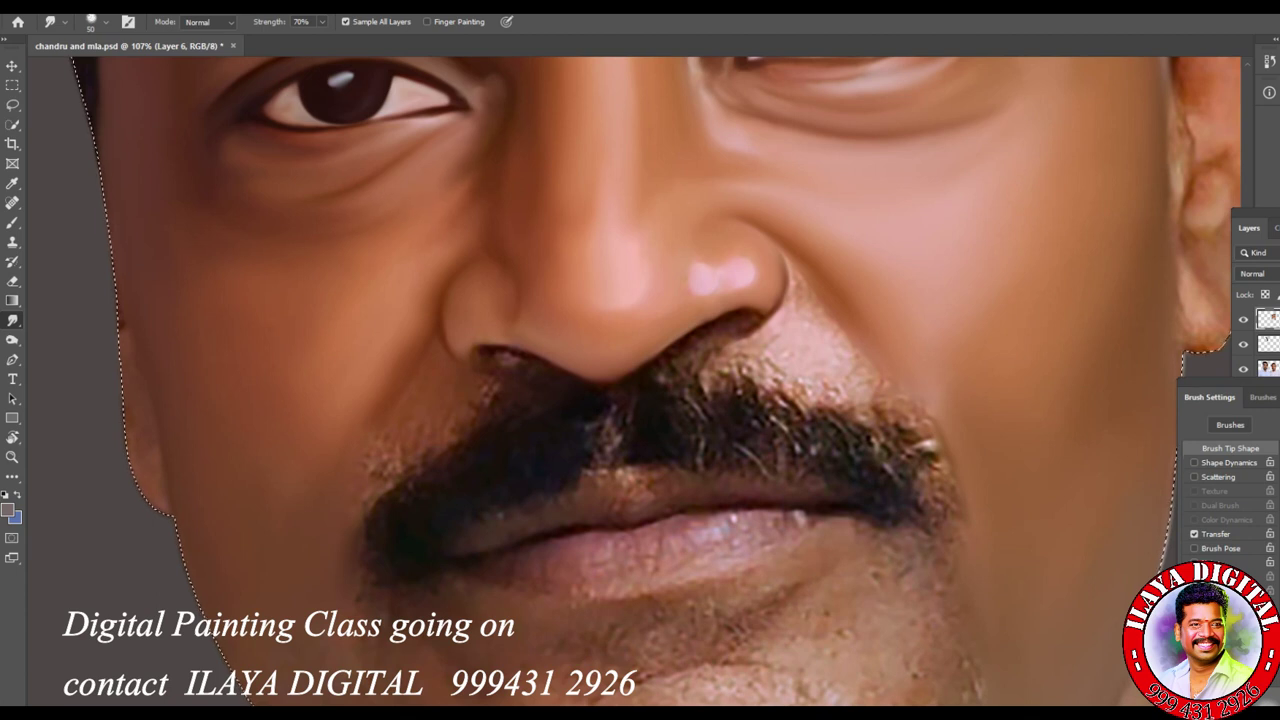
key(bracketright)
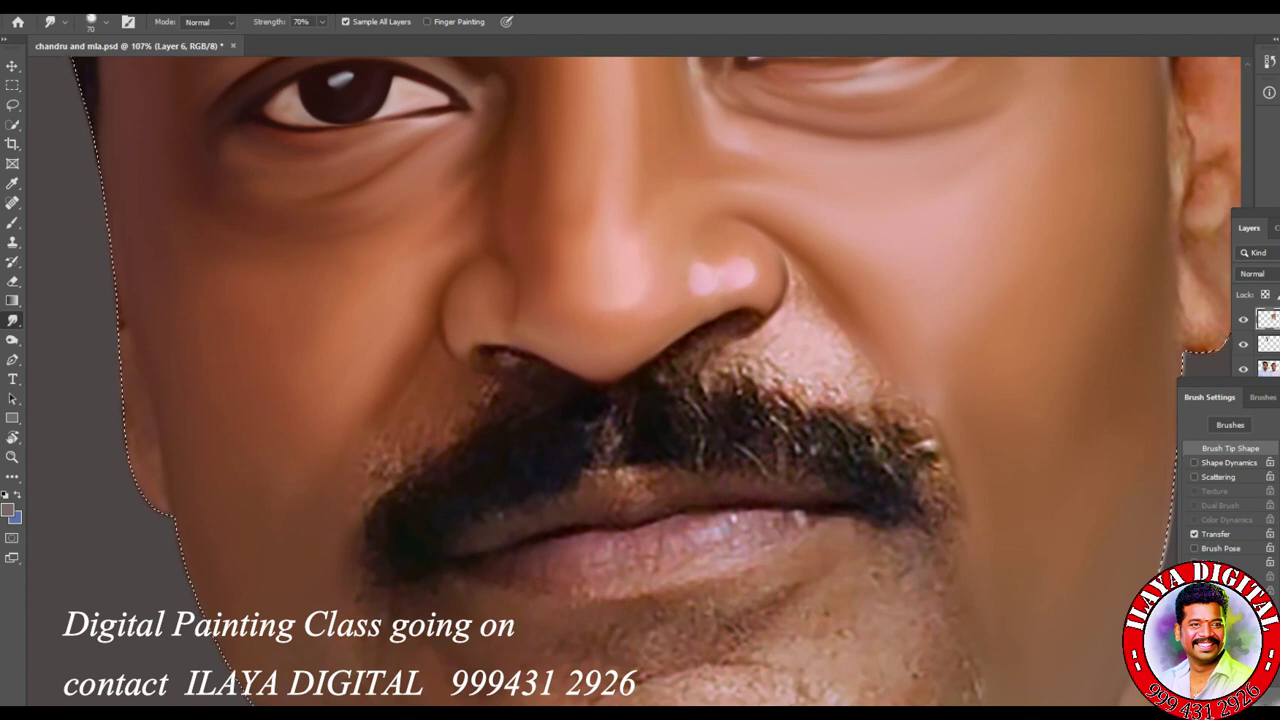
key(bracketright)
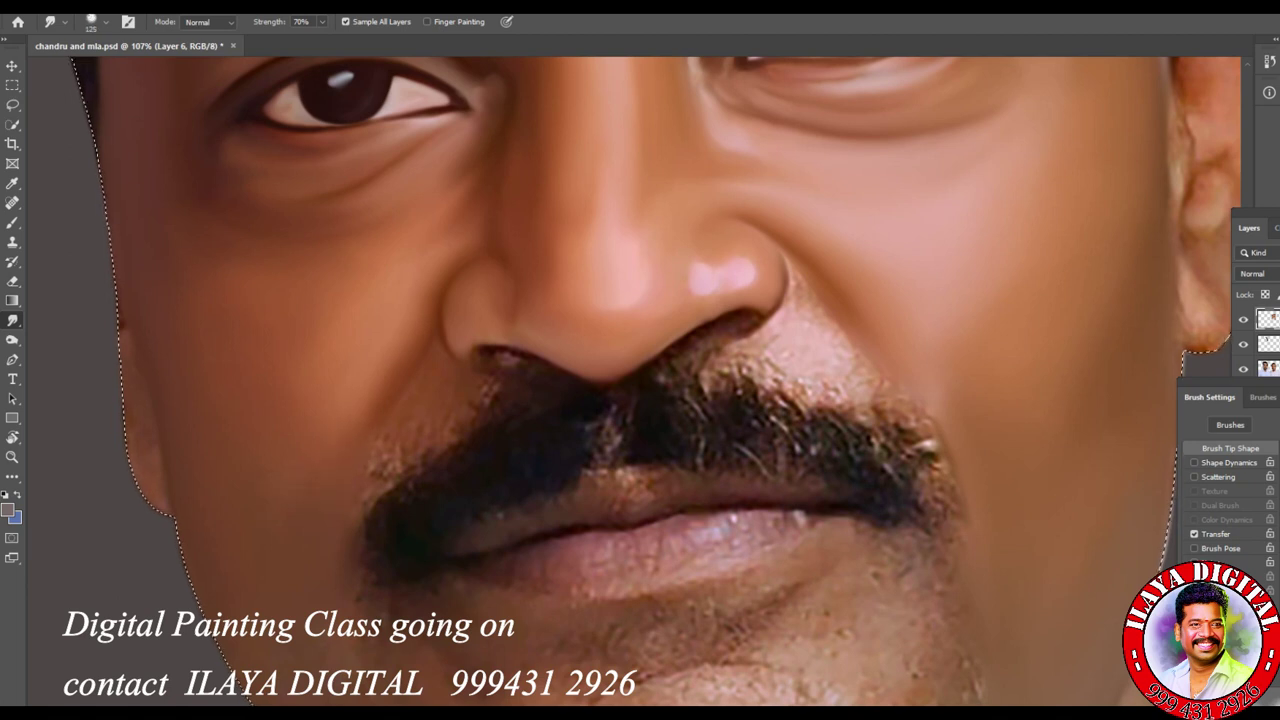
key(bracketleft)
key(bracketleft)
key(bracketleft)
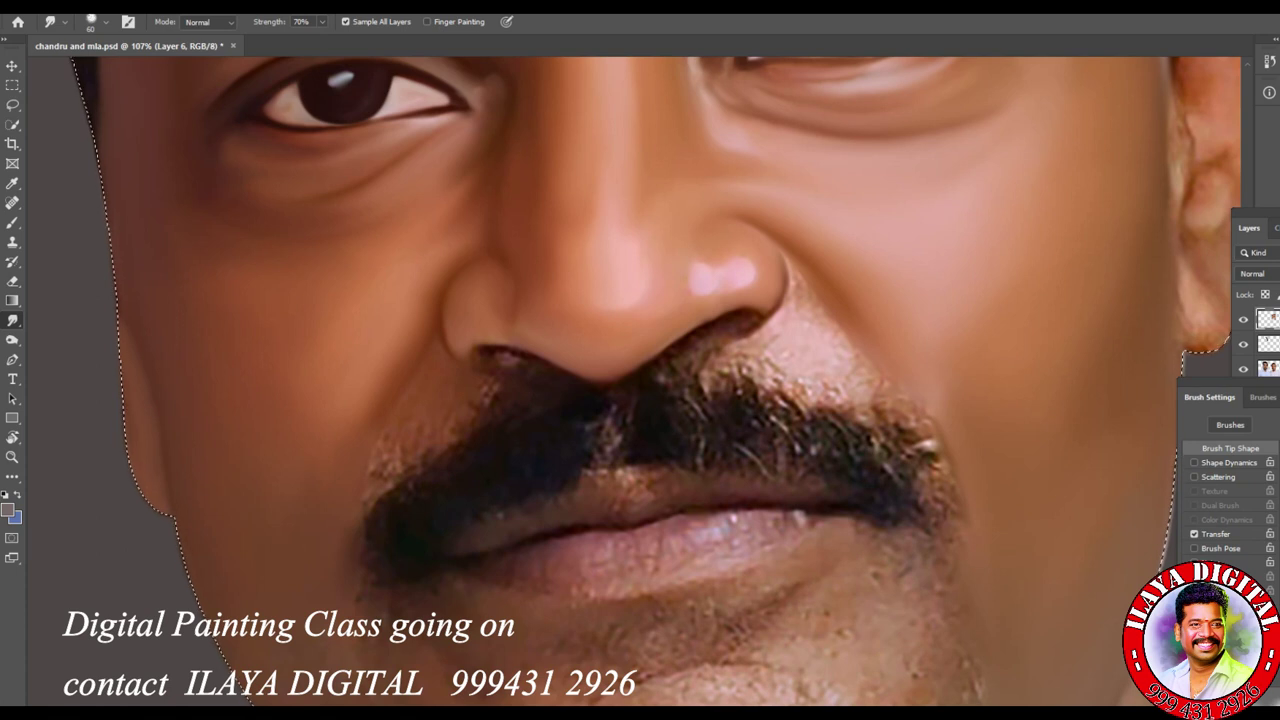
ctrl+click(950, 462)
key(ctrl+minus)
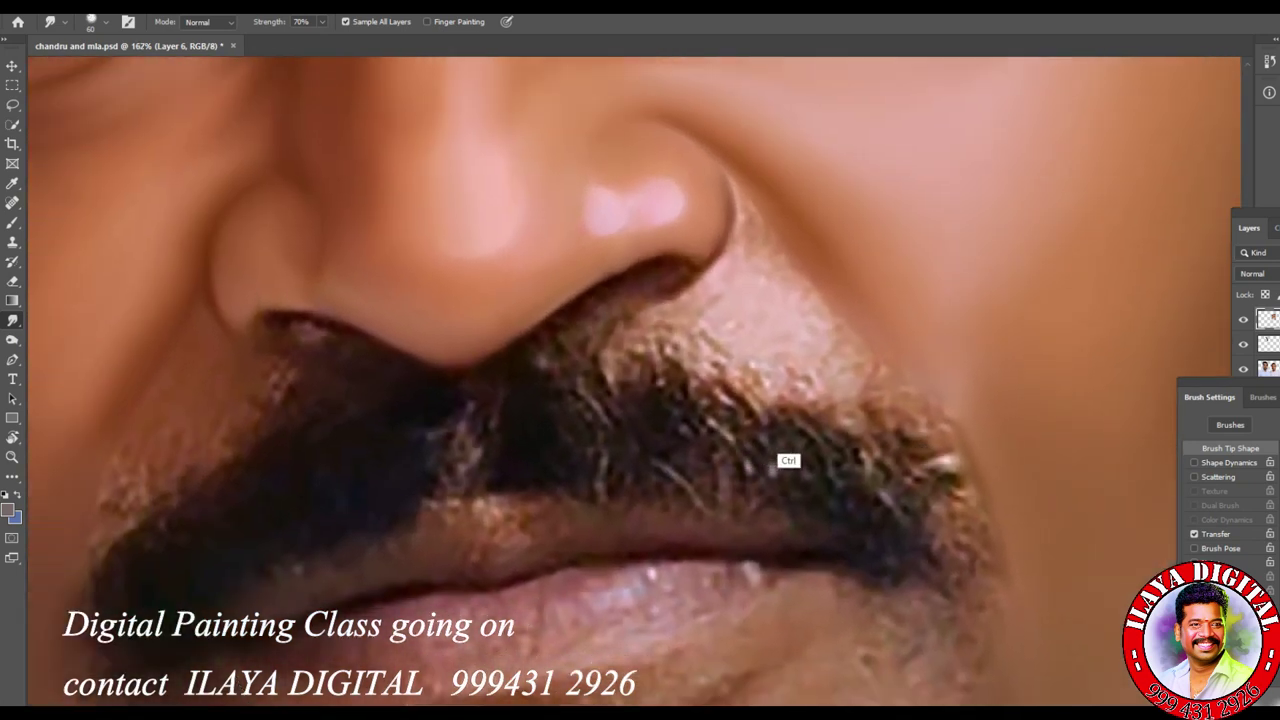
ctrl+click(786, 457)
key(bracketleft)
mouse_move(680, 360)
mouse_down()
mouse_move(705, 320)
mouse_move(683, 200)
mouse_up()
key(bracketright)
mouse_move(661, 320)
mouse_down()
mouse_move(651, 165)
mouse_move(698, 210)
mouse_move(612, 145)
mouse_up()
key(bracketright)
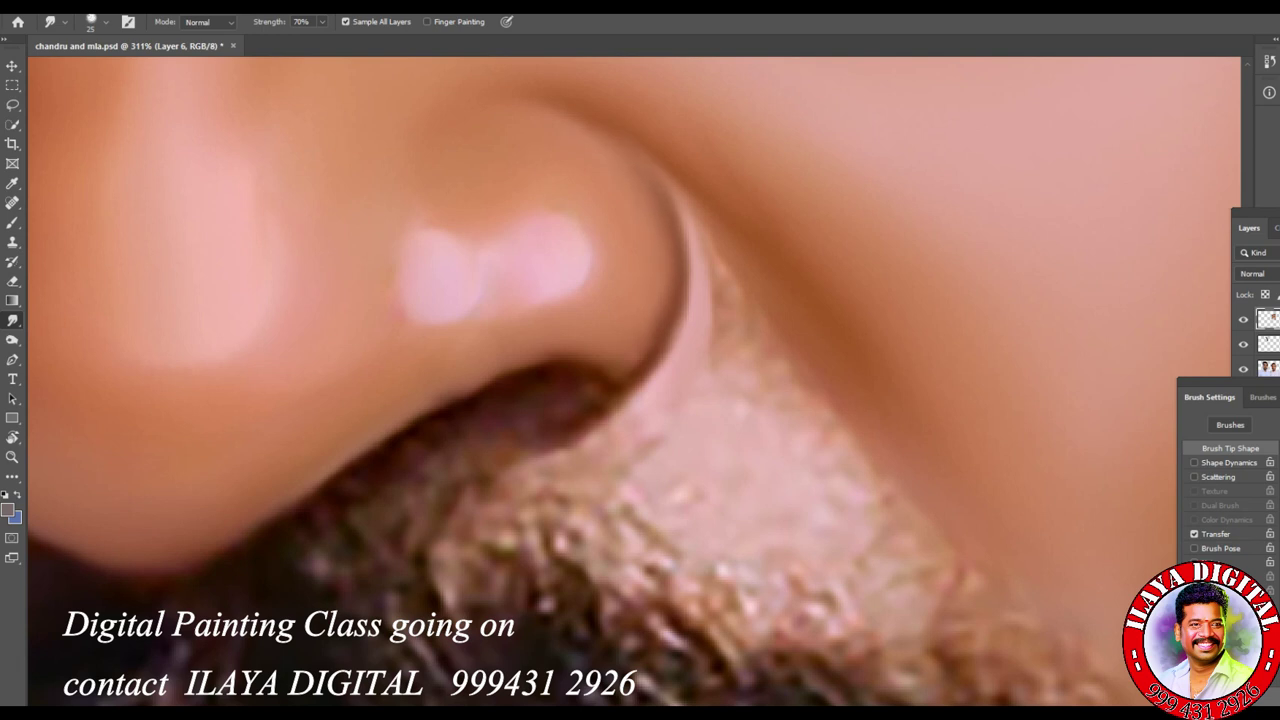
drag(680, 338, 676, 285)
drag(732, 375, 715, 232)
mouse_move(612, 445)
mouse_down()
mouse_move(625, 495)
mouse_move(990, 615)
mouse_up()
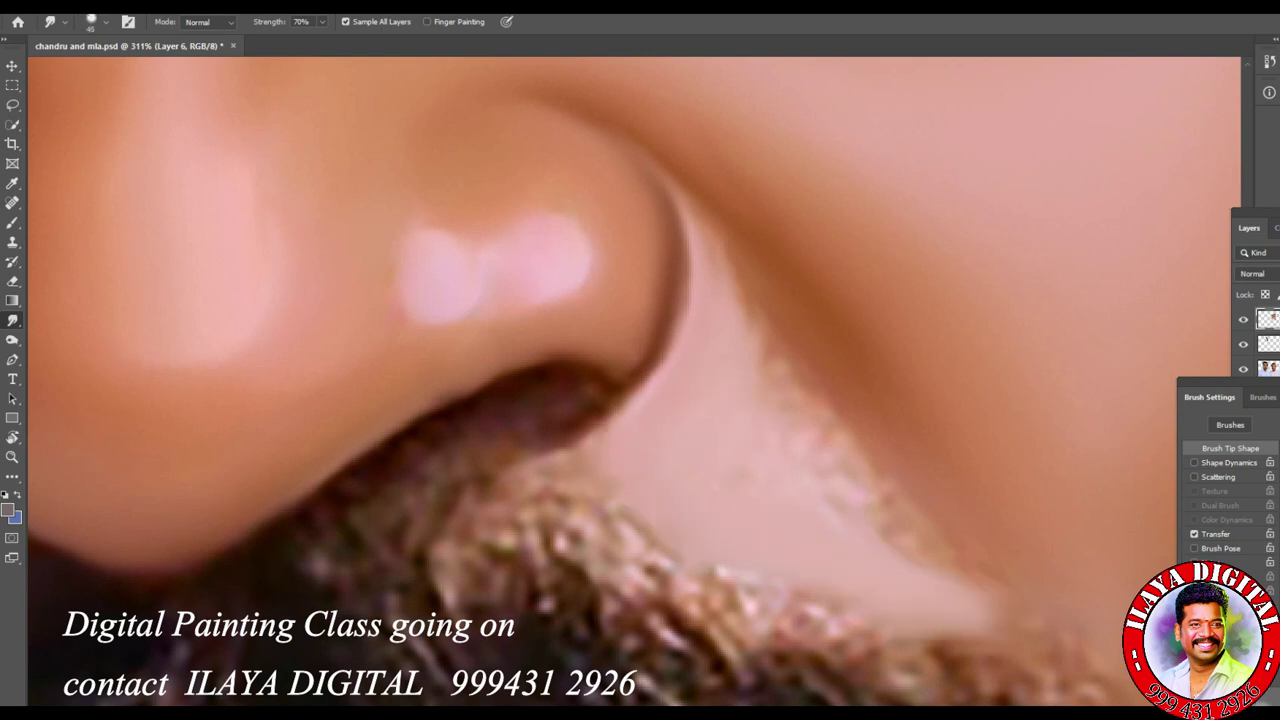
Step: Smudge along the left smile line to give the light patch beside the nostril a clean, soft edge
drag(768, 380, 925, 545)
drag(765, 345, 930, 560)
drag(745, 305, 910, 500)
mouse_move(890, 405)
mouse_down()
mouse_move(865, 450)
mouse_move(940, 470)
mouse_up()
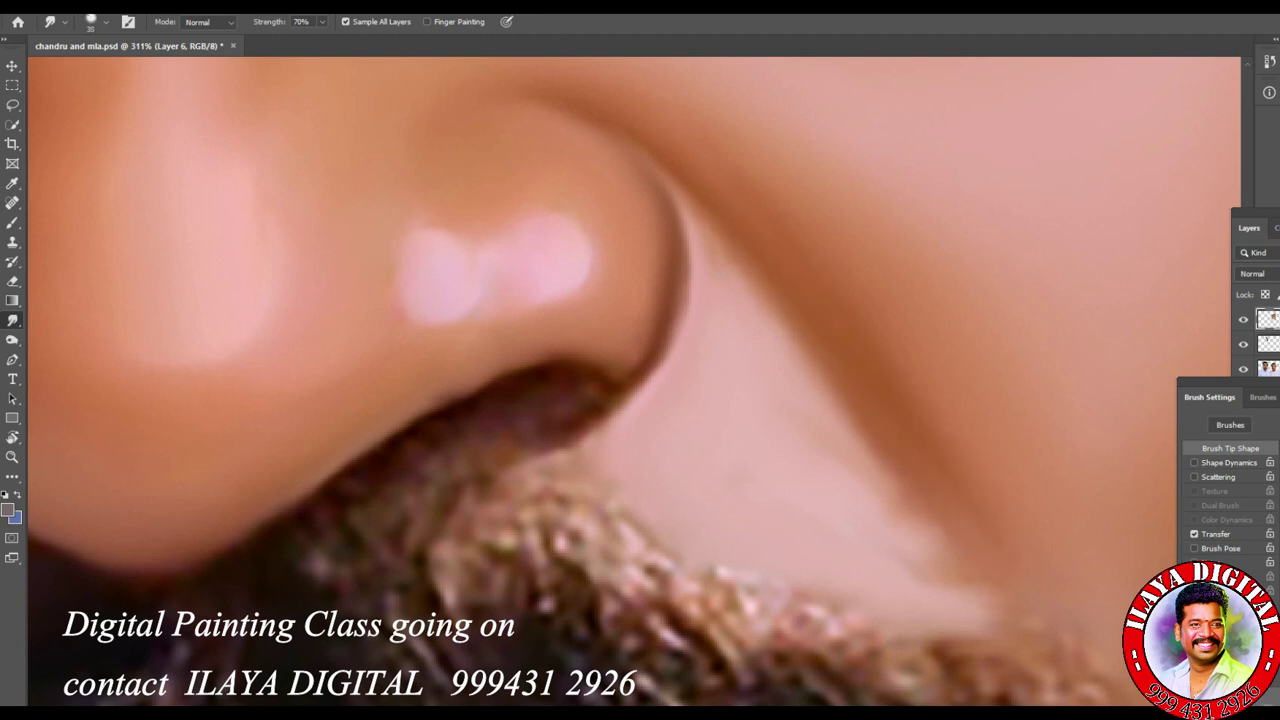
drag(845, 410, 880, 472)
drag(815, 378, 898, 486)
drag(738, 278, 676, 186)
key(bracketright)
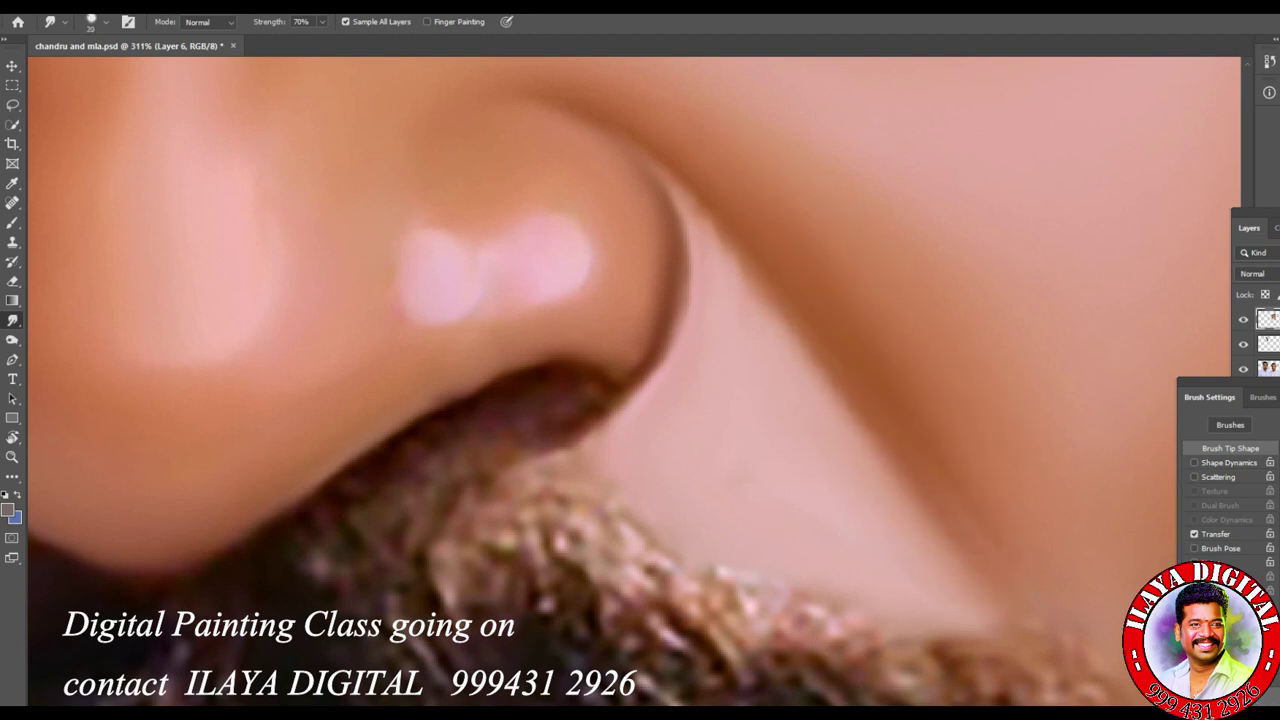
drag(868, 440, 920, 506)
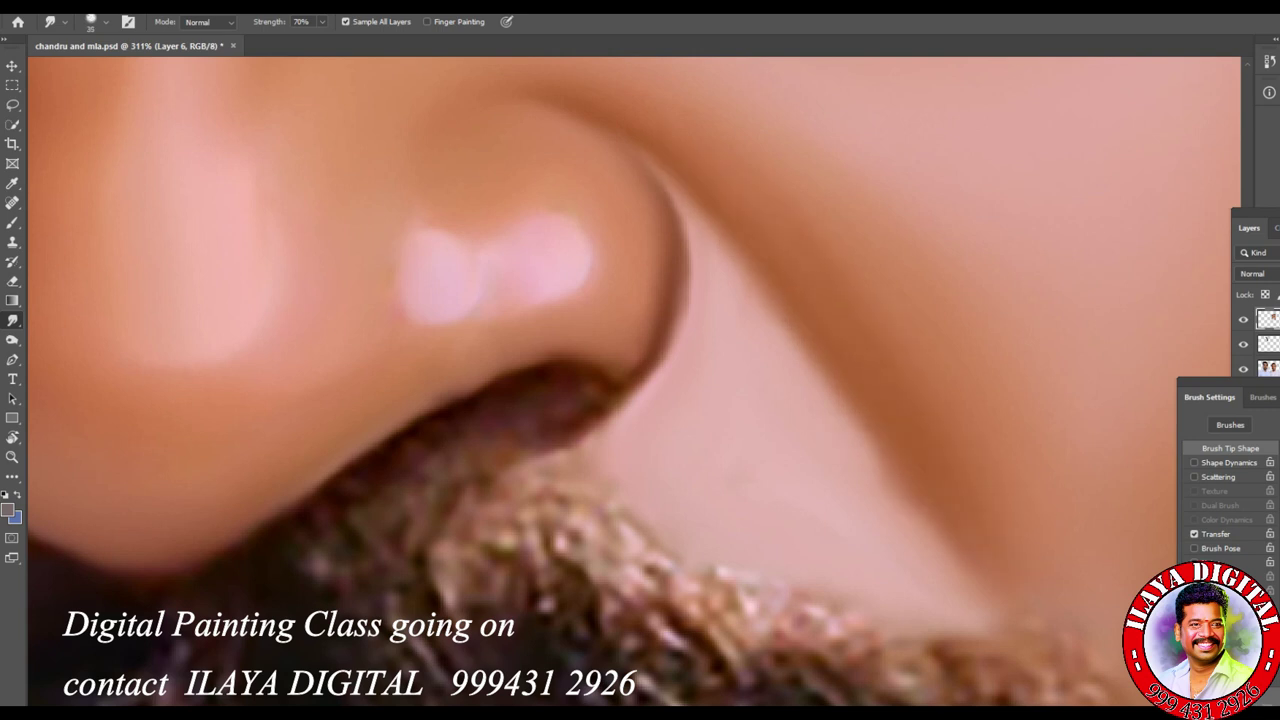
drag(840, 400, 930, 530)
Step: Blend the left nostril opening and the shadow along the underside of the nose into a smooth dark shape
scroll(864, 590, down, 5)
scroll(737, 594, up, 5)
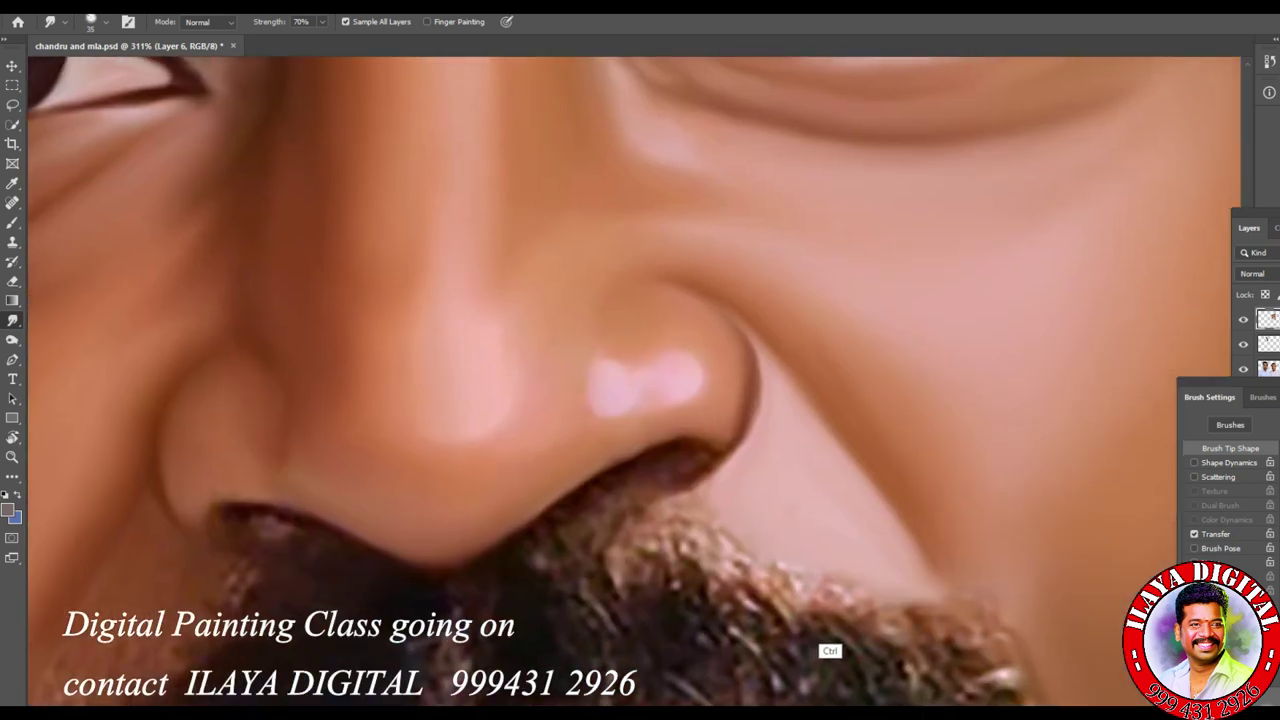
scroll(829, 651, down, 3)
scroll(766, 640, up, 3)
scroll(855, 662, up, 2)
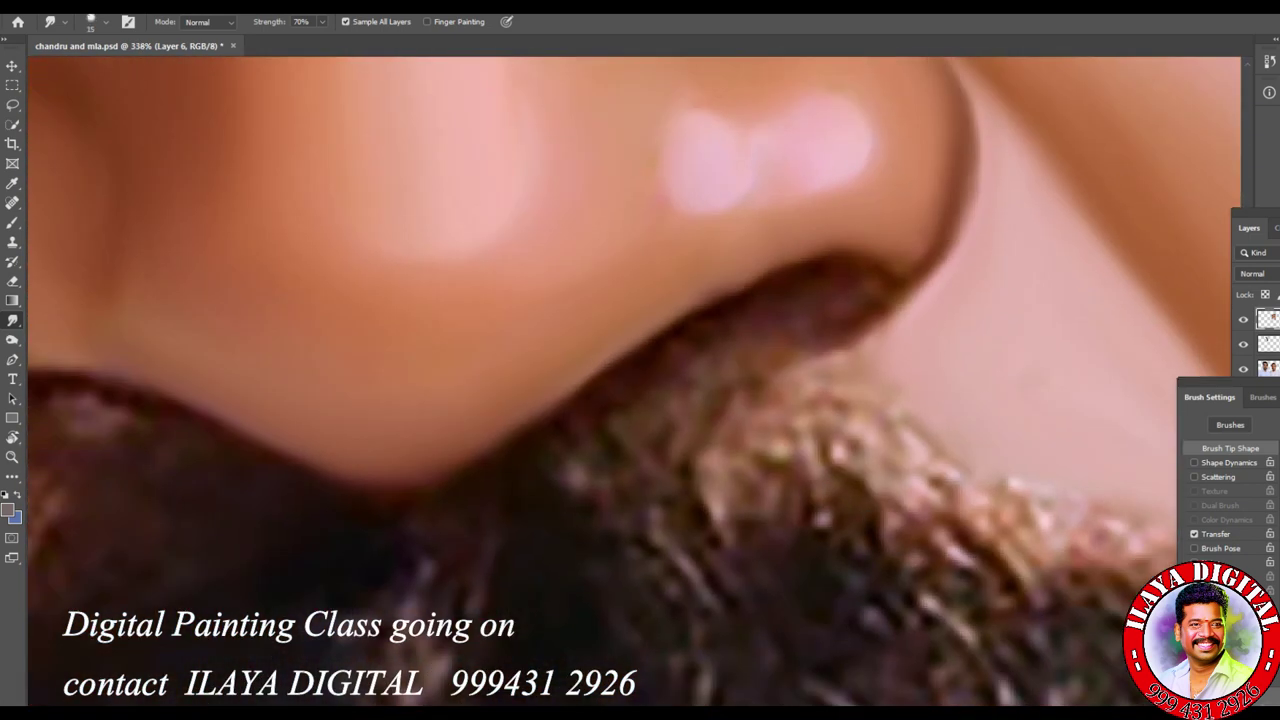
mouse_move(695, 308)
mouse_down()
mouse_move(805, 260)
mouse_move(870, 288)
mouse_move(950, 205)
mouse_up()
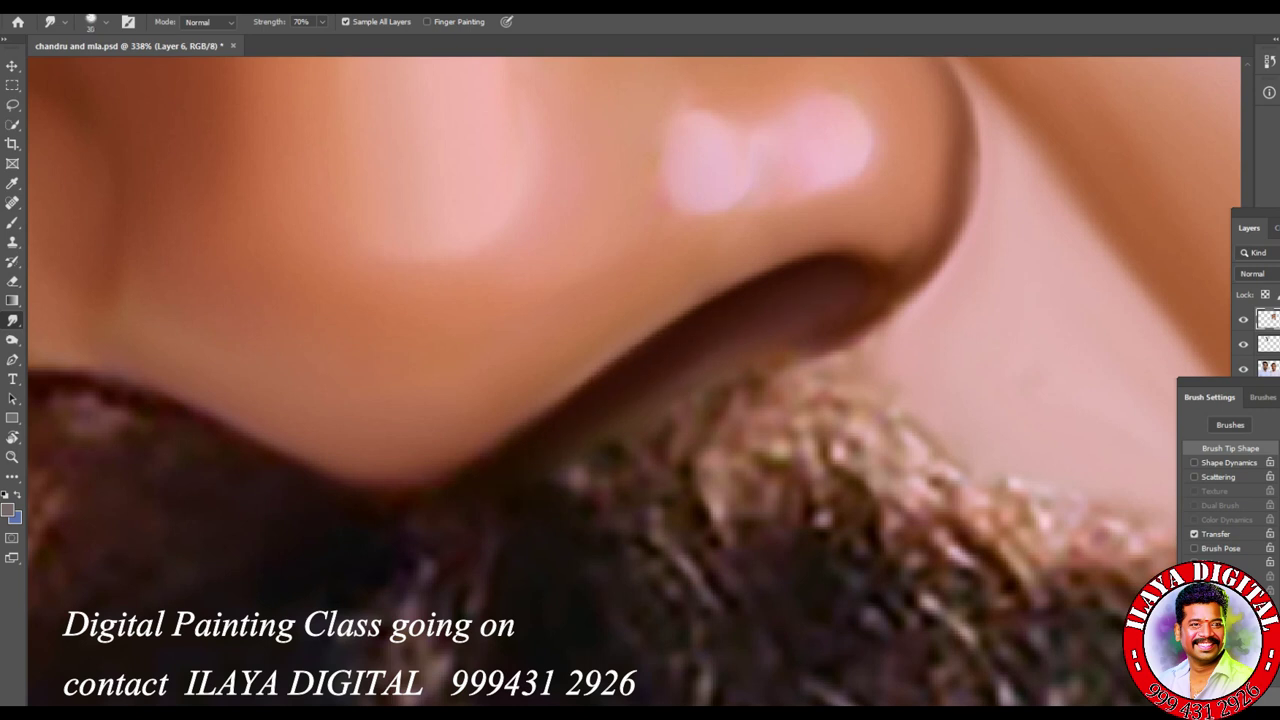
drag(830, 345, 875, 420)
mouse_move(710, 410)
mouse_down()
mouse_move(830, 365)
mouse_move(886, 262)
mouse_up()
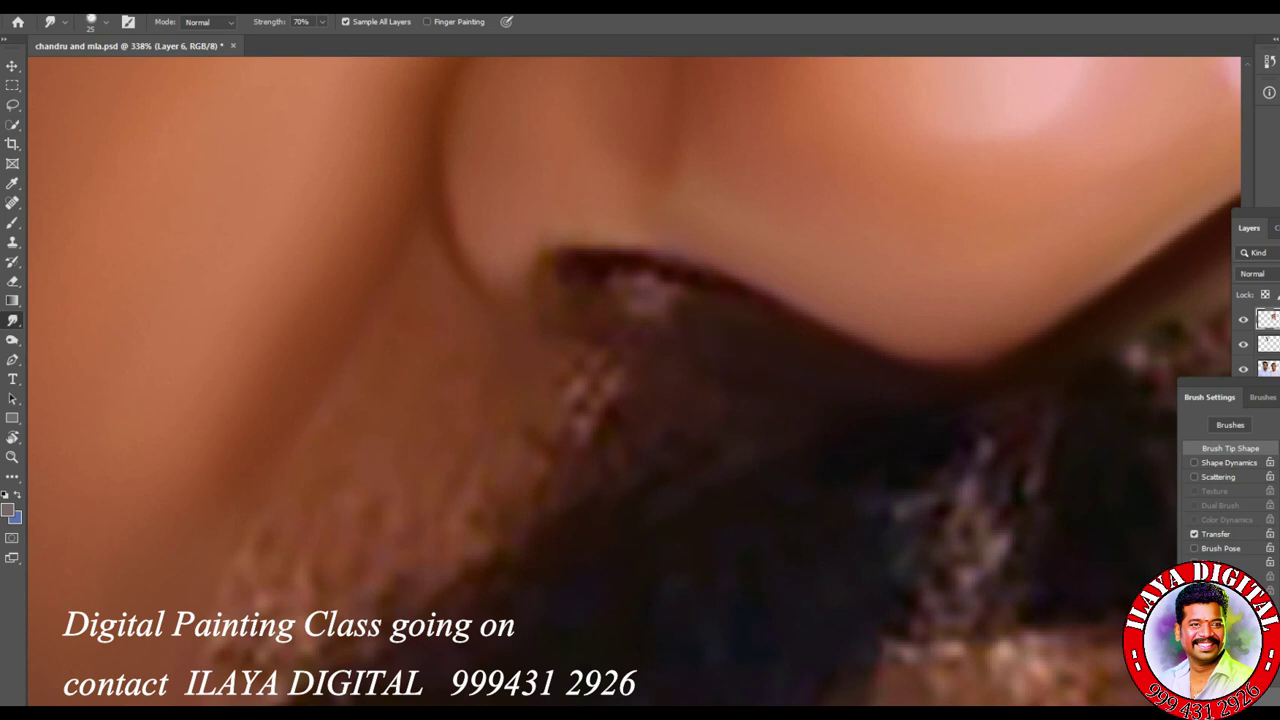
Step: Shape the right nostril into a smooth dark opening and blend the shadow beneath the nose tip and nostril rim
mouse_move(612, 276)
mouse_down()
mouse_move(710, 306)
mouse_move(598, 292)
mouse_up()
mouse_move(655, 252)
mouse_down()
mouse_move(582, 244)
mouse_move(545, 290)
mouse_move(610, 242)
mouse_up()
drag(786, 308, 860, 334)
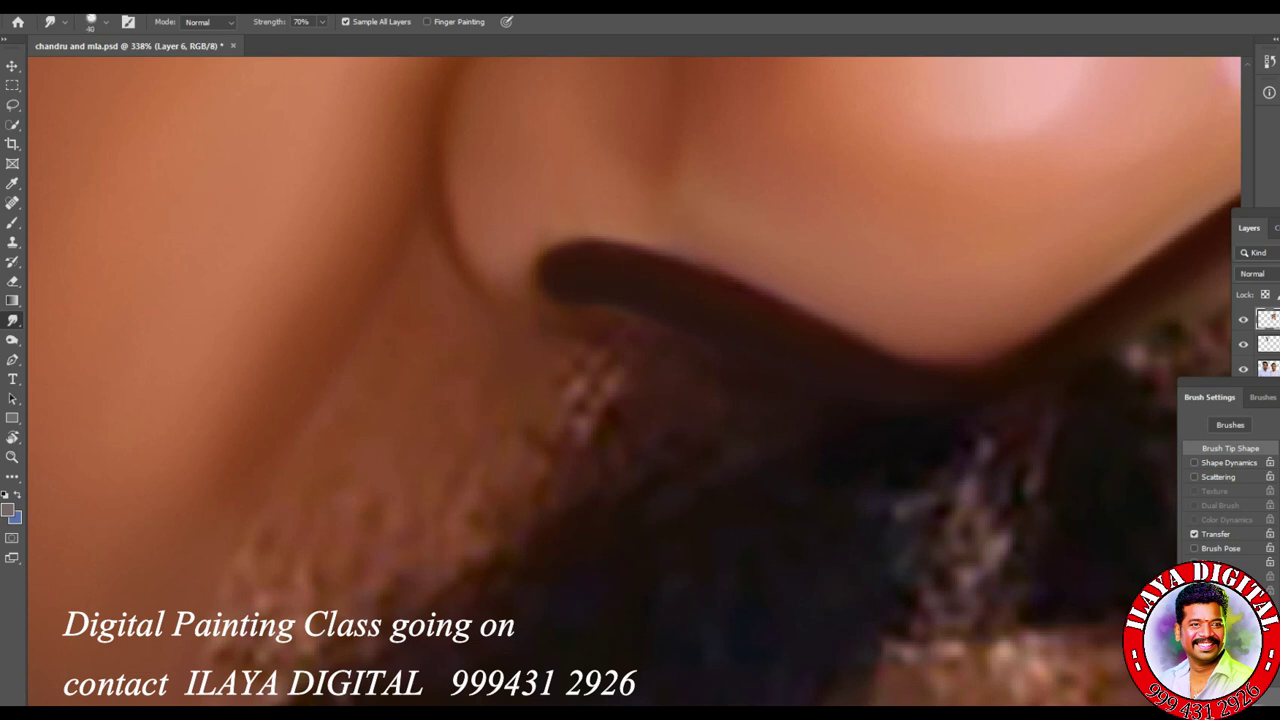
drag(935, 350, 1095, 305)
key(bracketleft)
key(bracketright)
drag(520, 300, 560, 325)
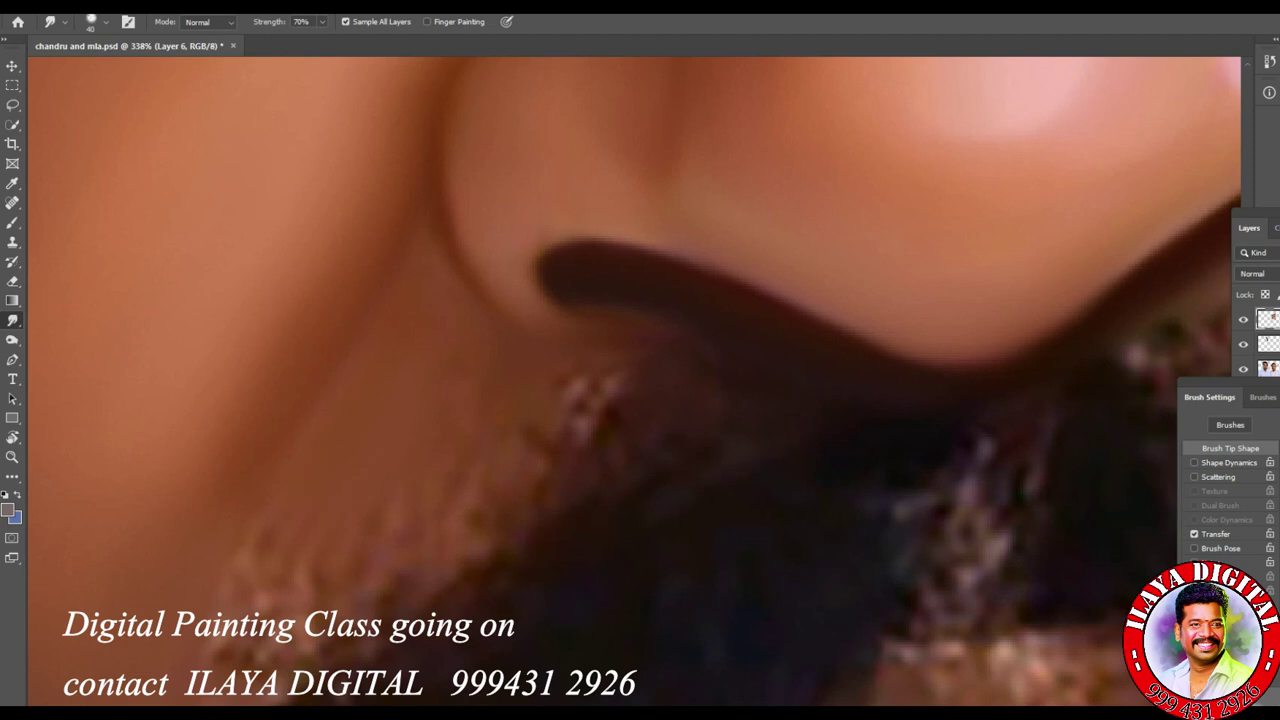
Step: Pick a lighter skin tone and blend it into the skin between the right nostril and the smile line
click(9, 510)
alt+click(405, 420)
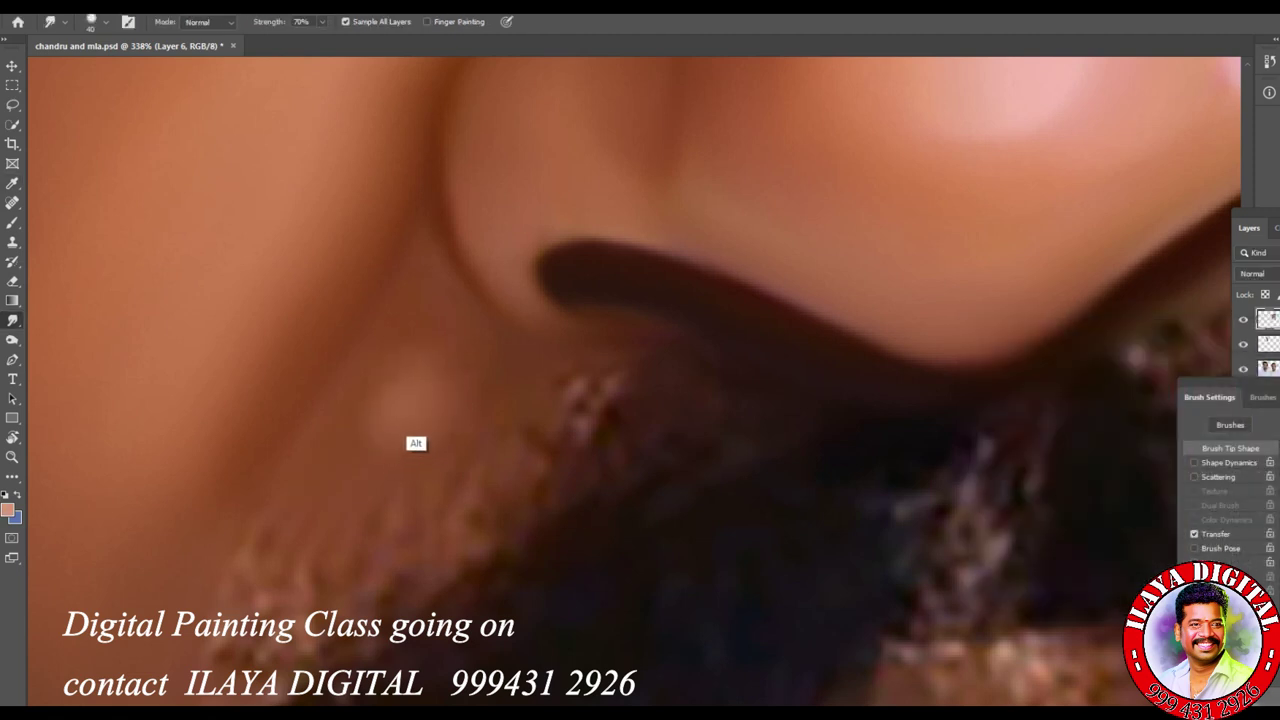
alt+click(420, 410)
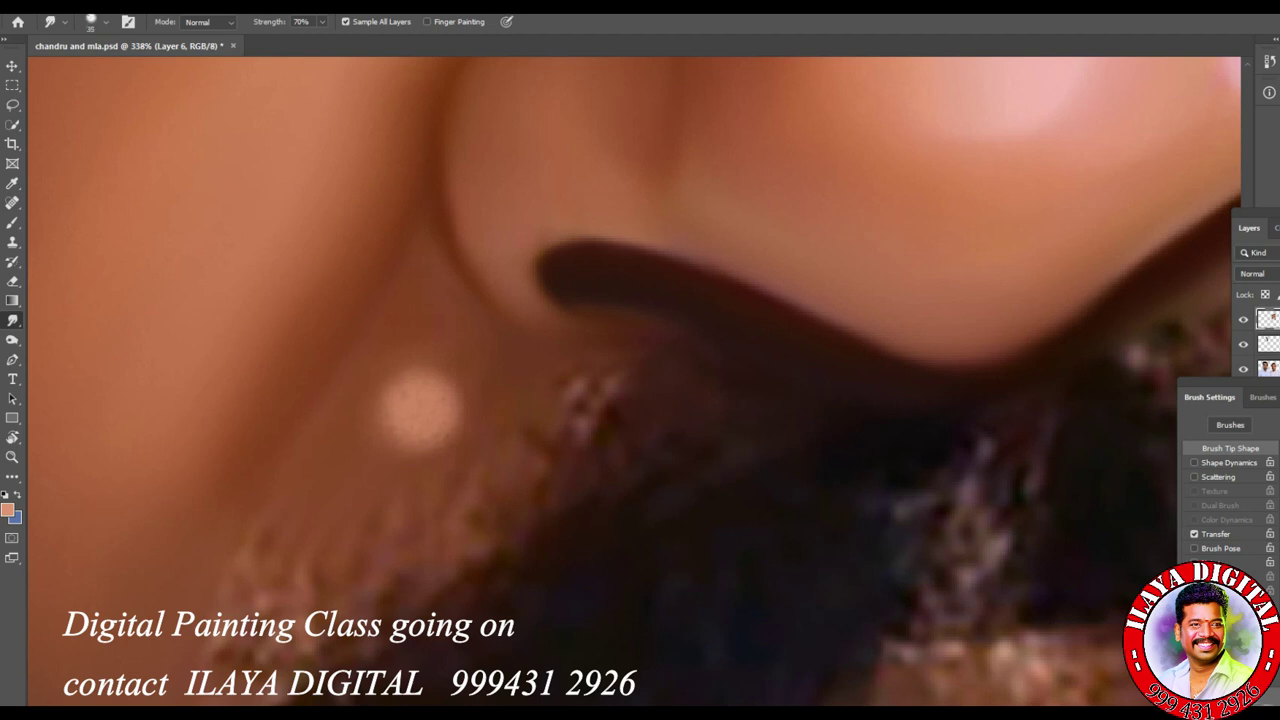
drag(440, 370, 370, 450)
drag(400, 410, 335, 465)
mouse_move(385, 375)
mouse_down()
mouse_move(300, 480)
mouse_move(425, 285)
mouse_up()
mouse_move(300, 455)
mouse_down()
mouse_move(415, 260)
mouse_move(430, 330)
mouse_move(440, 265)
mouse_move(460, 360)
mouse_move(496, 430)
mouse_move(385, 492)
mouse_move(300, 510)
mouse_up()
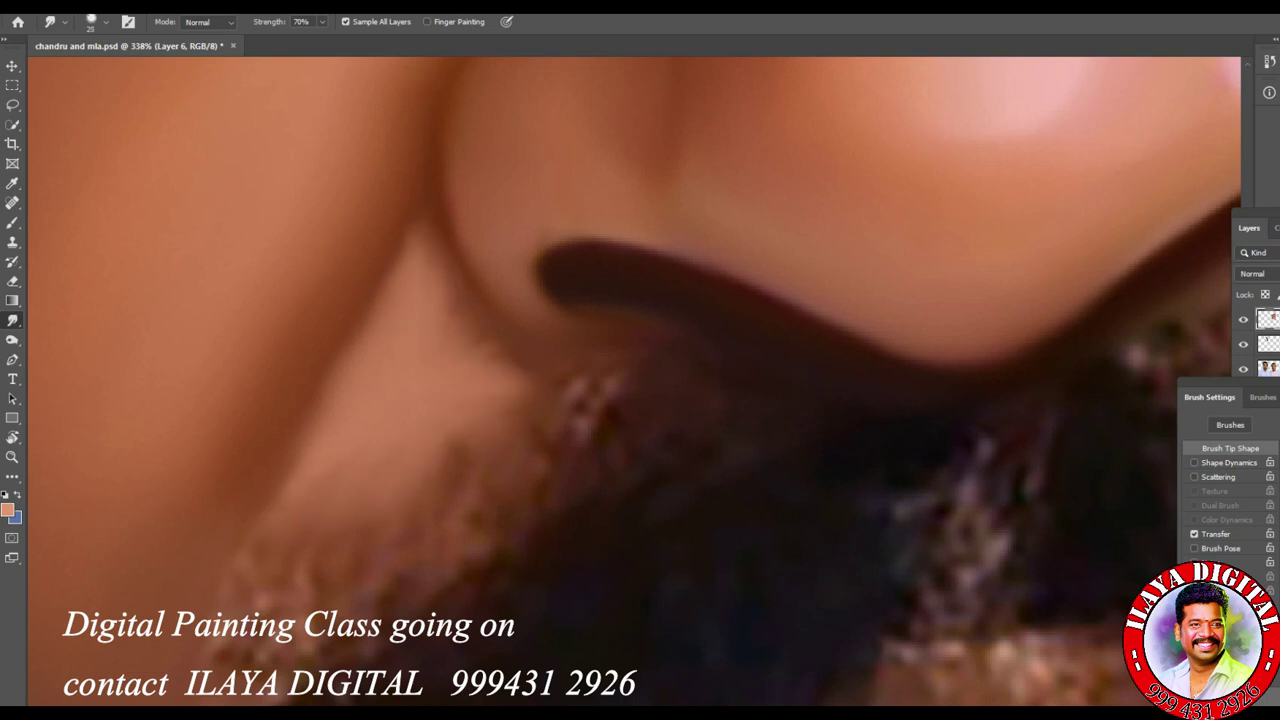
Step: Refine the right smile line and the lower contour of the right nostril wing around the lightened patch
drag(360, 255, 335, 390)
mouse_move(380, 302)
mouse_down()
mouse_move(420, 210)
mouse_move(400, 268)
mouse_up()
key(bracketright)
drag(428, 206, 446, 276)
key(bracketleft)
key(bracketright)
drag(460, 320, 540, 390)
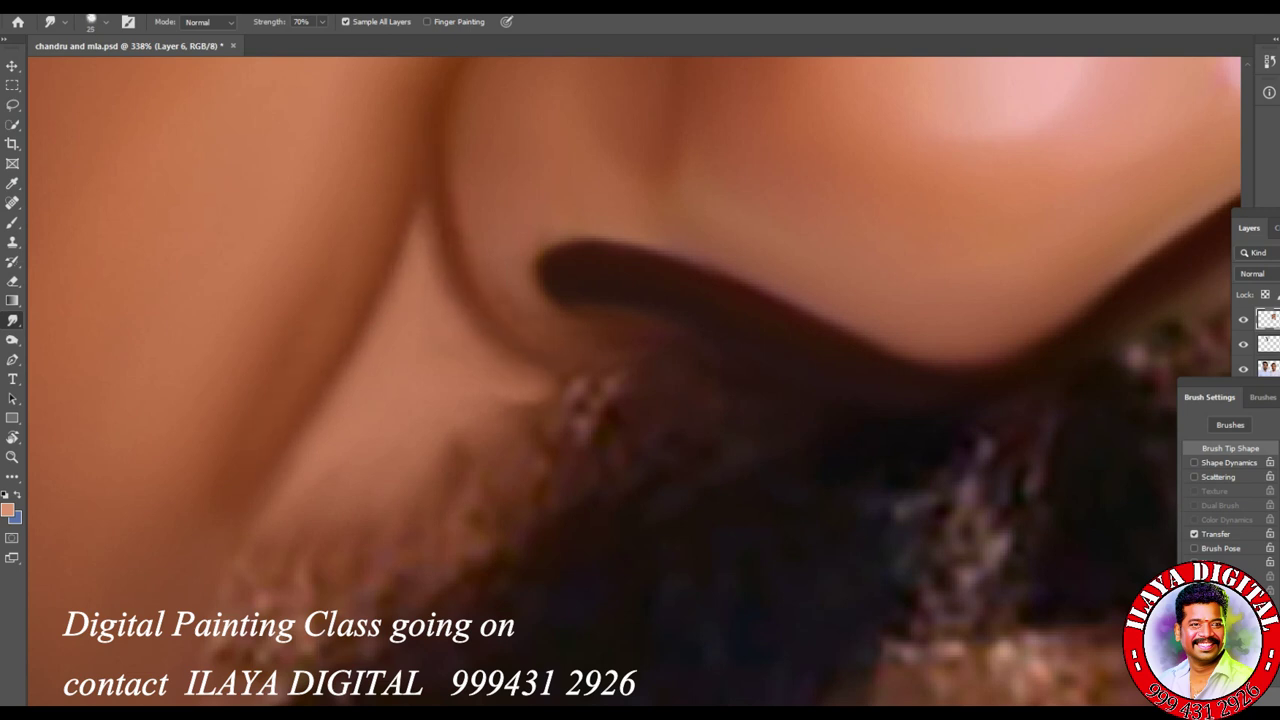
drag(440, 458, 515, 400)
drag(470, 330, 595, 410)
key(bracketleft)
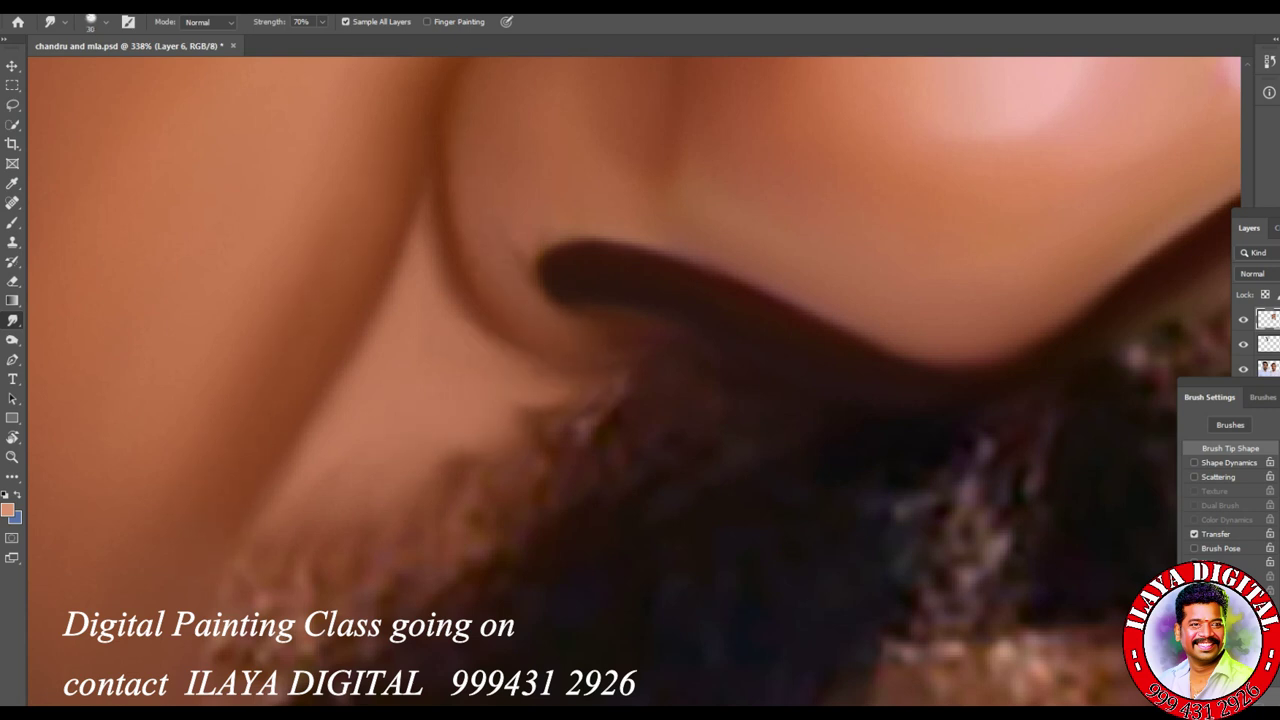
drag(574, 342, 604, 326)
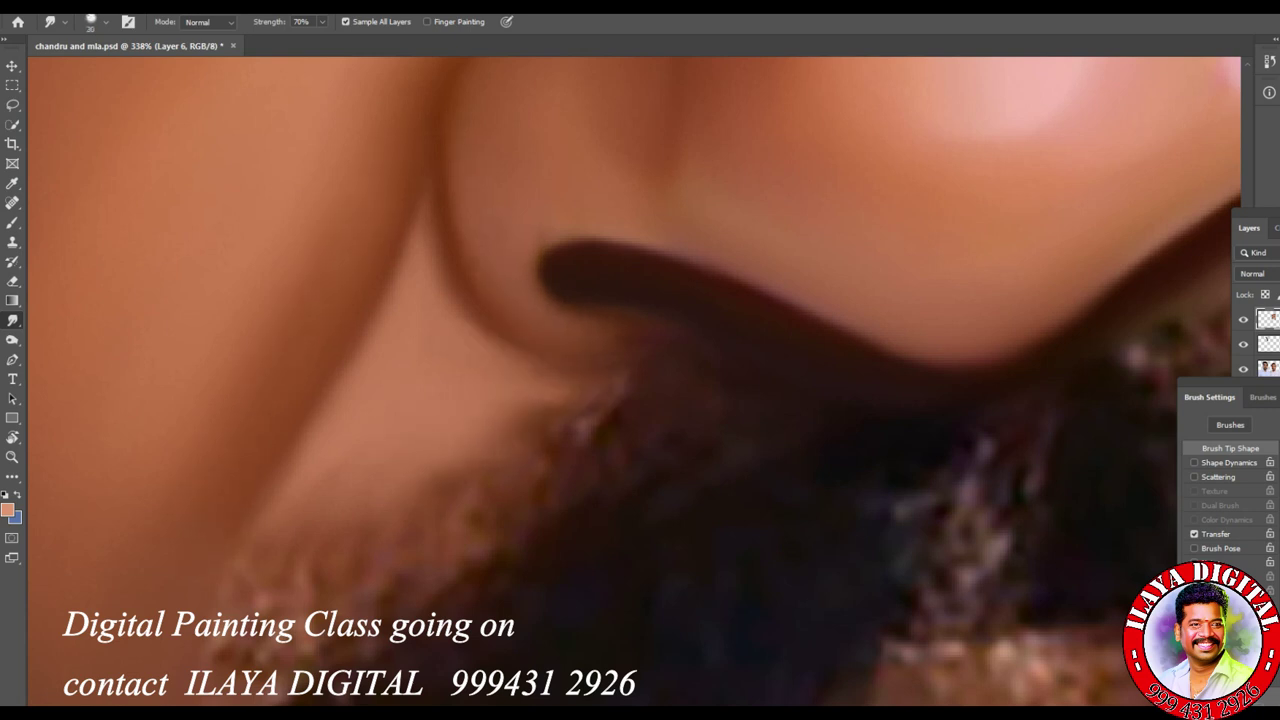
Step: Examine the retouched nose, moustache and cheeks up close and in the context of both portraits
scroll(629, 514, down, 8)
scroll(1034, 575, down, 4)
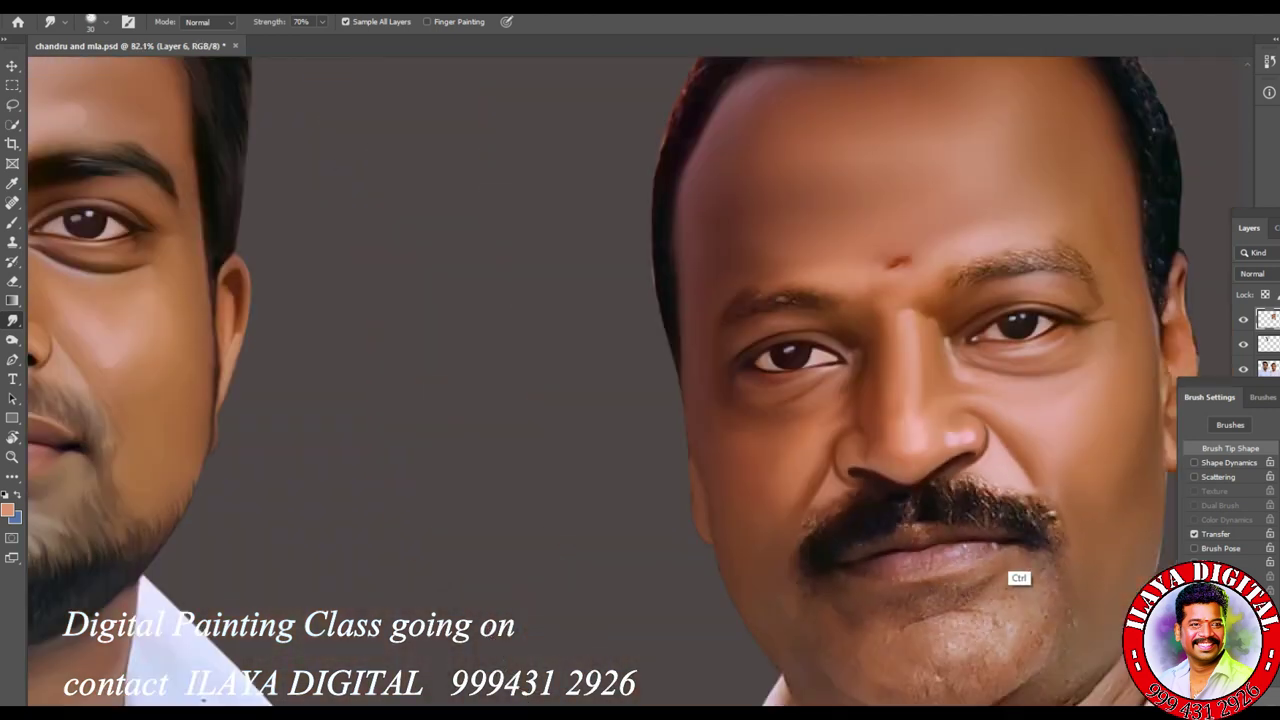
scroll(1045, 588, up, 4)
scroll(640, 380, up, 4)
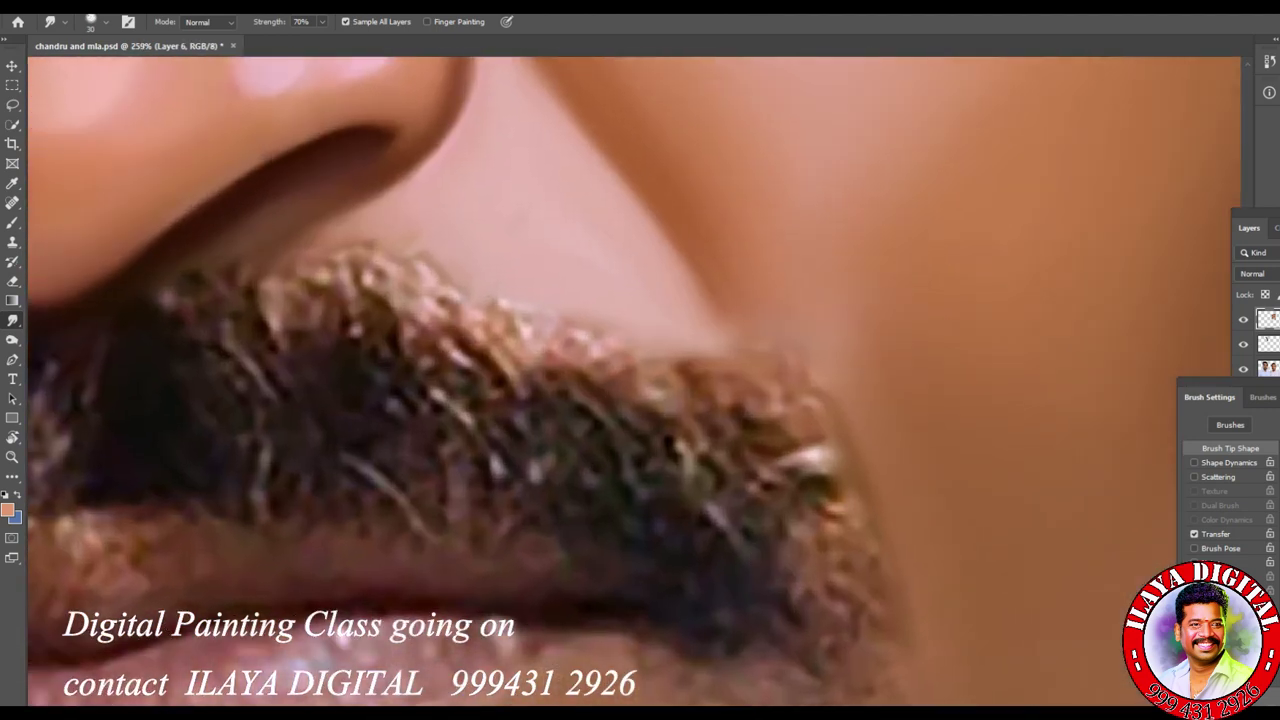
key(bracketright)
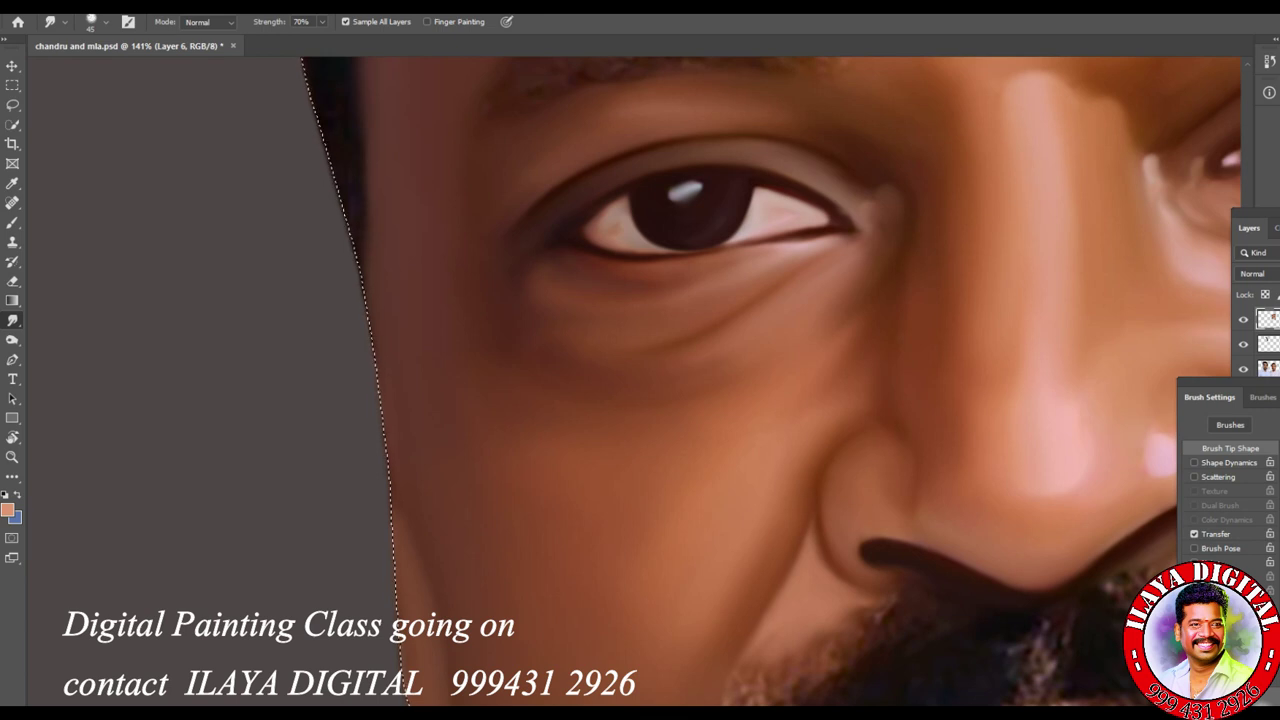
key(ctrl+0)
scroll(911, 588, up, 5)
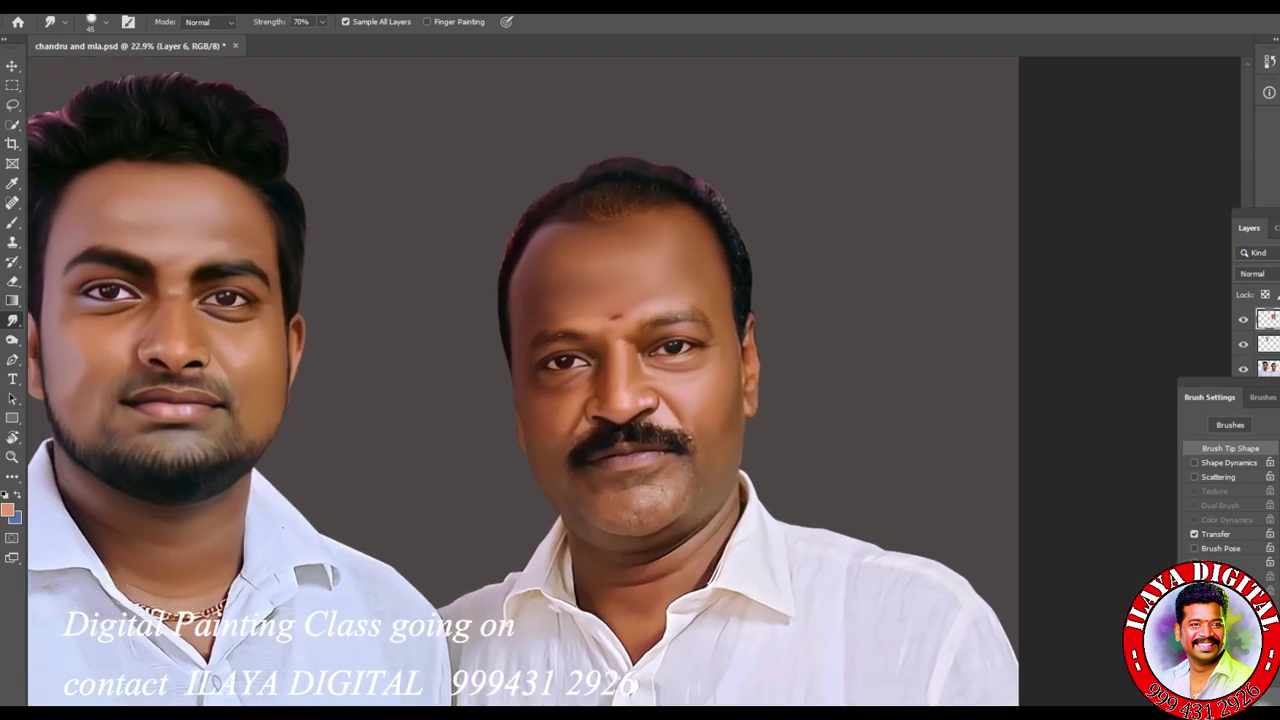
scroll(762, 470, up, 2)
scroll(714, 497, down, 6)
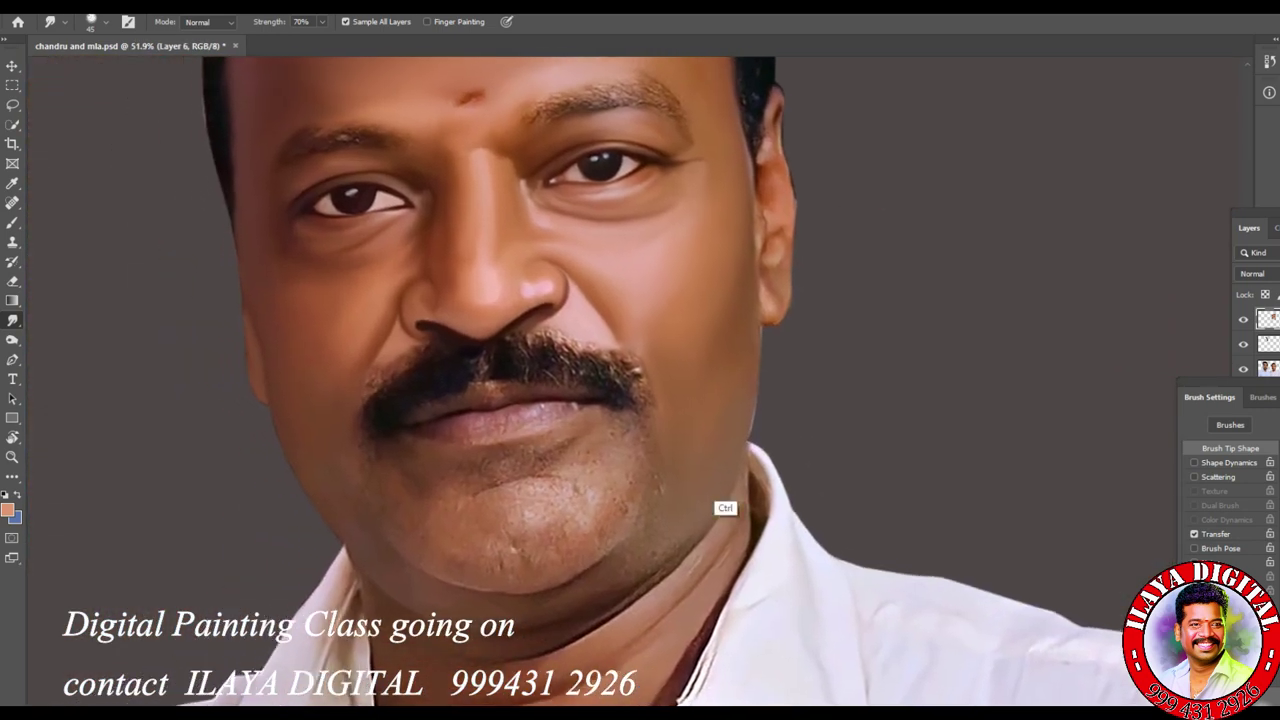
Step: Smudge the chin crease, the lower chin skin and the central chin highlight into smooth tones at 75% strength
scroll(714, 470, up, 6)
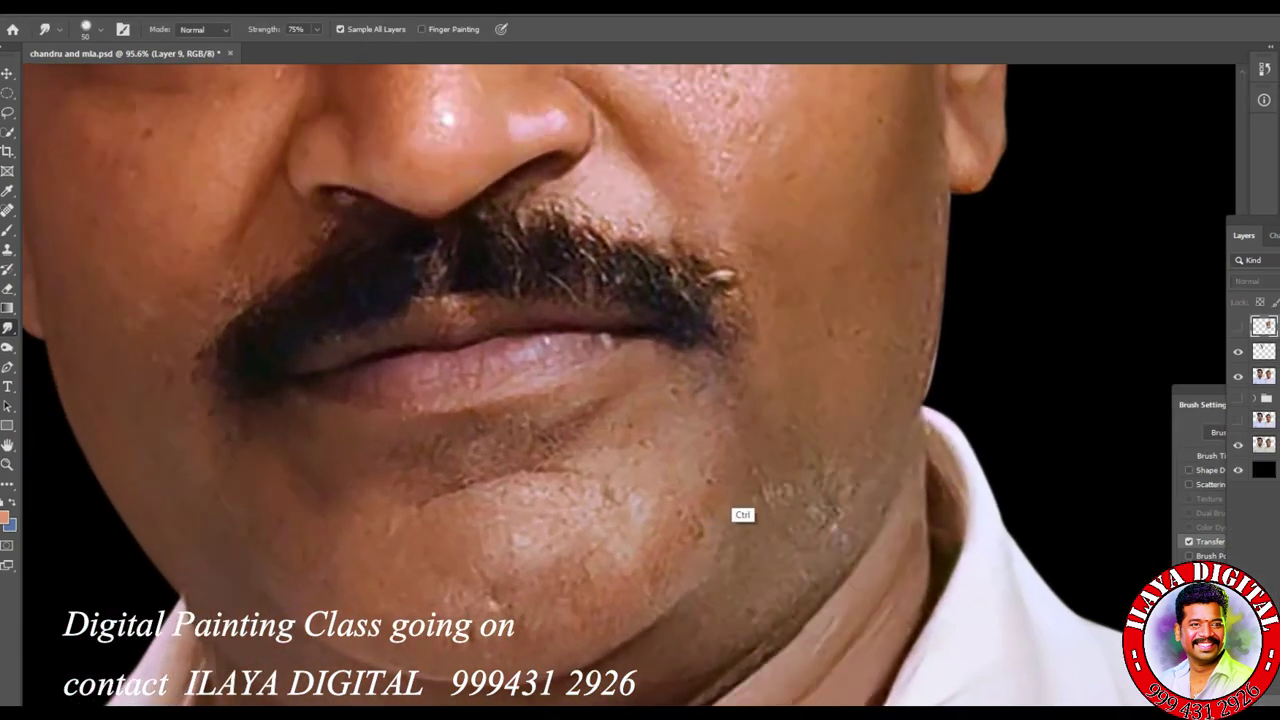
scroll(614, 509, up, 4)
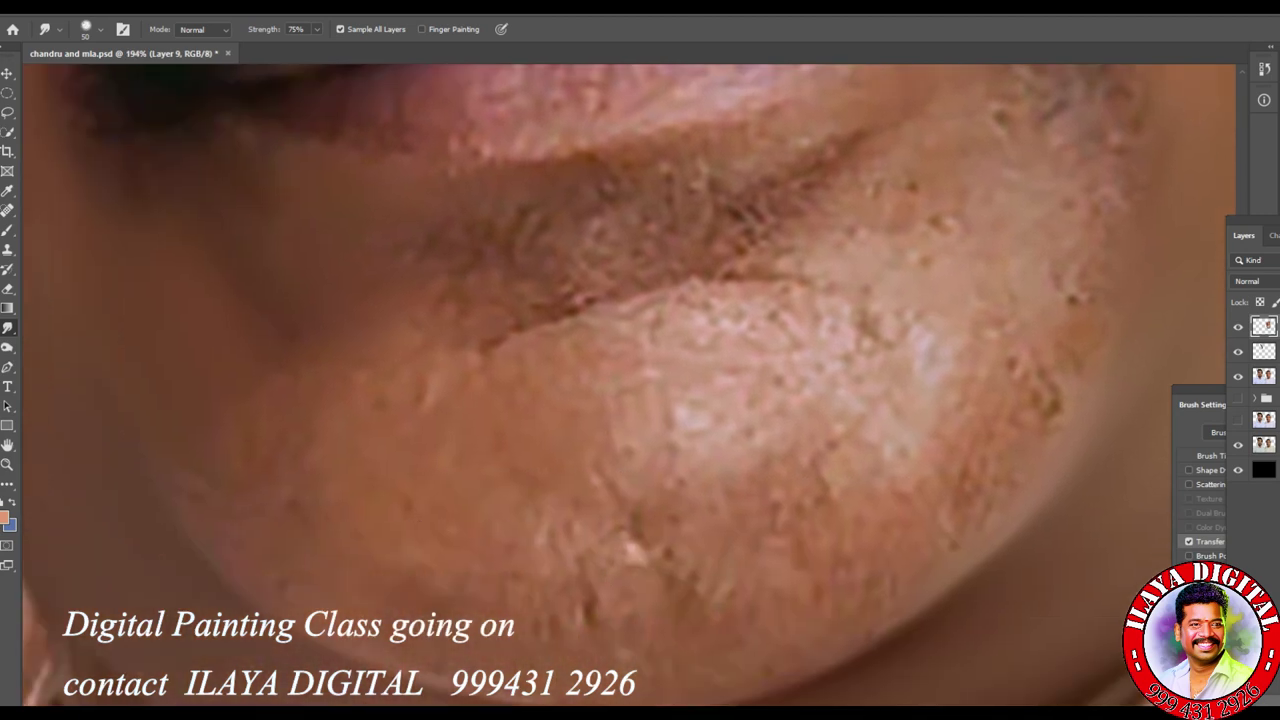
drag(575, 310, 798, 270)
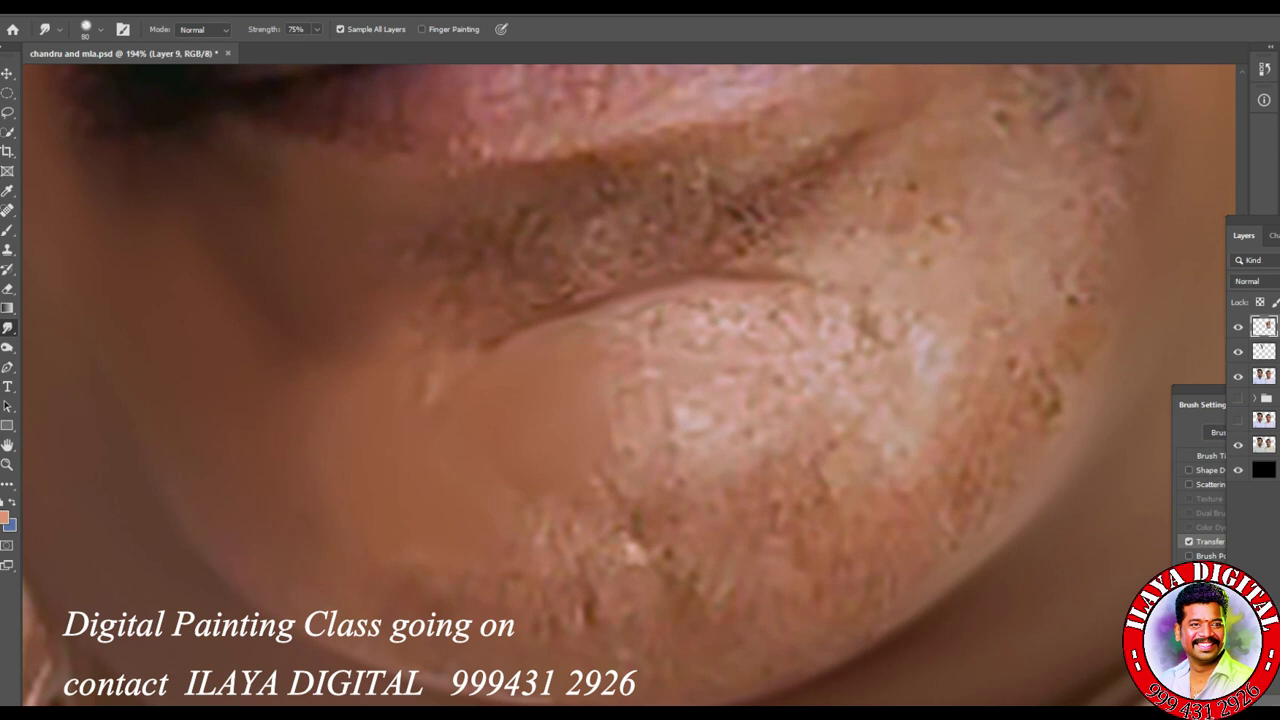
mouse_move(640, 545)
mouse_down()
mouse_move(590, 605)
mouse_move(555, 545)
mouse_move(585, 610)
mouse_move(638, 562)
mouse_up()
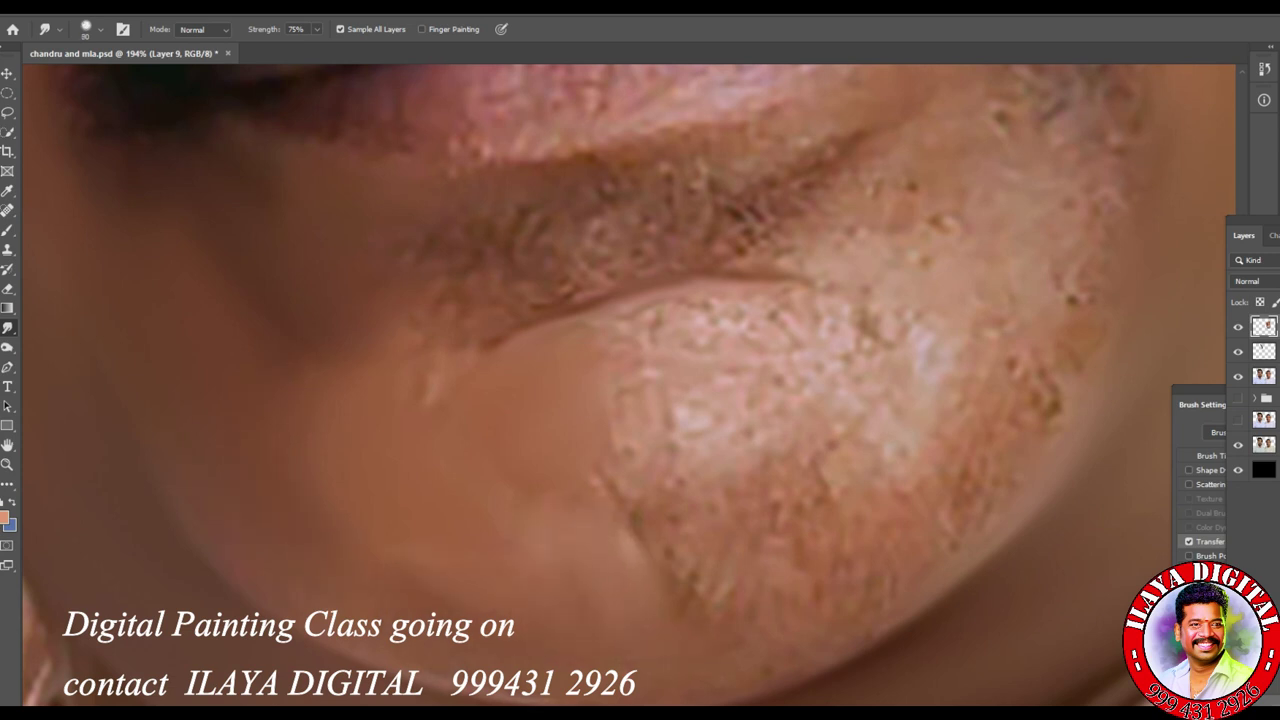
mouse_move(680, 410)
mouse_down()
mouse_move(700, 420)
mouse_move(760, 325)
mouse_move(625, 320)
mouse_move(825, 330)
mouse_move(830, 440)
mouse_move(740, 460)
mouse_up()
drag(600, 414, 624, 490)
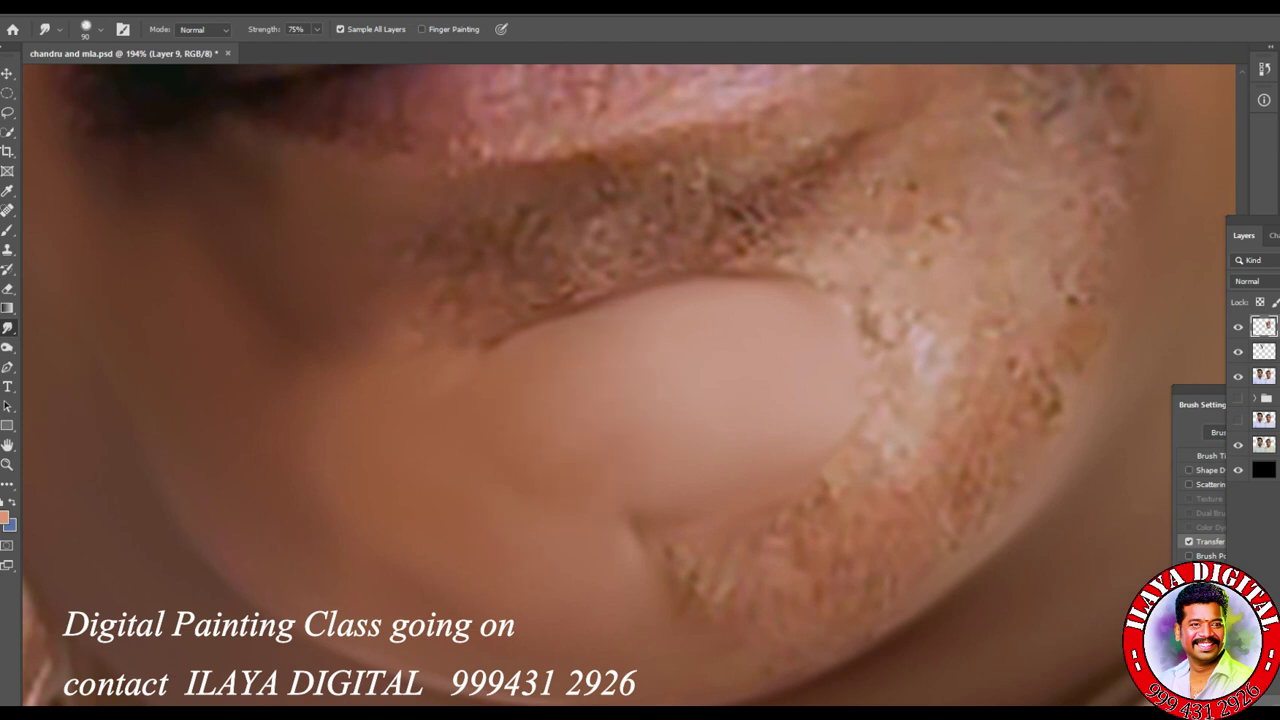
Step: Blend the stubble and blotches on the right side of the chin into smooth skin
key(bracketright)
mouse_move(895, 495)
mouse_down()
mouse_move(875, 450)
mouse_move(950, 350)
mouse_move(930, 395)
mouse_move(868, 320)
mouse_up()
mouse_move(1075, 285)
mouse_down()
mouse_move(1012, 366)
mouse_move(1050, 410)
mouse_up()
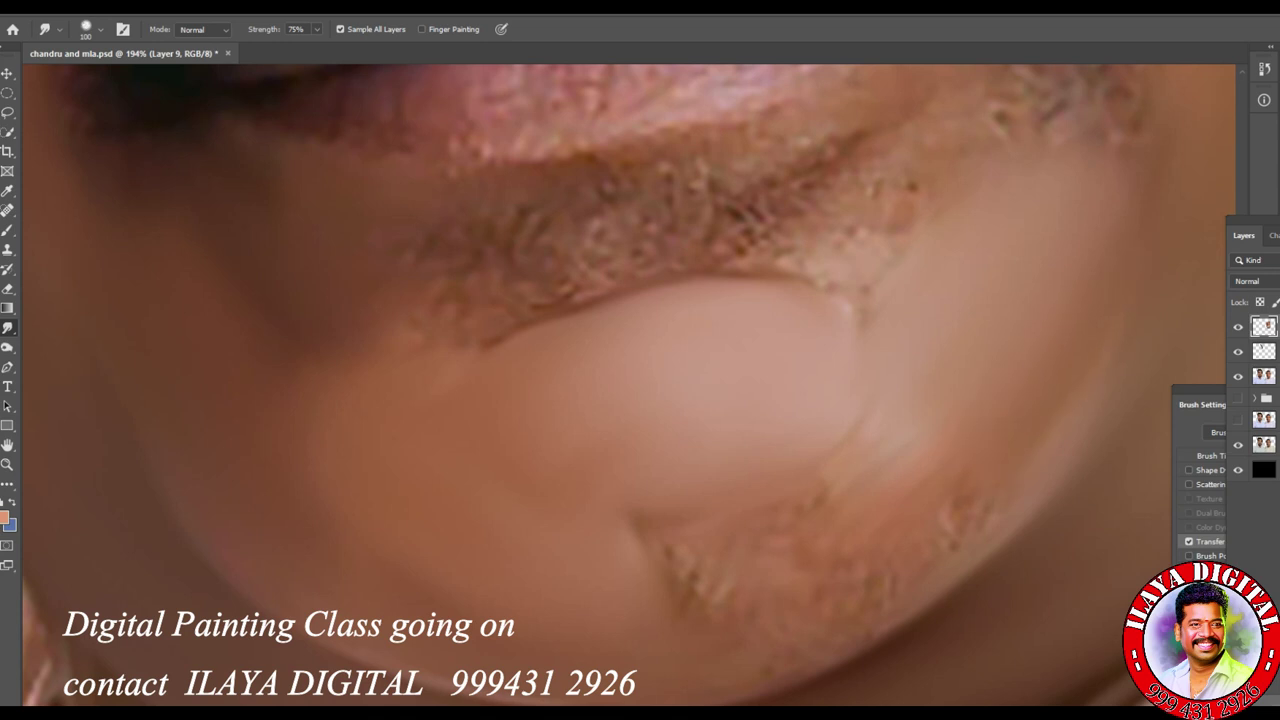
key(bracketleft)
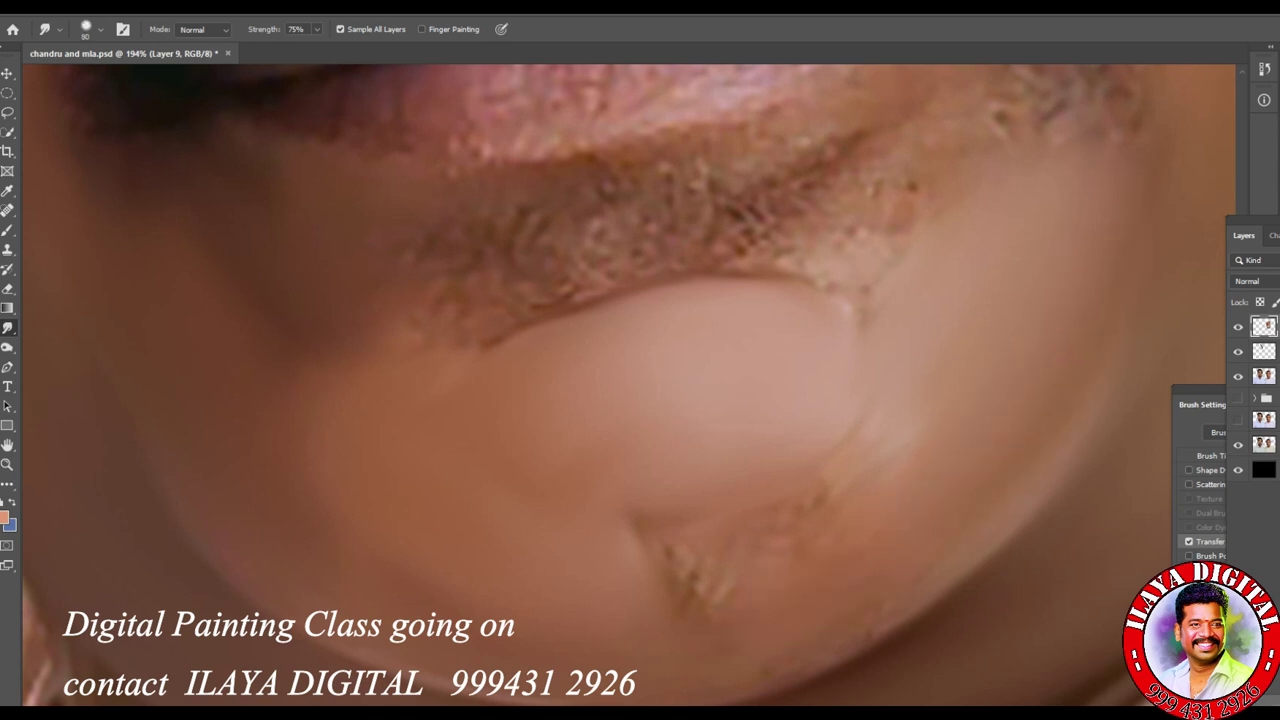
key(bracketleft)
Step: Smooth the remaining rough patches below the chin highlight and blend the lower chin into its contour
drag(700, 400, 400, 310)
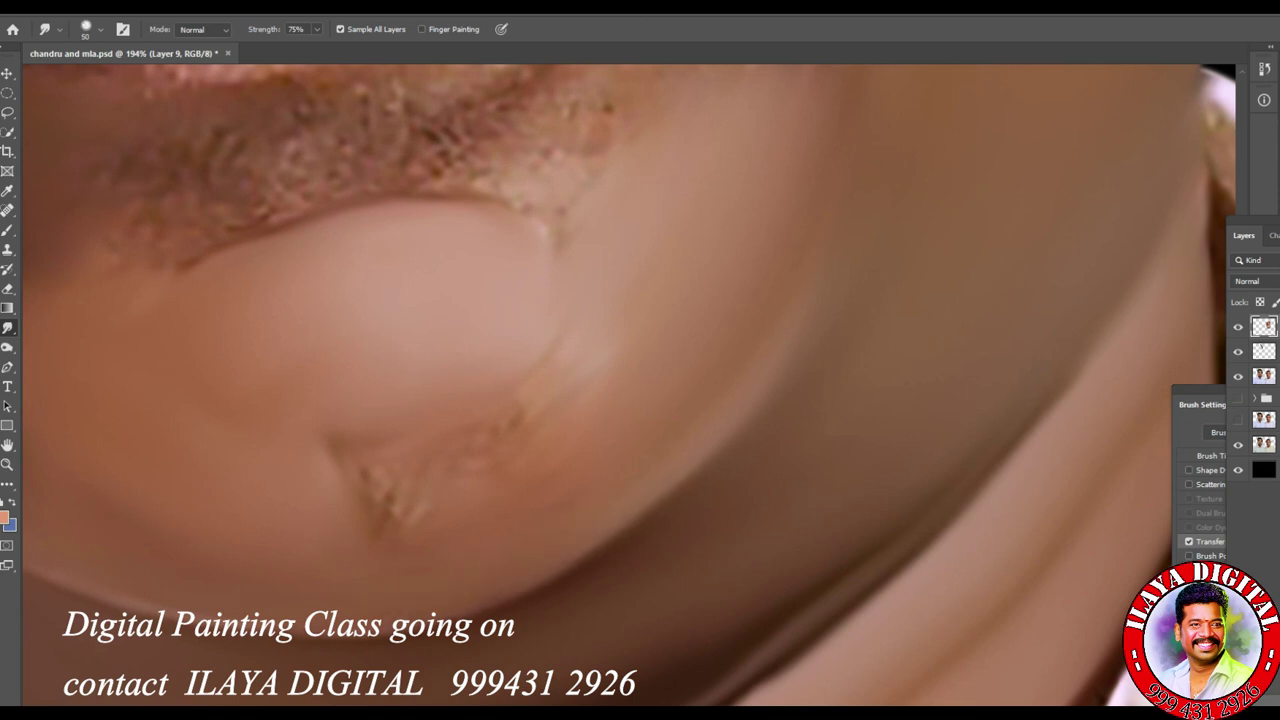
drag(345, 470, 400, 520)
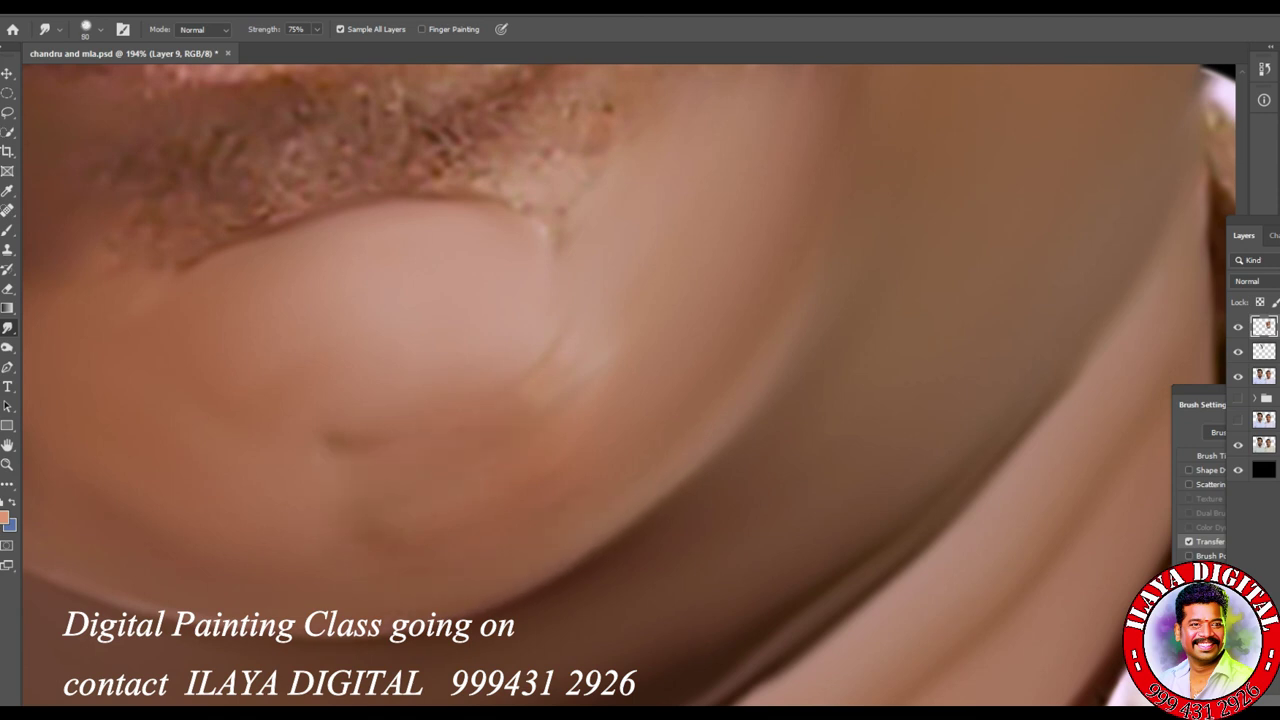
drag(560, 400, 480, 435)
key(bracketright)
mouse_move(525, 365)
mouse_down()
mouse_move(485, 412)
mouse_move(470, 486)
mouse_up()
drag(322, 534, 282, 556)
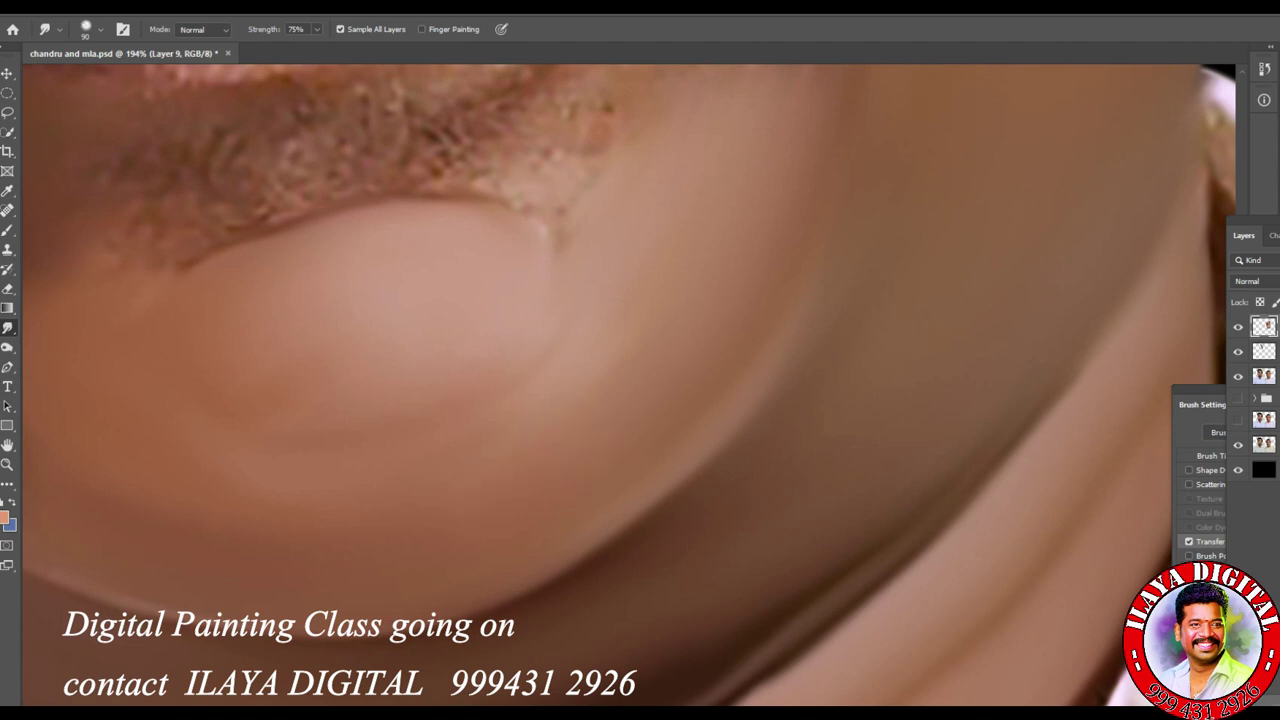
drag(440, 528, 404, 542)
drag(400, 400, 750, 280)
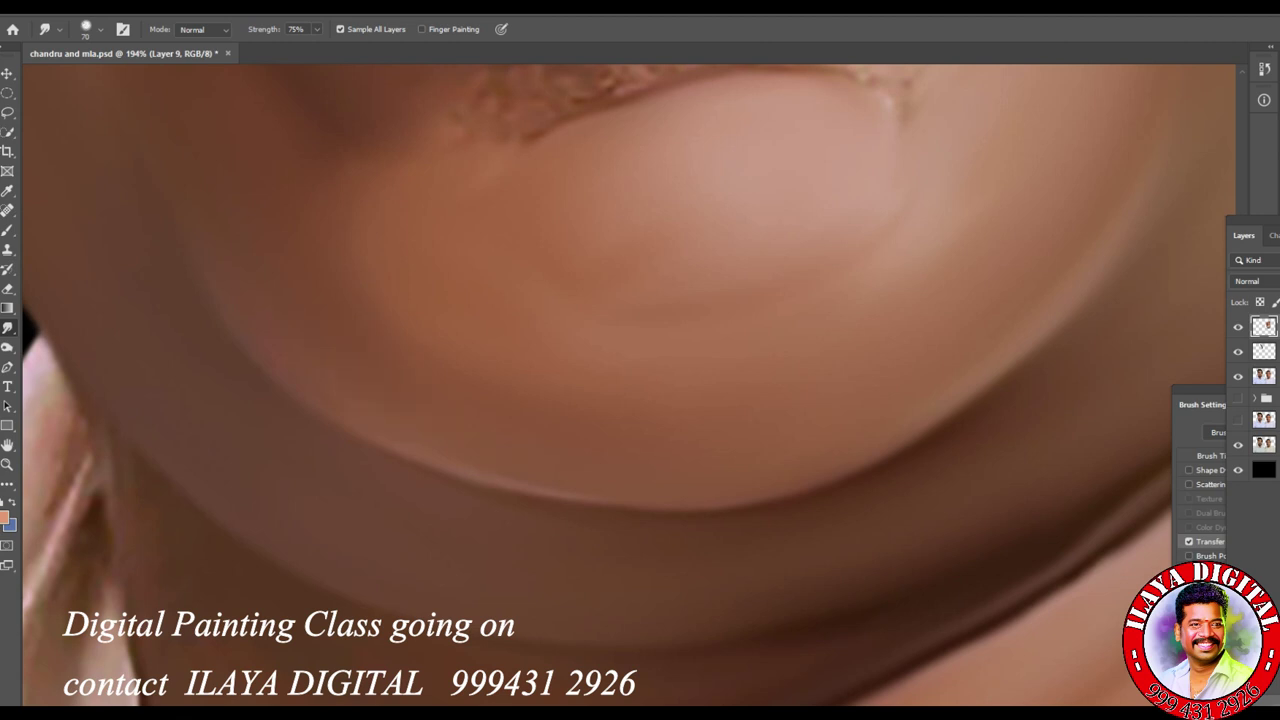
drag(869, 447, 712, 574)
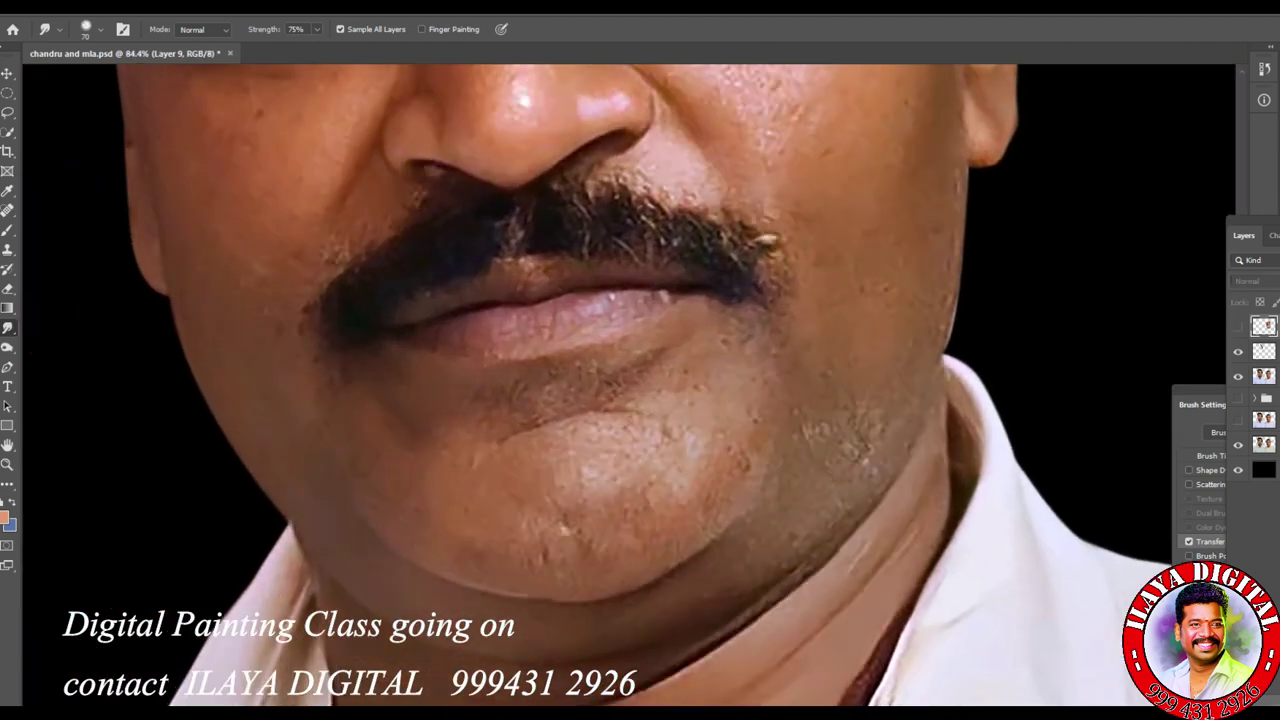
Step: Erase the smudged paint from the centre and left of the chin to bring back the original dimple texture
scroll(666, 557, up, 3)
scroll(651, 560, up, 3)
key(e)
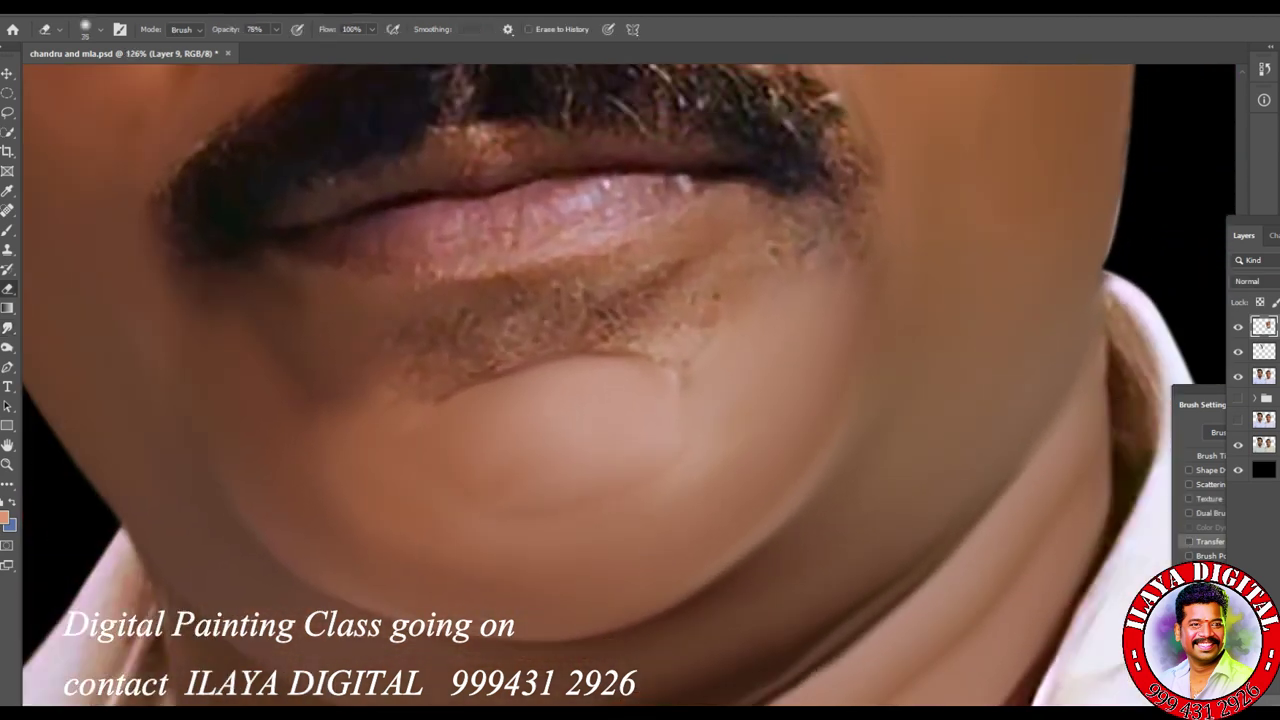
mouse_move(504, 584)
mouse_down()
mouse_move(500, 562)
mouse_move(570, 566)
mouse_up()
drag(492, 440, 538, 470)
drag(502, 414, 514, 408)
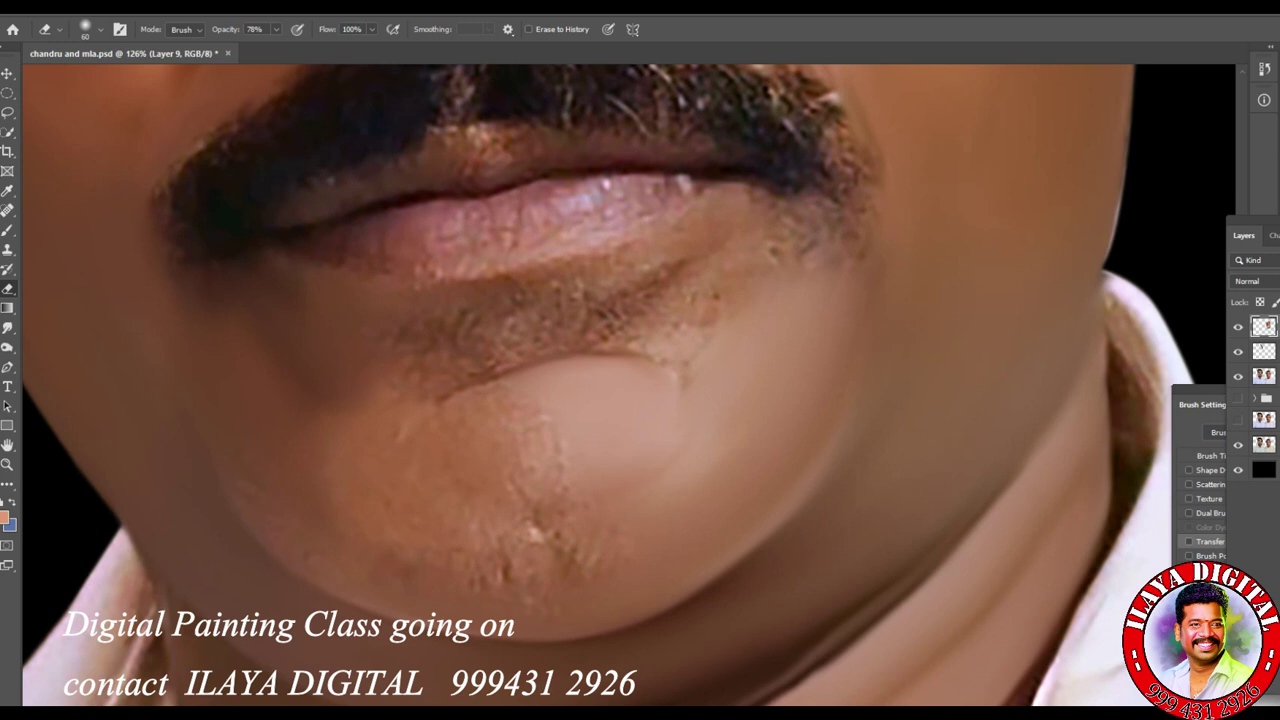
Step: Smudge the restored chin skin smooth again while shaping a soft dimple in the middle of the chin
key(r)
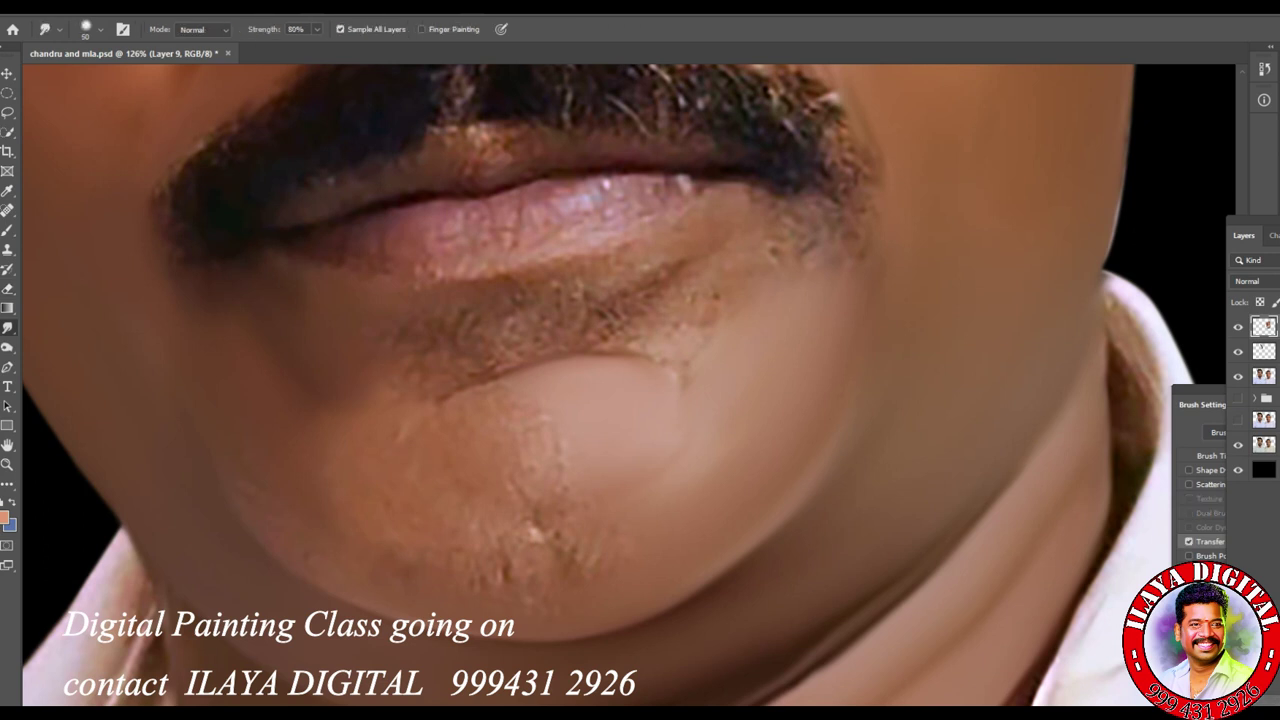
mouse_move(518, 430)
mouse_down()
mouse_move(532, 505)
mouse_move(562, 488)
mouse_up()
drag(400, 424, 406, 436)
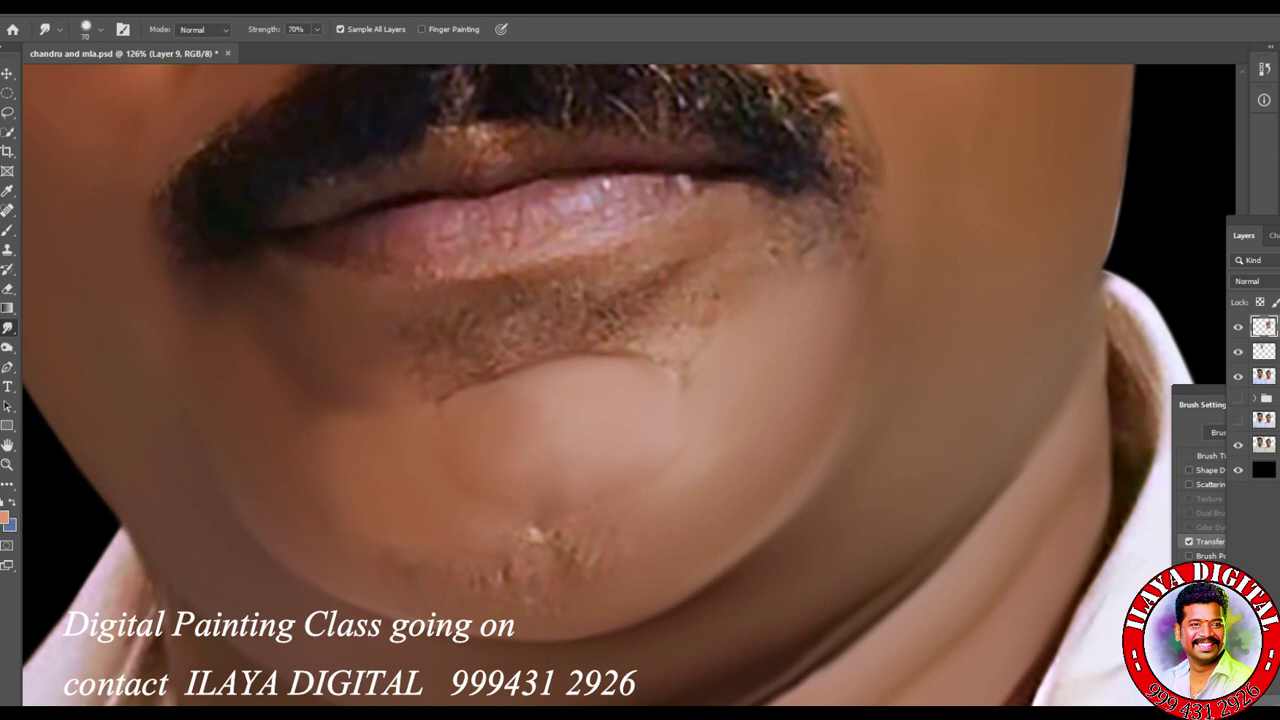
key(bracketright)
drag(496, 584, 540, 544)
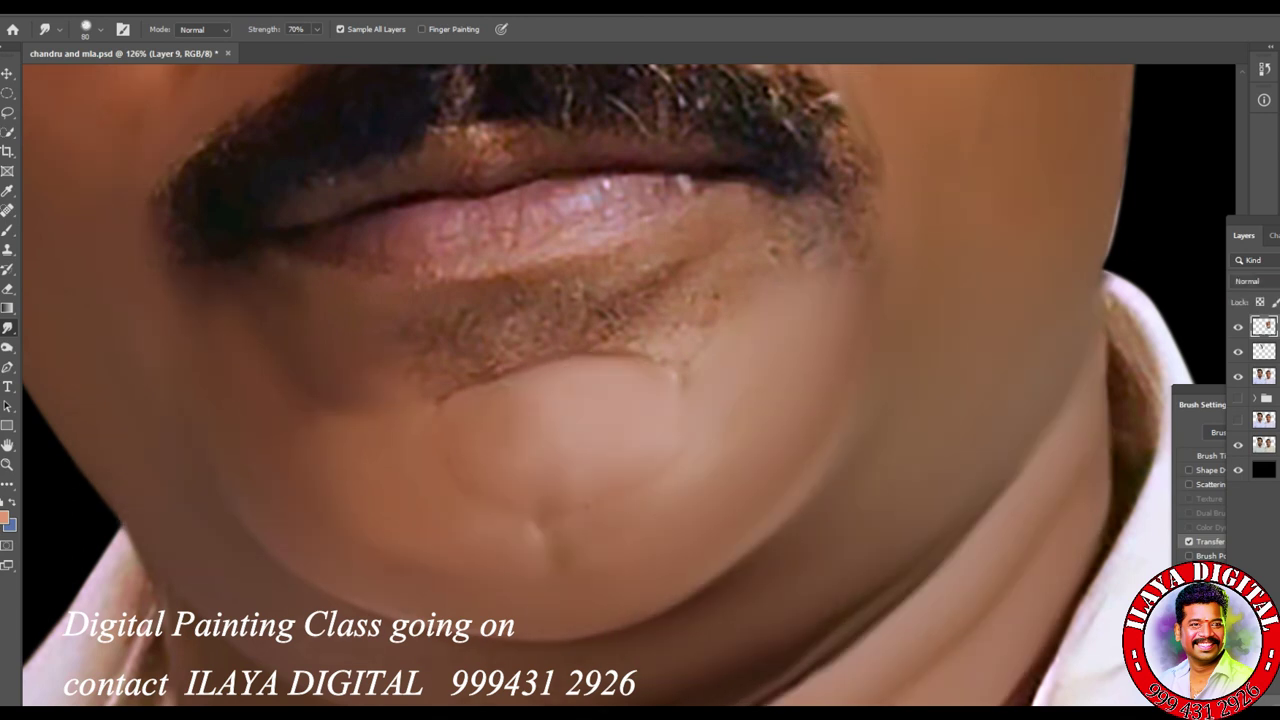
Step: Erase the smudging on the right side of the chin and blend that skin anew at 70% strength
key(e)
drag(810, 426, 825, 448)
drag(727, 390, 719, 466)
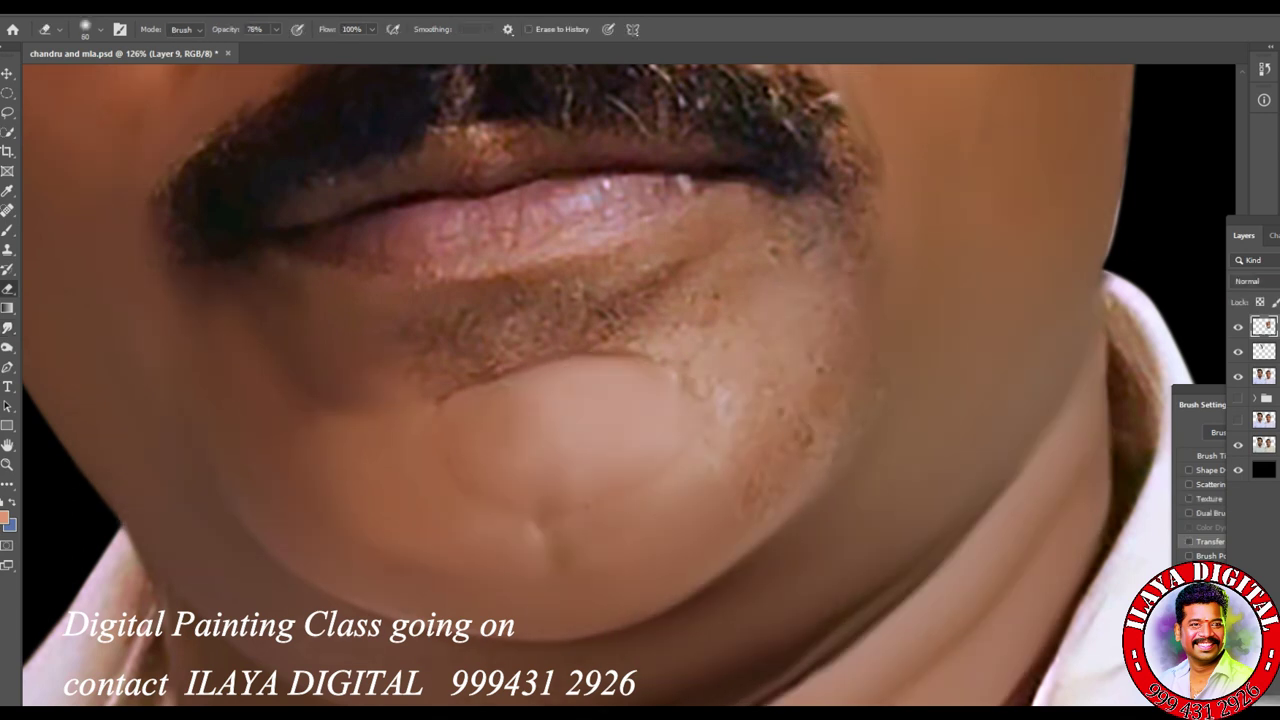
key(r)
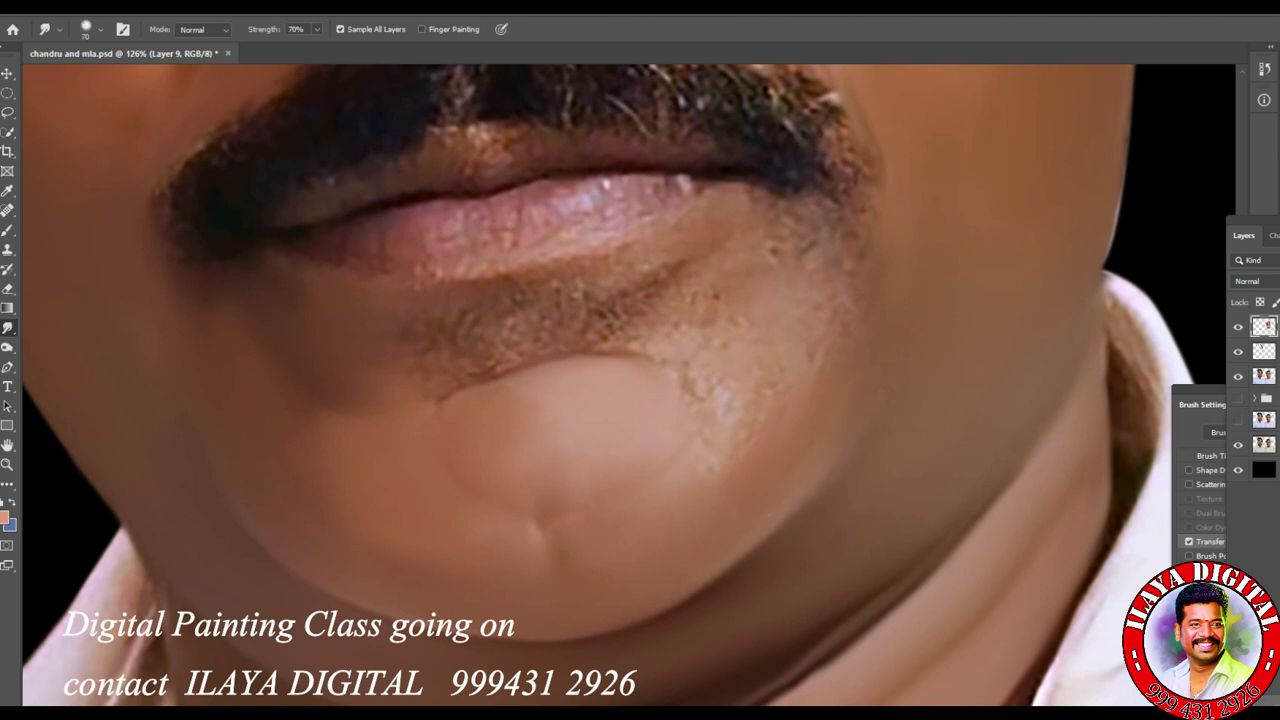
drag(690, 322, 734, 316)
drag(724, 404, 766, 390)
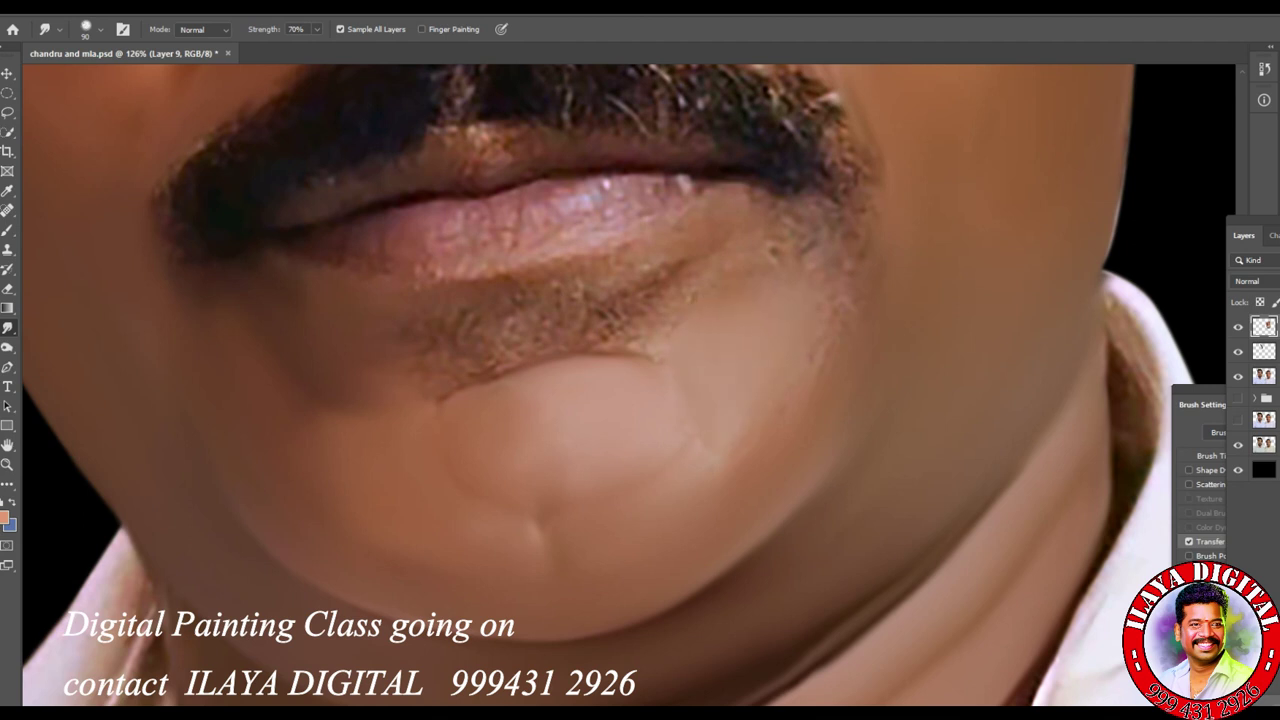
drag(712, 452, 718, 466)
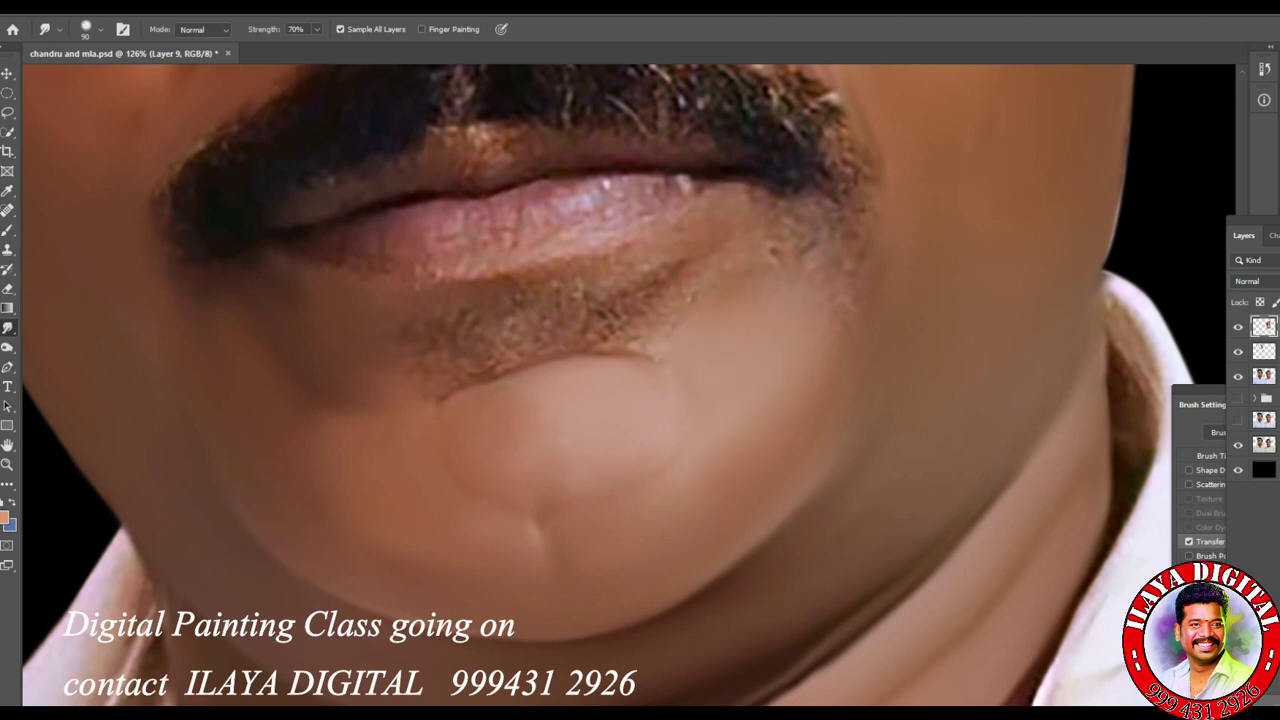
Step: Smooth the stubble between the lower lip and the chin crease, keeping the soft shadow under the lip
drag(646, 358, 652, 362)
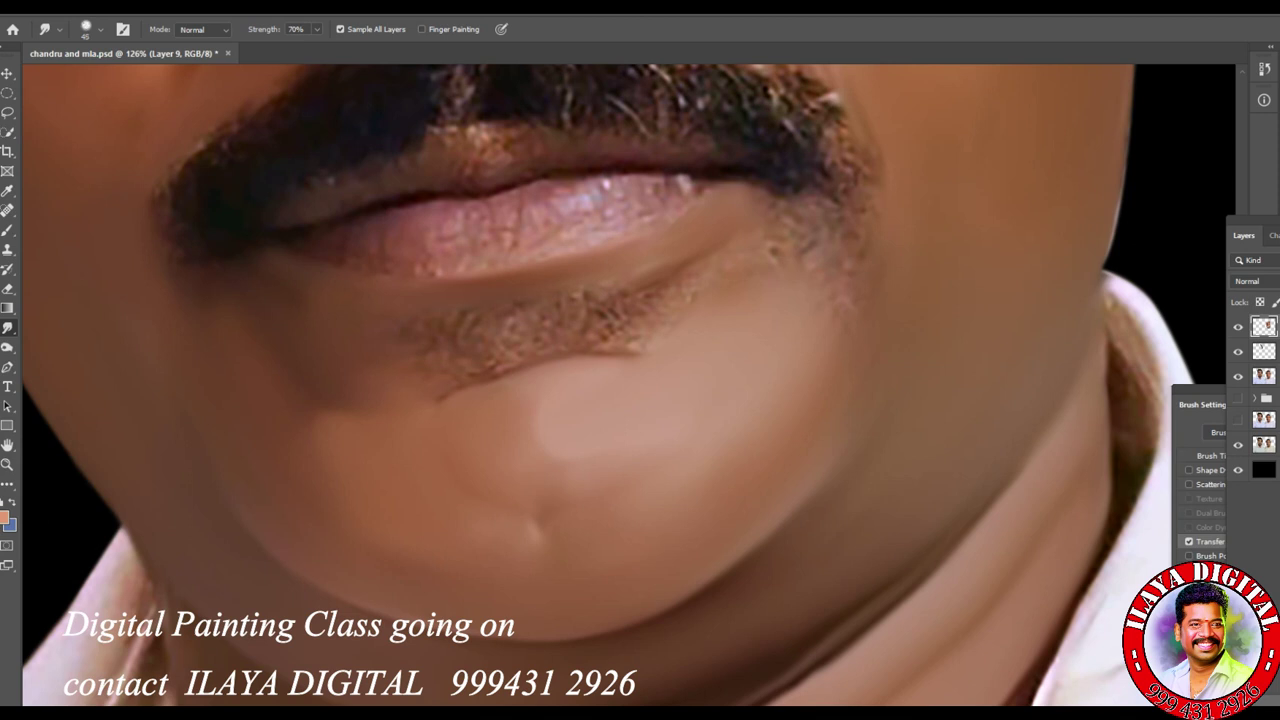
key(bracketright)
drag(445, 332, 580, 294)
drag(545, 362, 615, 335)
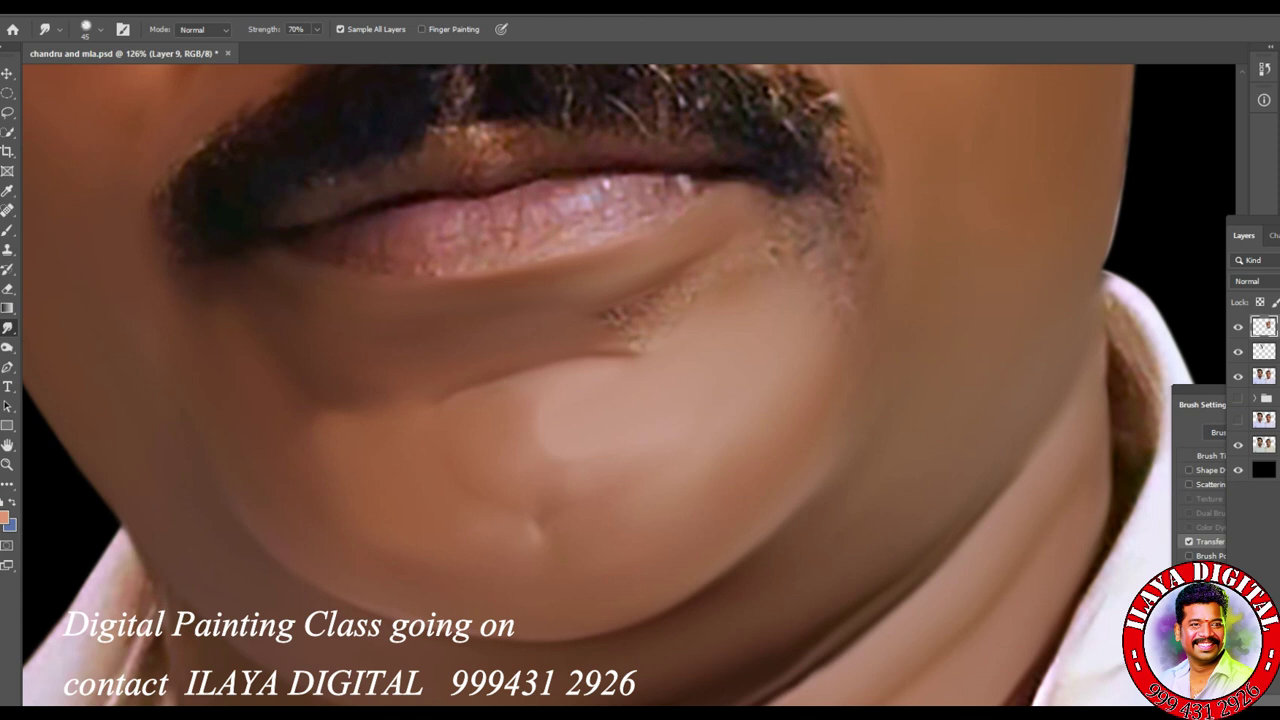
mouse_move(646, 304)
mouse_down()
mouse_move(654, 294)
mouse_move(640, 346)
mouse_up()
key(bracketright)
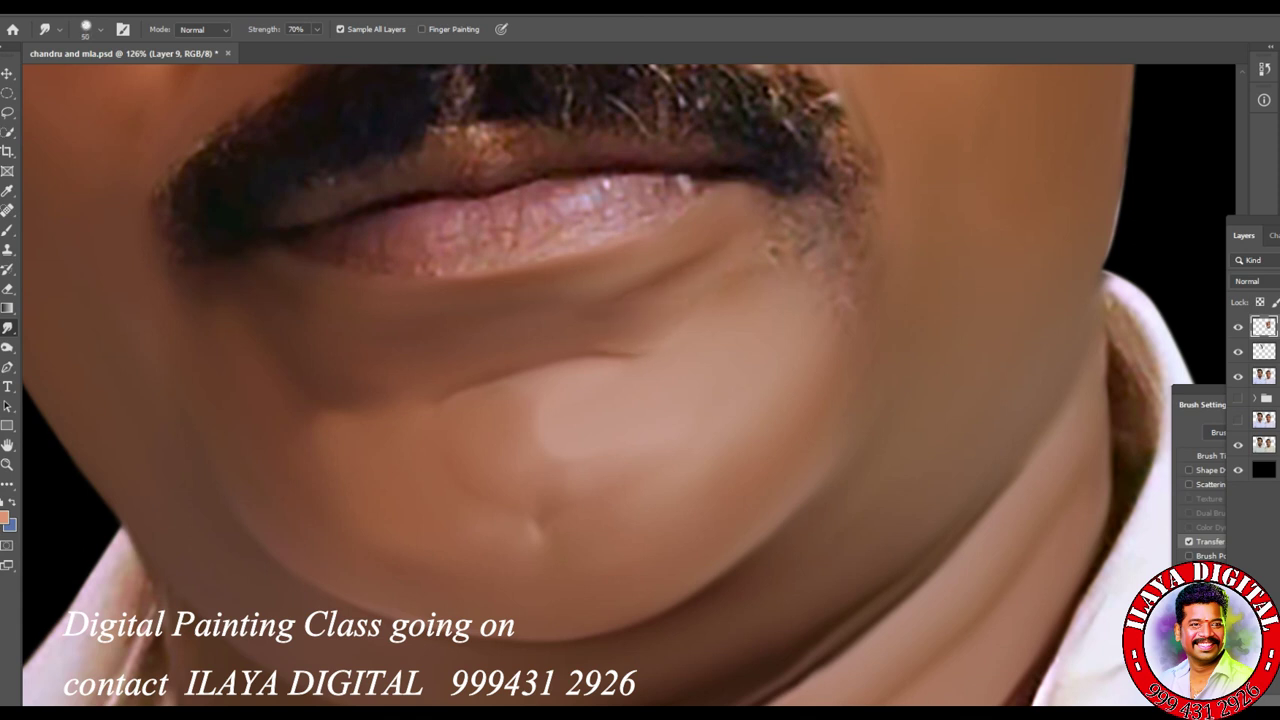
Step: Blend the stubble below the right end of the moustache and extend the light tone across the right of the chin
drag(776, 252, 768, 262)
mouse_move(802, 210)
mouse_down()
mouse_move(788, 220)
mouse_move(806, 254)
mouse_up()
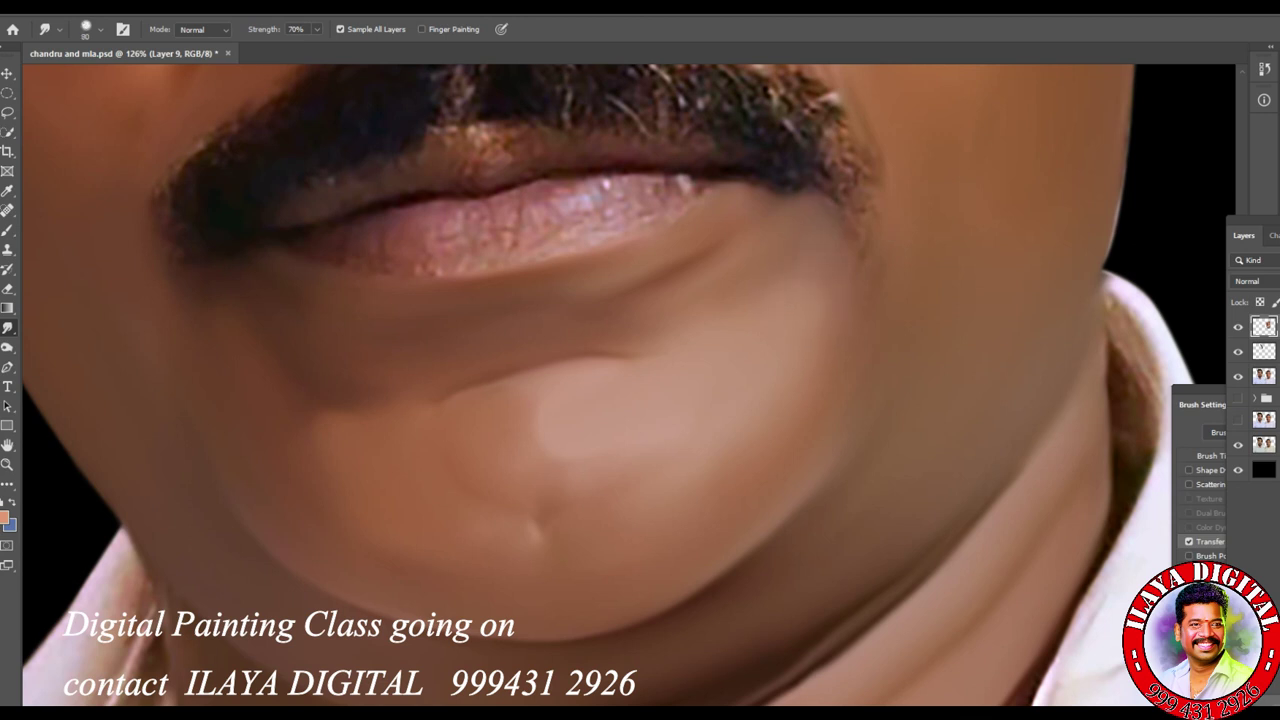
key(bracketright)
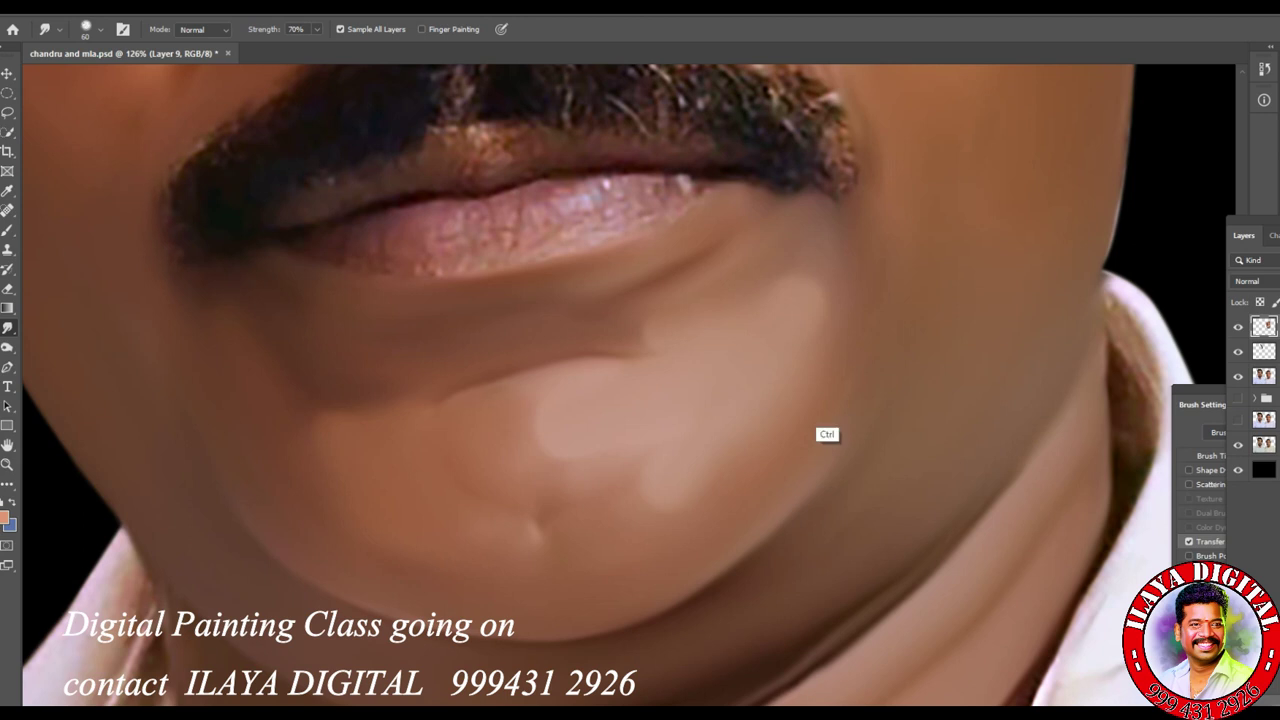
Step: Choose another brush tip for smudging with Transfer enabled, and smooth the middle of the dark line between the lips at size 20
scroll(880, 480, down, 8)
scroll(880, 480, up, 4)
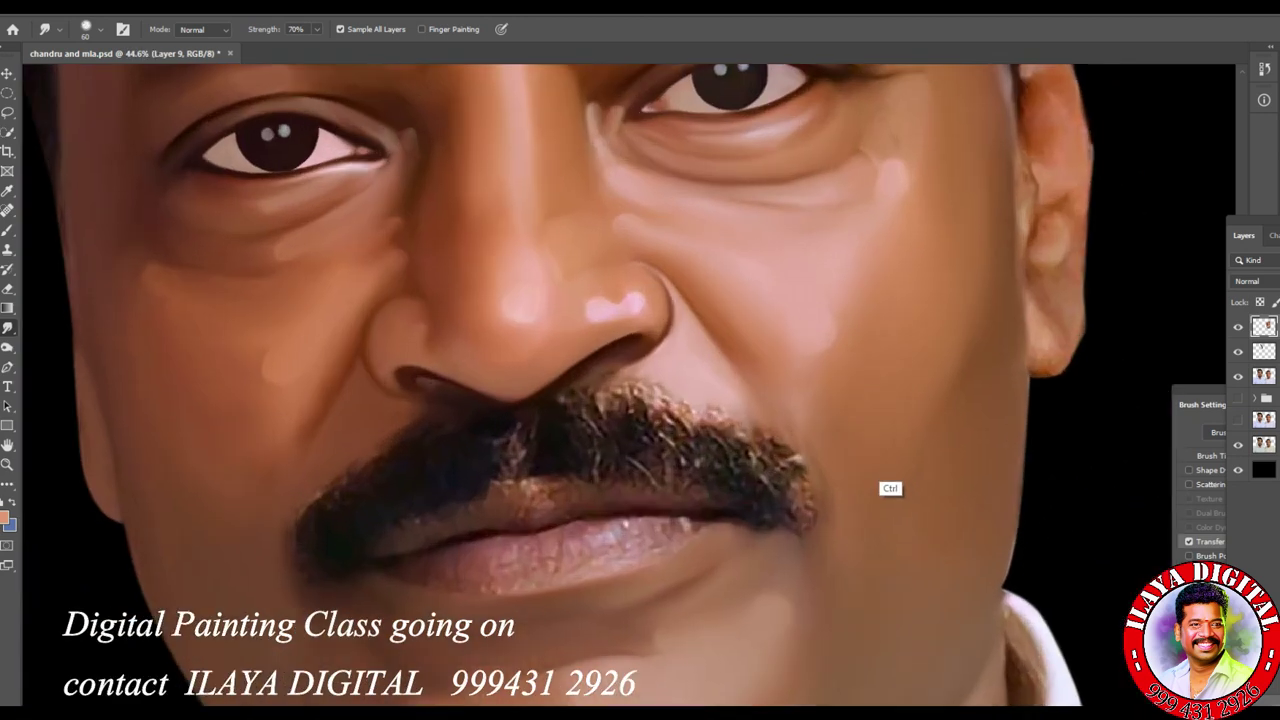
scroll(880, 480, up, 6)
scroll(590, 525, down, 3)
scroll(590, 525, up, 1)
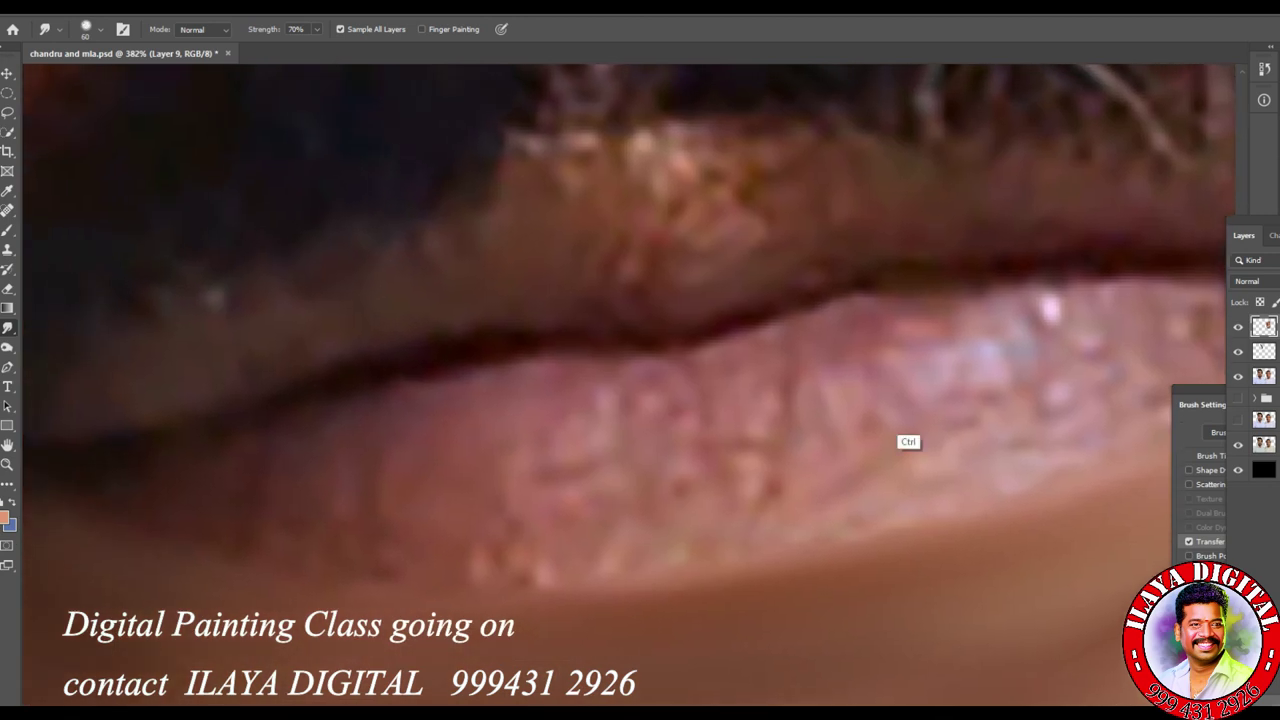
scroll(886, 452, down, 6)
scroll(886, 452, up, 6)
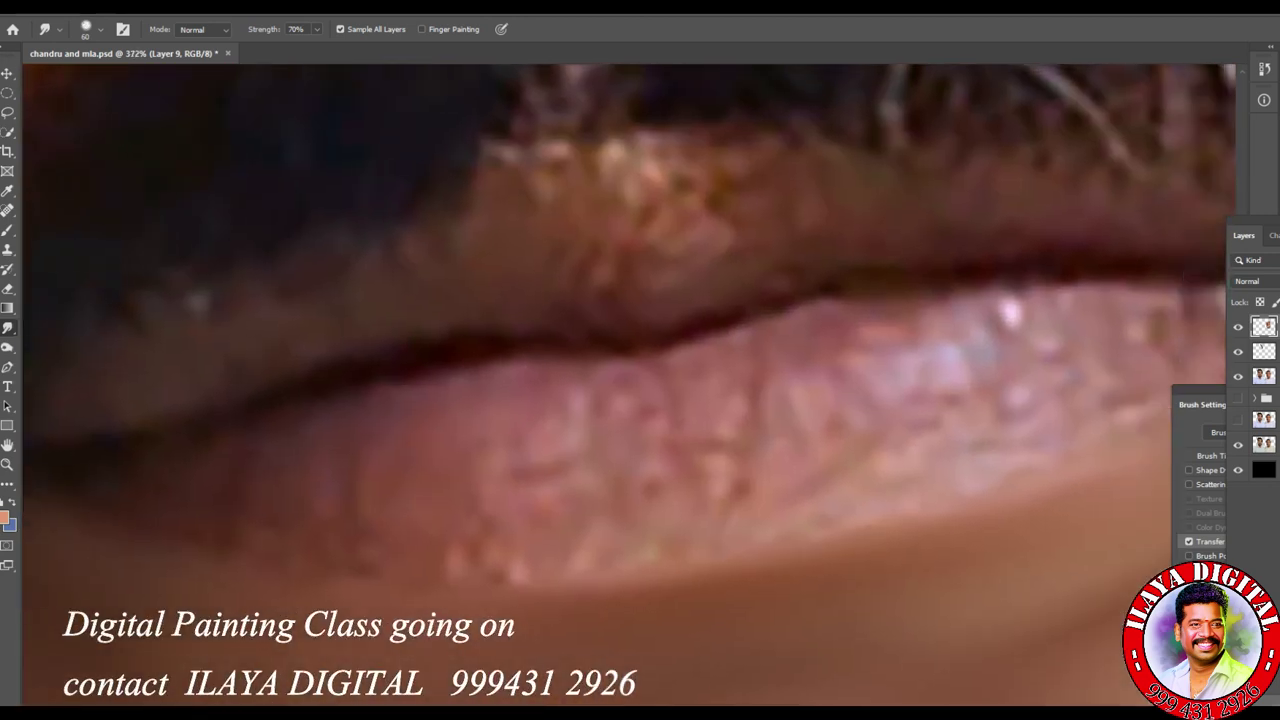
scroll(851, 463, down, 1)
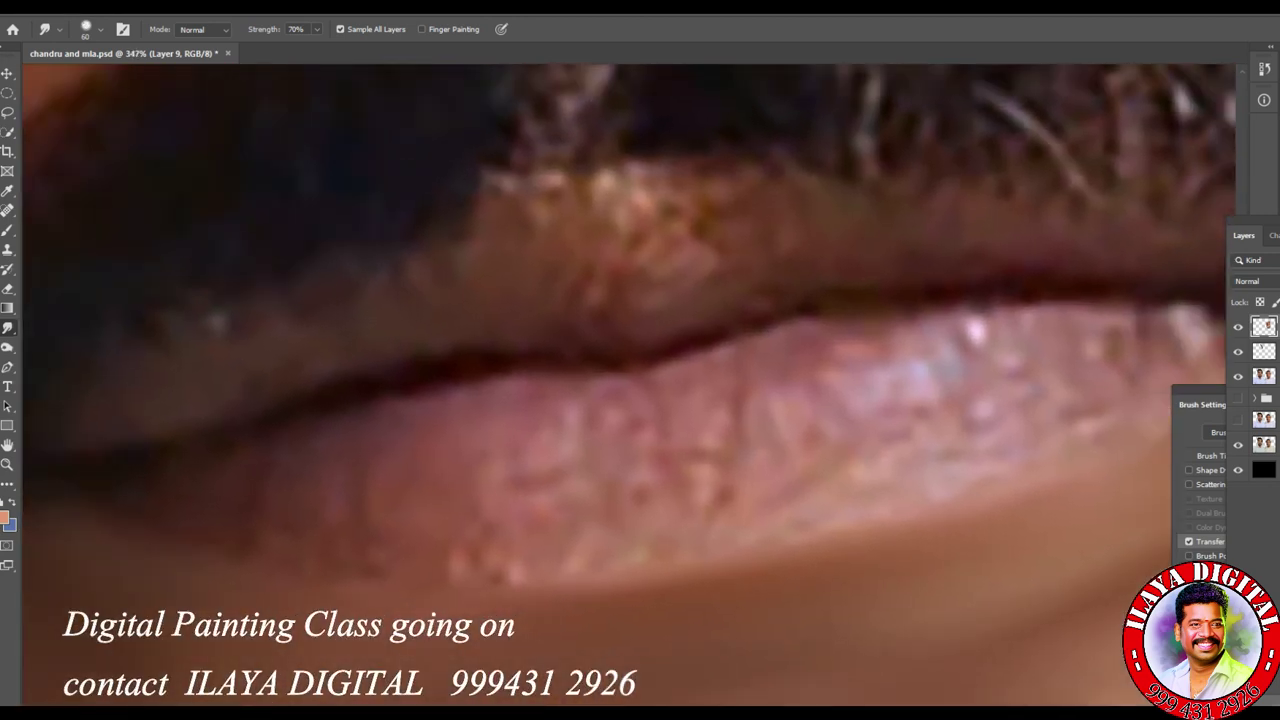
right_click(710, 357)
click(930, 655)
key(Return)
click(1202, 404)
click(1189, 541)
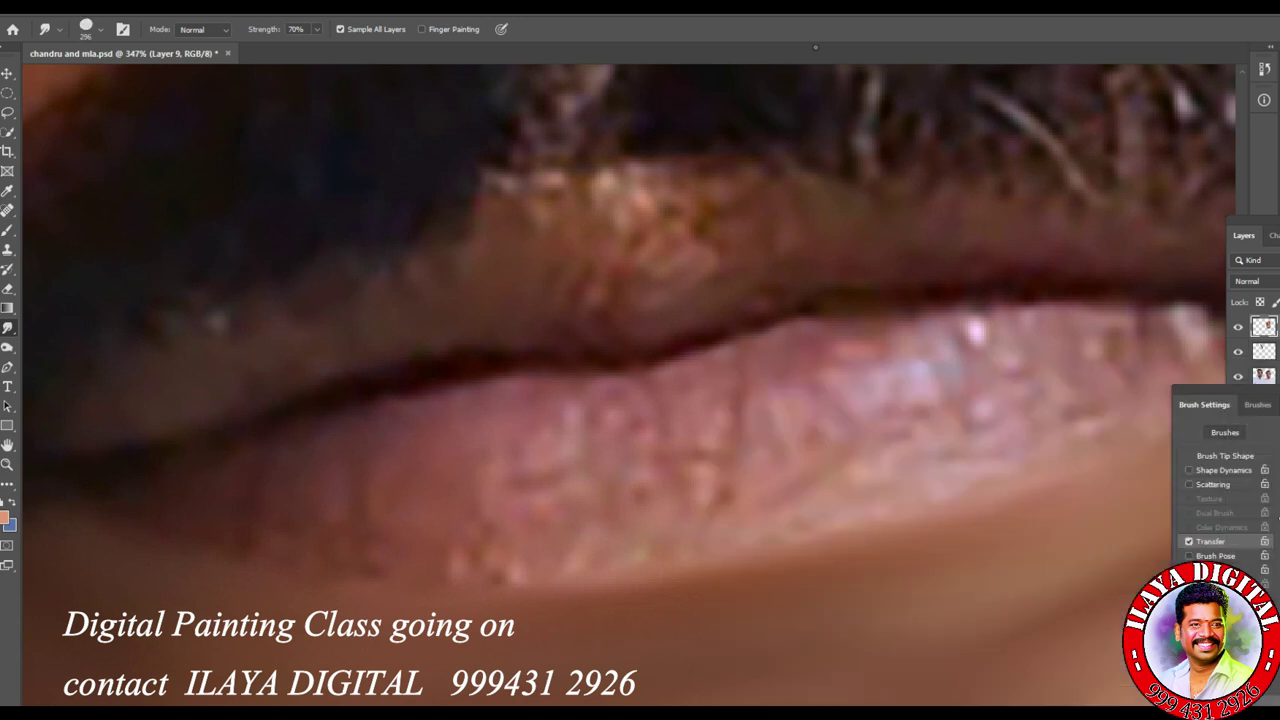
key(bracketleft)
drag(484, 380, 550, 372)
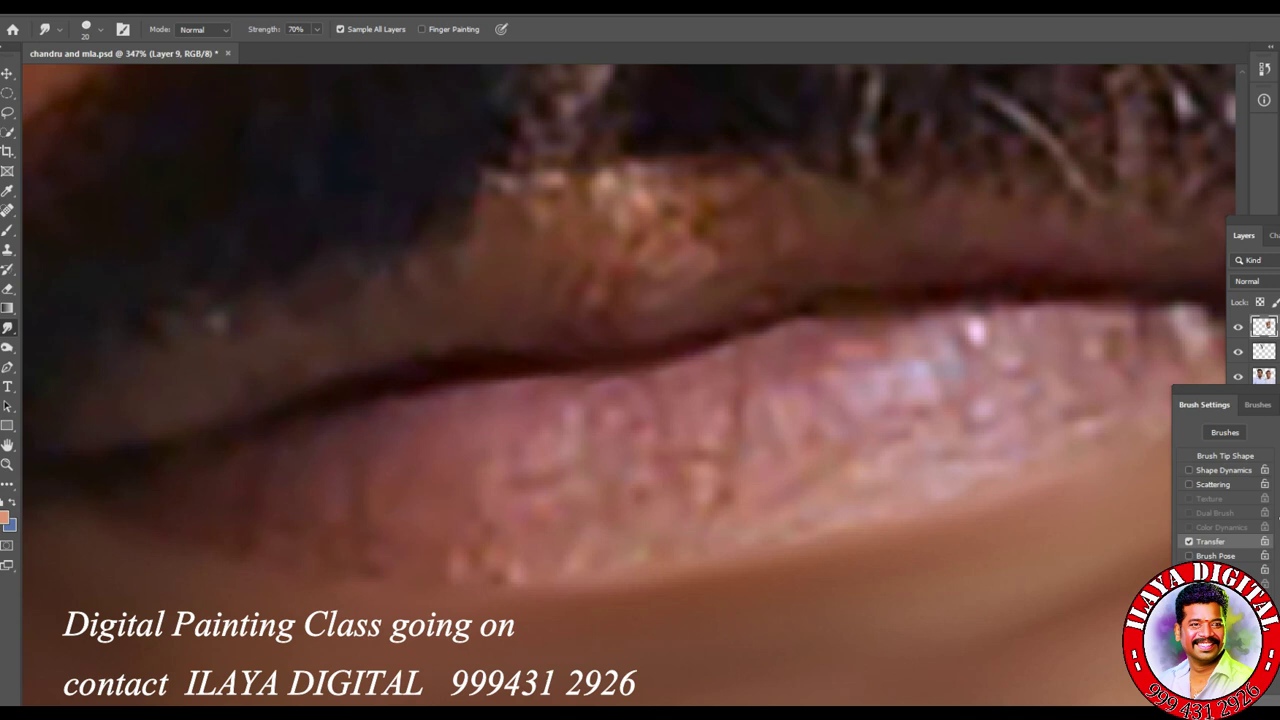
Step: Smudge the cracked texture and highlights of the lower lip into small smooth patches at 80% strength
key(bracketright)
drag(905, 410, 928, 406)
drag(670, 440, 784, 402)
key(bracketright)
drag(610, 436, 624, 430)
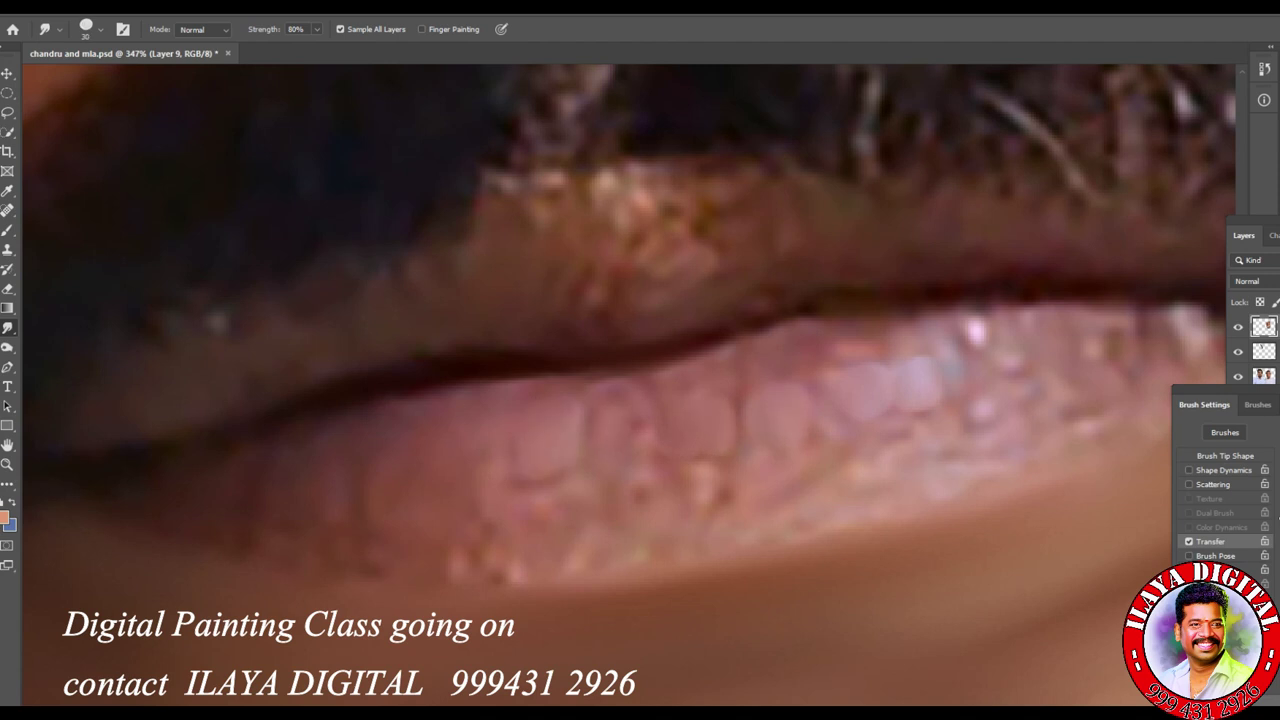
key(bracketleft)
key(bracketleft)
drag(970, 340, 994, 318)
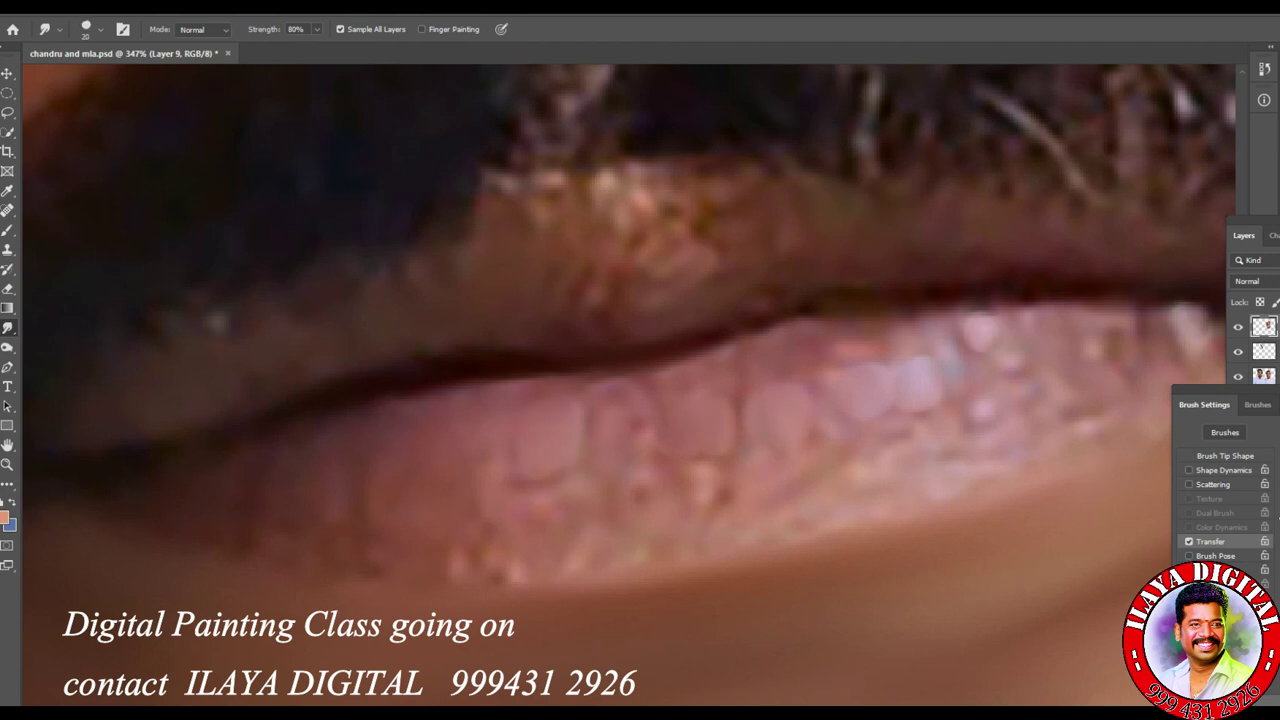
Step: Smudge the highlight at the right end of the lower lip and soften the lip's upper edge
drag(1112, 348, 1102, 344)
key(bracketright)
key(bracketleft)
mouse_move(500, 378)
mouse_down()
mouse_move(578, 372)
mouse_move(808, 312)
mouse_move(956, 300)
mouse_move(774, 335)
mouse_up()
Step: Smooth the speckled texture and bright spots in the middle of the upper lip with the smudge brush at size 30
key(bracketright)
key(bracketright)
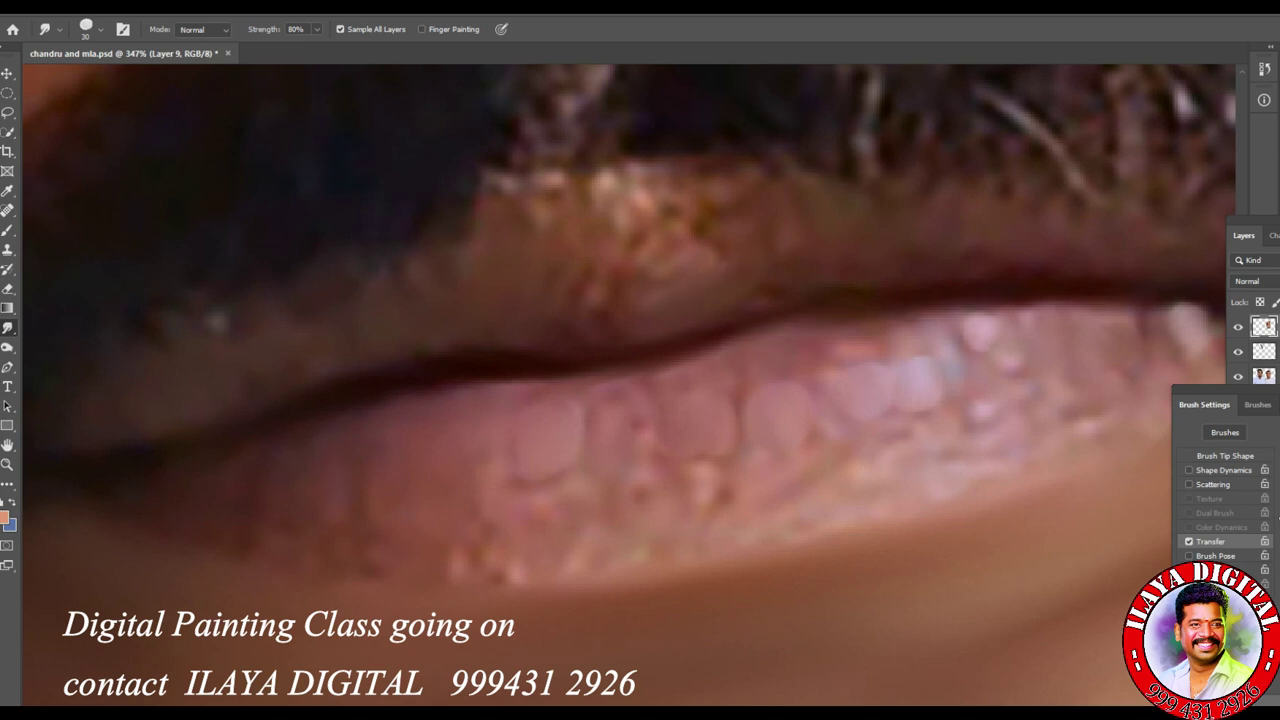
drag(640, 236, 648, 256)
drag(668, 214, 704, 252)
mouse_move(612, 270)
mouse_down()
mouse_move(588, 276)
mouse_move(586, 312)
mouse_move(602, 297)
mouse_up()
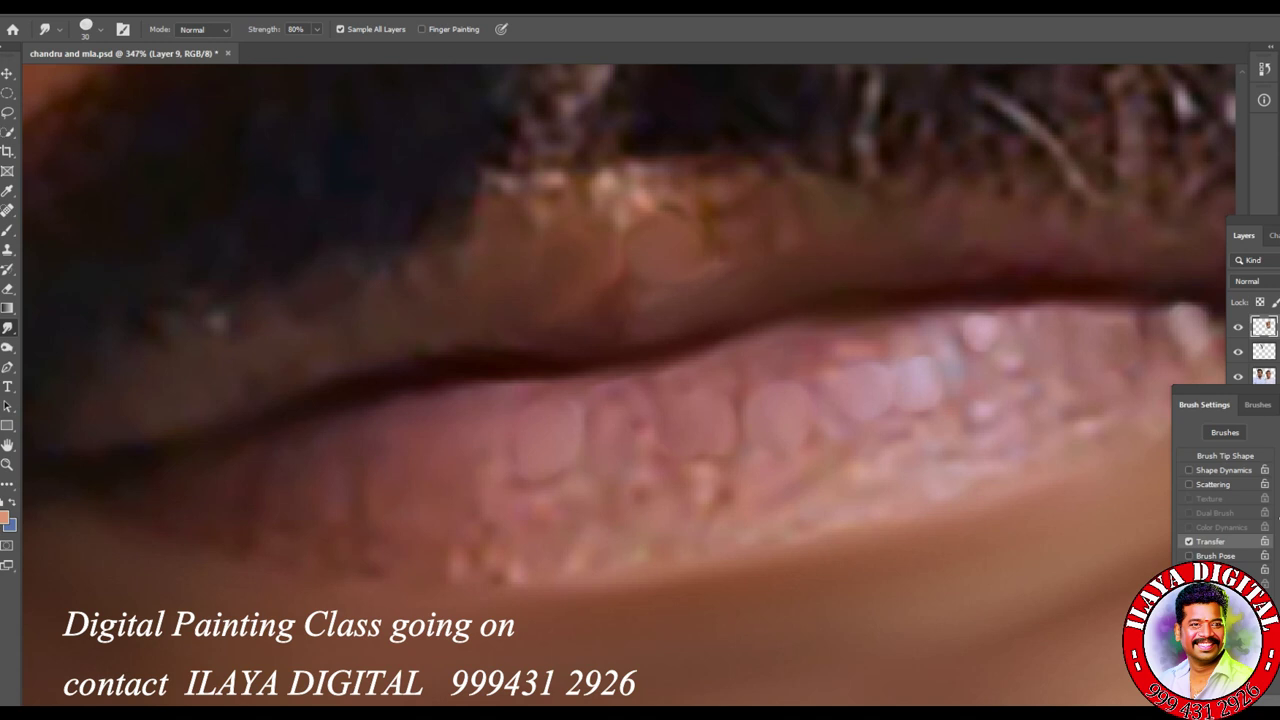
drag(710, 198, 769, 175)
key(bracketleft)
drag(641, 196, 610, 180)
key(bracketright)
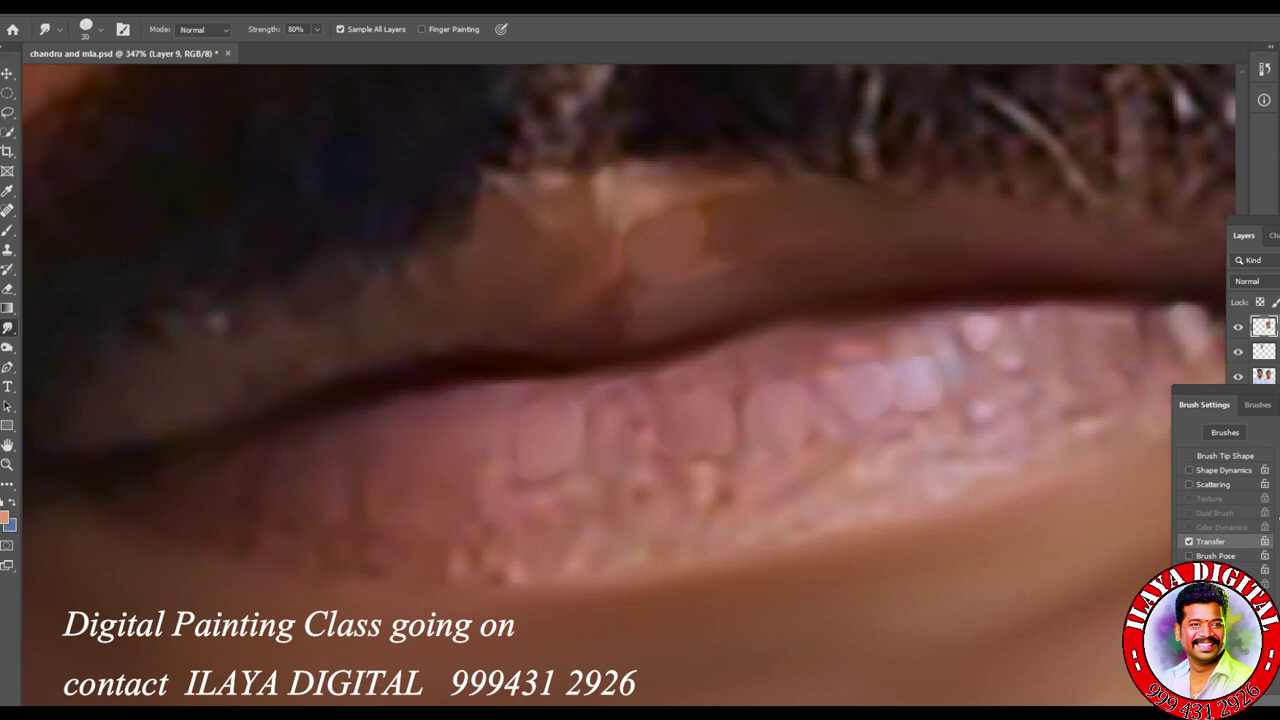
Step: Blend the center of the upper lip and the light skin along its upper edge into soft patches
scroll(605, 365, down, 5)
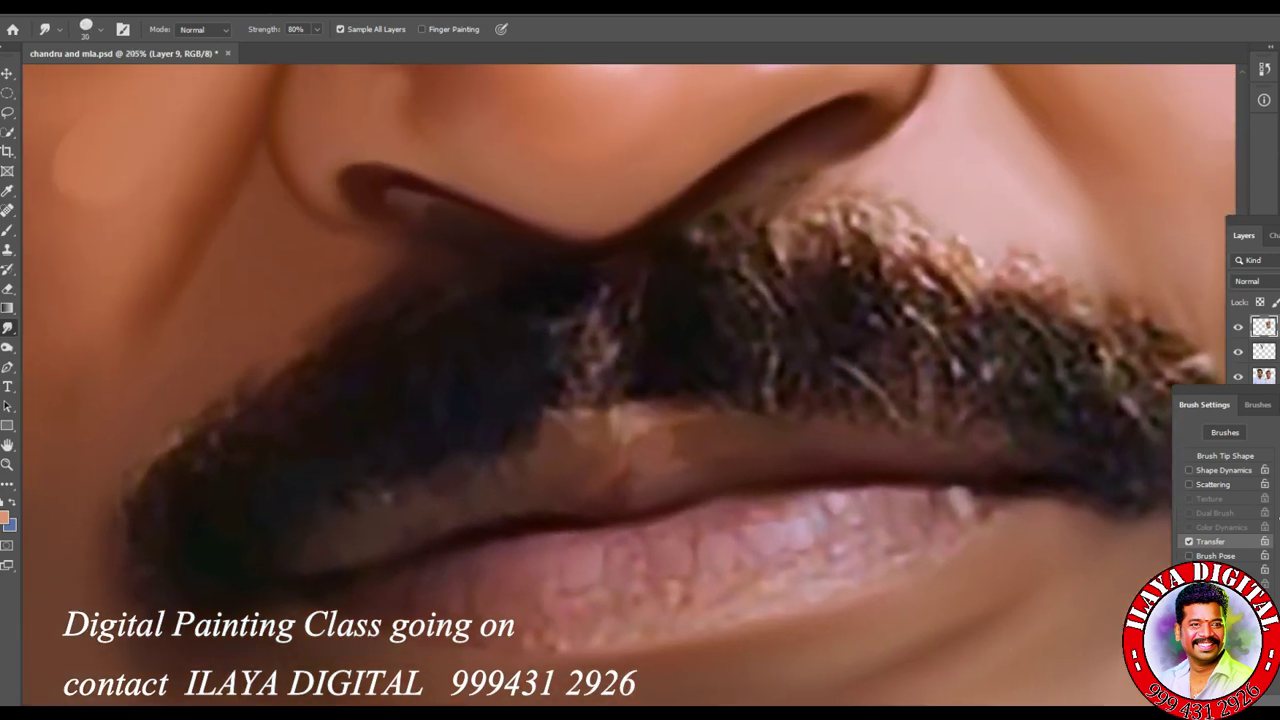
key(bracketright)
drag(660, 405, 585, 414)
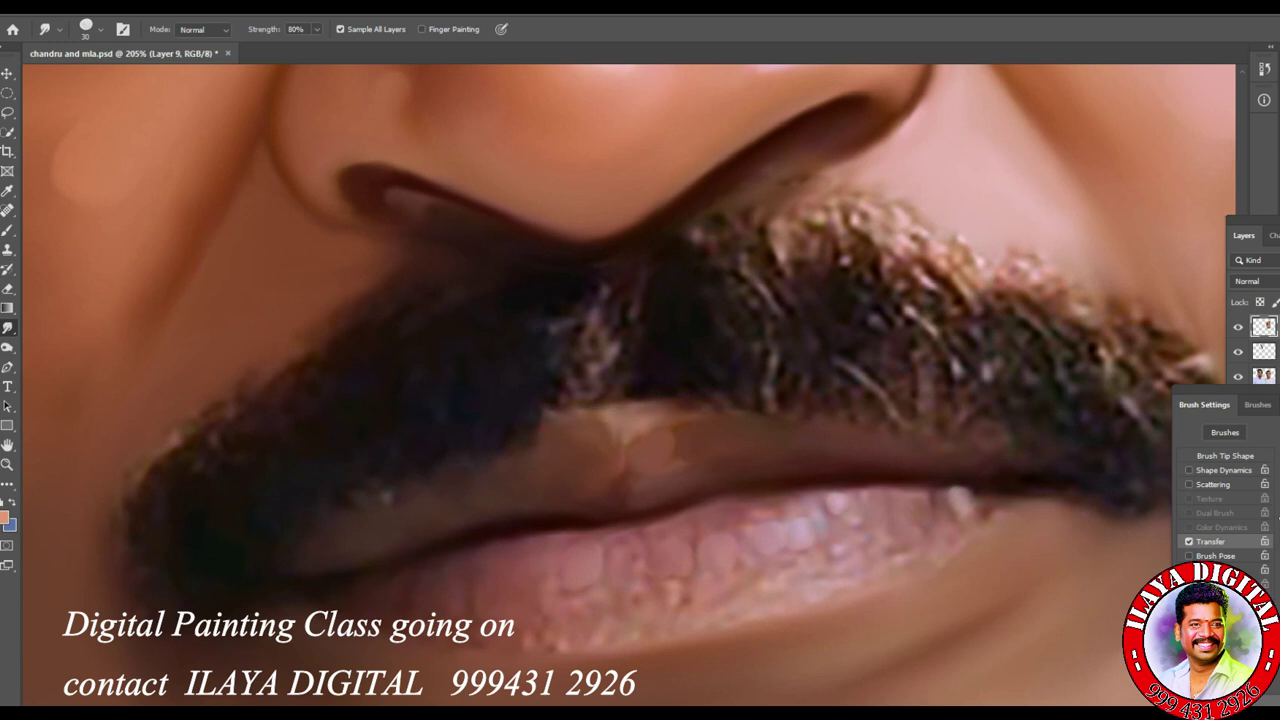
key(bracketleft)
drag(677, 430, 677, 450)
drag(599, 405, 599, 418)
Step: Smudge the light hairs in the moustache's middle gap and the specks along its lower edge at size 35
mouse_move(597, 310)
mouse_down()
mouse_move(614, 354)
mouse_move(602, 378)
mouse_up()
mouse_move(766, 384)
mouse_down()
mouse_move(768, 398)
mouse_move(798, 406)
mouse_up()
drag(900, 410, 906, 426)
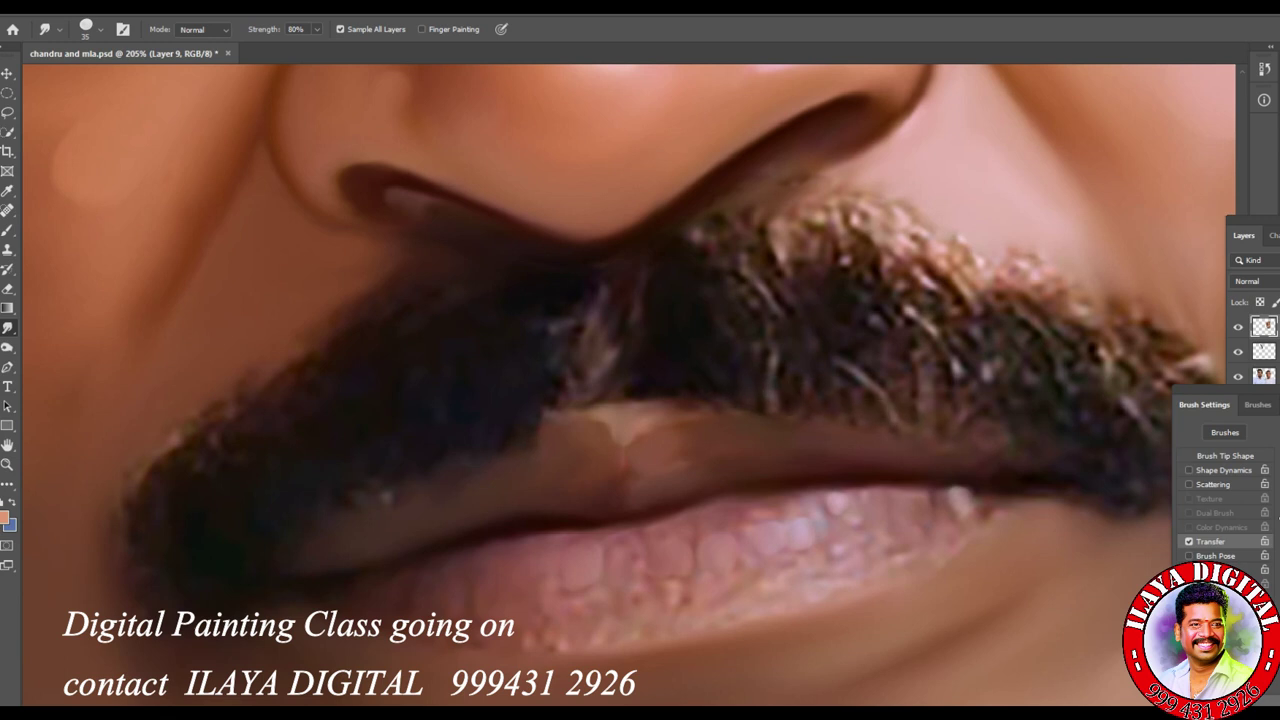
drag(376, 482, 392, 504)
drag(340, 512, 352, 516)
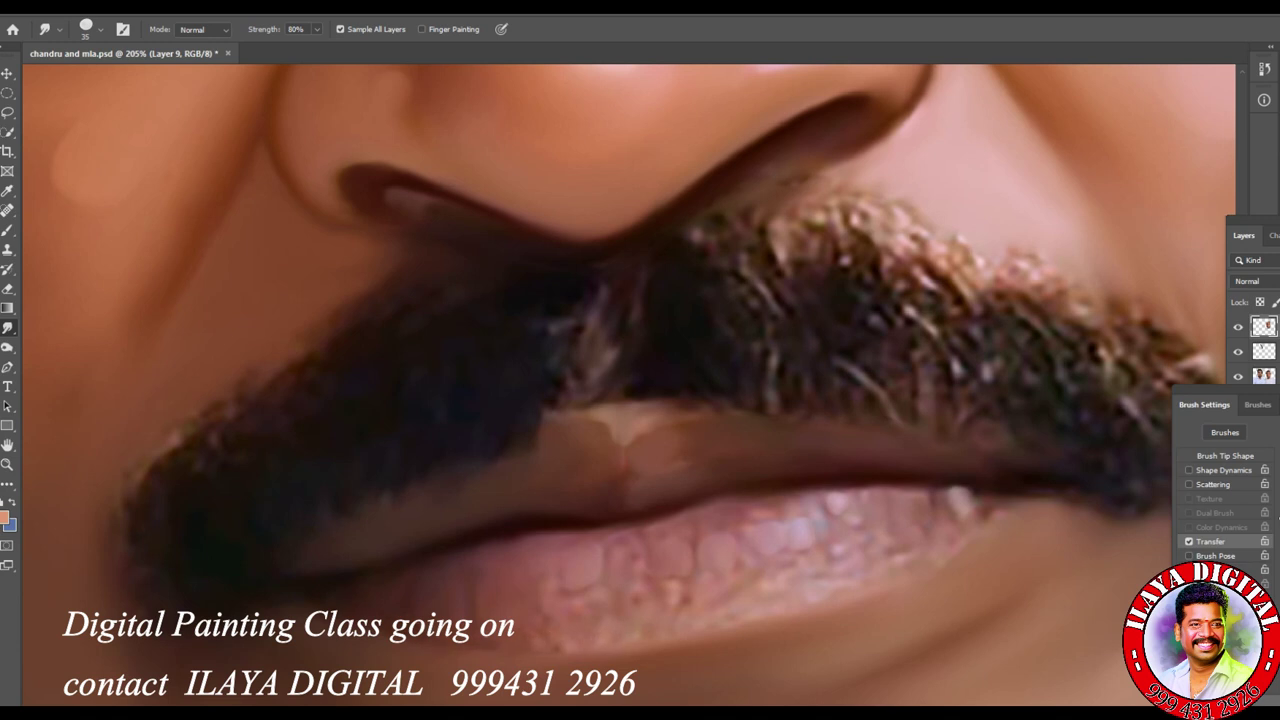
Step: Choose a brush tip for smudging with Transfer enabled and set its size to 25
key(bracketleft)
key(bracketleft)
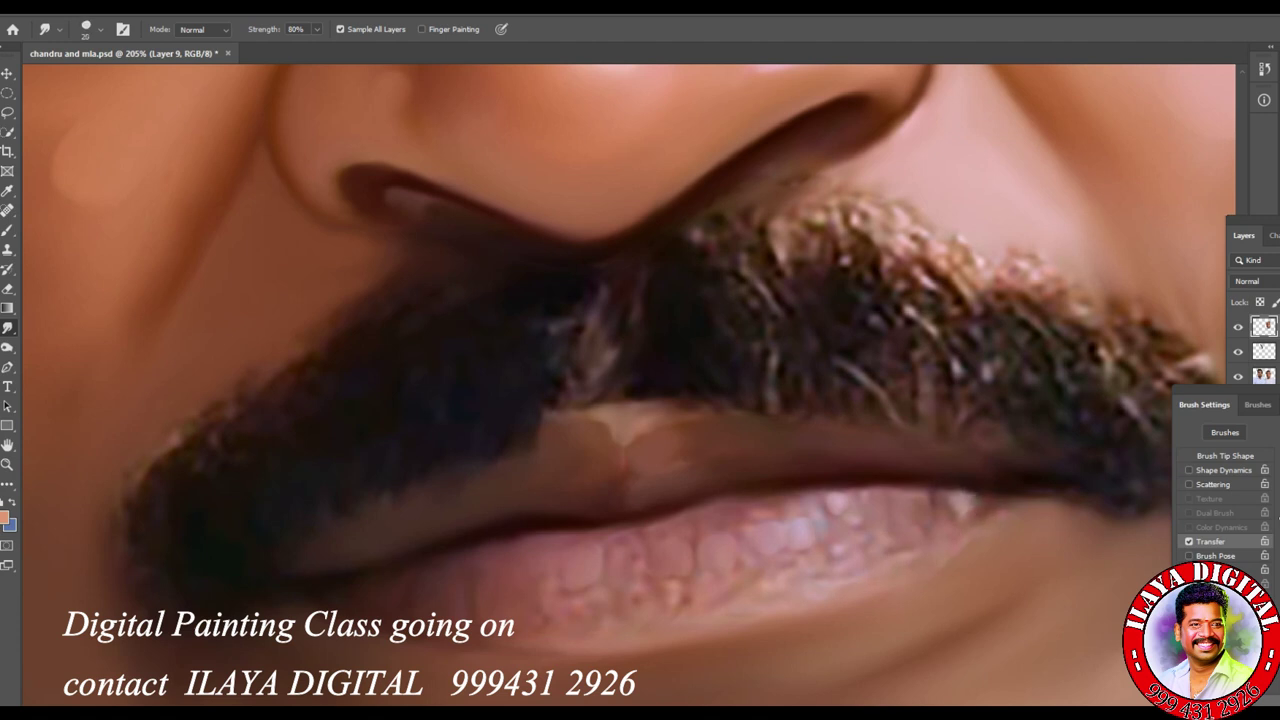
right_click(684, 376)
double_click(760, 690)
key(bracketleft)
key(bracketleft)
key(bracketleft)
key(bracketleft)
key(bracketleft)
key(bracketleft)
key(bracketleft)
key(bracketleft)
key(bracketleft)
key(bracketleft)
key(bracketleft)
key(bracketleft)
key(bracketleft)
key(bracketleft)
key(bracketleft)
key(bracketleft)
key(bracketleft)
key(bracketleft)
key(bracketleft)
key(bracketright)
key(ctrl)
click(1189, 541)
Step: Smudge the remaining cracks and highlights of the lower lip into a smooth surface at size 25 and 80% strength
scroll(600, 630, down, 3)
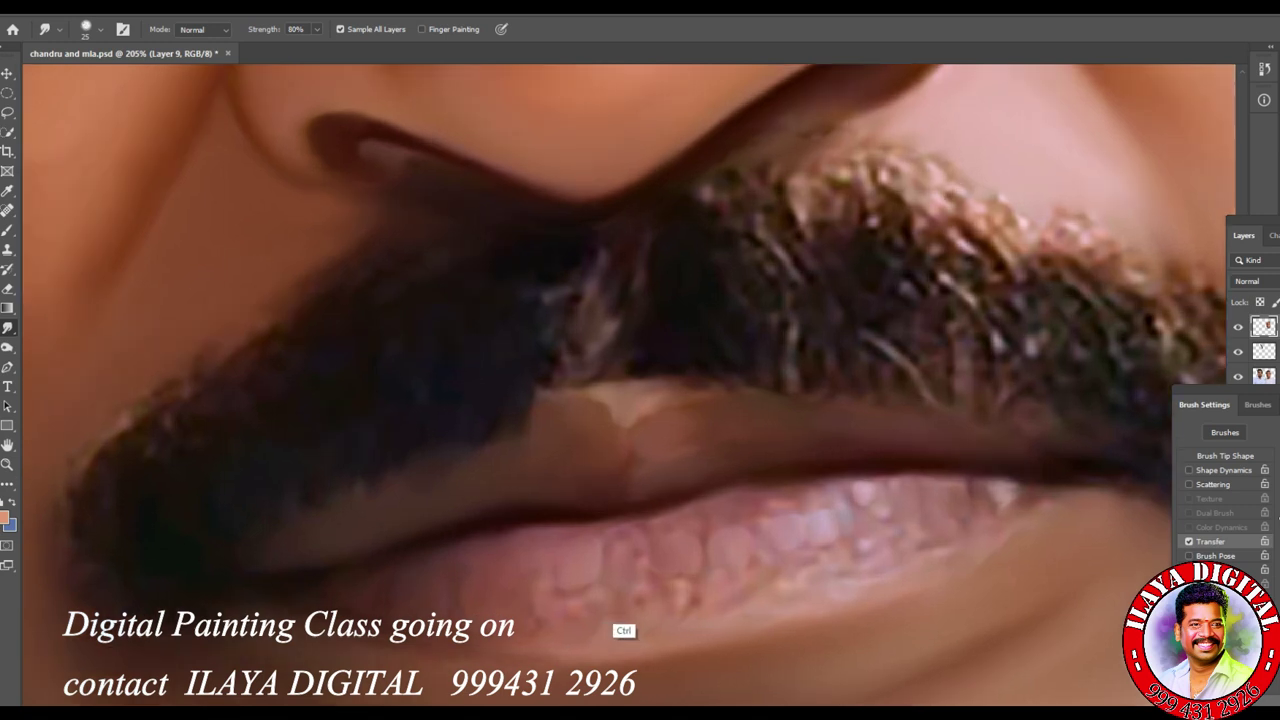
scroll(600, 630, up, 2)
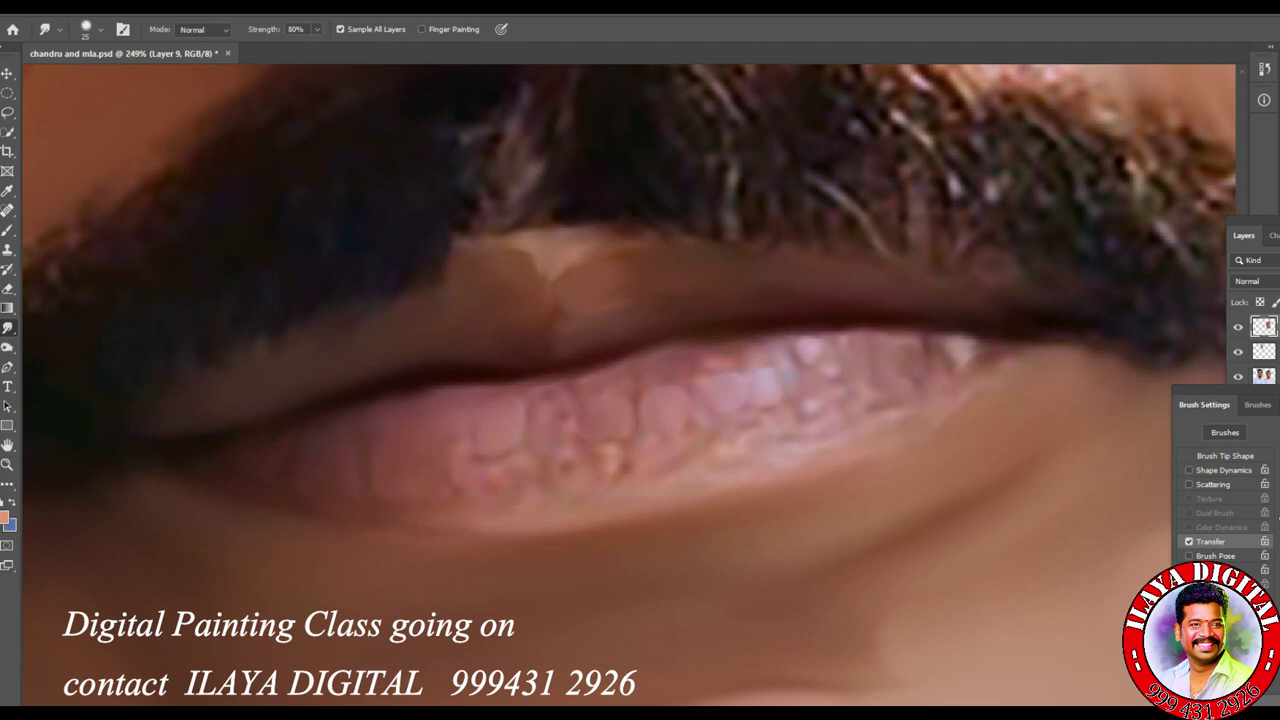
drag(462, 523, 364, 518)
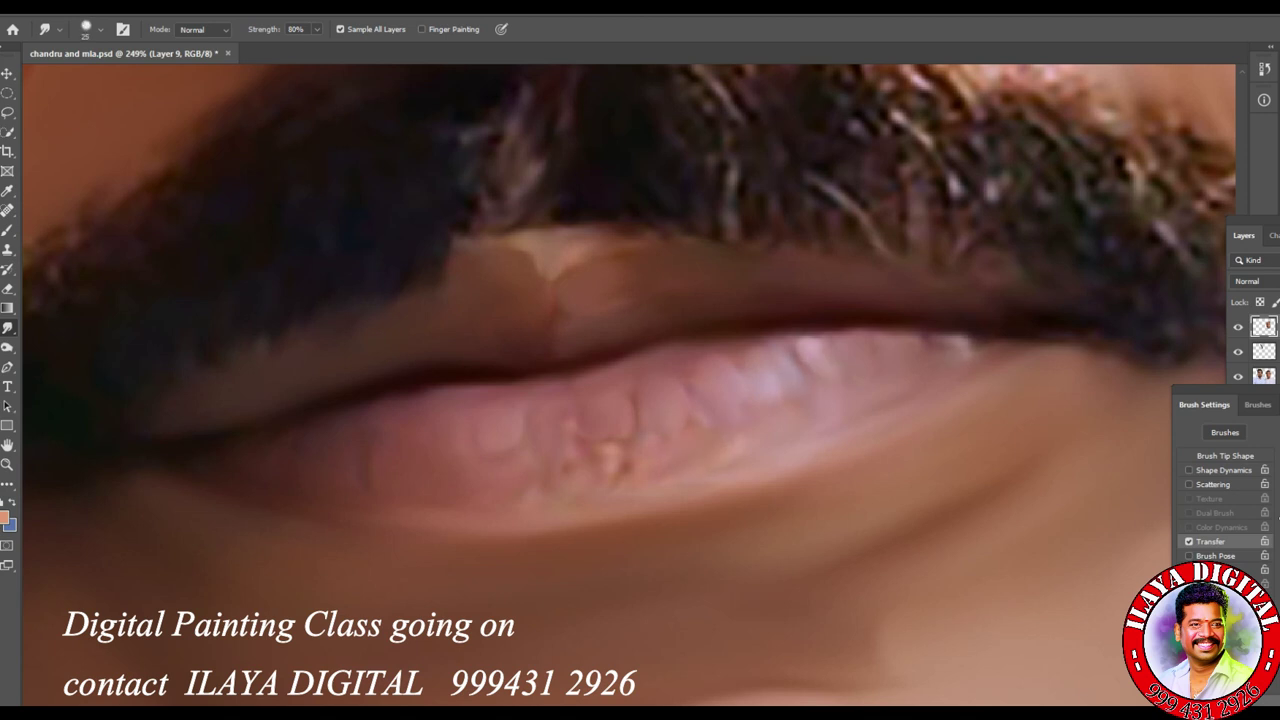
drag(624, 468, 608, 452)
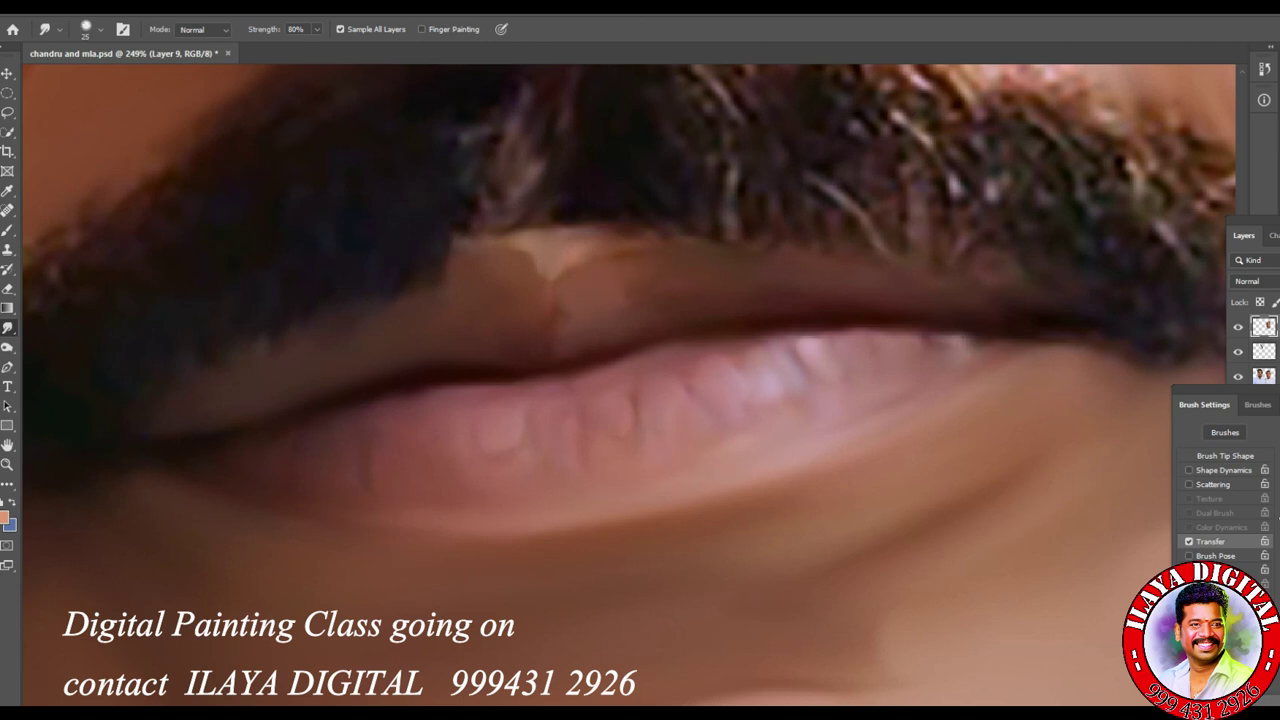
Step: Erase part of the smudging around the moustache's middle gap above the upper lip, and return to the Smudge tool
scroll(776, 434, down, 6)
scroll(674, 451, up, 6)
key(e)
drag(608, 297, 660, 297)
scroll(690, 470, up, 2)
key(r)
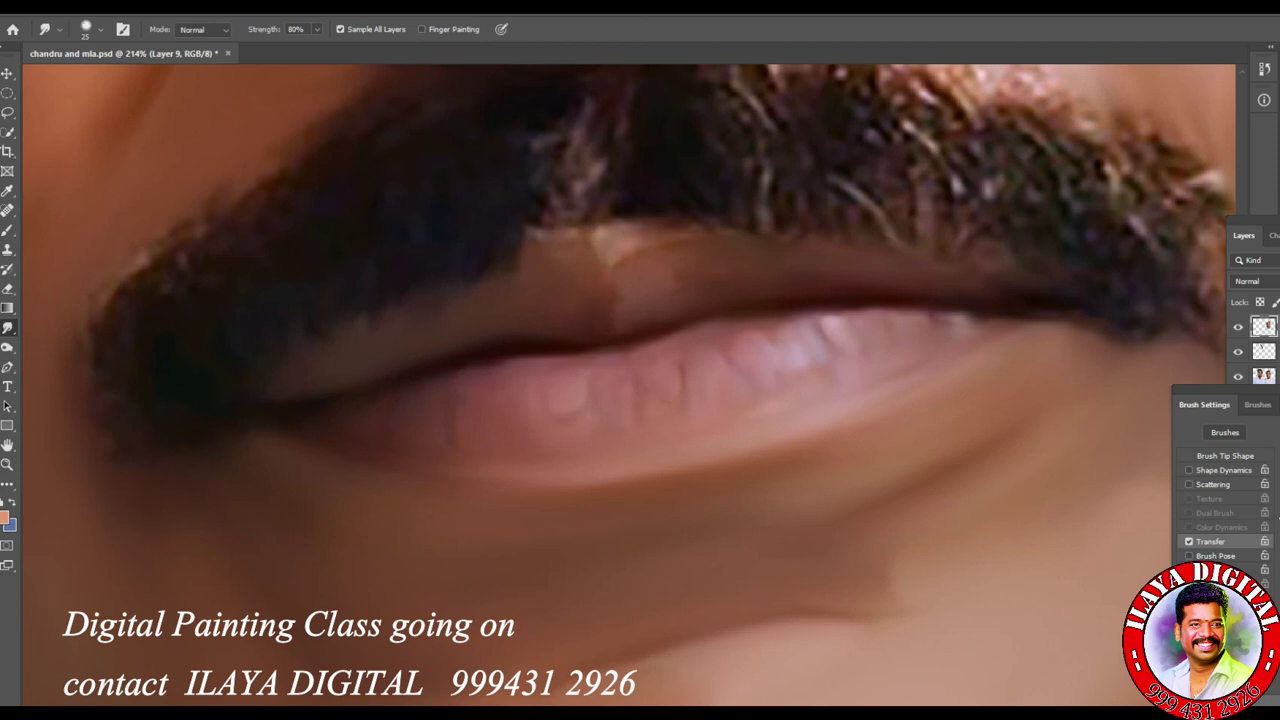
Step: Examine the blended skin around the mouth, chin, cheeks and nose
scroll(800, 530, down, 8)
scroll(783, 540, up, 3)
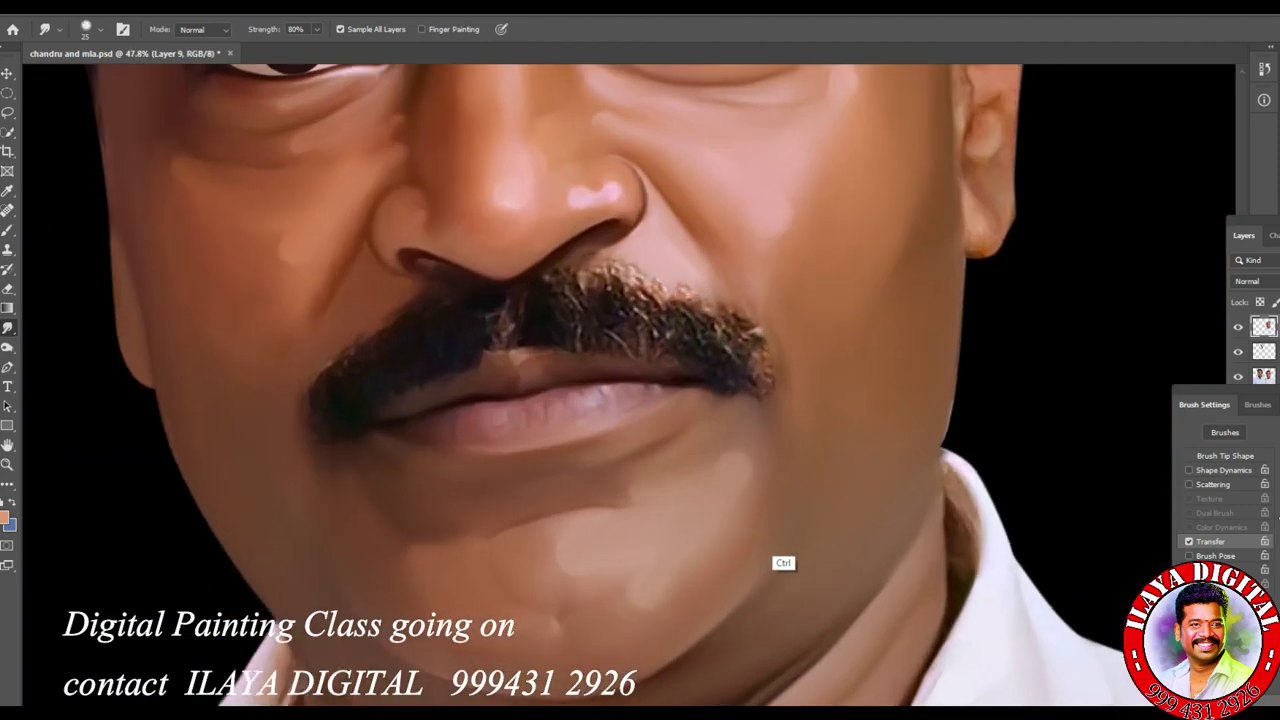
scroll(760, 430, up, 3)
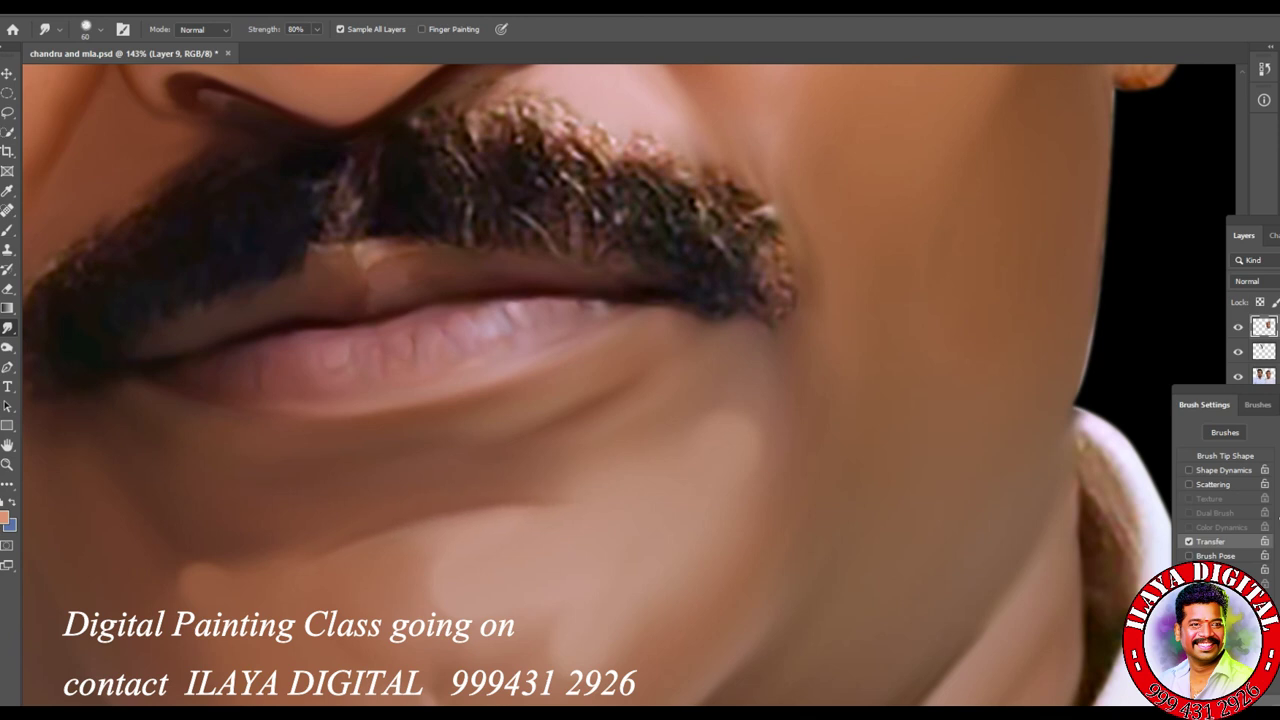
scroll(865, 497, down, 3)
scroll(865, 497, up, 3)
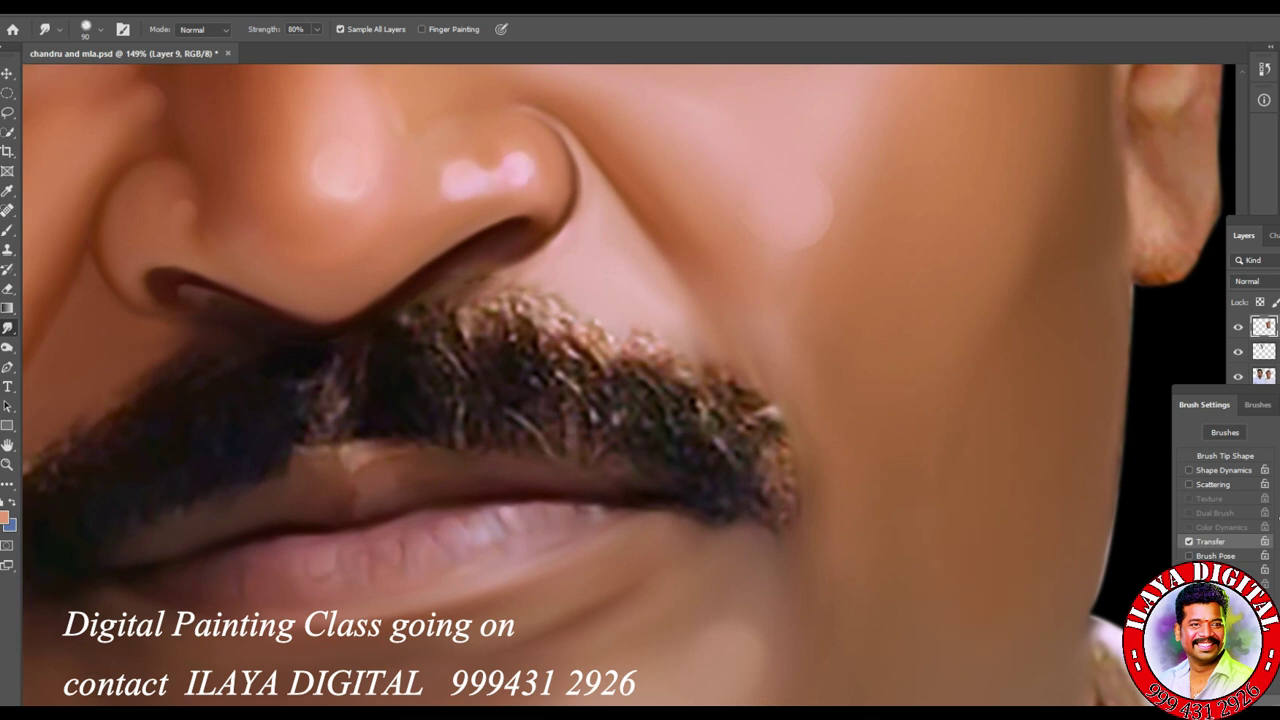
scroll(349, 431, up, 4)
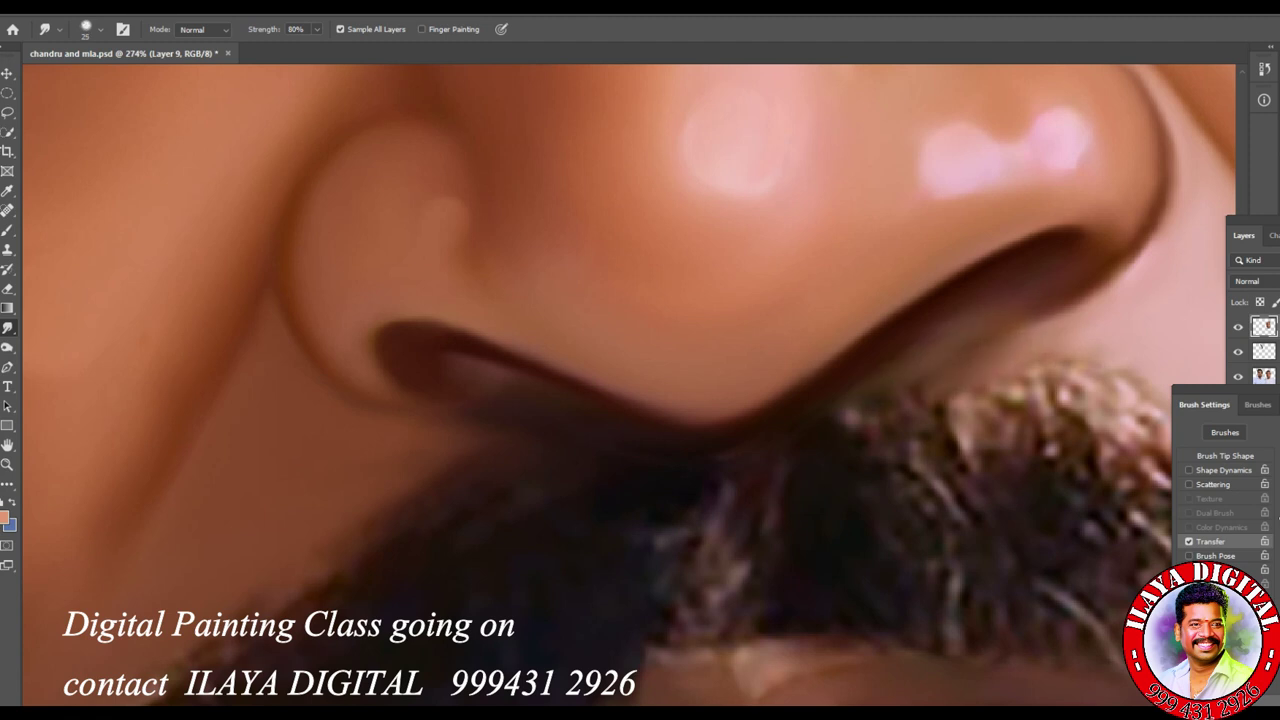
scroll(743, 561, down, 8)
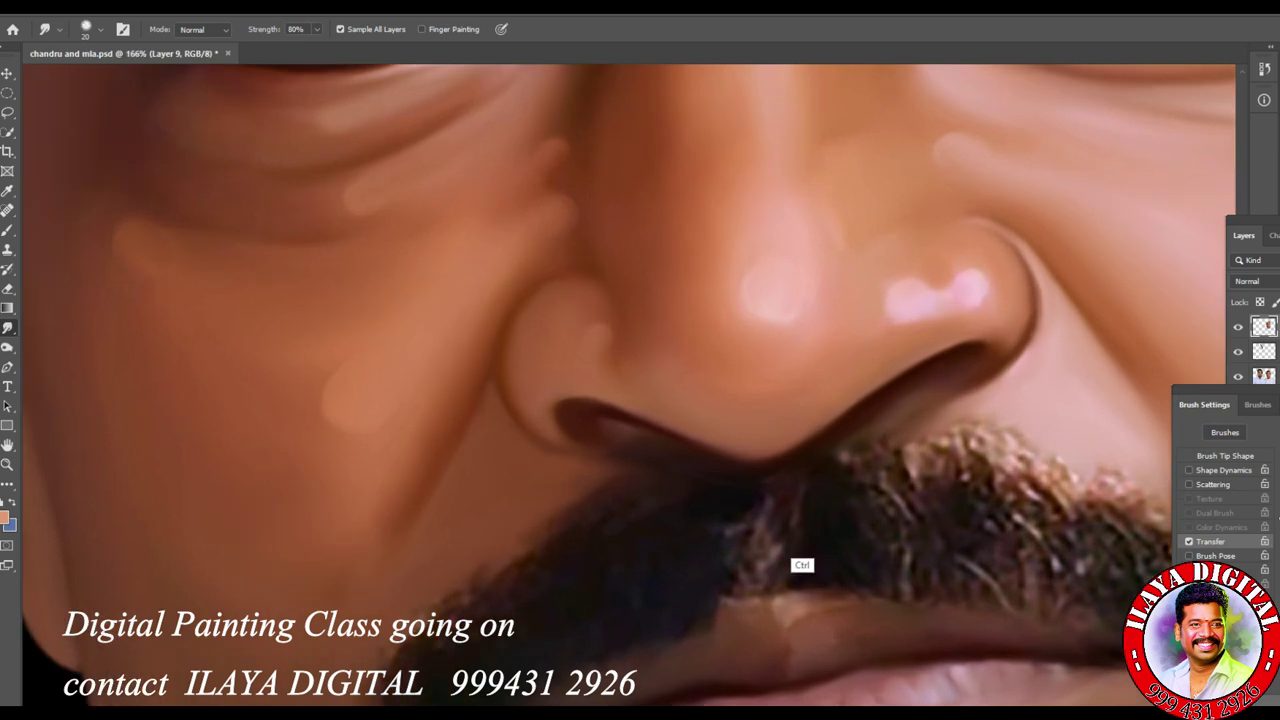
scroll(743, 561, up, 5)
scroll(743, 561, up, 4)
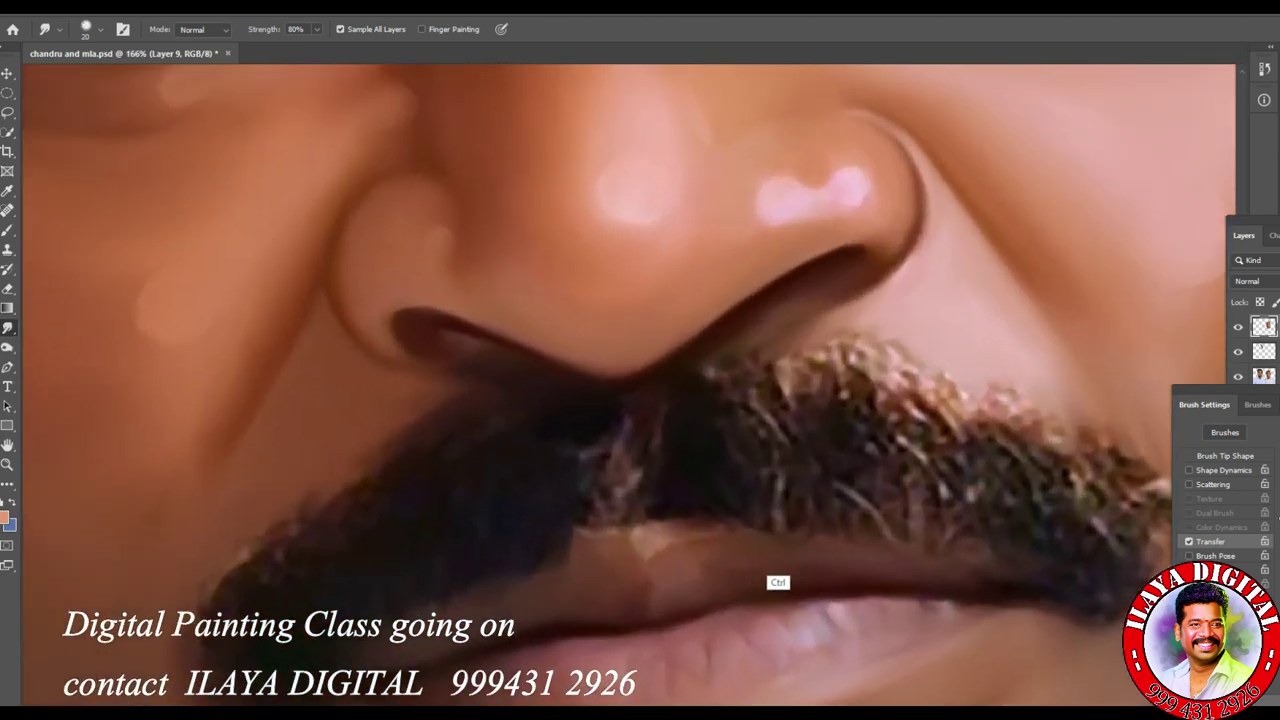
Step: Add a new layer above the smudged skin layer for working on the moustache
key(ctrl+shift+n)
key(Return)
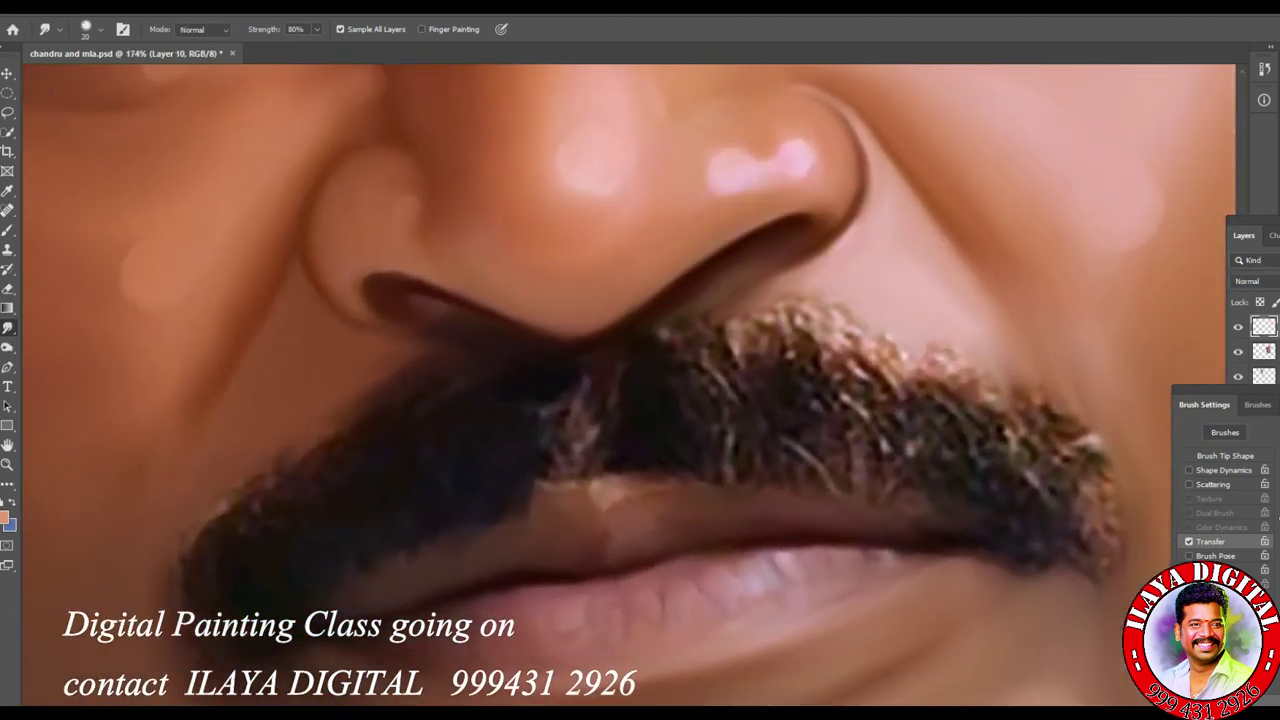
scroll(583, 530, up, 2)
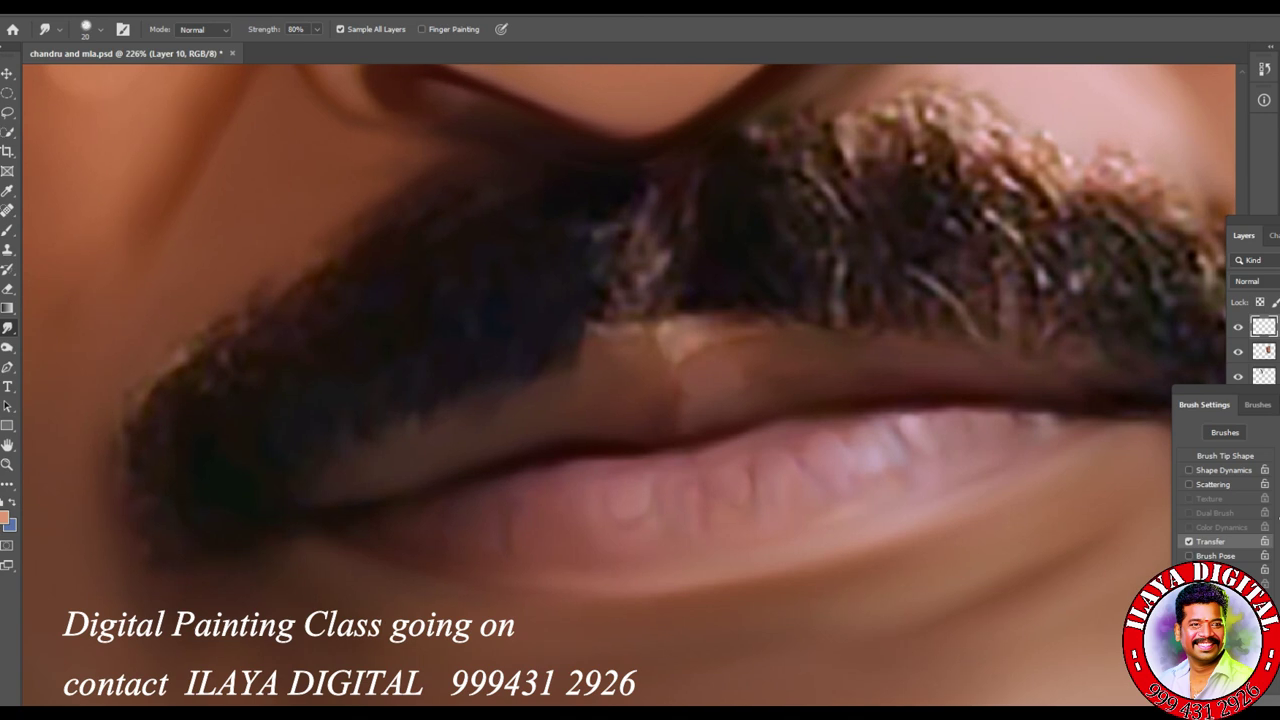
Step: Choose a different brush tip for smudging, show its tip shape settings, and set its size to 15
right_click(374, 366)
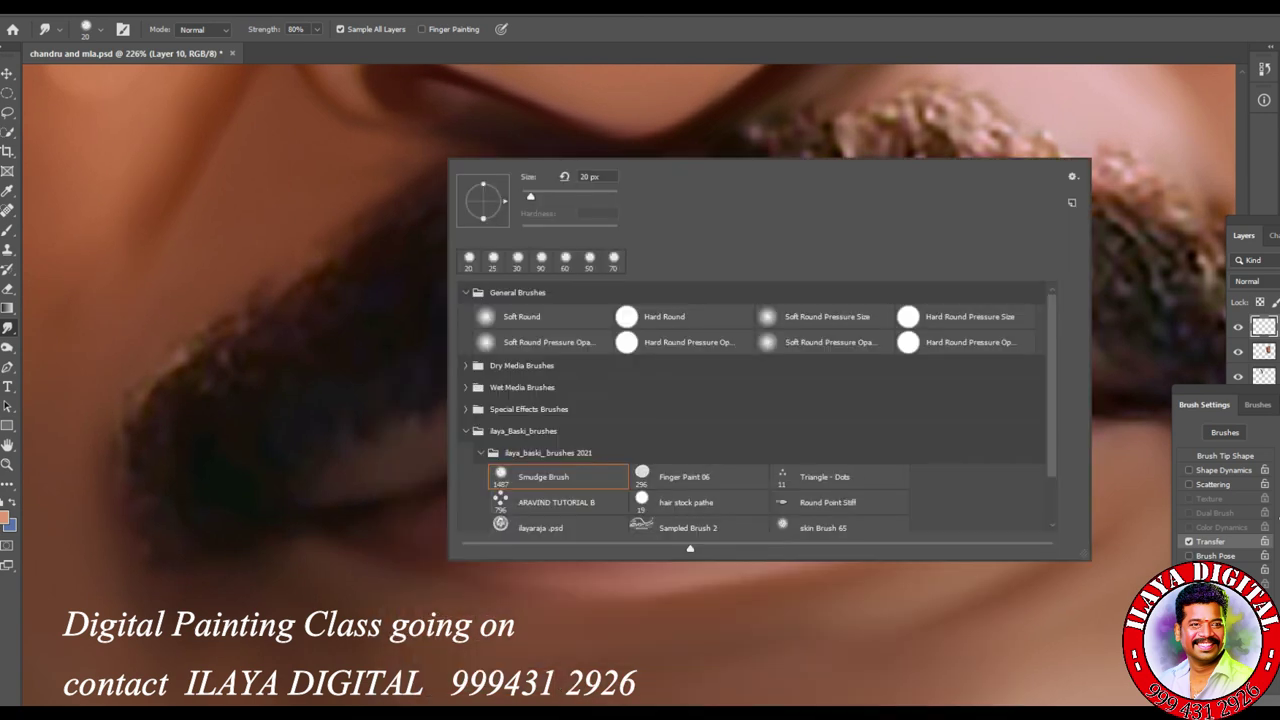
scroll(752, 410, down, 1)
click(536, 519)
key(Return)
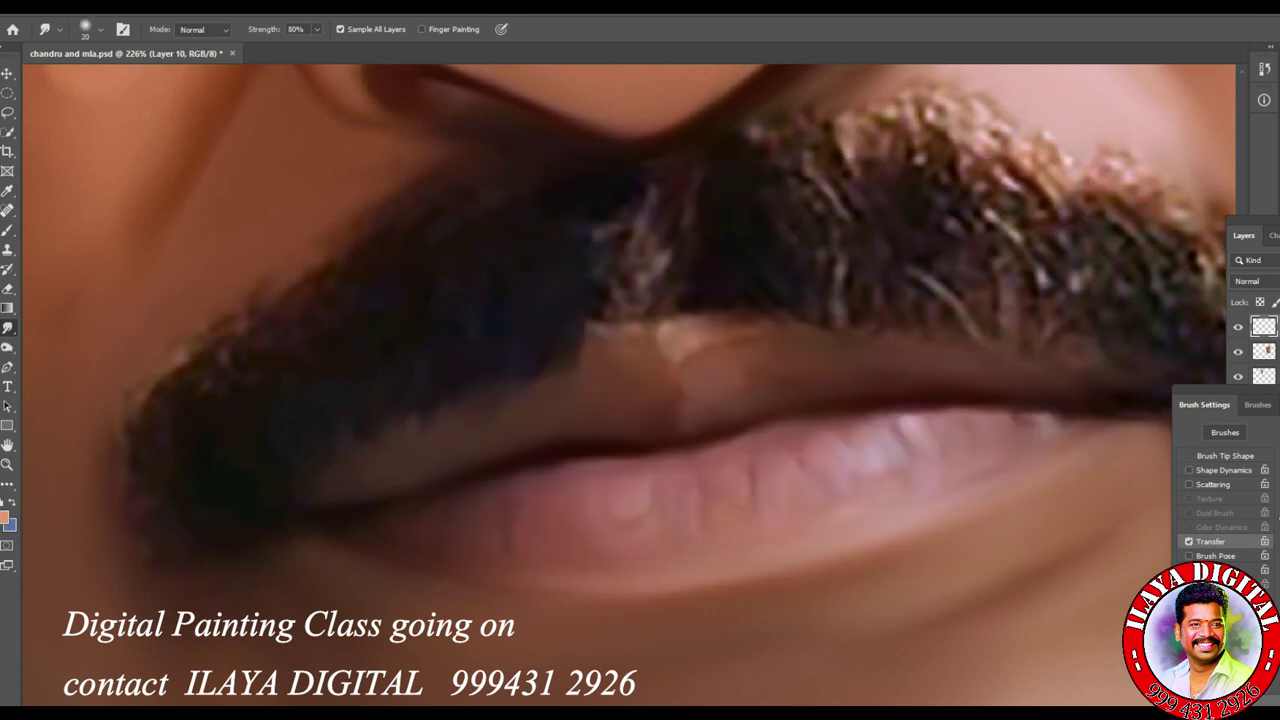
click(1225, 455)
mouse_move(1204, 404)
mouse_down()
mouse_move(1076, 402)
mouse_move(1083, 354)
mouse_up()
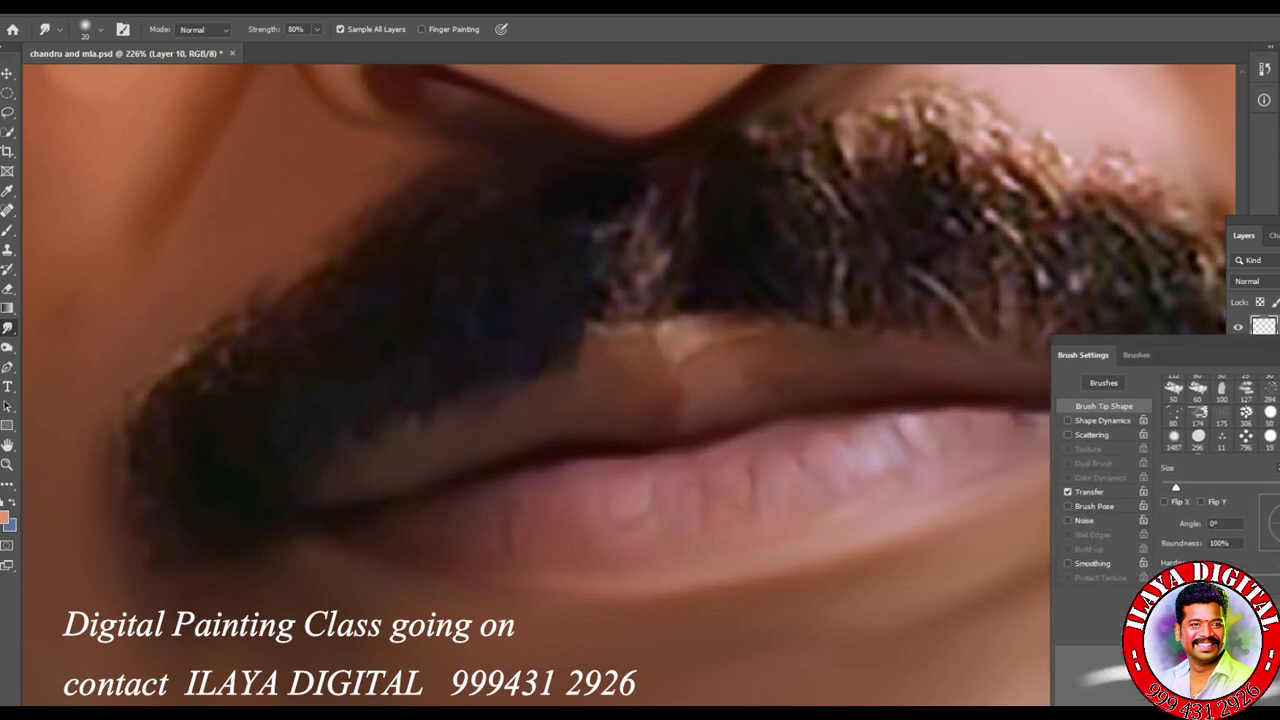
key(bracketleft)
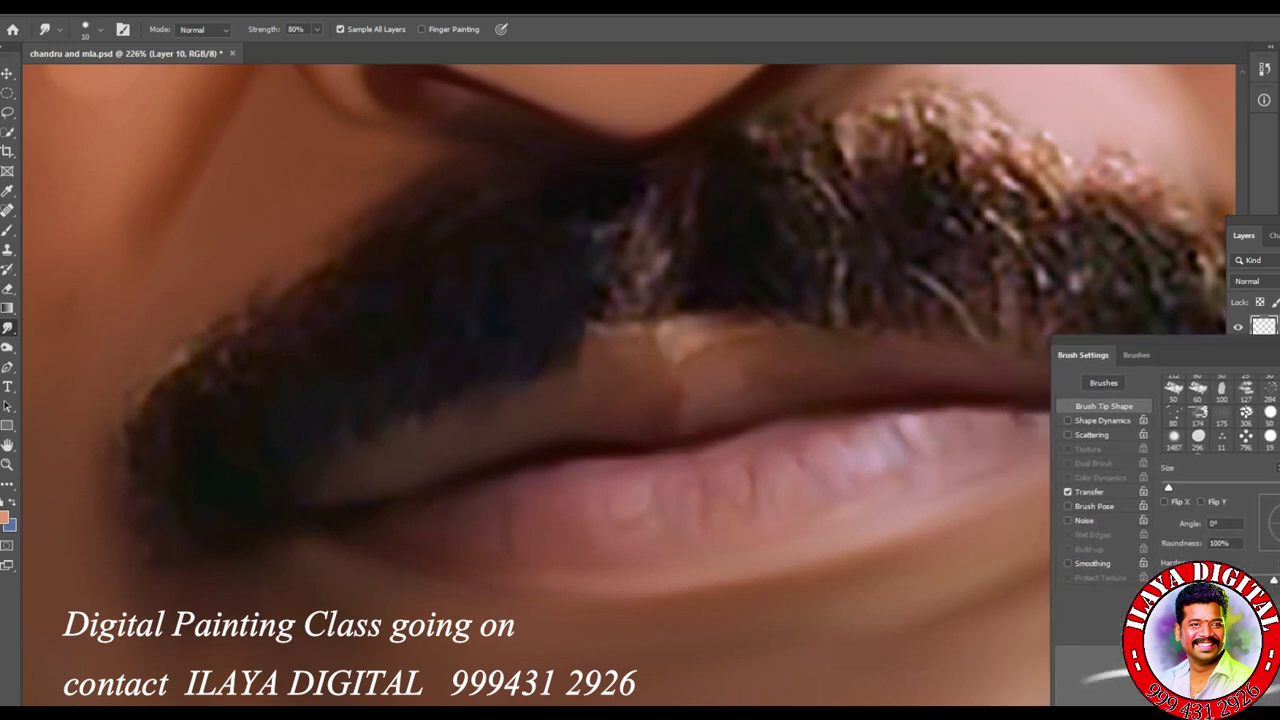
key(bracketright)
Step: Try smudging the upper edge of the moustache's left half into outward hair strands at size 15
mouse_move(158, 392)
mouse_down()
mouse_move(232, 312)
mouse_move(330, 266)
mouse_up()
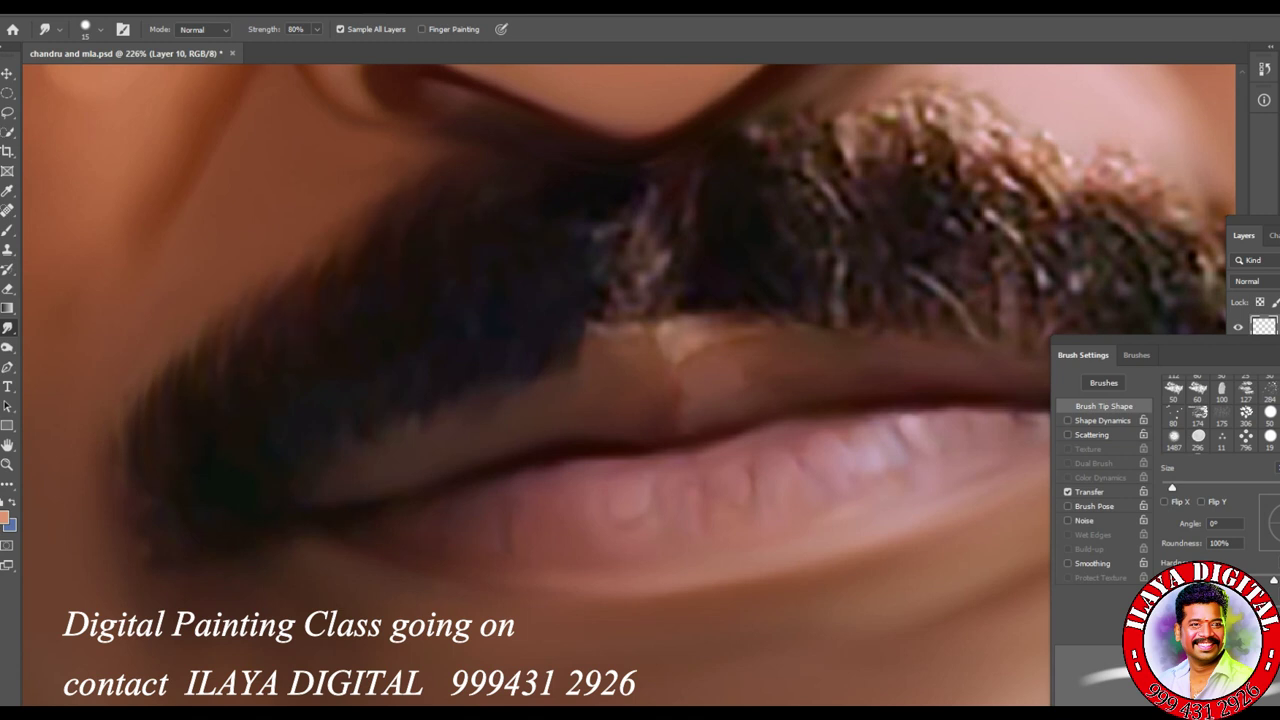
mouse_move(144, 390)
mouse_down()
mouse_move(265, 288)
mouse_move(342, 246)
mouse_up()
drag(196, 340, 206, 322)
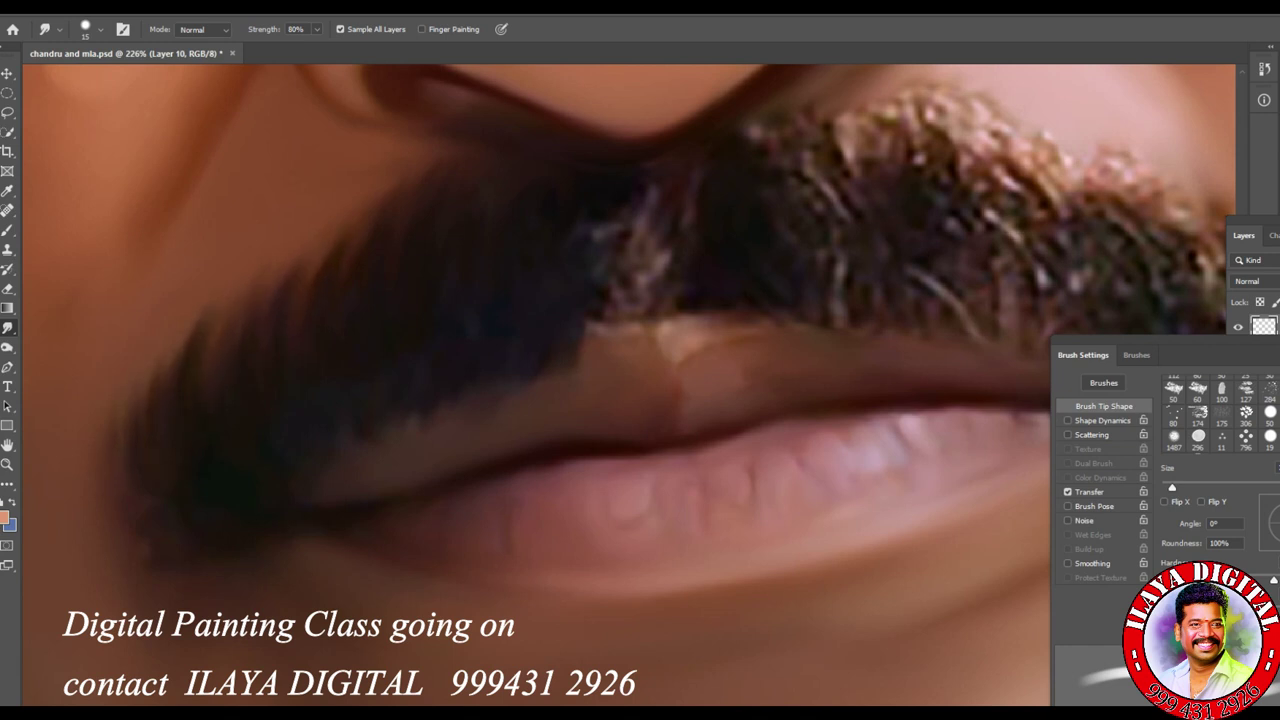
scroll(471, 451, down, 5)
scroll(511, 528, up, 5)
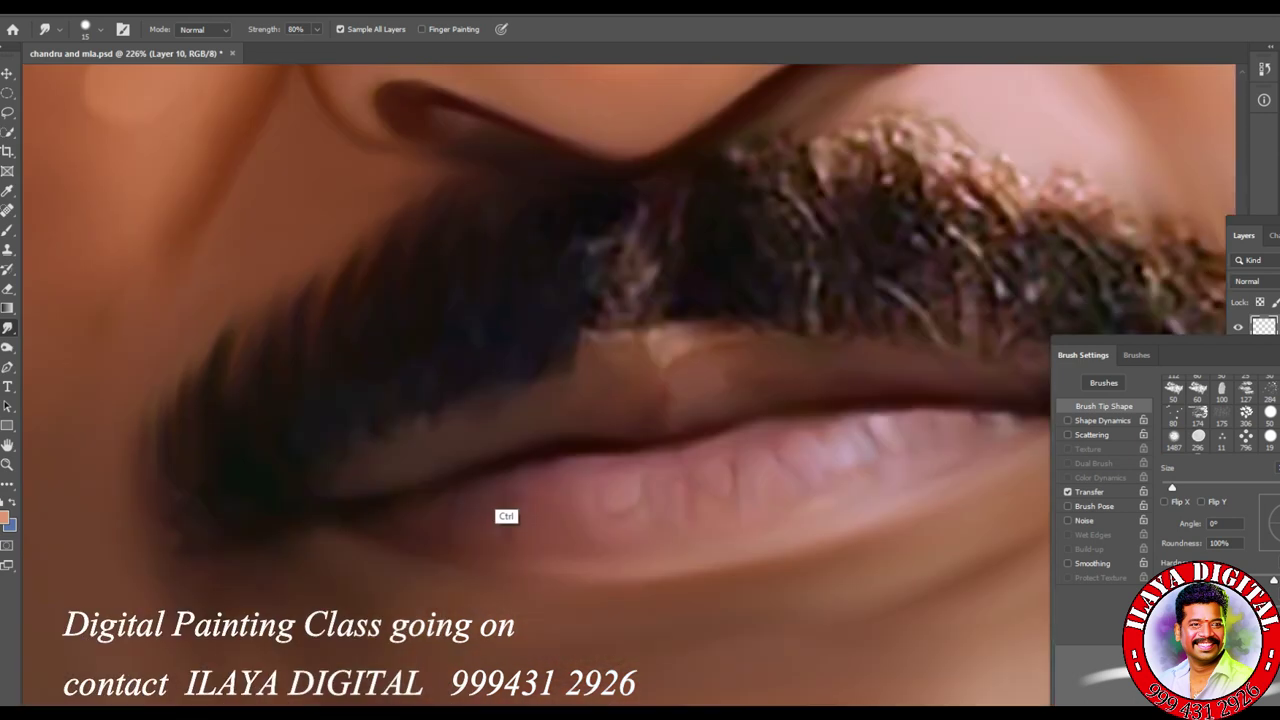
scroll(470, 372, up, 3)
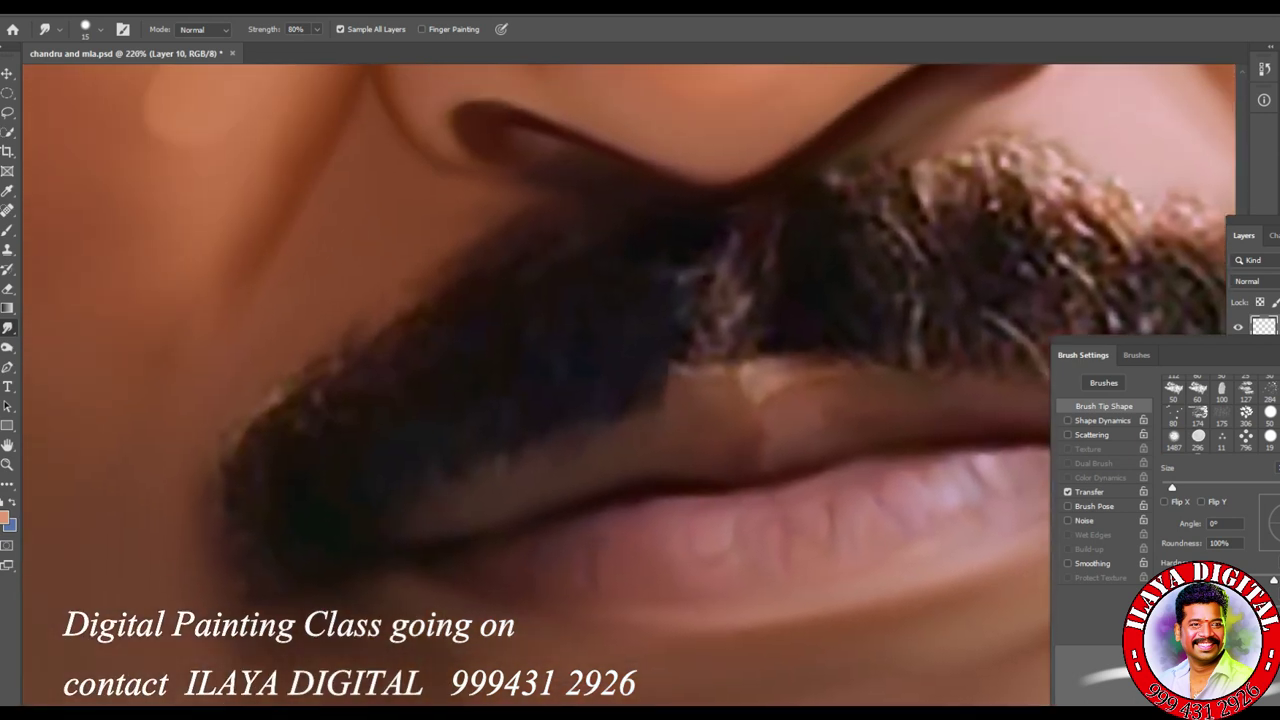
Step: Choose the Smudge Brush preset, enable Transfer, and set its size to 20 and its strength to 70%
right_click(497, 378)
click(593, 634)
key(Return)
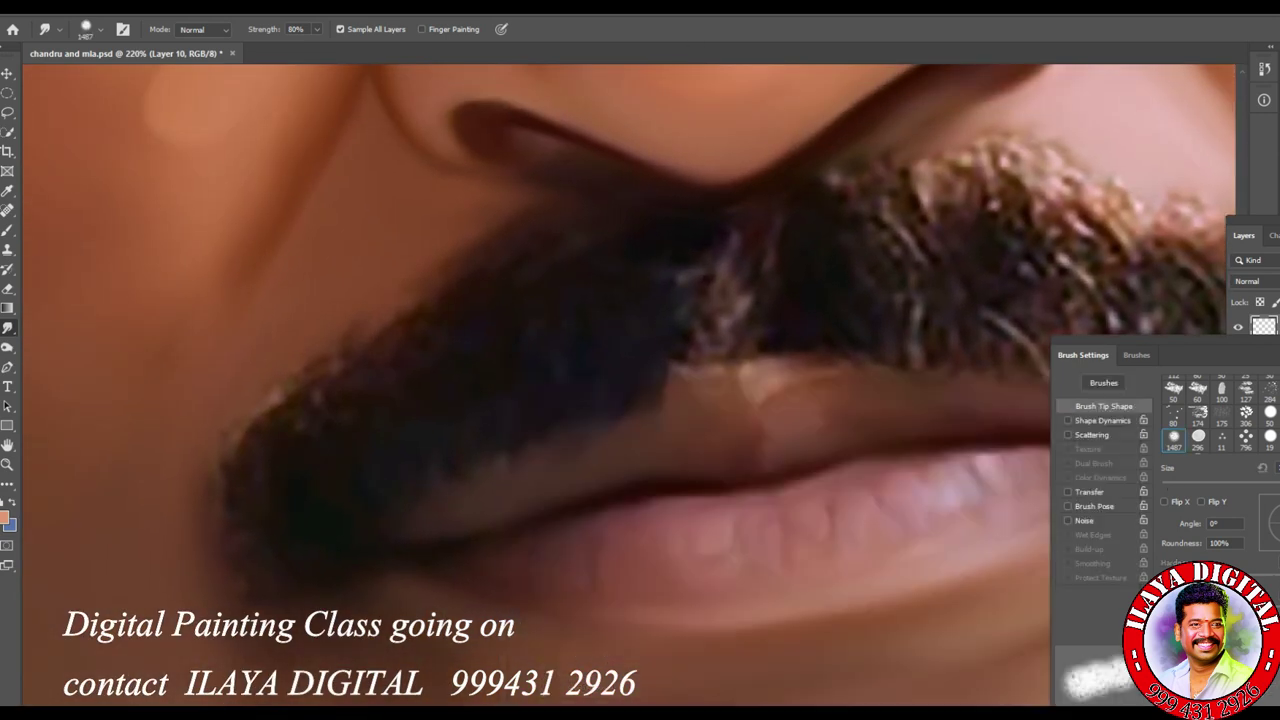
click(1089, 491)
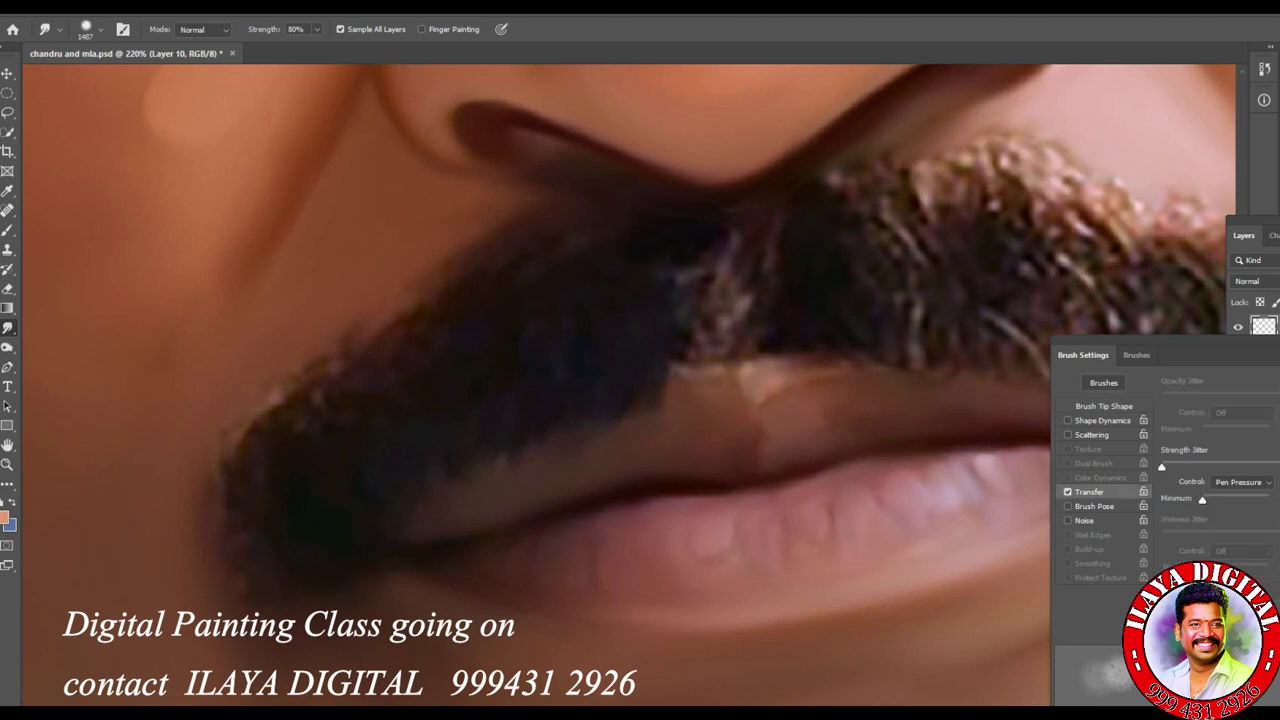
click(1104, 406)
scroll(530, 505, up, 3)
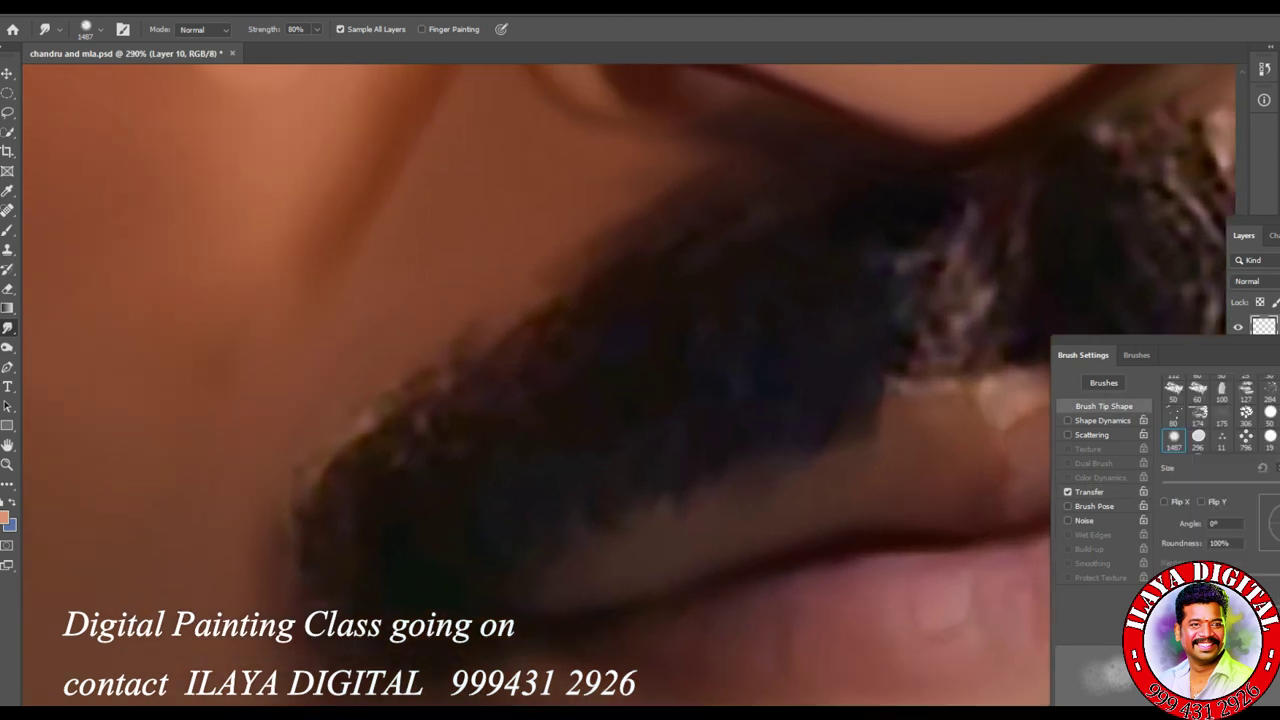
drag(1240, 488, 1176, 488)
key(7)
Step: Smudge the moustache's left half into fine hair strands along its upper and lower edges, and soften the light hairs in the middle gap
mouse_move(335, 505)
mouse_down()
mouse_move(345, 450)
mouse_move(385, 408)
mouse_move(434, 425)
mouse_up()
drag(482, 328, 556, 296)
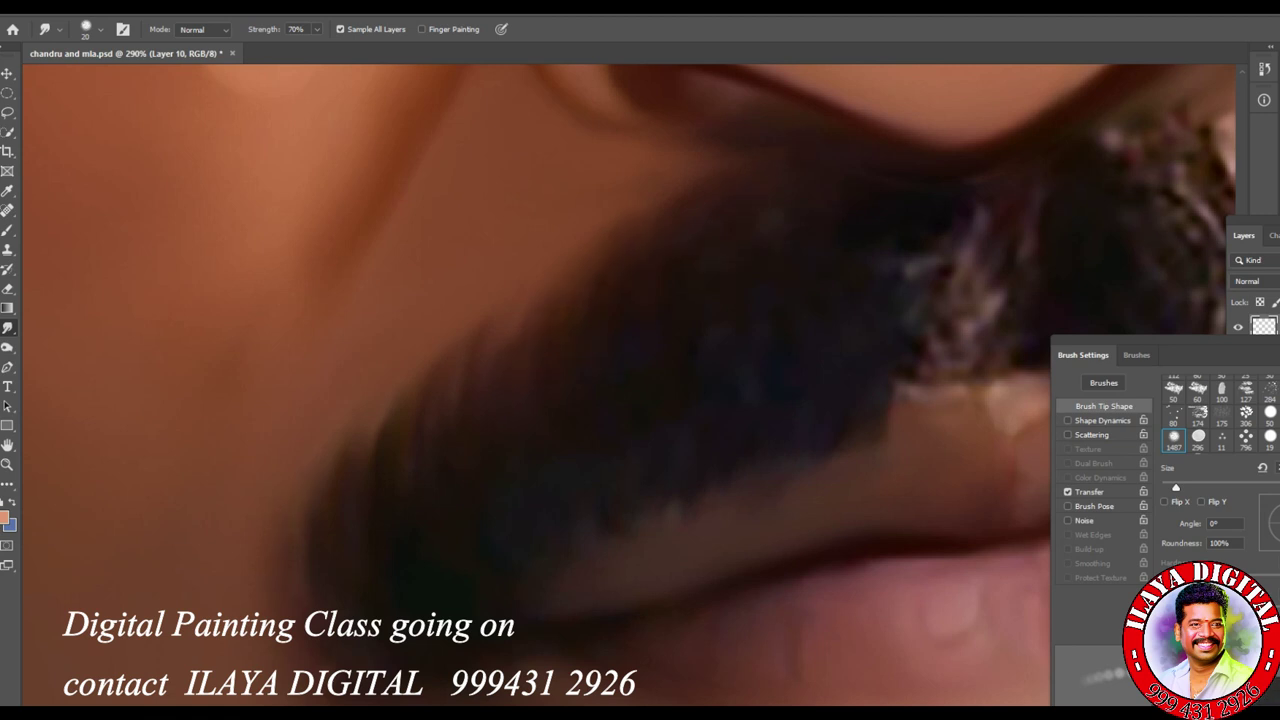
drag(917, 266, 970, 258)
mouse_move(990, 300)
mouse_down()
mouse_move(988, 232)
mouse_move(944, 238)
mouse_up()
drag(898, 388, 920, 404)
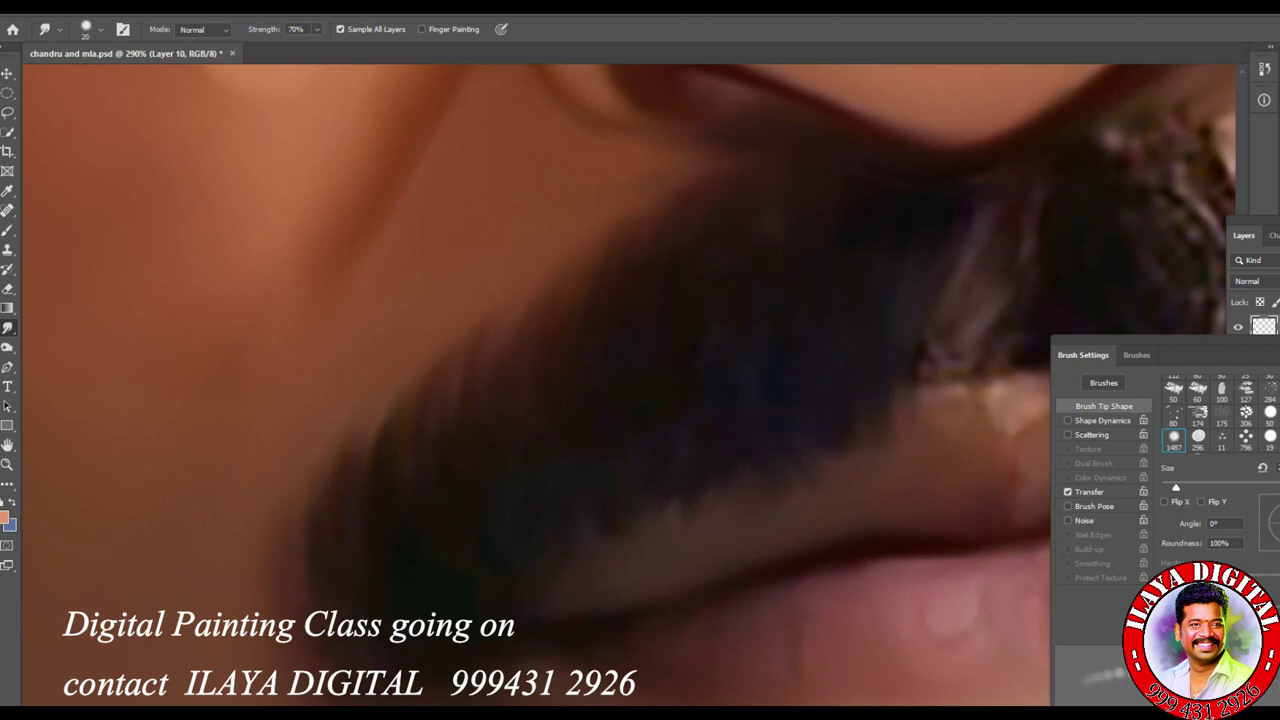
drag(710, 490, 714, 502)
scroll(640, 380, down, 3)
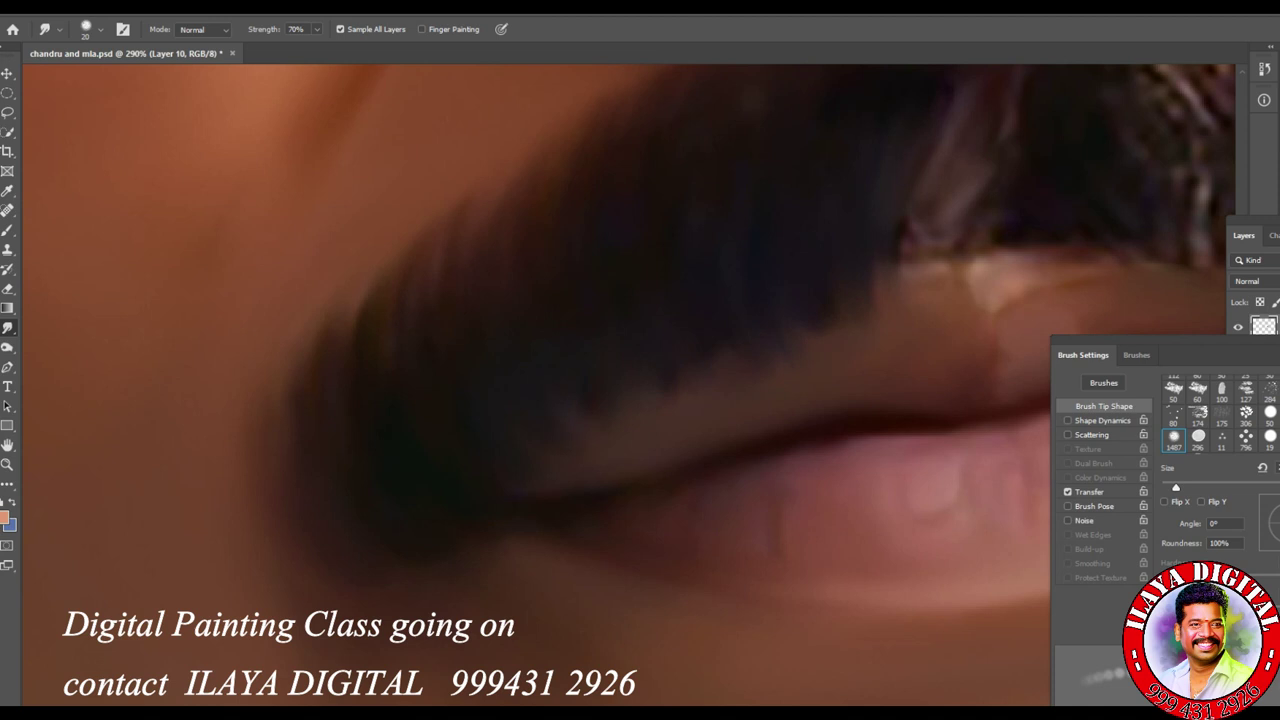
Step: Smudge the outer end of the moustache's left half into fine strands blending into the cheek
drag(678, 390, 684, 399)
drag(294, 388, 292, 310)
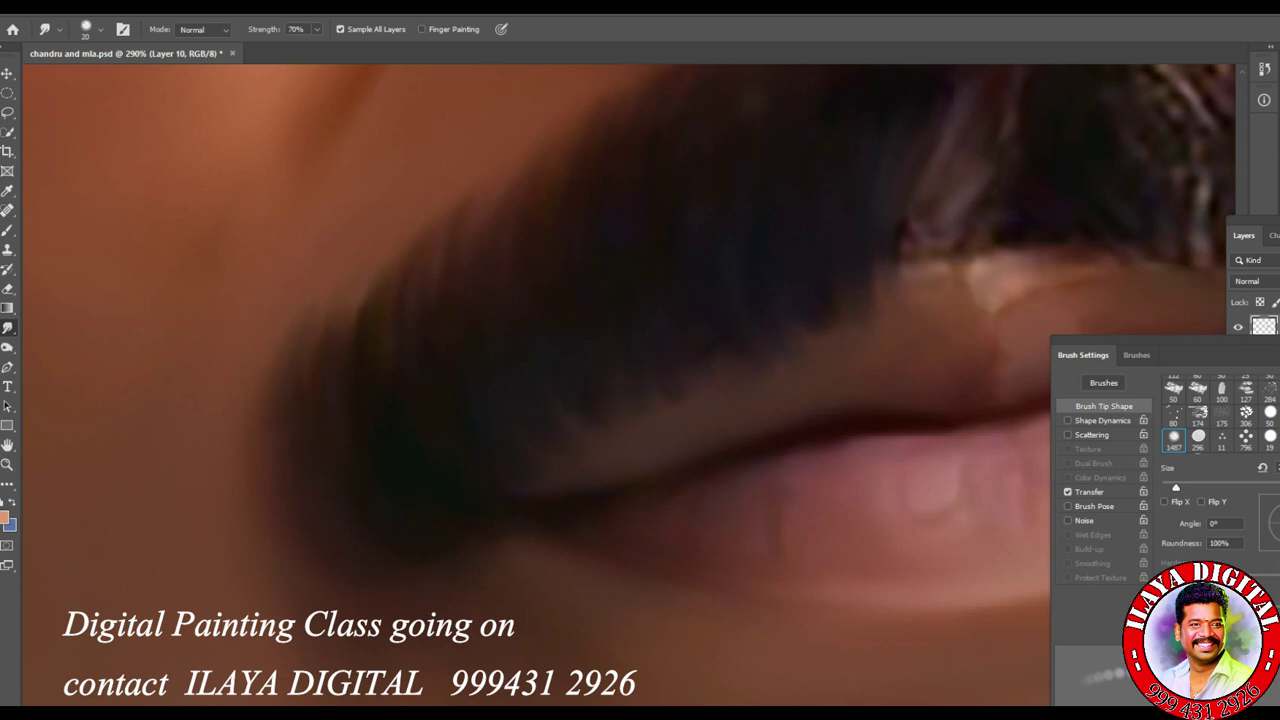
Step: Smudge the lower part and outer end of the moustache's right half into downward hair strands at size 20
scroll(757, 443, down, 5)
scroll(677, 500, up, 6)
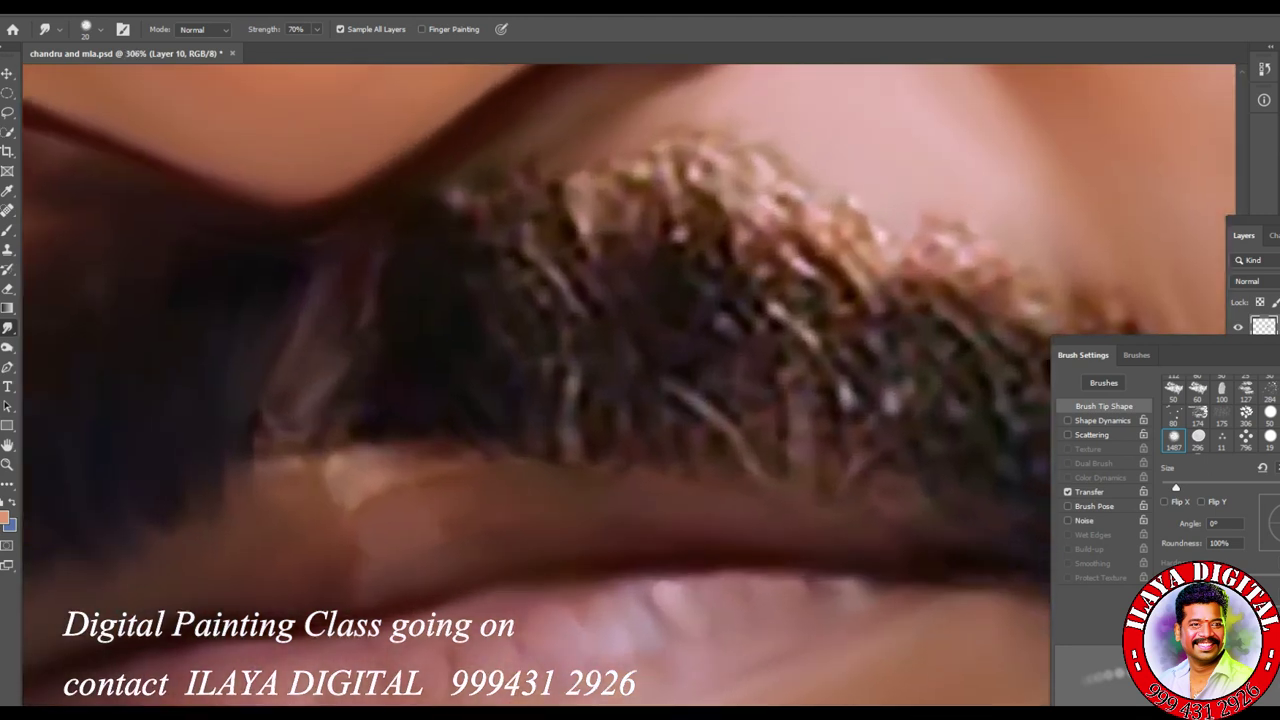
scroll(640, 385, right, 4)
mouse_move(180, 436)
mouse_down()
mouse_move(148, 466)
mouse_move(88, 442)
mouse_move(210, 458)
mouse_move(234, 474)
mouse_up()
drag(246, 405, 244, 360)
drag(262, 466, 352, 480)
mouse_move(362, 390)
mouse_down()
mouse_move(395, 445)
mouse_move(430, 470)
mouse_up()
drag(466, 410, 440, 486)
drag(458, 350, 470, 384)
drag(500, 385, 526, 472)
drag(560, 388, 582, 458)
drag(630, 404, 676, 472)
mouse_move(748, 390)
mouse_down()
mouse_move(814, 520)
mouse_move(752, 544)
mouse_up()
drag(852, 545, 856, 582)
drag(870, 435, 870, 505)
drag(868, 560, 884, 584)
drag(880, 430, 884, 462)
drag(866, 550, 870, 574)
drag(924, 540, 928, 552)
drag(860, 614, 876, 638)
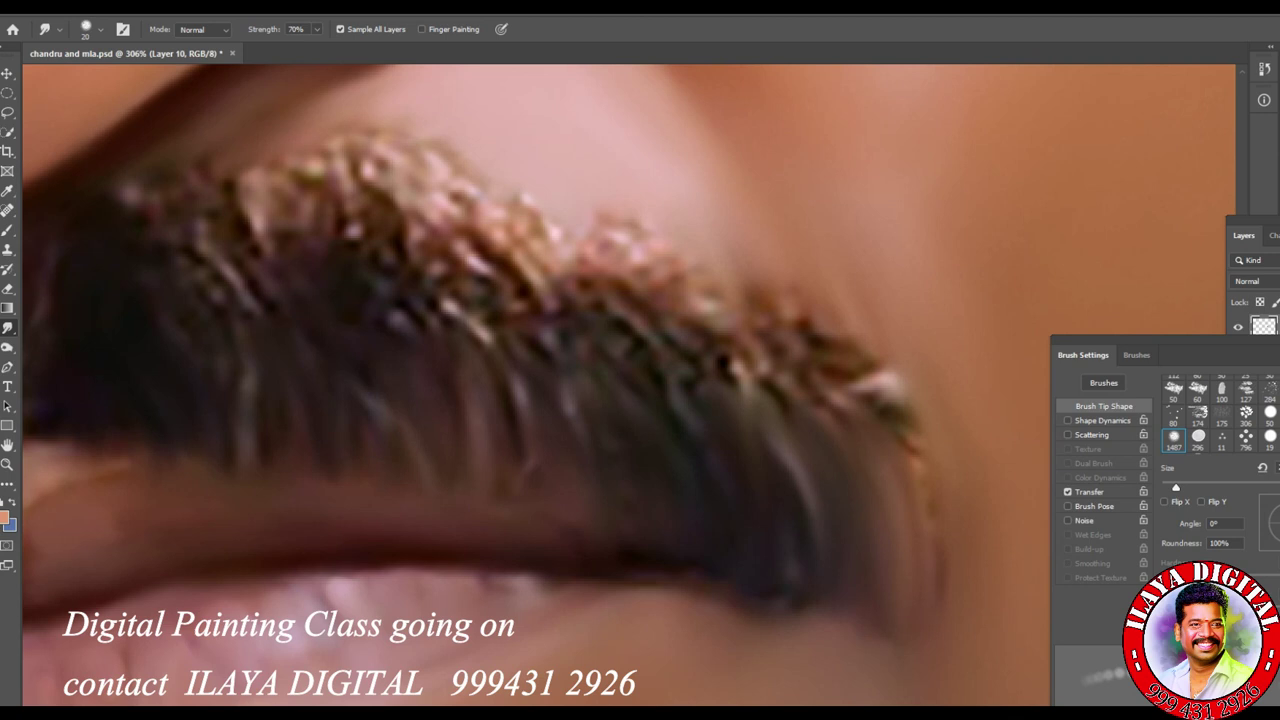
drag(684, 596, 686, 566)
Step: Smudge the speckled upper and middle hairs of the moustache's right half into long curved strands following the hair direction
mouse_move(560, 240)
mouse_down()
mouse_move(600, 285)
mouse_move(780, 415)
mouse_up()
drag(765, 340, 918, 430)
mouse_move(290, 185)
mouse_down()
mouse_move(380, 250)
mouse_move(630, 330)
mouse_move(640, 358)
mouse_up()
drag(454, 308, 520, 430)
drag(500, 283, 566, 402)
drag(200, 230, 265, 350)
mouse_move(235, 205)
mouse_down()
mouse_move(275, 305)
mouse_move(330, 300)
mouse_up()
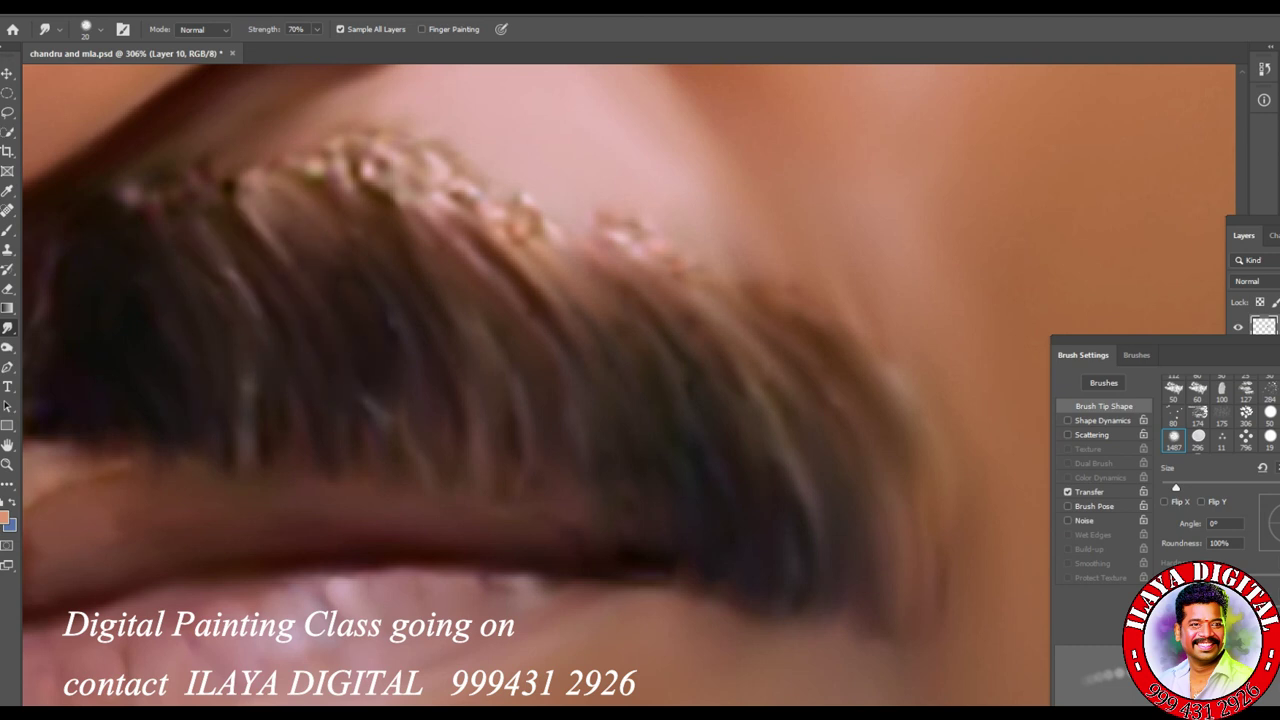
Step: Smudge the light gap in the middle of the moustache so it blends with the dark hair on both sides
key(ctrl+minus)
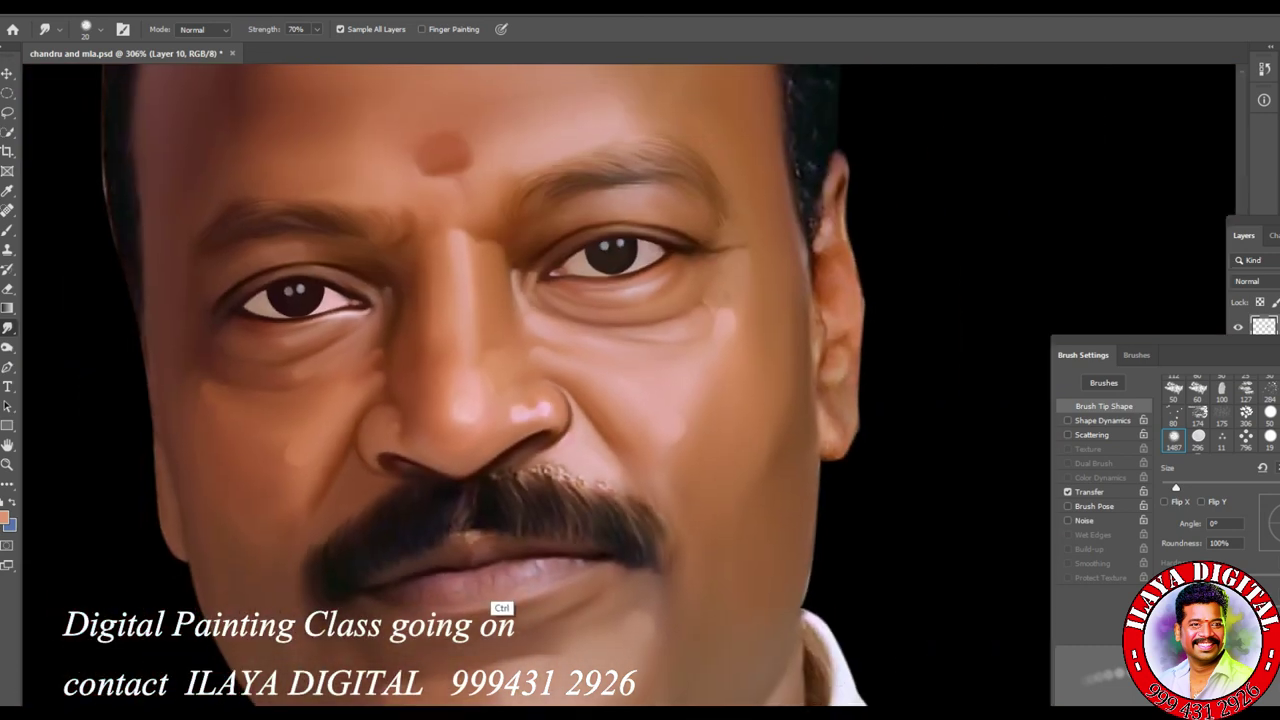
key(ctrl+plus)
key(ctrl+plus)
key(ctrl+plus)
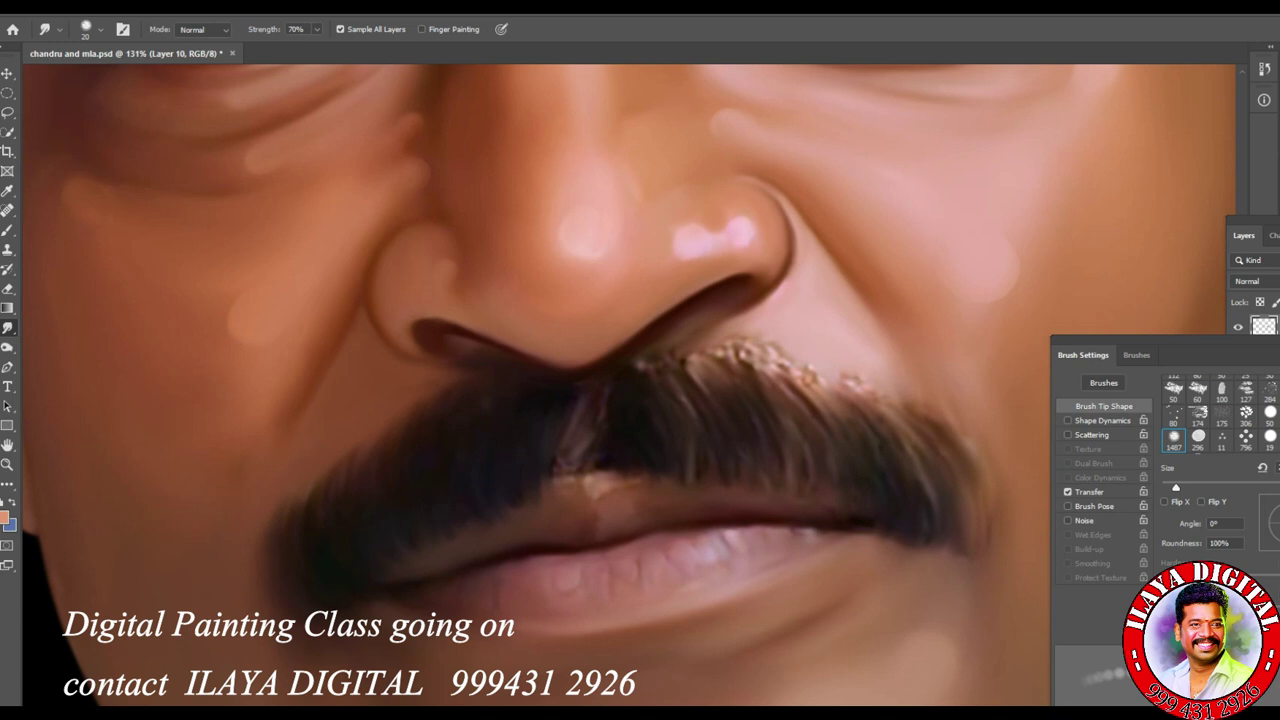
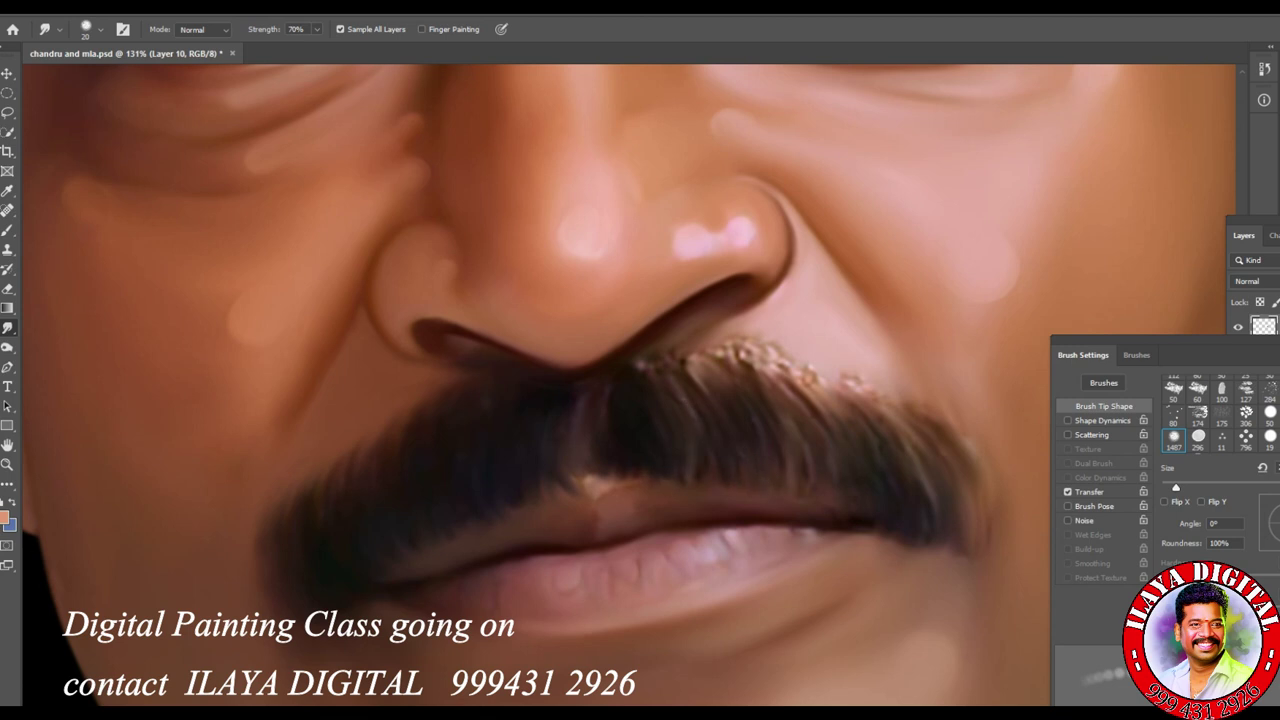
Step: Smudge the light beaded hairs along the upper edge of the moustache's right half into soft strands, using sizes 20 to 30
scroll(808, 497, up, 3)
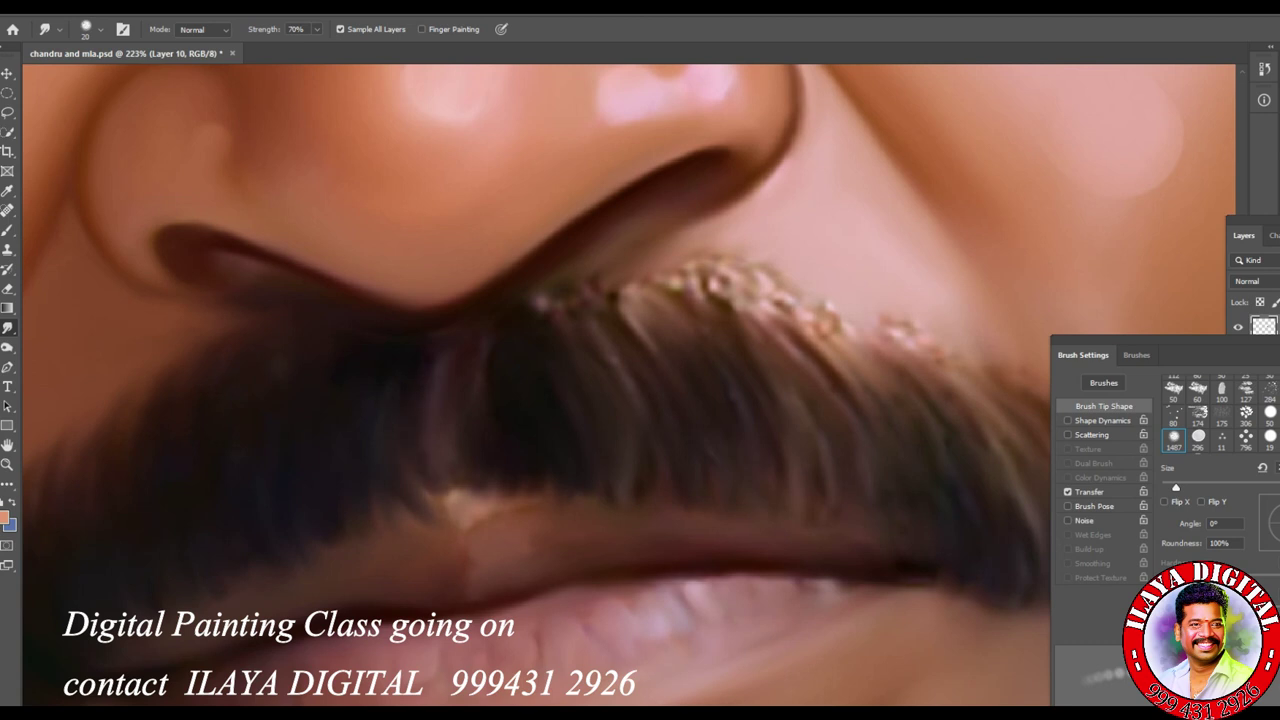
drag(808, 497, 682, 595)
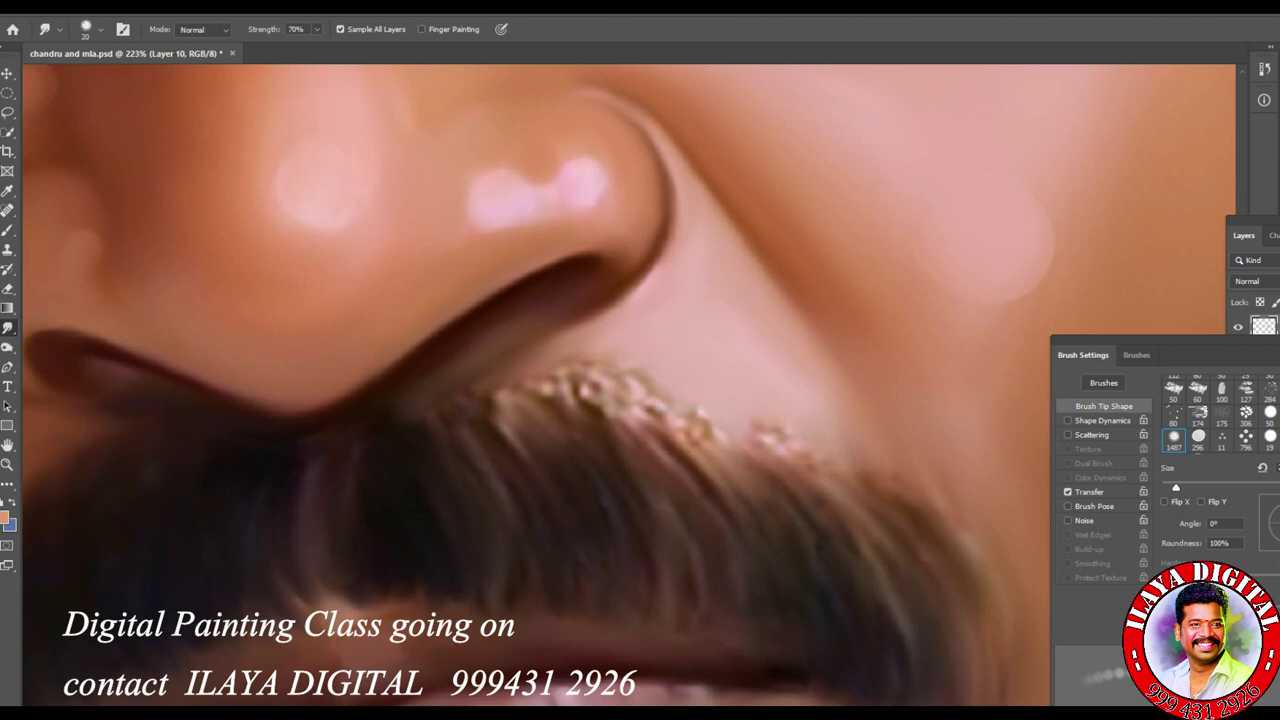
mouse_move(500, 410)
mouse_down()
mouse_move(540, 435)
mouse_move(590, 410)
mouse_move(575, 365)
mouse_move(660, 395)
mouse_move(617, 372)
mouse_move(562, 376)
mouse_up()
key(bracketright)
drag(660, 412, 808, 450)
key(bracketright)
mouse_move(530, 365)
mouse_down()
mouse_move(550, 380)
mouse_move(538, 376)
mouse_up()
key(bracketleft)
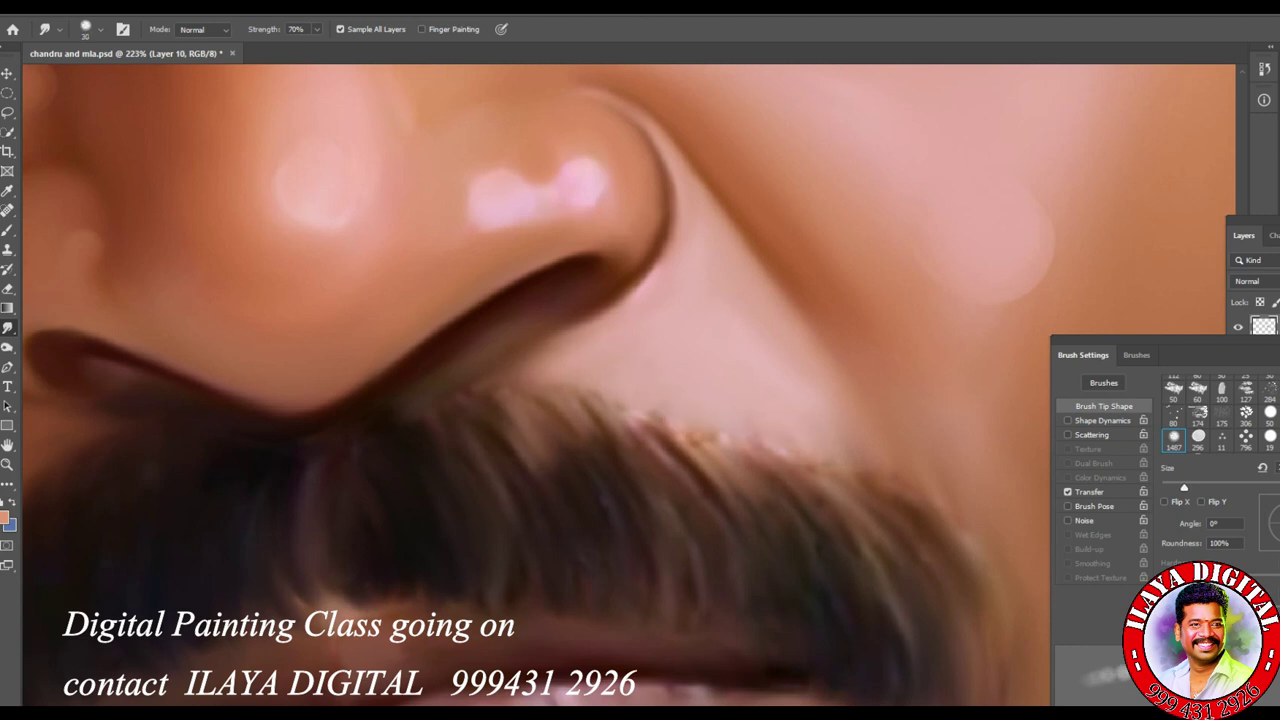
mouse_move(670, 430)
mouse_down()
mouse_move(850, 480)
mouse_move(910, 515)
mouse_up()
drag(755, 470, 785, 500)
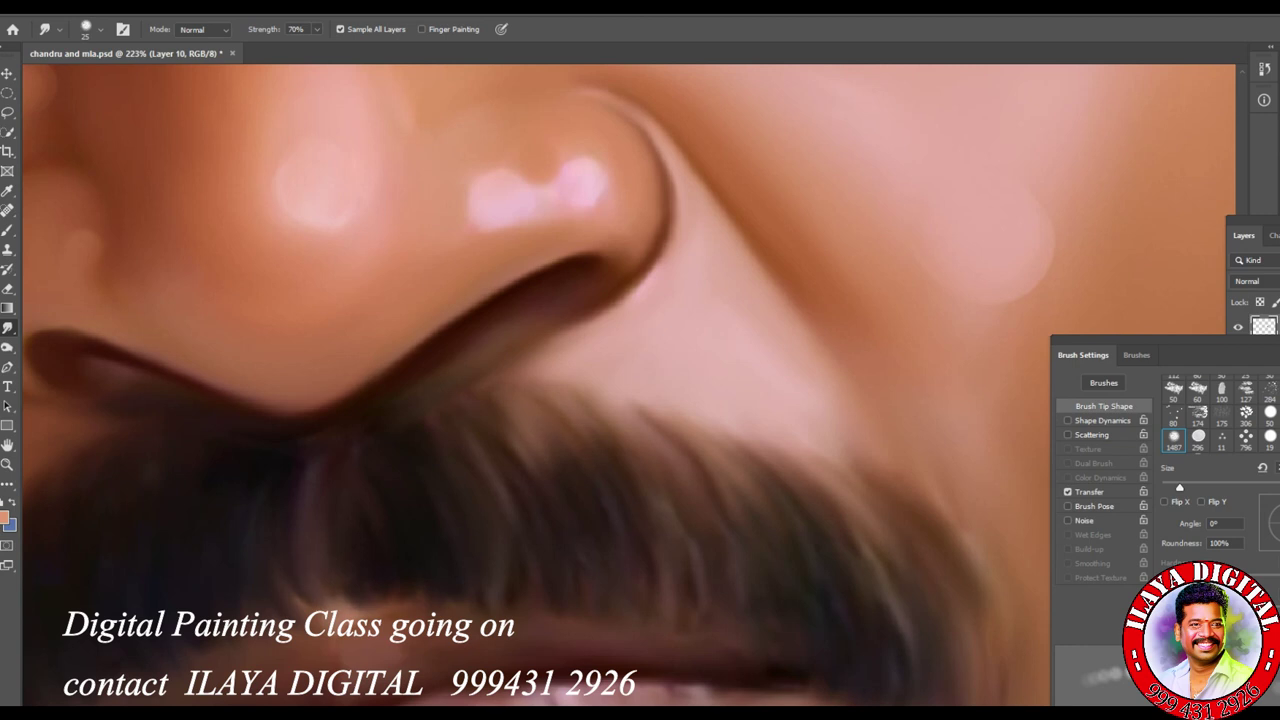
Step: Group the retouching layers, duplicate the group and merge the duplicate into a single layer
alt+scroll(762, 545, down, 5)
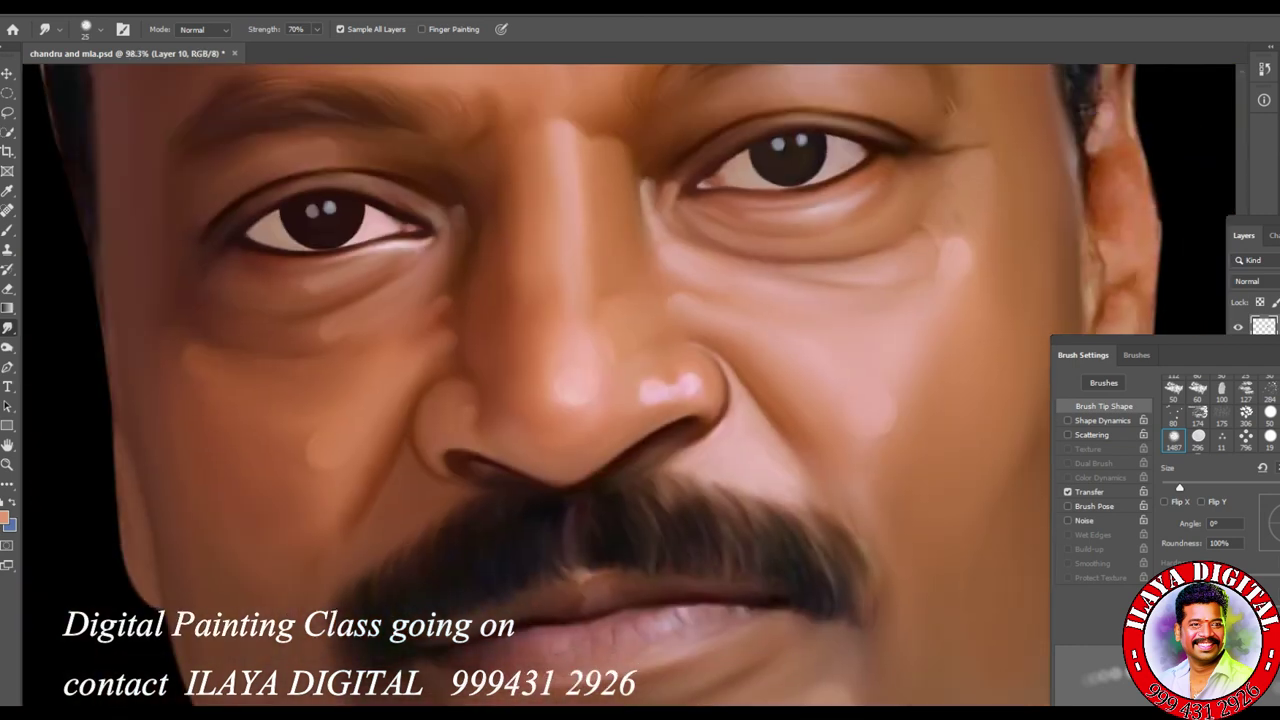
scroll(842, 489, down, 5)
scroll(906, 523, up, 5)
scroll(972, 541, down, 3)
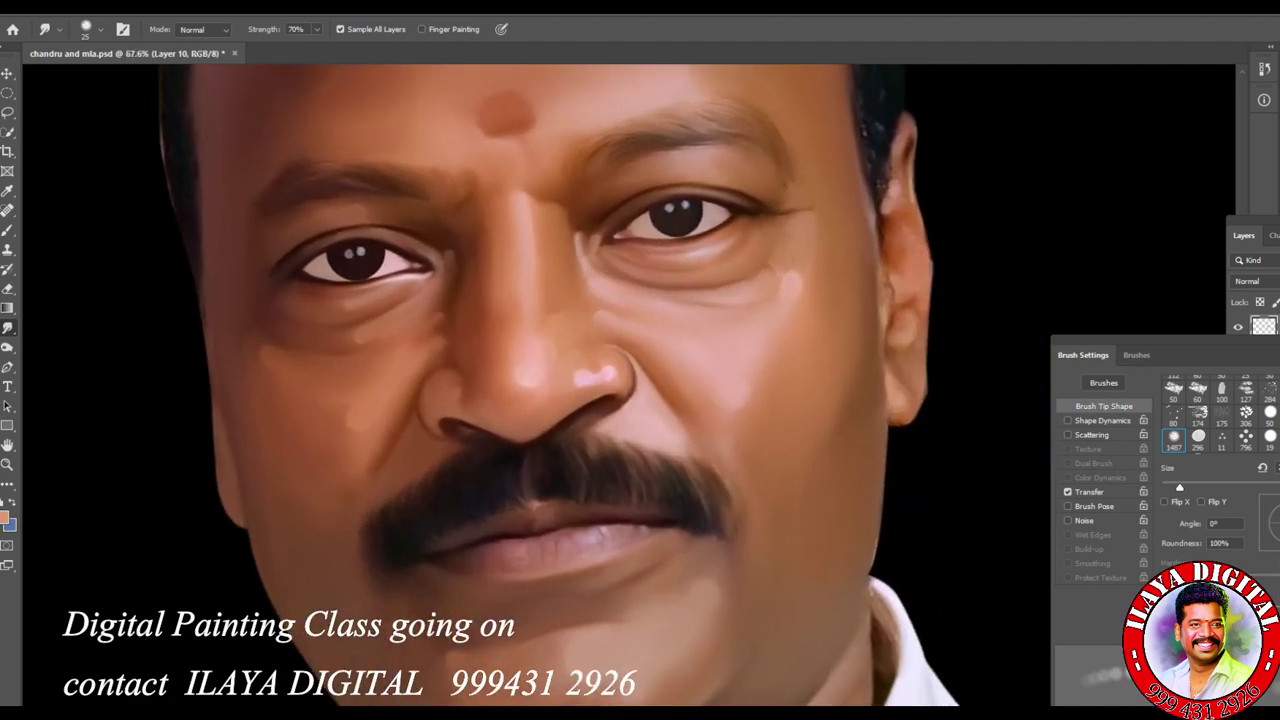
click(1262, 351)
key(ctrl+g)
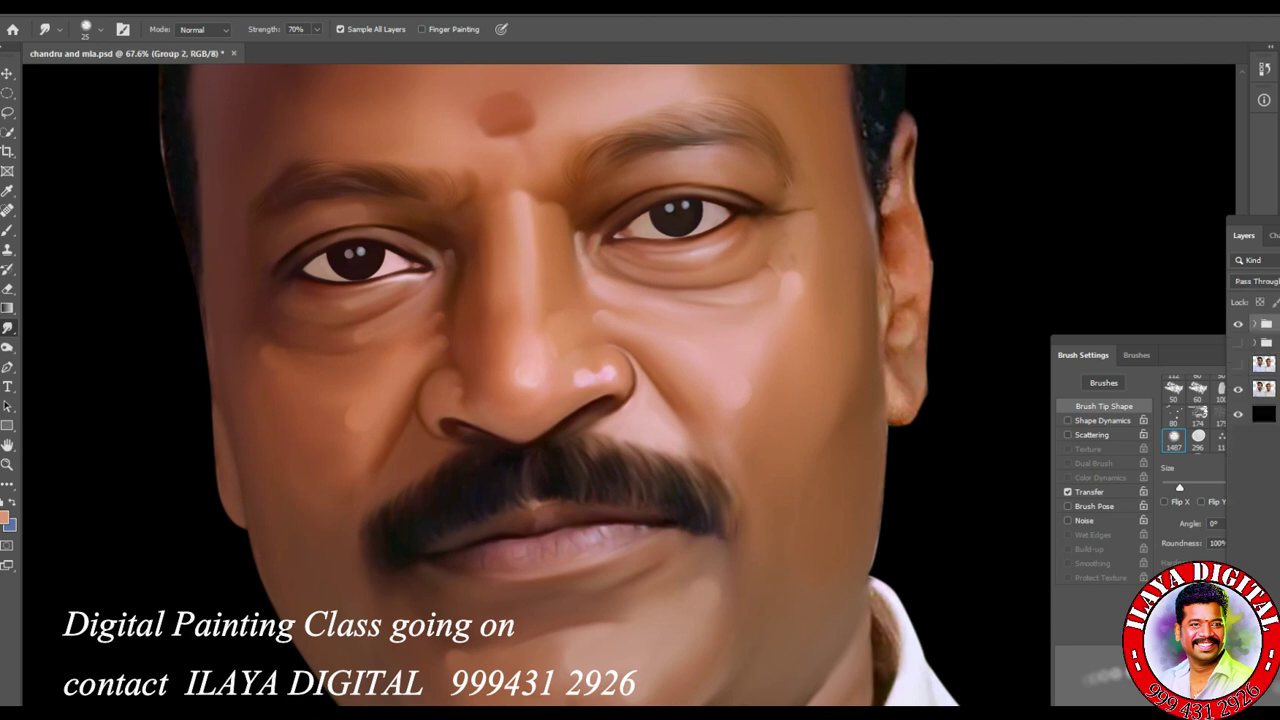
key(ctrl+j)
key(ctrl+e)
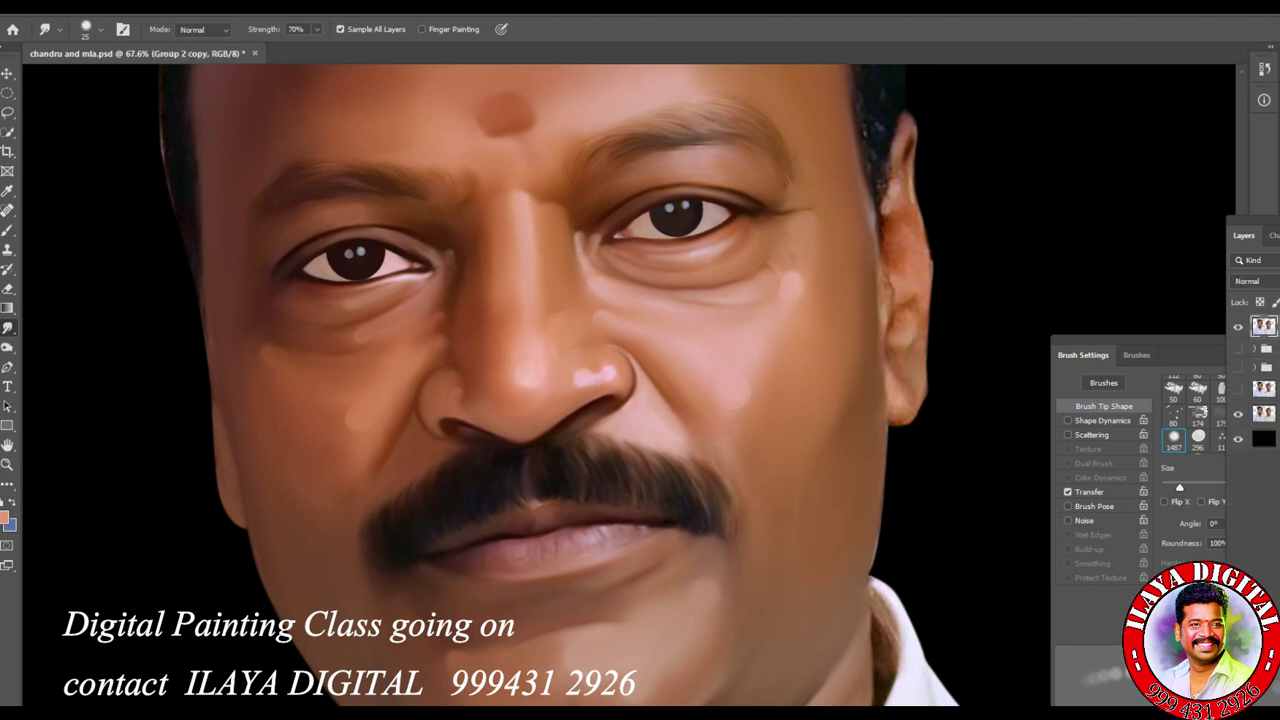
Step: Compare the merged retouch with the original photo by toggling the merged layer's visibility
key(ctrl+comma)
key(ctrl+comma)
key(ctrl+comma)
key(ctrl+comma)
key(ctrl+comma)
key(ctrl+comma)
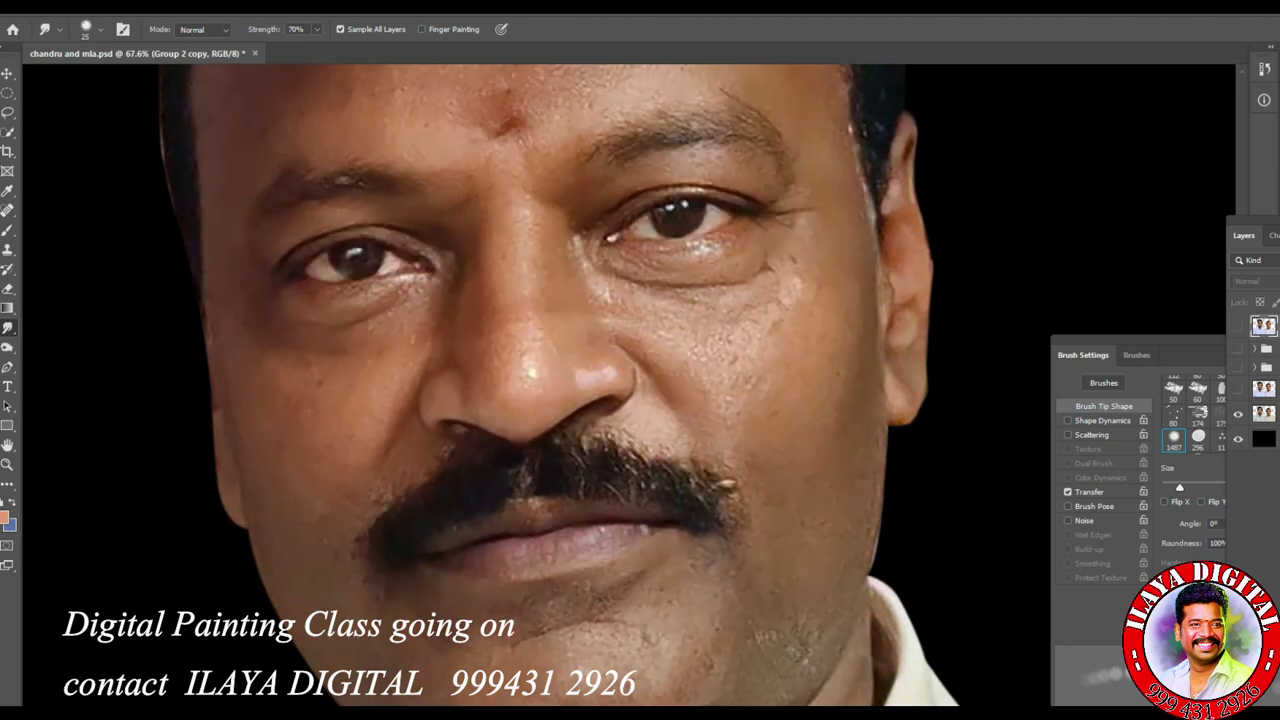
scroll(834, 491, down, 5)
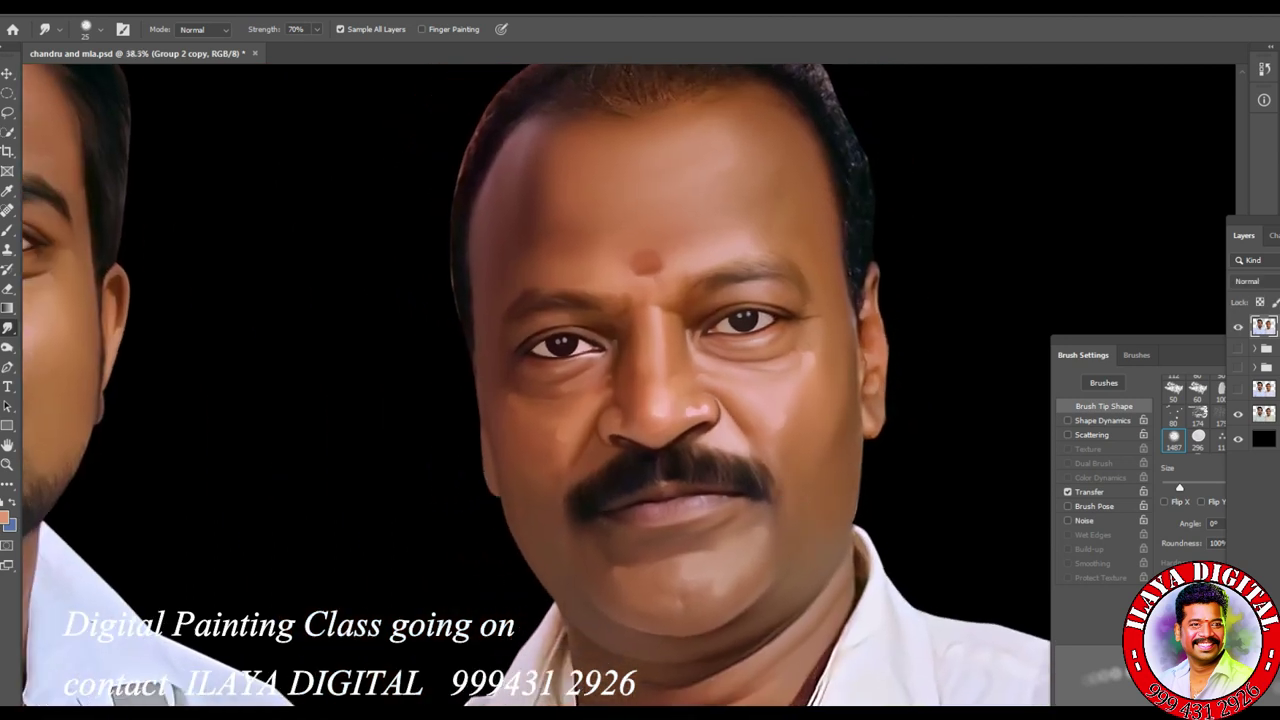
Step: Set the smudge size to 100 for the neck area and add a new empty layer above the merged copy
scroll(802, 479, up, 3)
scroll(846, 491, down, 5)
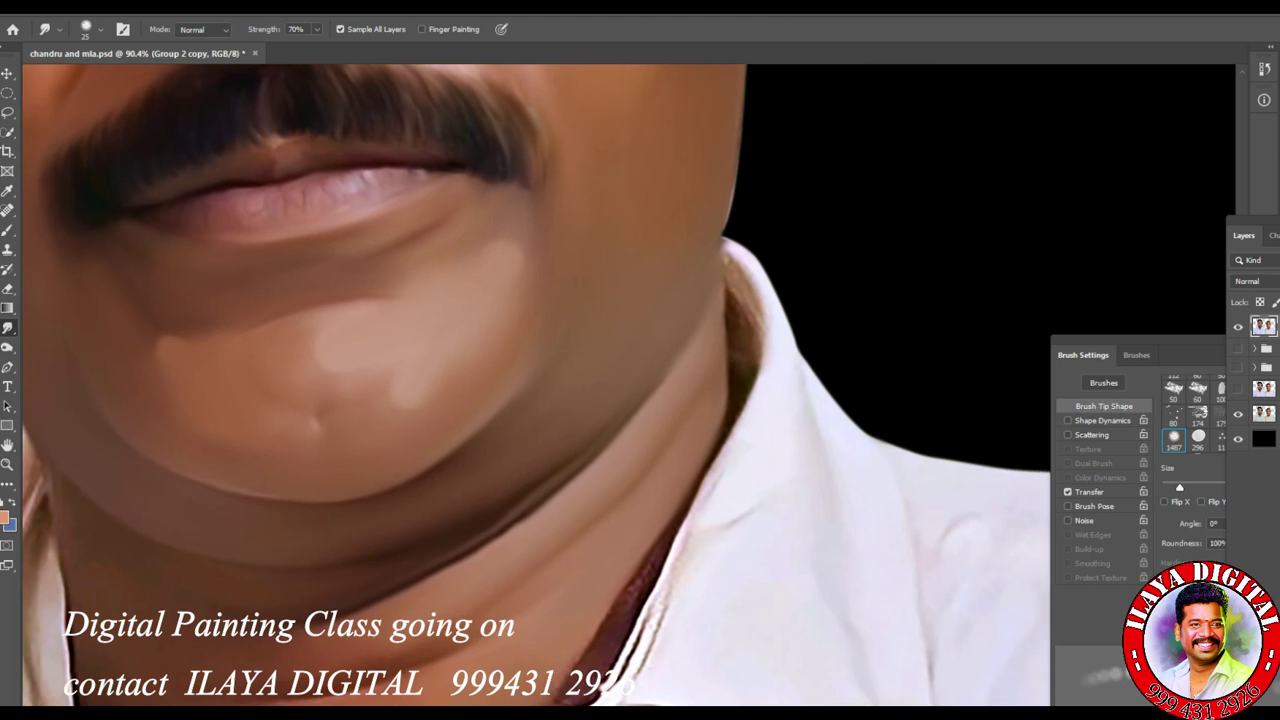
scroll(846, 491, up, 1)
scroll(746, 552, up, 2)
key(bracketright)
key(bracketright)
key(bracketright)
key(bracketright)
key(bracketright)
key(bracketright)
key(bracketright)
key(bracketright)
key(bracketright)
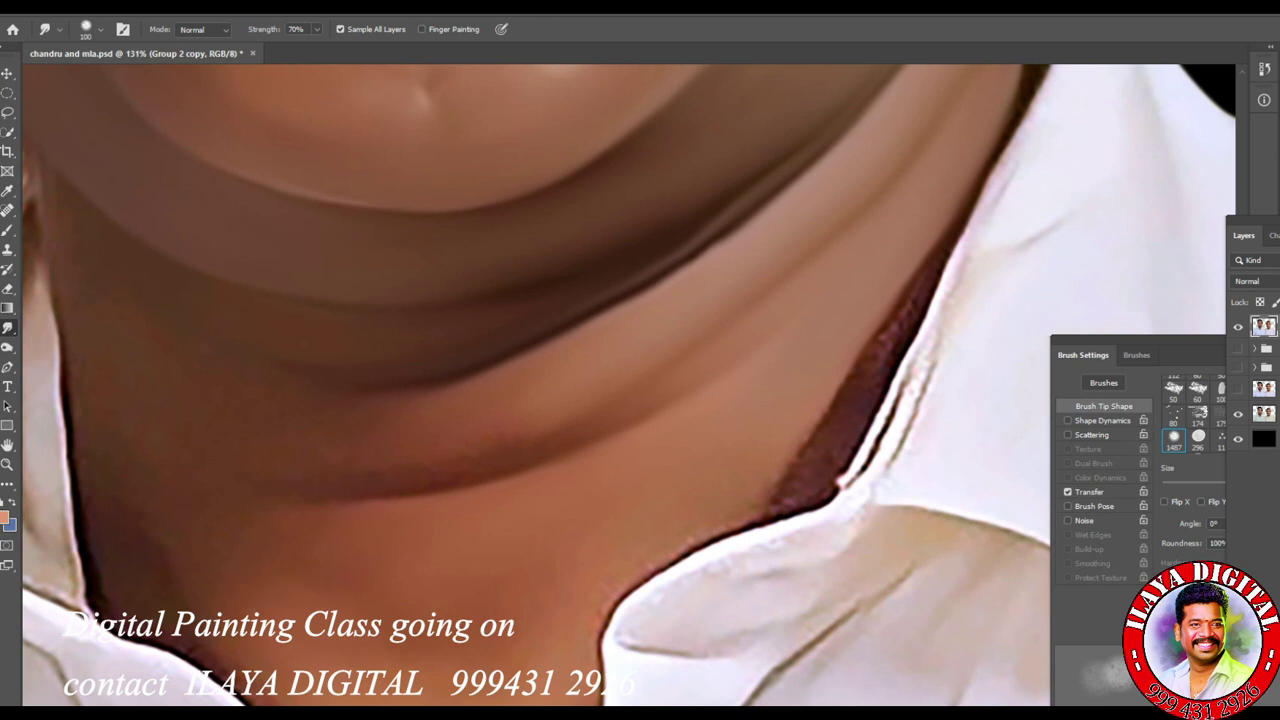
key(ctrl+shift+alt+n)
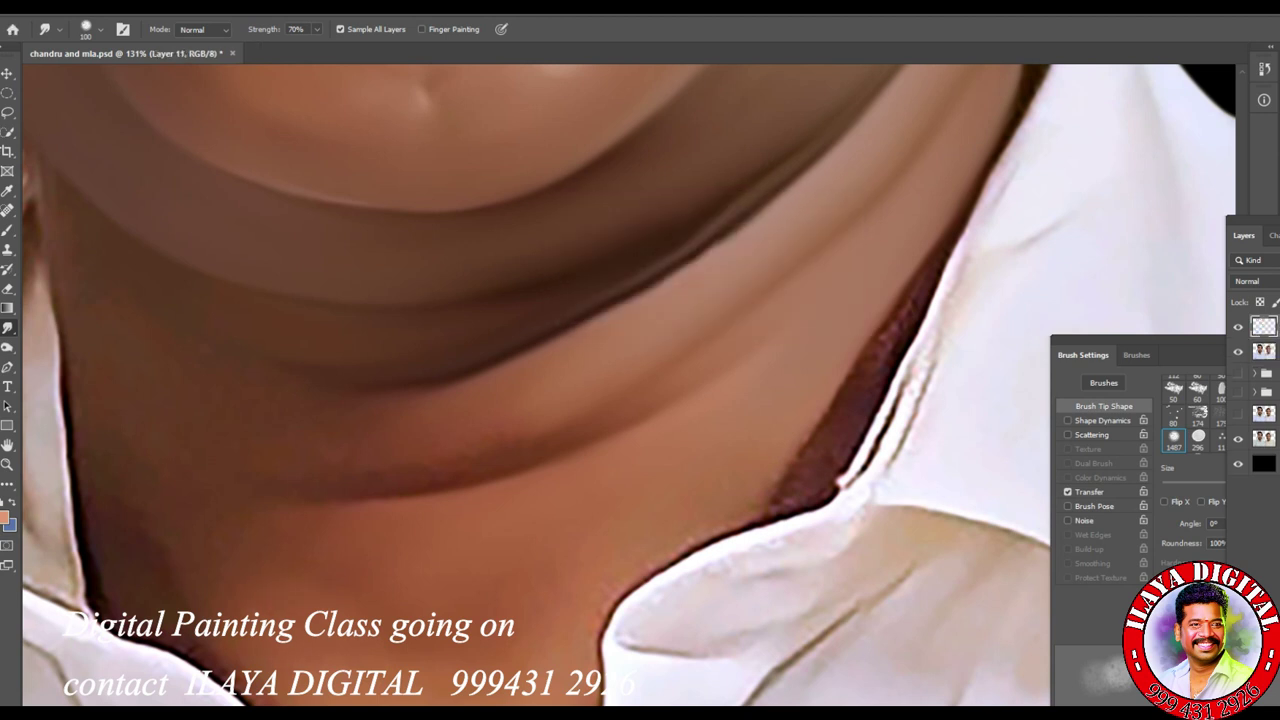
Step: Smudge the neck skin and the folds below the chin into smooth gradients, using sizes 80 to 125
key(bracketleft)
key(bracketleft)
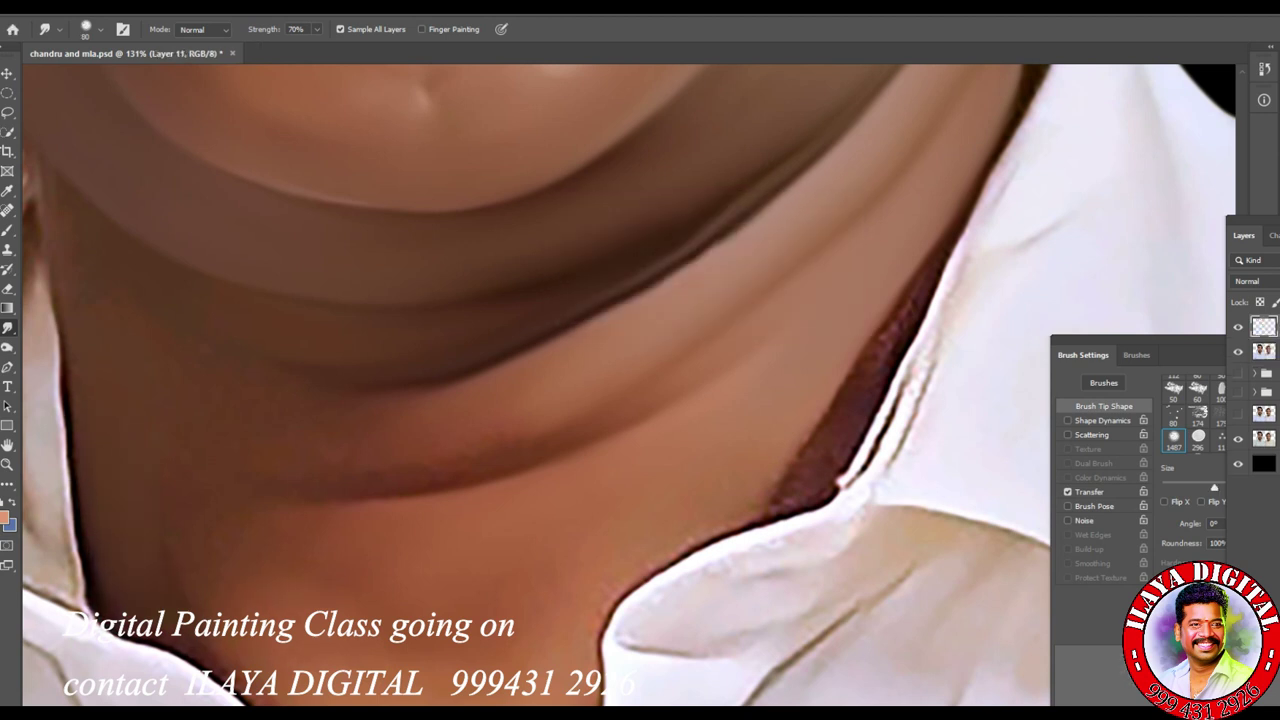
key(bracketright)
key(bracketright)
key(bracketright)
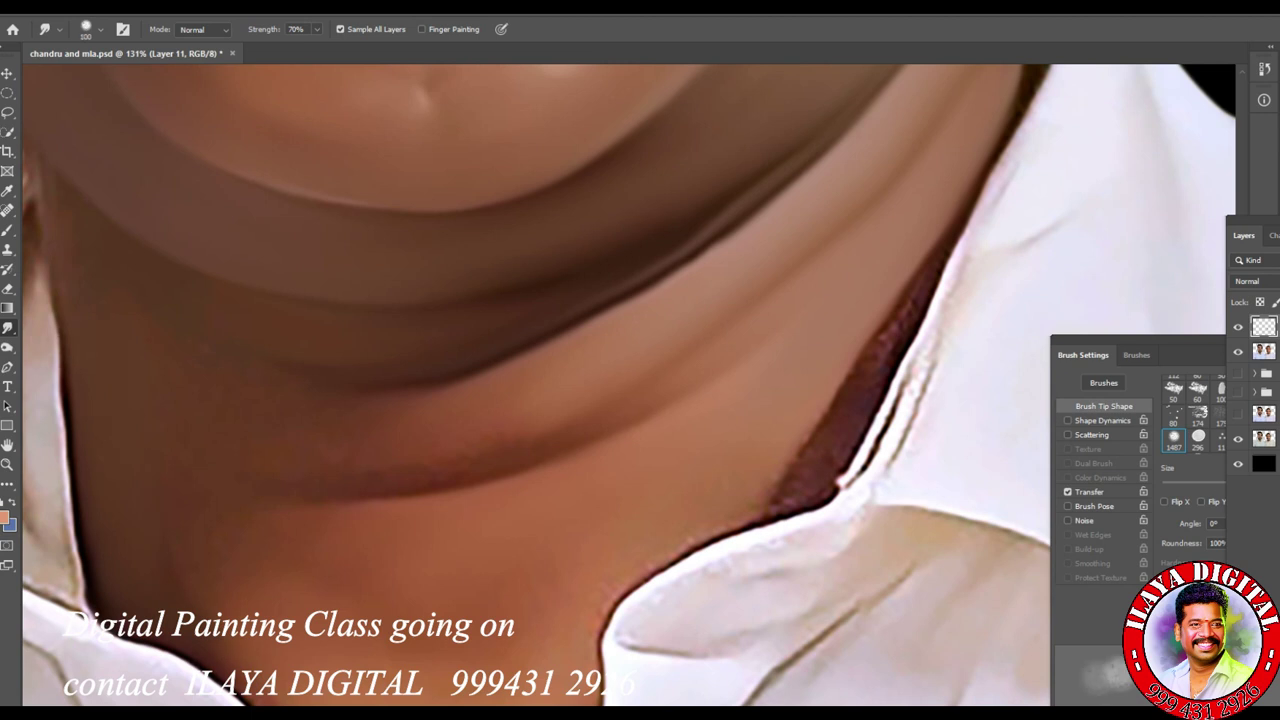
key(bracketright)
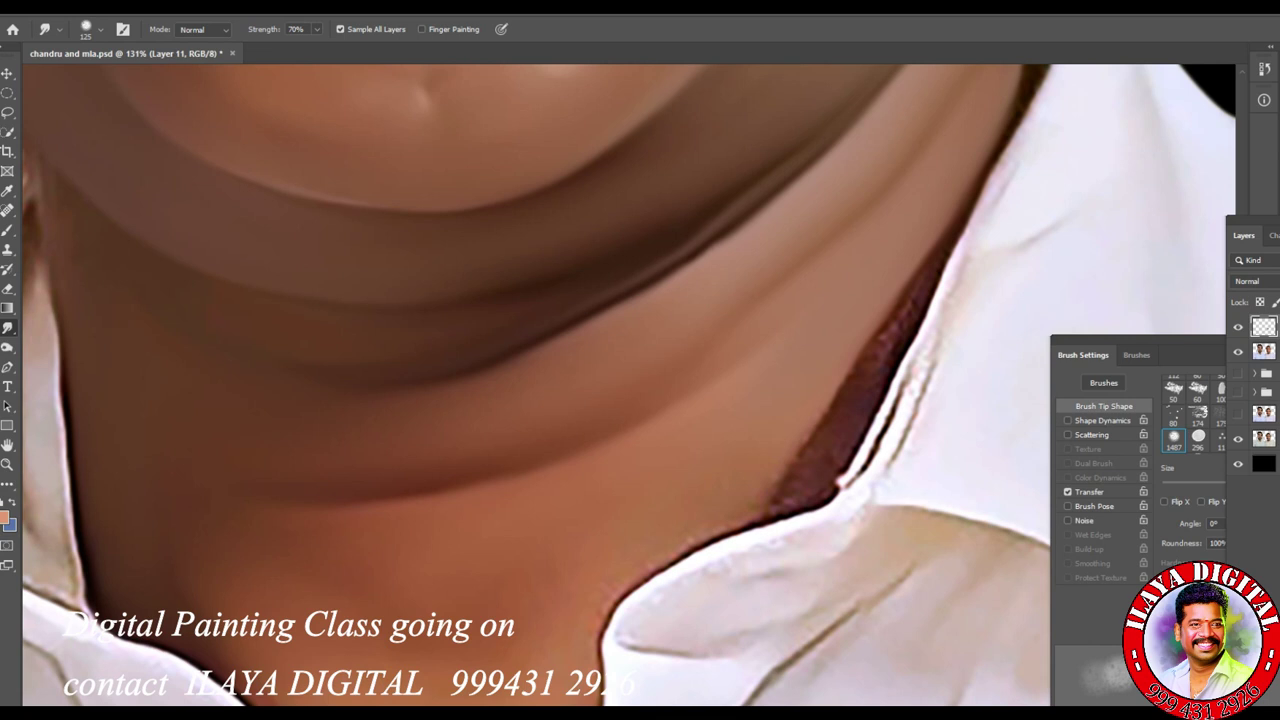
Step: Smudge the shadowed left side of the neck beside the collar into smooth tones at sizes 45 and 70
scroll(629, 386, up, 3)
scroll(629, 386, left, 5)
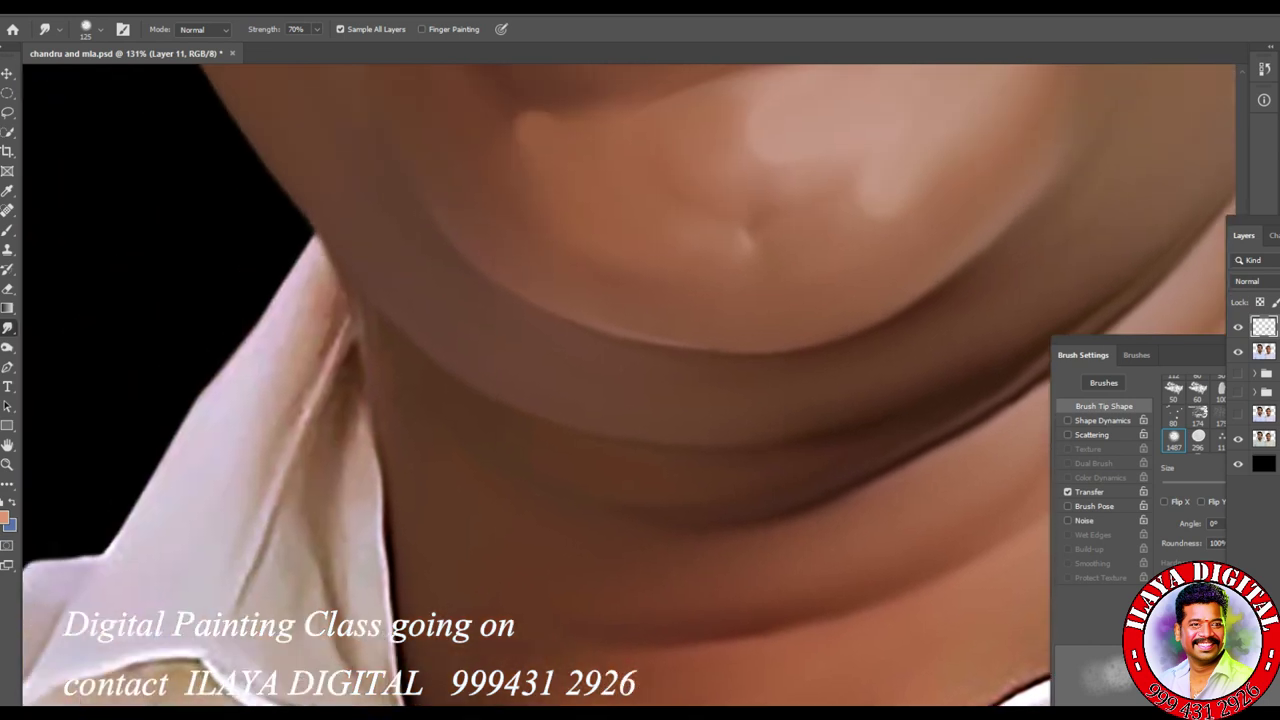
key(bracketleft)
key(bracketleft)
key(bracketleft)
key(bracketleft)
key(bracketleft)
key(bracketleft)
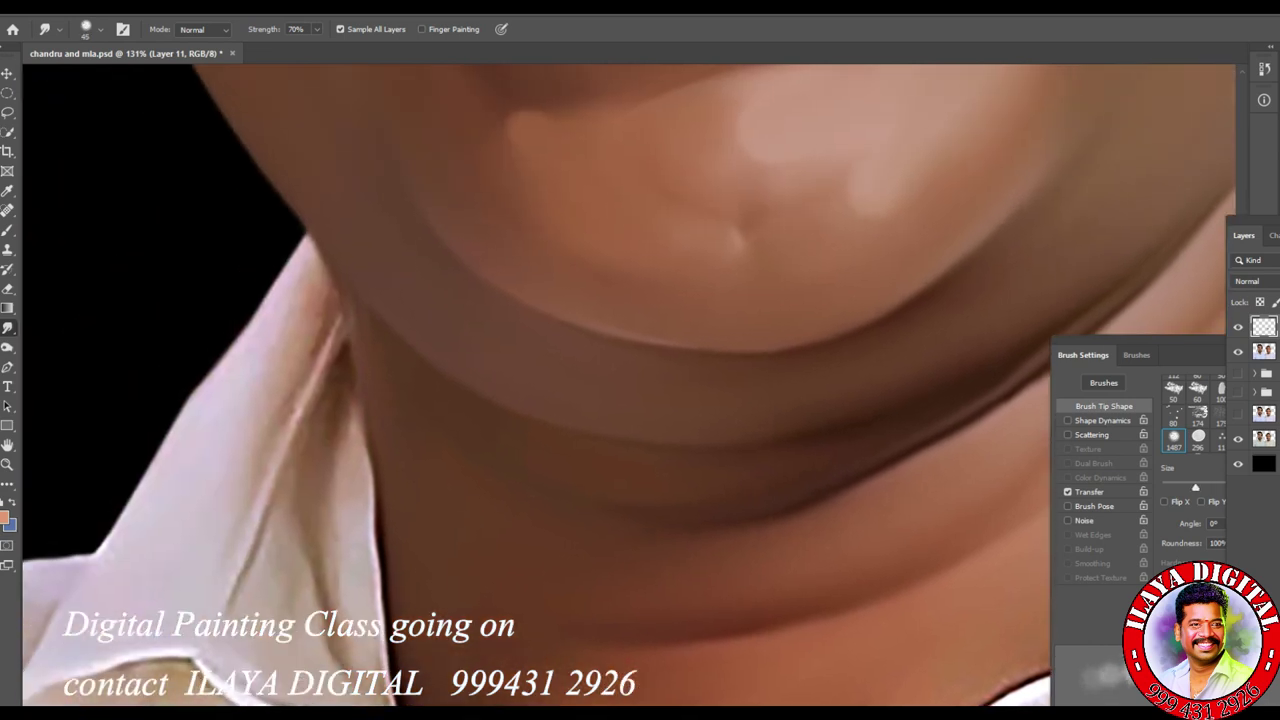
key(bracketright)
key(bracketright)
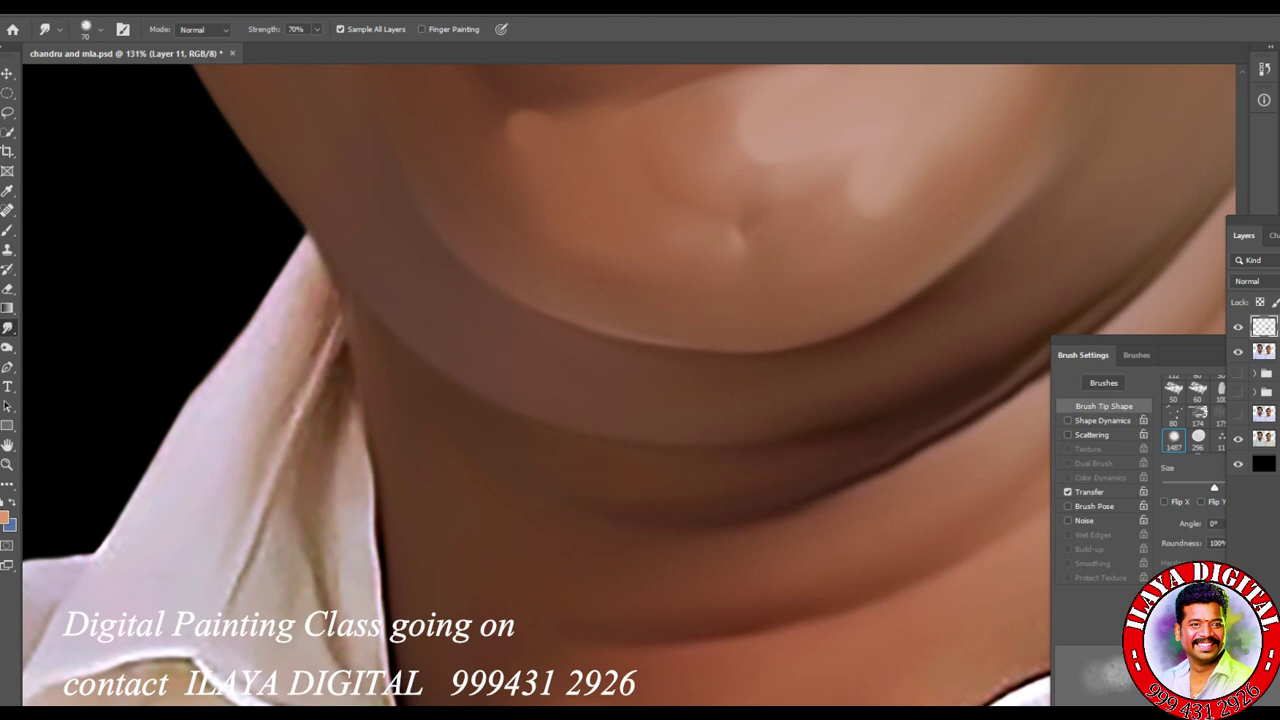
Step: Smudge the skin inside the shirt's V-shaped neck opening smooth up to the collar edges, using sizes 70 and 90
scroll(629, 386, down, 5)
scroll(629, 386, down, 3)
key(bracketright)
key(bracketright)
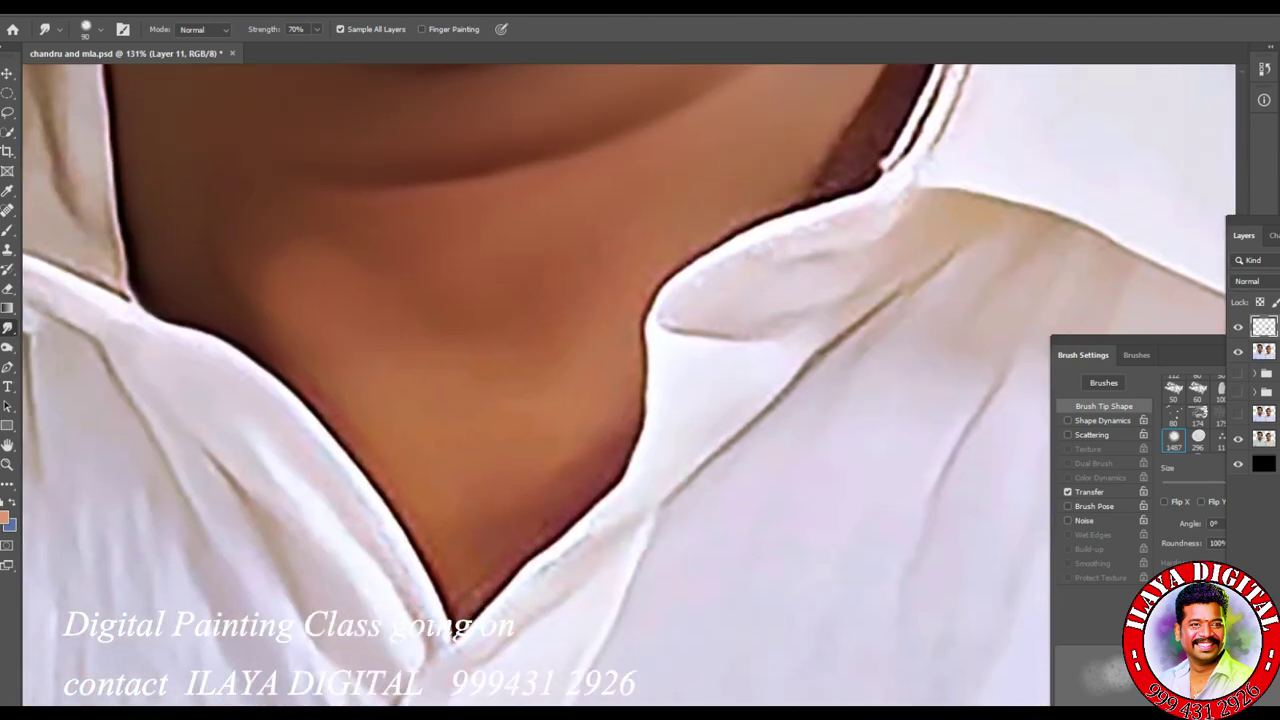
key(bracketleft)
key(bracketleft)
key(bracketleft)
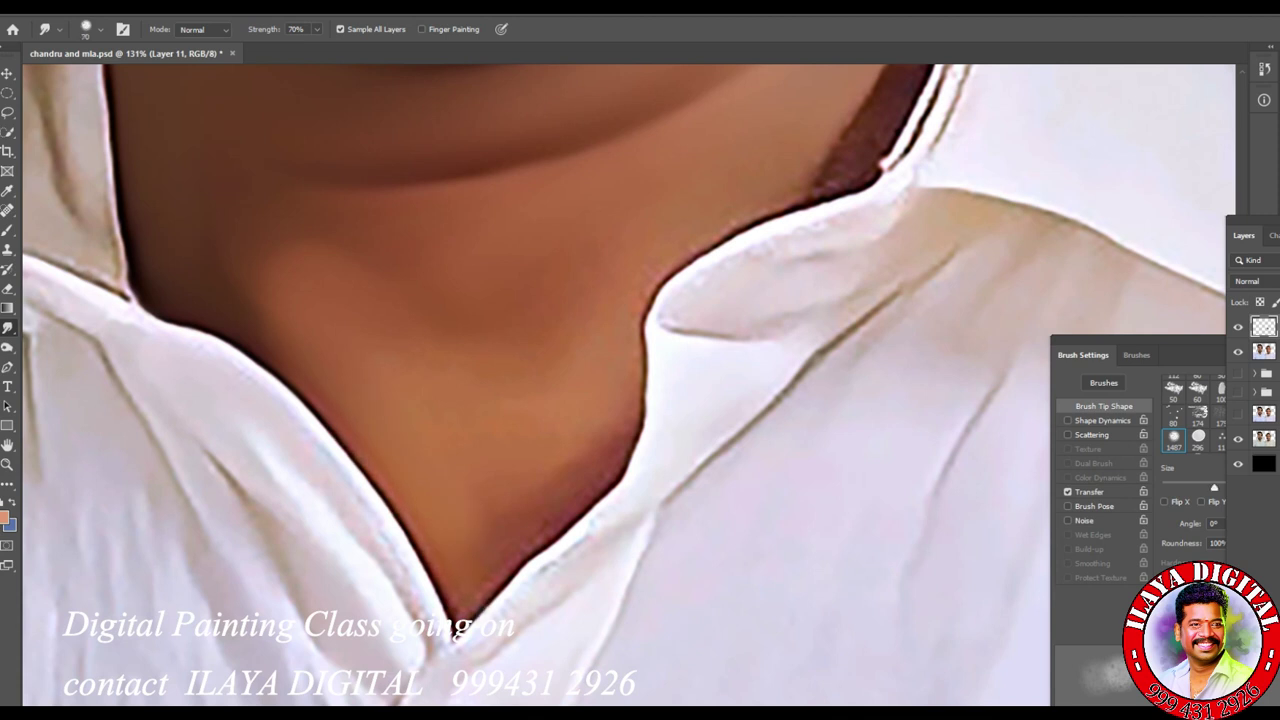
key(bracketright)
key(bracketright)
key(bracketright)
key(bracketright)
key(bracketleft)
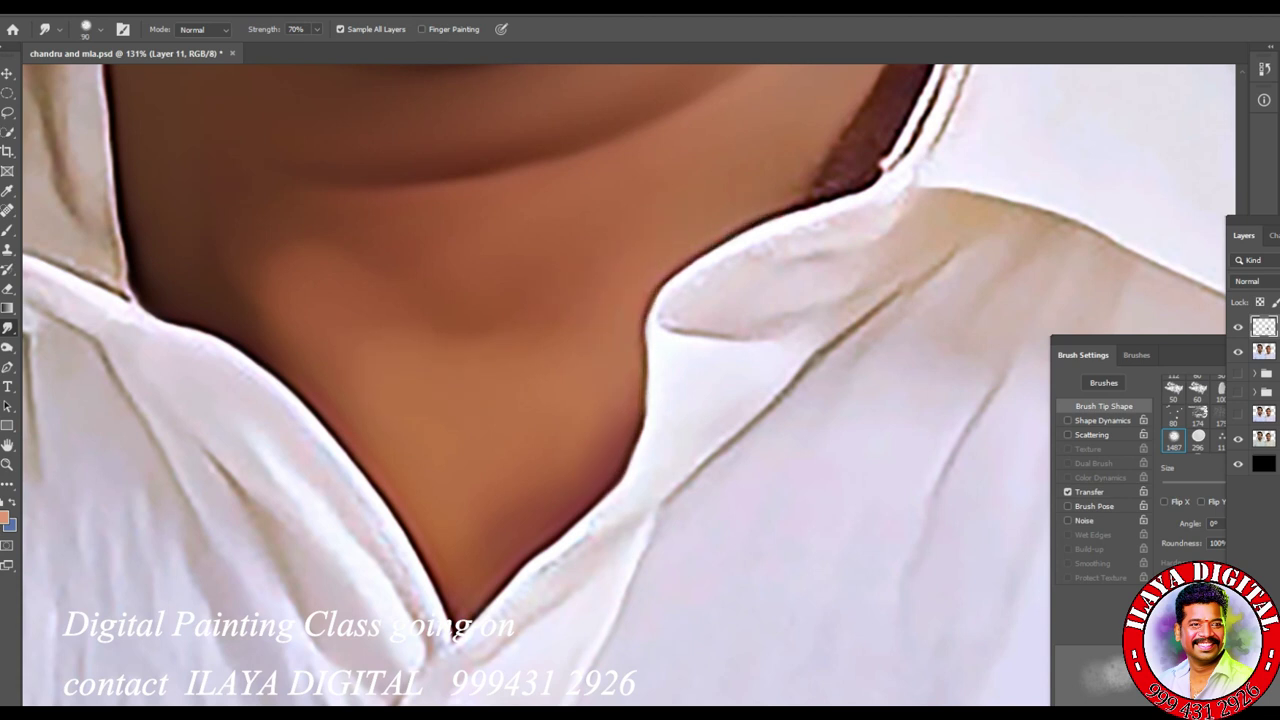
drag(645, 390, 633, 455)
drag(645, 340, 658, 285)
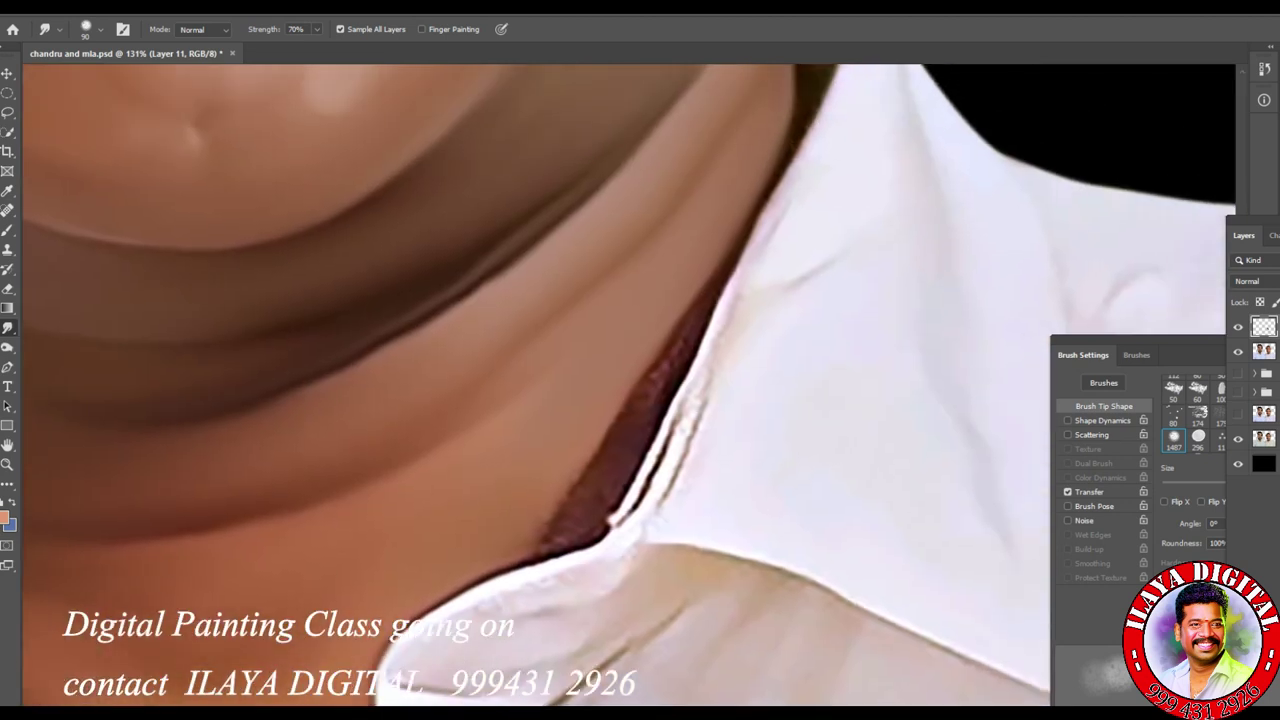
Step: Smudge the dark maroon strip between the neck and the right collar into a smooth shadow at size 70
key(bracketleft)
key(bracketleft)
mouse_move(720, 300)
mouse_down()
mouse_move(600, 445)
mouse_move(608, 520)
mouse_move(530, 562)
mouse_up()
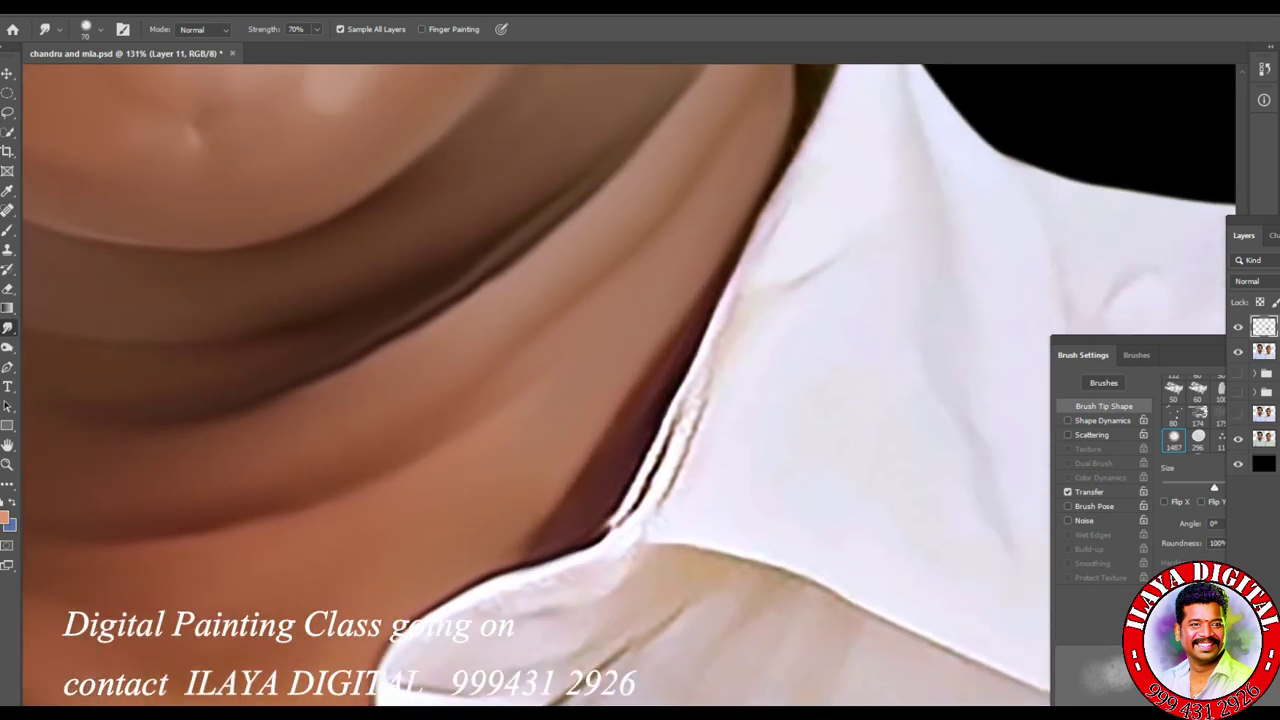
Step: Smudge the brown inner side of the right collar behind the neck into a smooth shaded gradient at about size 40
drag(640, 380, 495, 660)
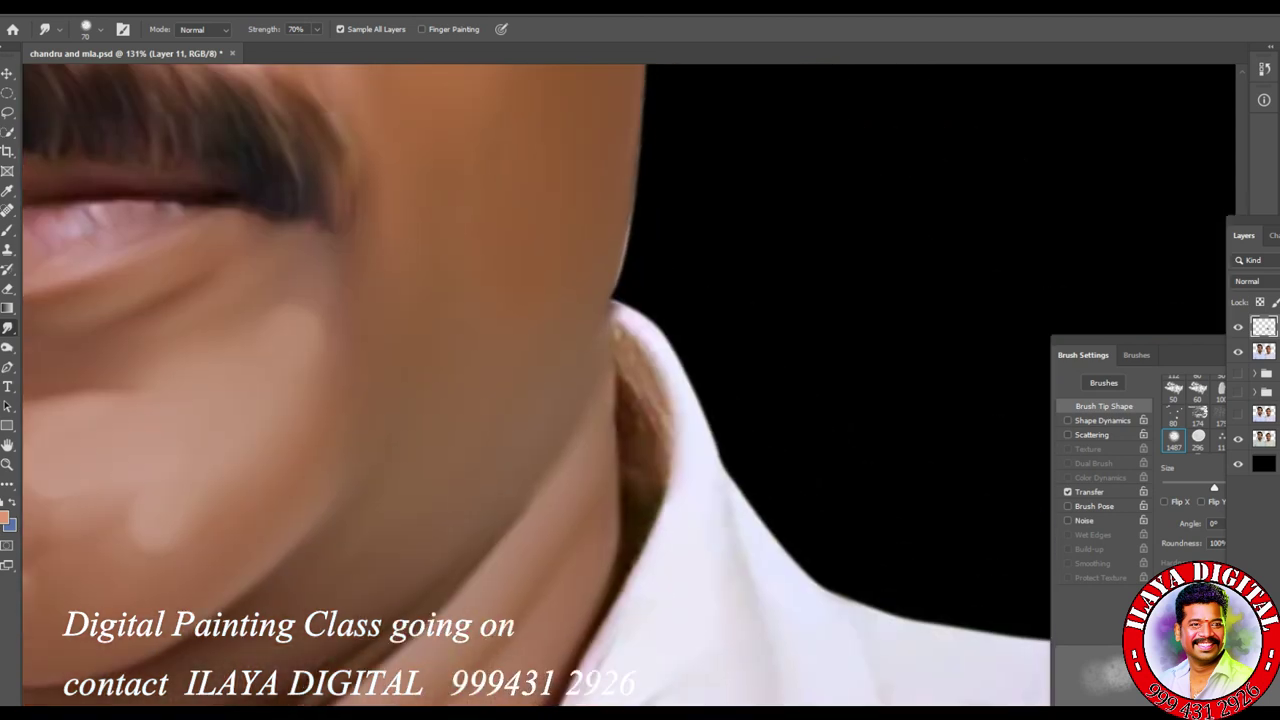
key(bracketleft)
key(bracketleft)
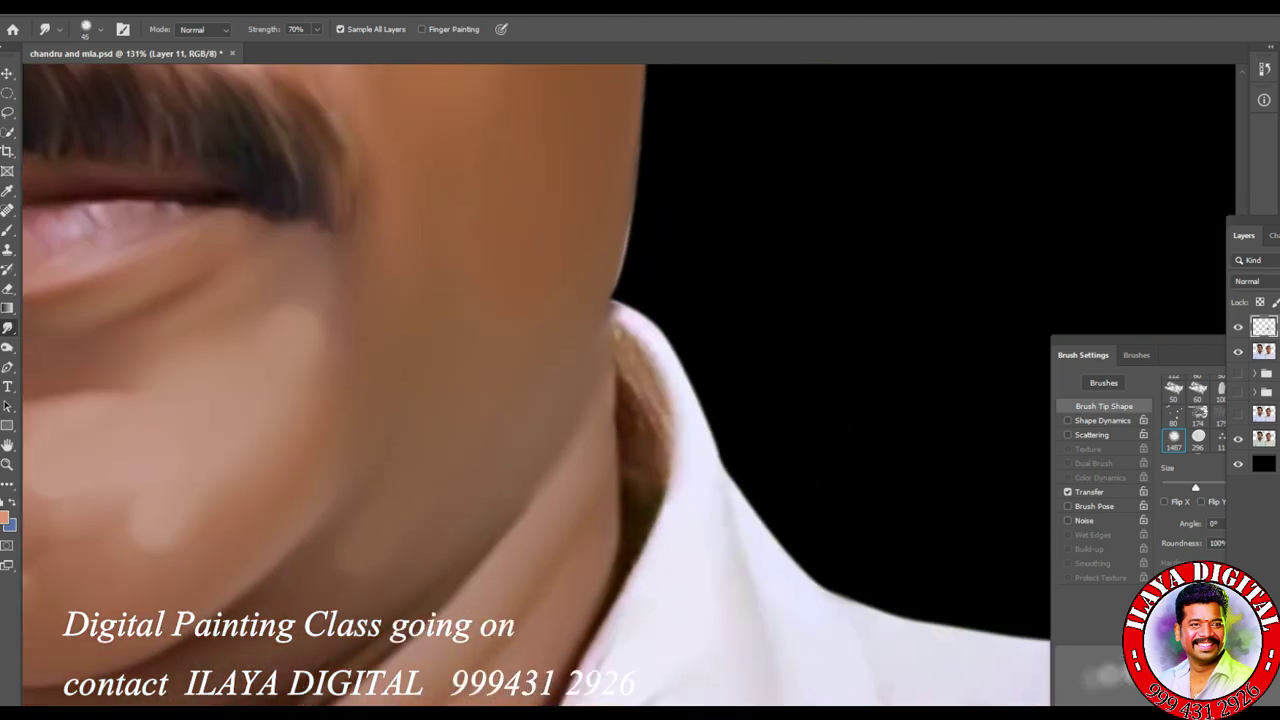
key(bracketleft)
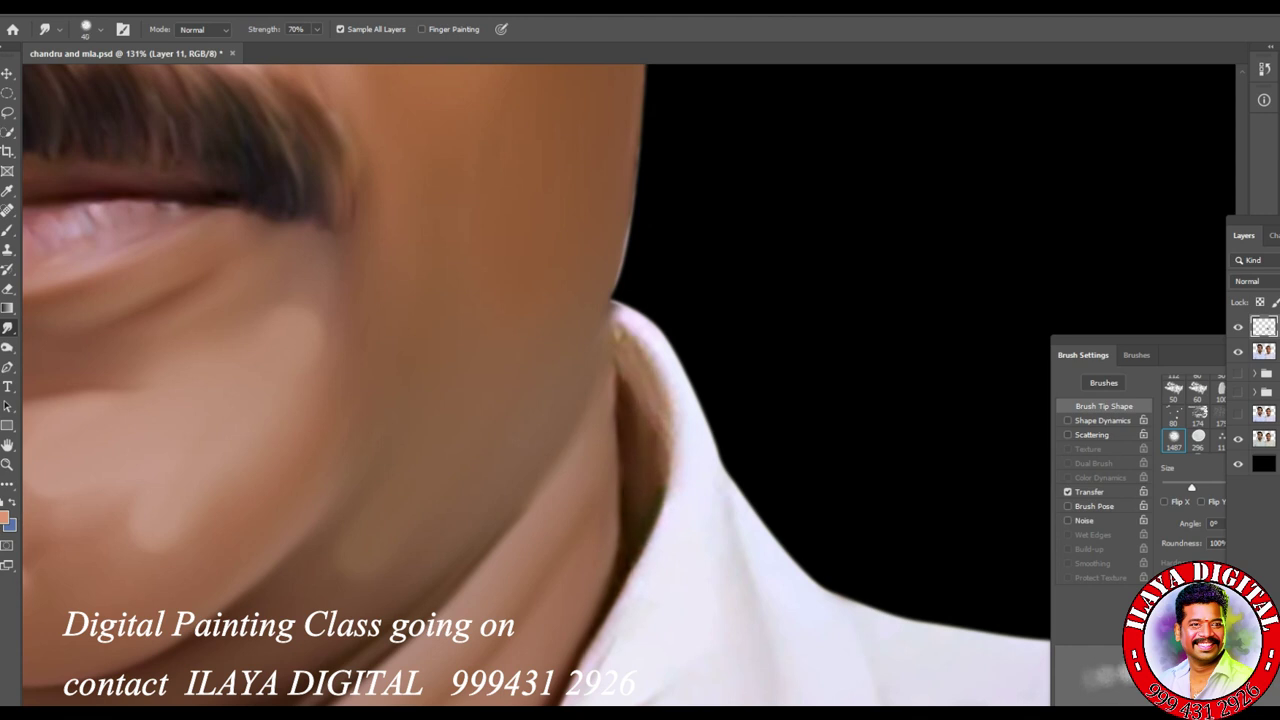
drag(676, 378, 664, 536)
drag(622, 356, 624, 380)
drag(630, 330, 650, 374)
mouse_move(658, 420)
mouse_down()
mouse_move(656, 545)
mouse_move(658, 515)
mouse_up()
drag(628, 395, 643, 555)
drag(660, 438, 640, 565)
key(bracketright)
drag(660, 505, 654, 540)
mouse_move(677, 425)
mouse_down()
mouse_move(678, 520)
mouse_move(662, 540)
mouse_up()
drag(670, 478, 660, 562)
key(bracketleft)
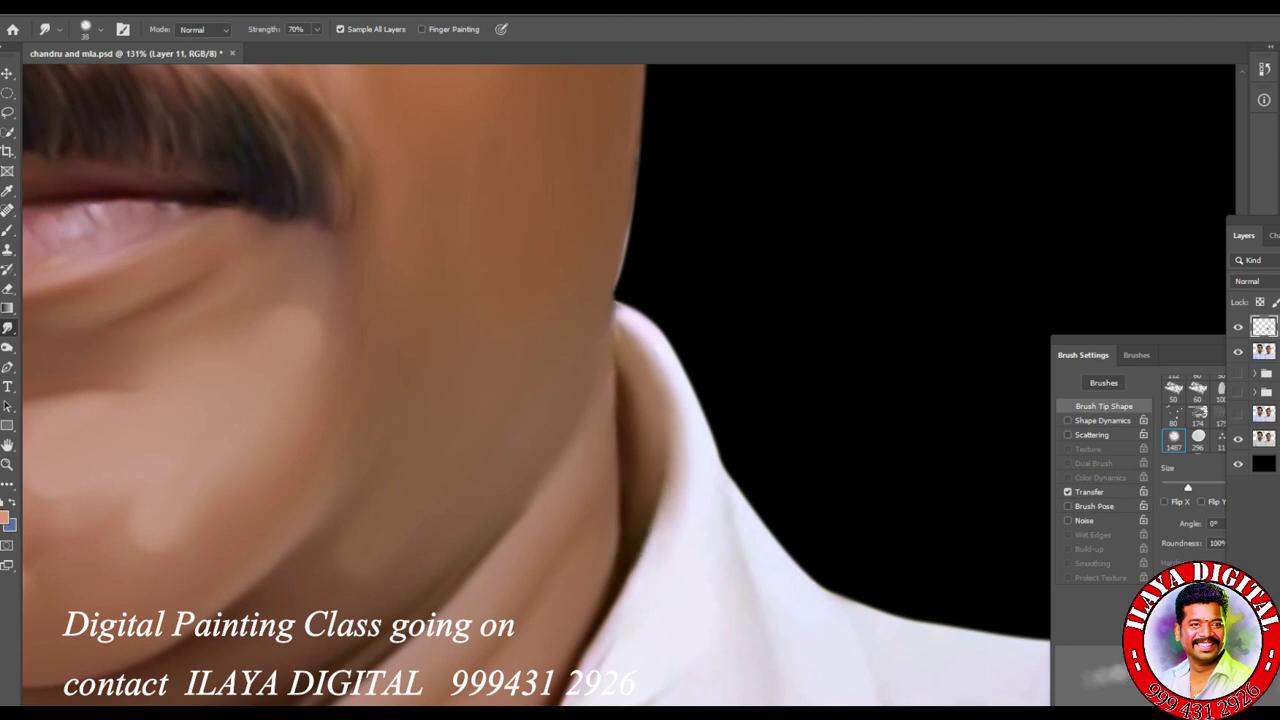
Step: Smudge the brown inner side of the right collar downward into the white edge at size 35
drag(658, 380, 650, 505)
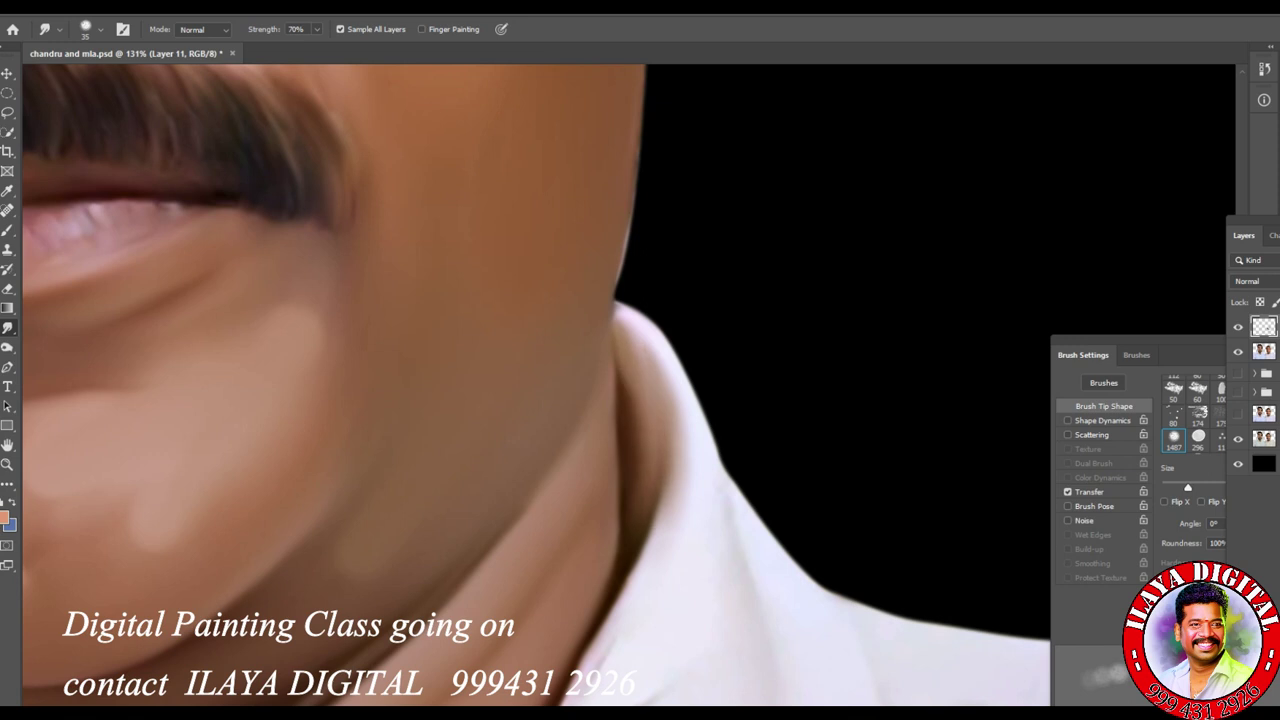
scroll(686, 611, down, 4)
scroll(528, 614, up, 4)
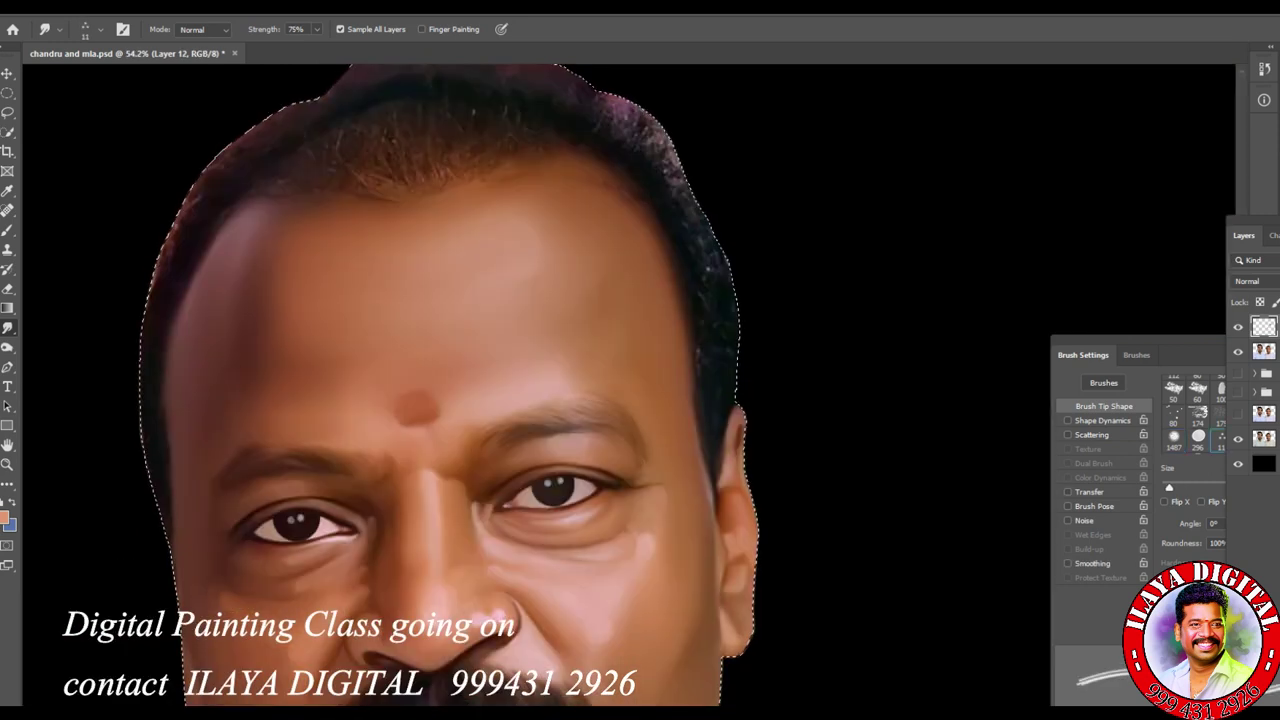
Step: Try to smudge the sideburn hair above the right ear into slanted strands at sizes 25 and 20 with 75% strength
scroll(706, 580, down, 3)
scroll(780, 612, up, 4)
scroll(788, 618, up, 5)
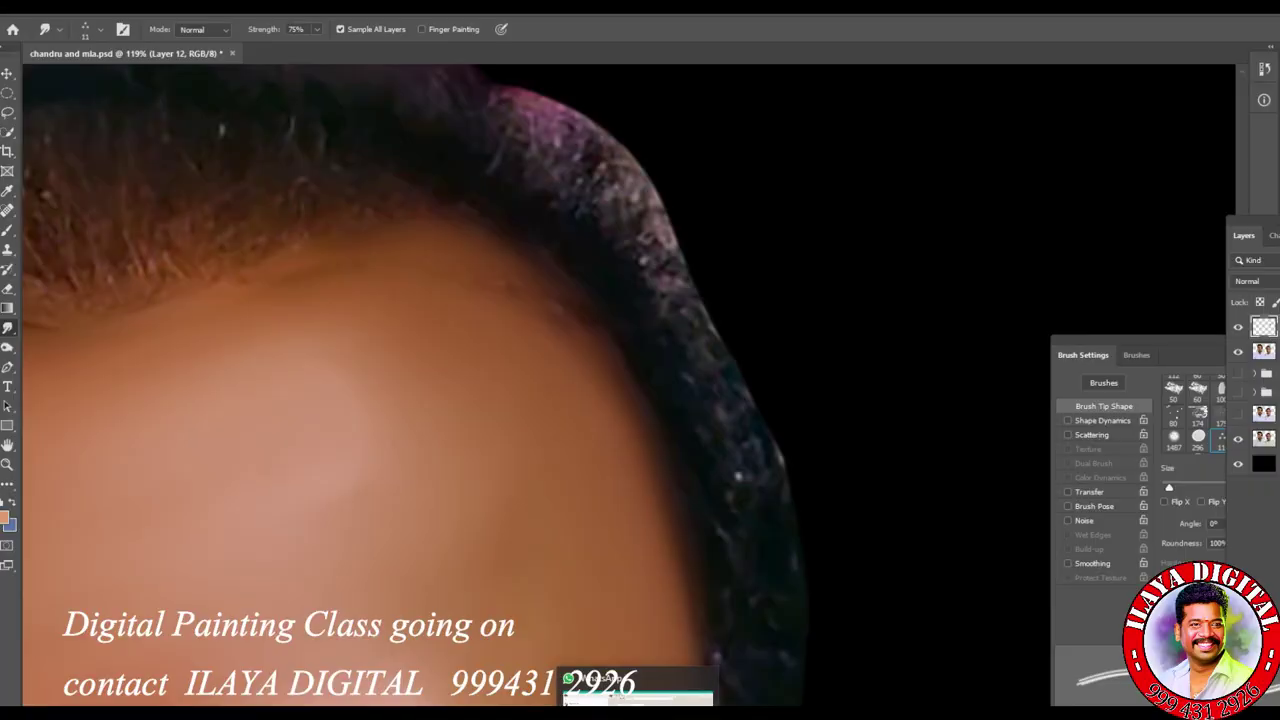
scroll(749, 363, up, 3)
scroll(749, 363, down, 3)
scroll(780, 380, up, 2)
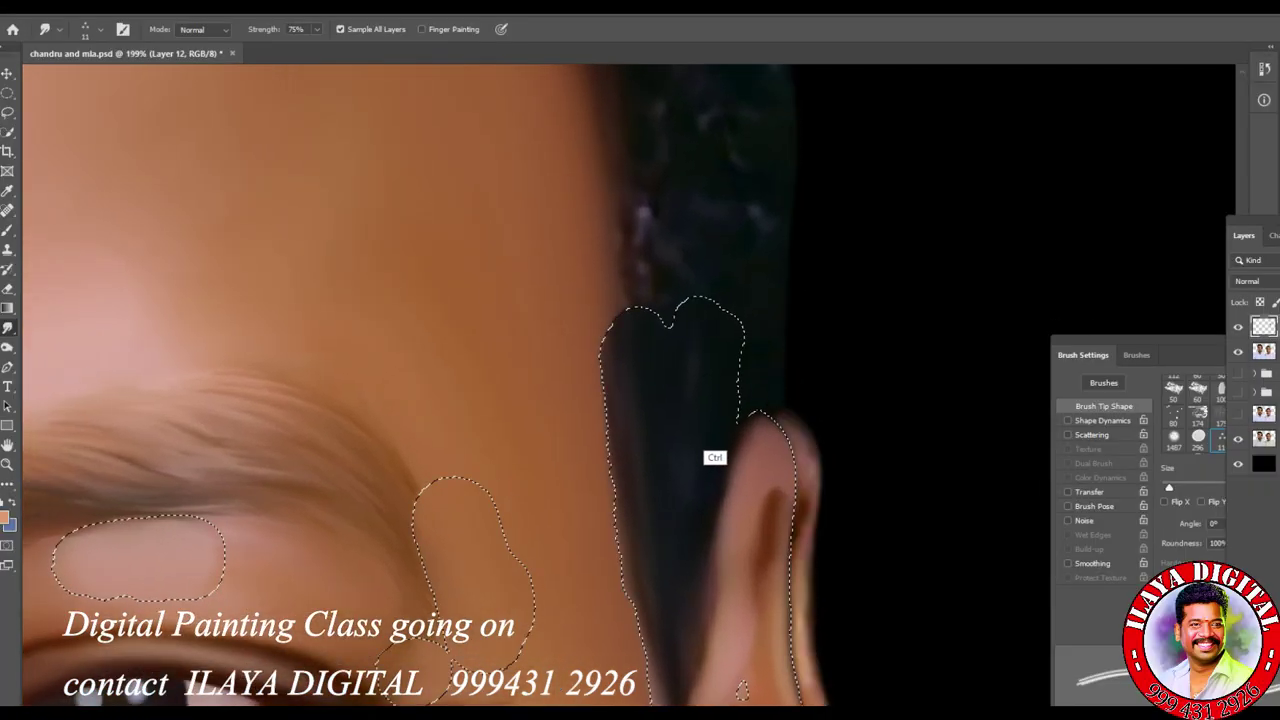
scroll(725, 447, down, 2)
key(bracketright)
key(bracketright)
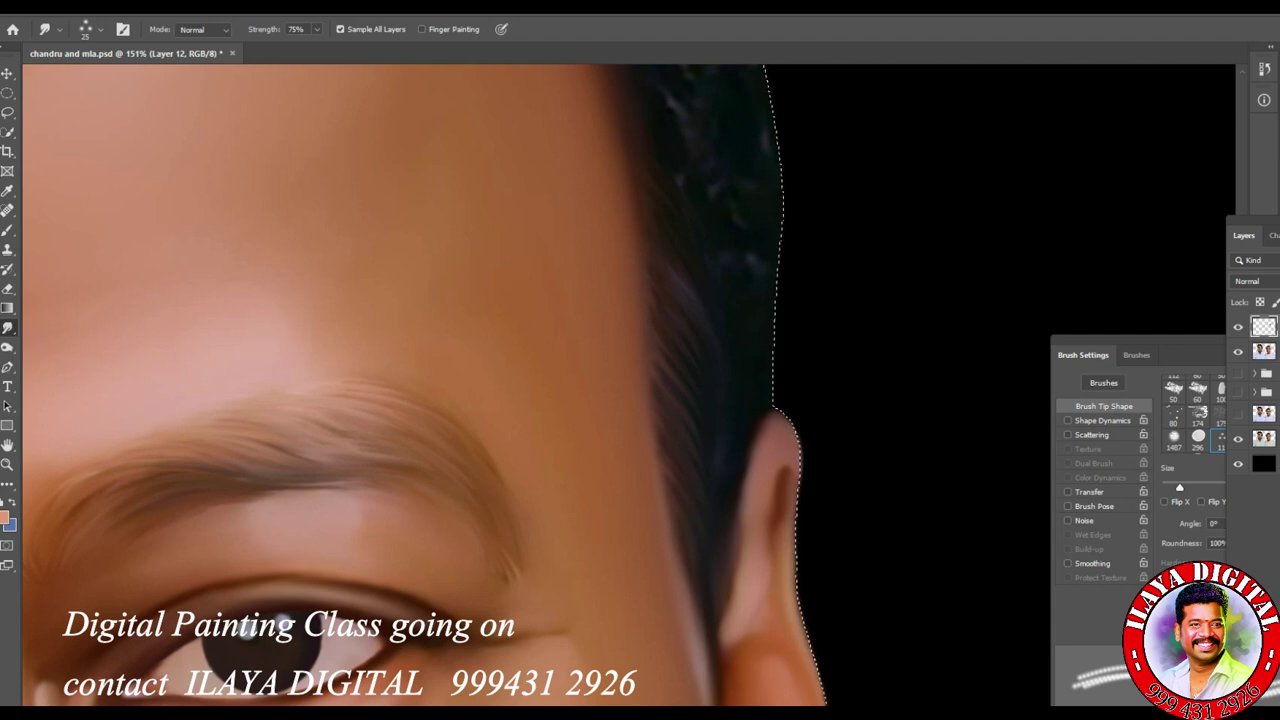
key(ctrl+plus)
scroll(700, 510, up, 2)
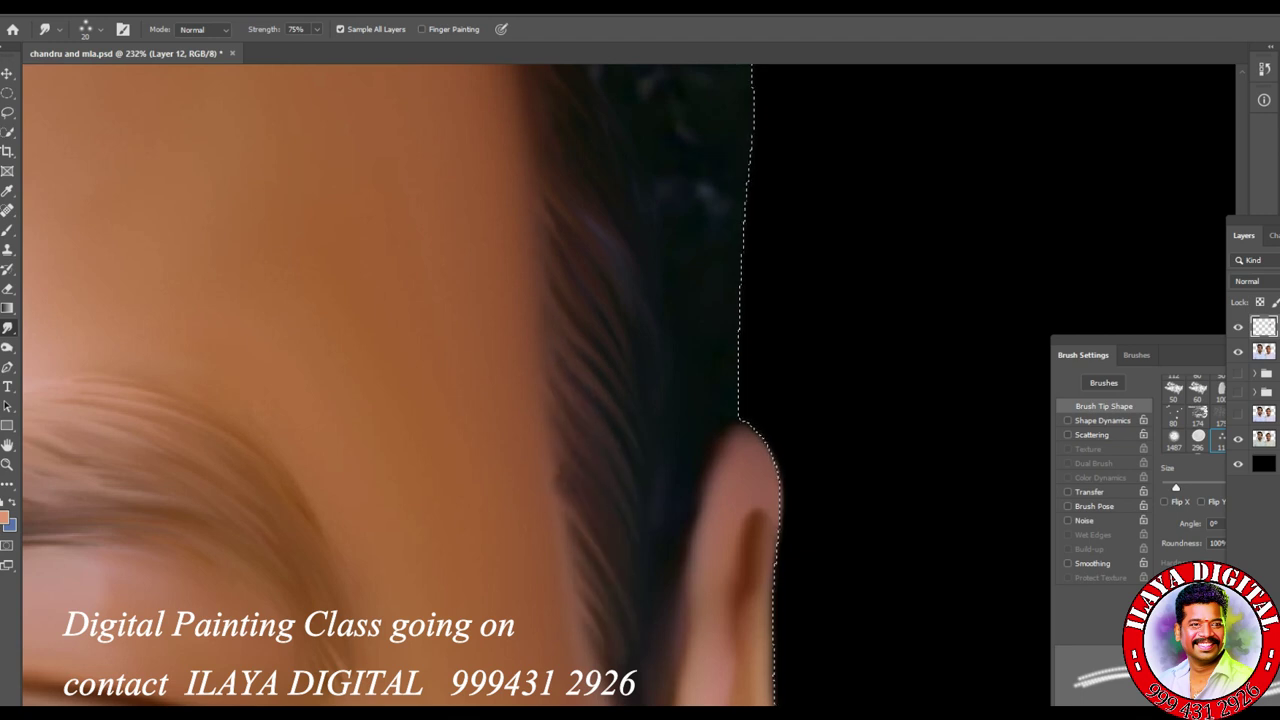
Step: Try to extend the slanted sideburn strands down along the front of the right ear at size 15
scroll(400, 380, down, 3)
key(bracketleft)
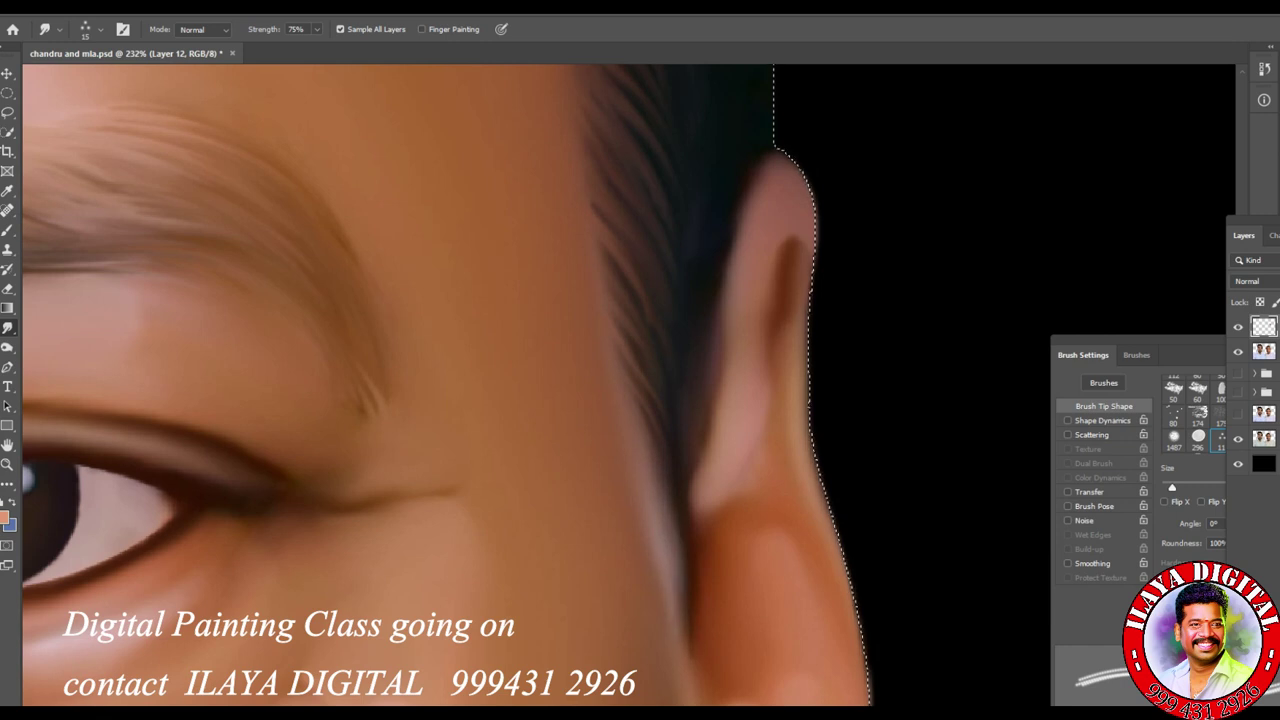
scroll(450, 380, up, 3)
key(bracketright)
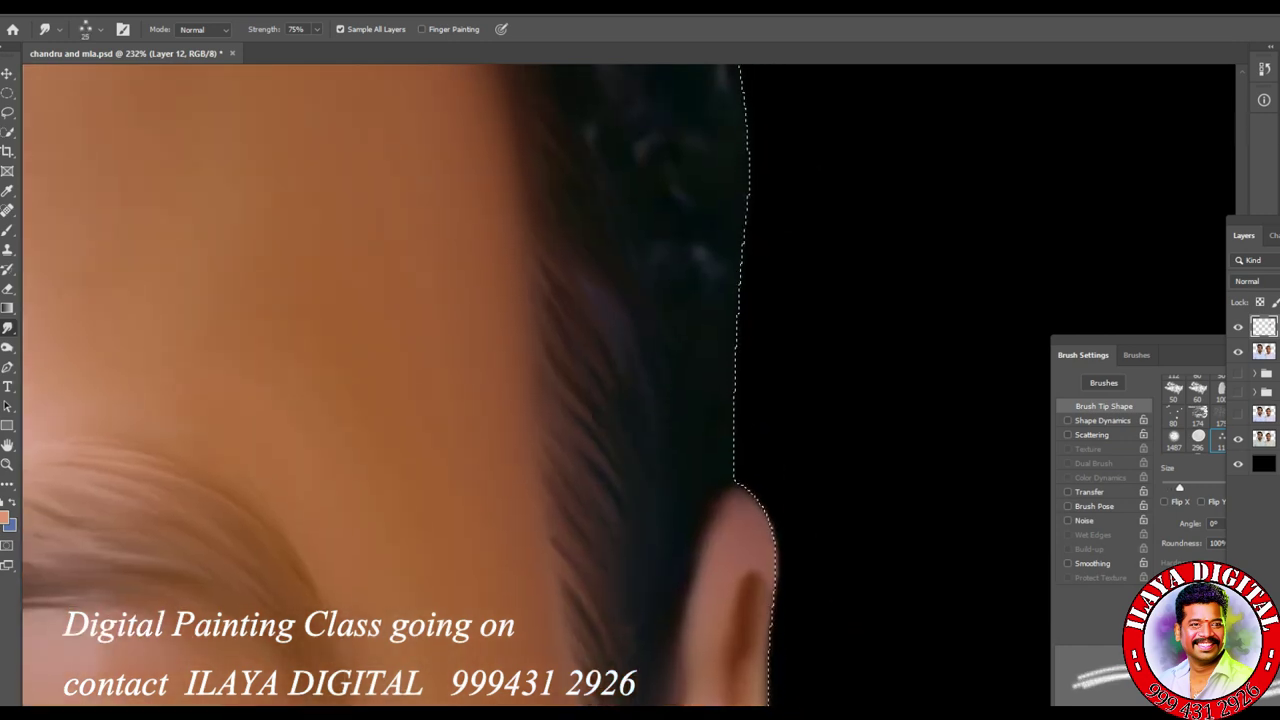
Step: Smudge the sideburn hair beside the right ear into fine soft strands, reducing the brush size to 20 and 15
mouse_move(570, 250)
mouse_down()
mouse_move(558, 280)
mouse_move(590, 610)
mouse_up()
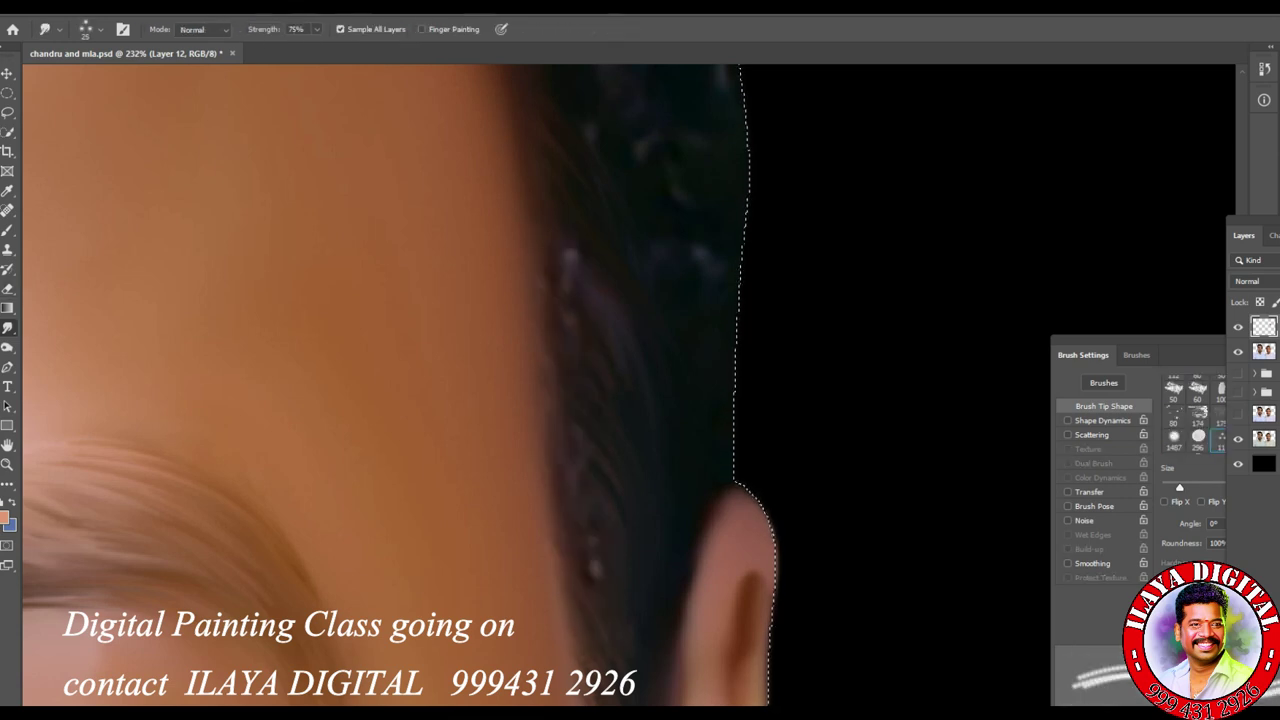
key(bracketleft)
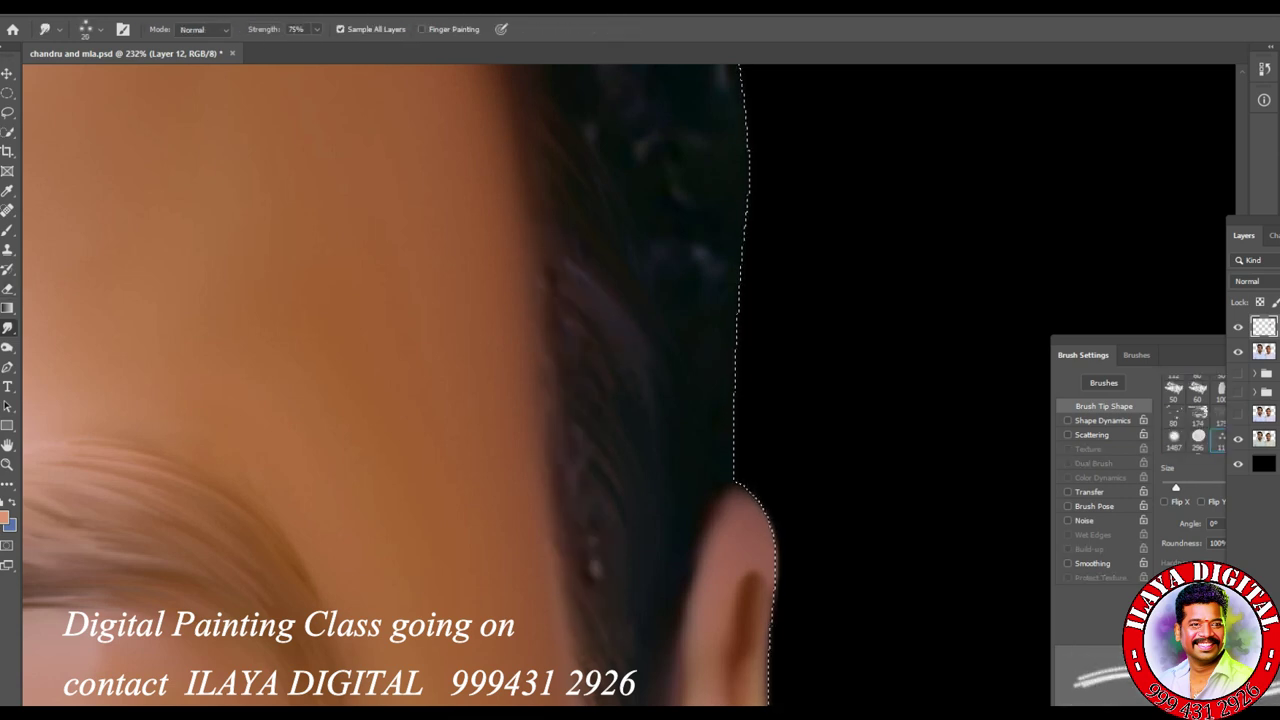
key(bracketleft)
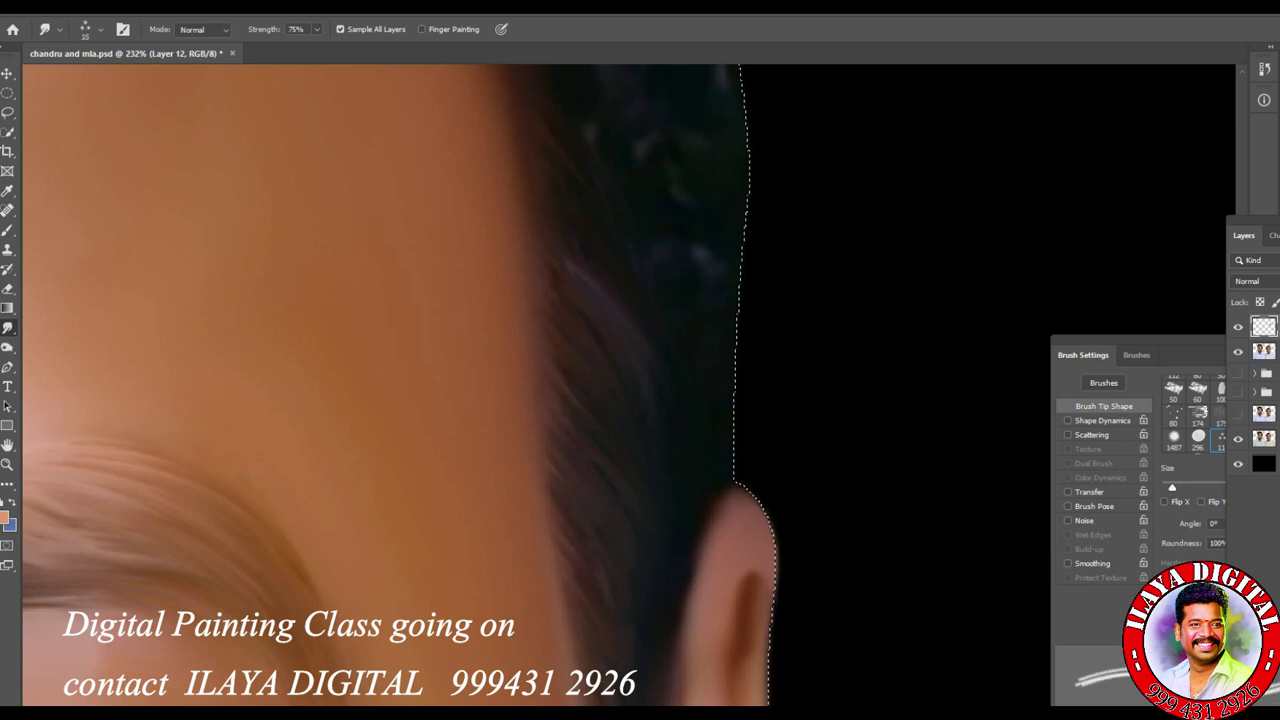
scroll(488, 386, down, 5)
scroll(488, 386, left, 2)
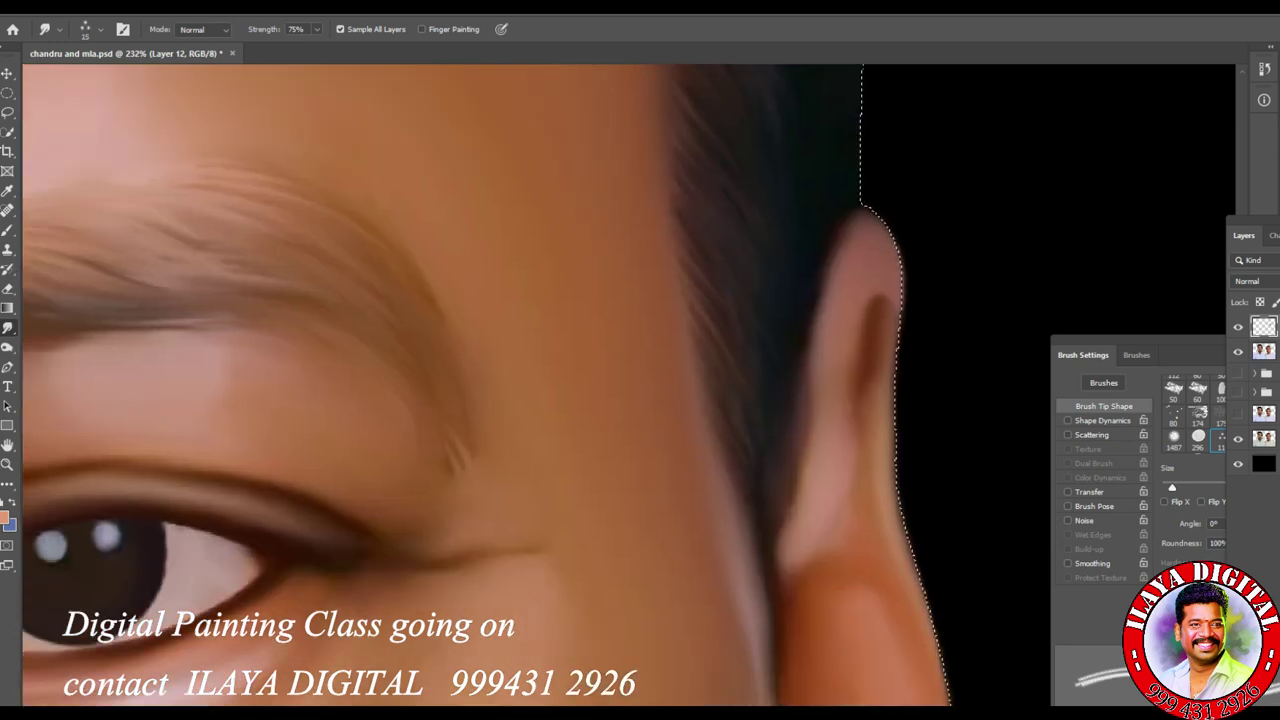
Step: Smudge the speckled dark hair along the right temple into smooth curved strands at size 25
scroll(488, 386, down, 3)
scroll(488, 386, up, 2)
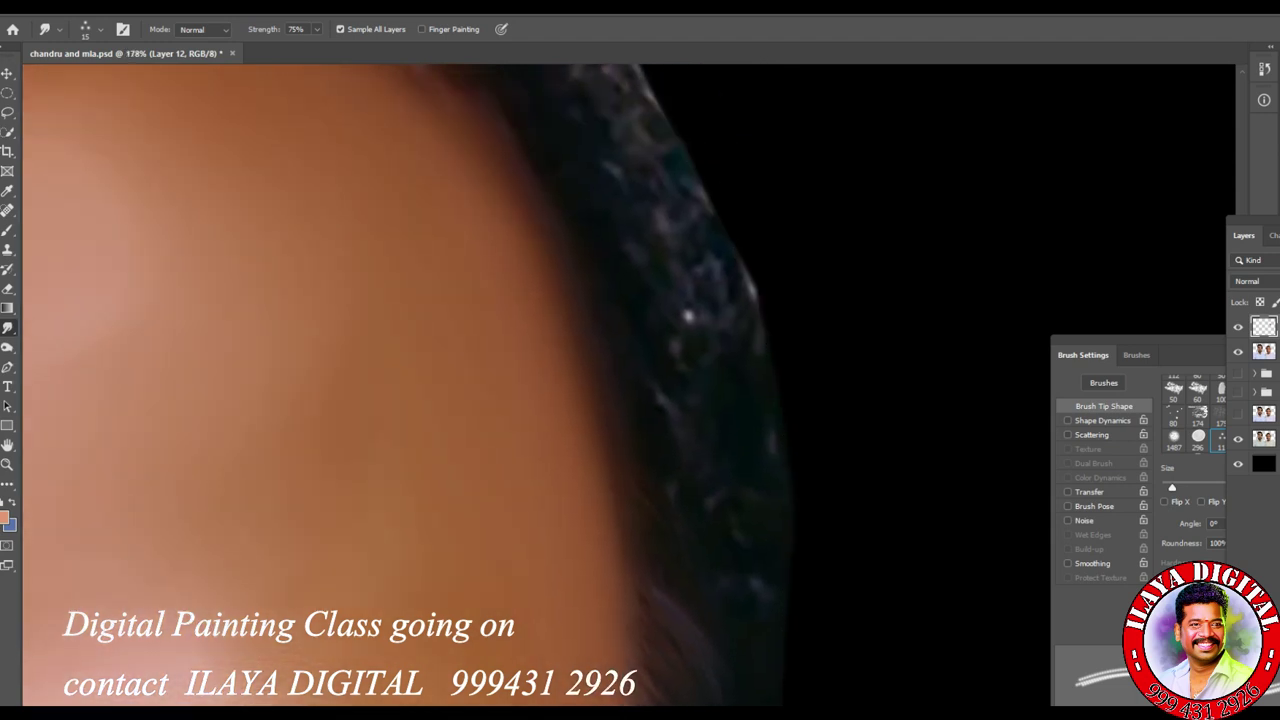
key(bracketright)
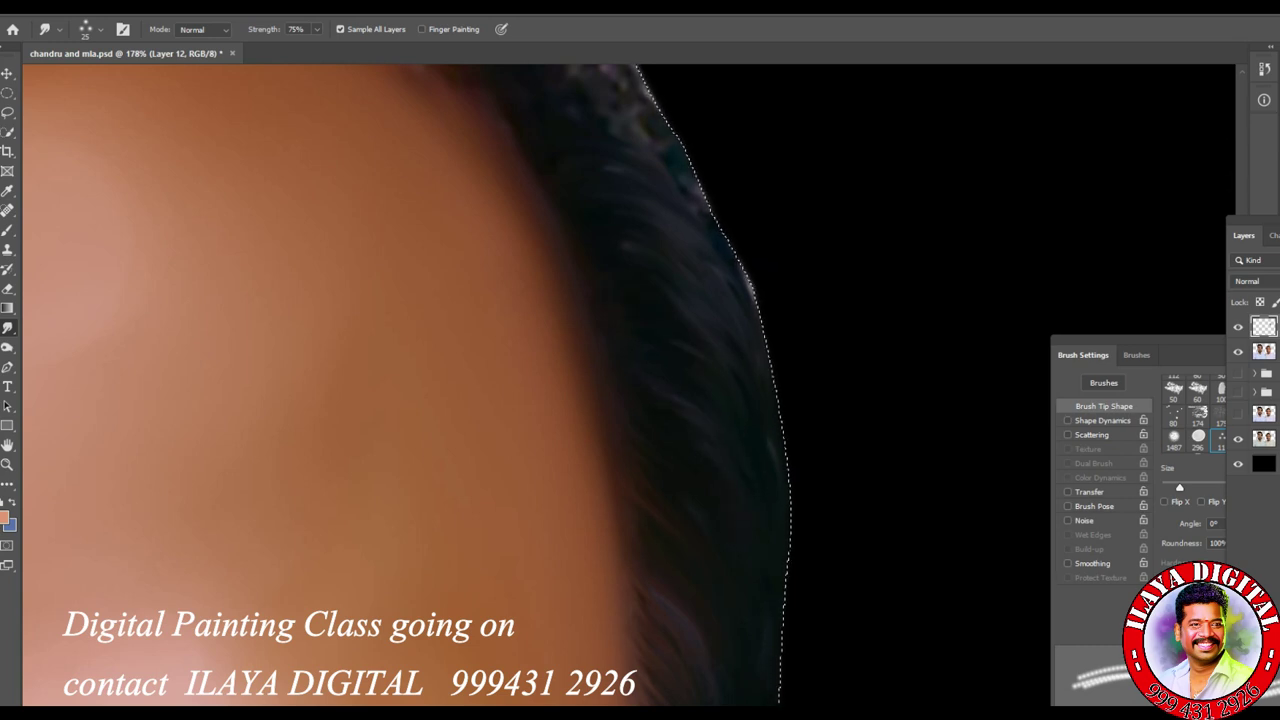
Step: Smudge the speckled purple and grey hair patch at the head's upper right into curved strands at sizes 25 and 20
scroll(714, 649, down, 5)
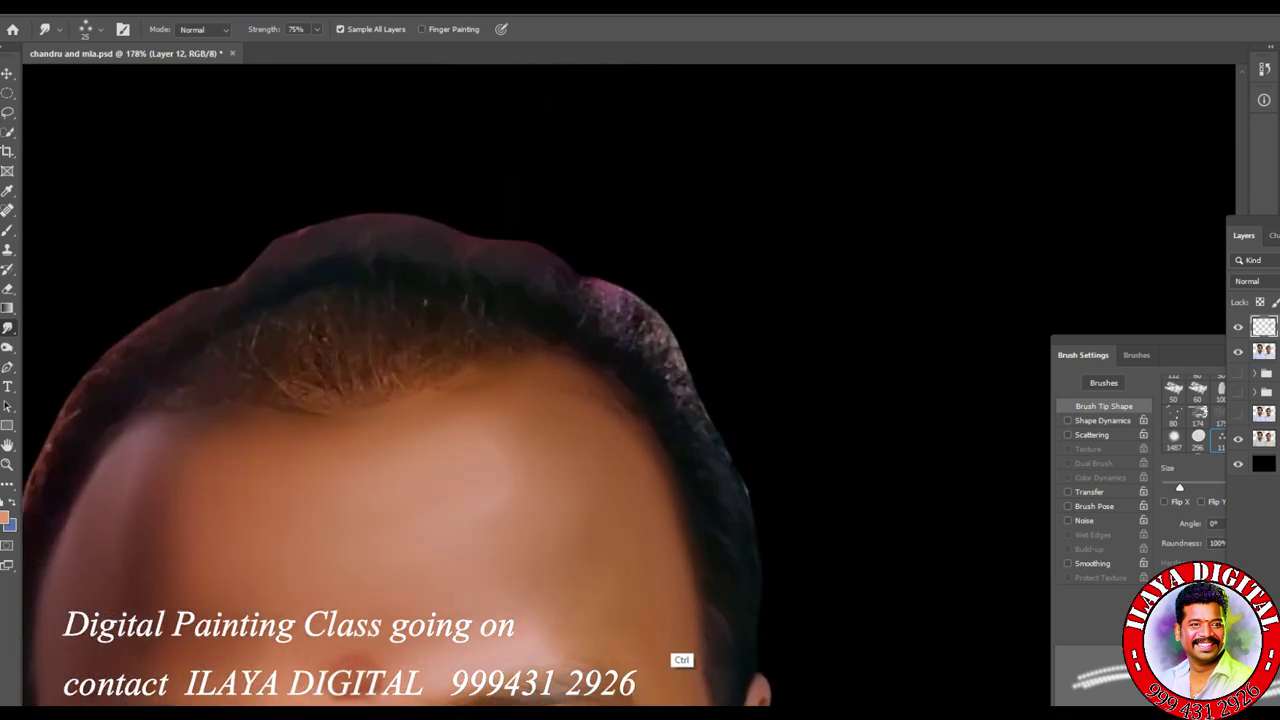
scroll(566, 515, up, 4)
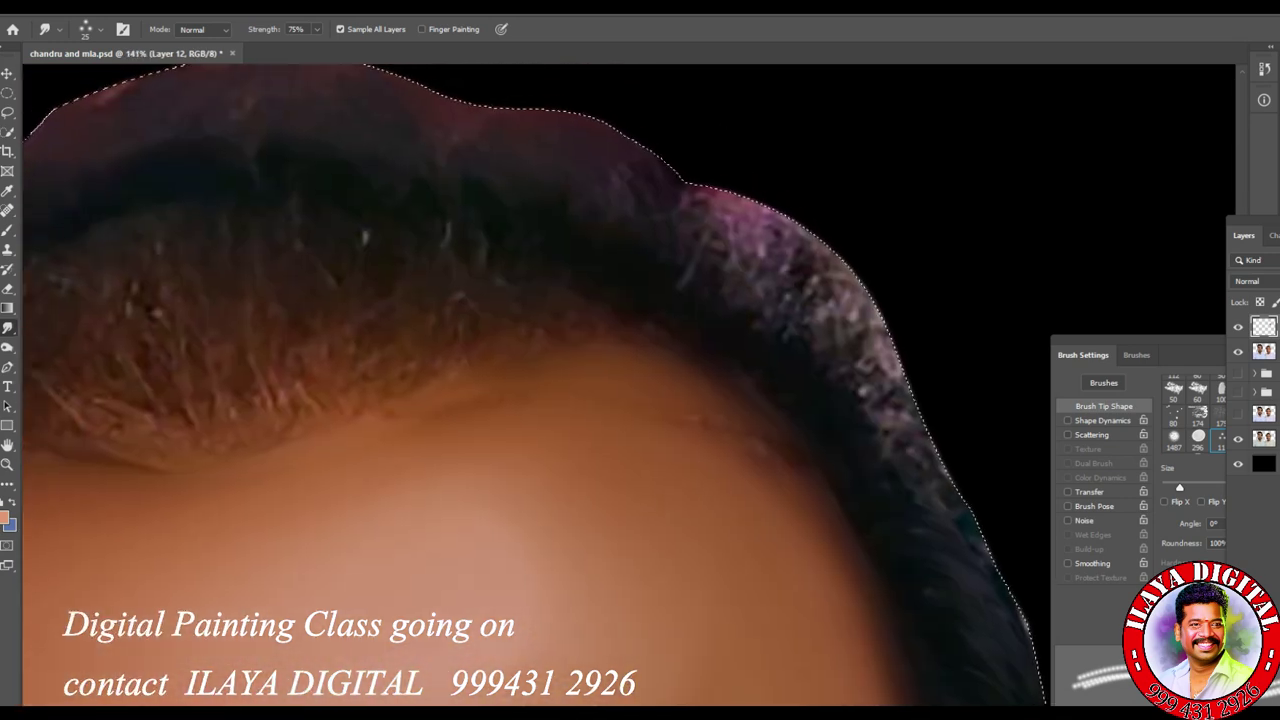
scroll(780, 515, up, 3)
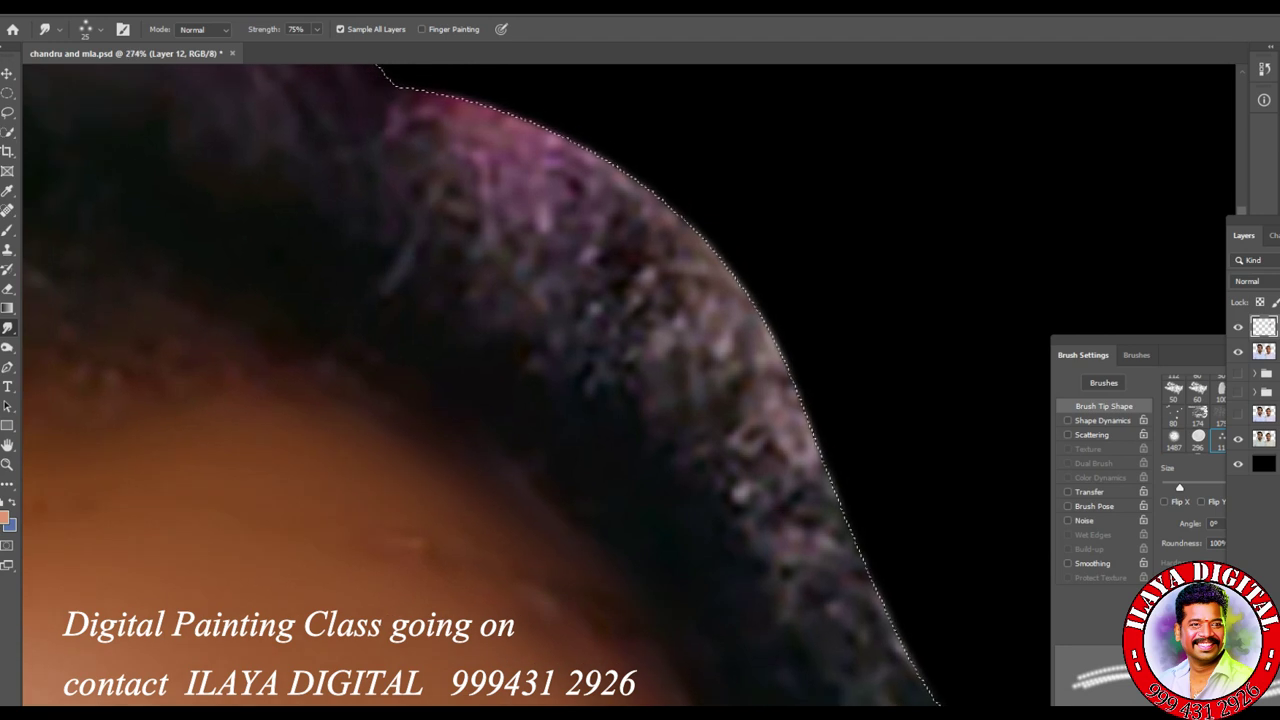
mouse_move(470, 200)
mouse_down()
mouse_move(505, 235)
mouse_move(615, 275)
mouse_move(660, 370)
mouse_move(755, 460)
mouse_move(790, 530)
mouse_move(770, 548)
mouse_move(795, 580)
mouse_up()
mouse_move(480, 165)
mouse_down()
mouse_move(435, 195)
mouse_move(505, 175)
mouse_move(535, 245)
mouse_up()
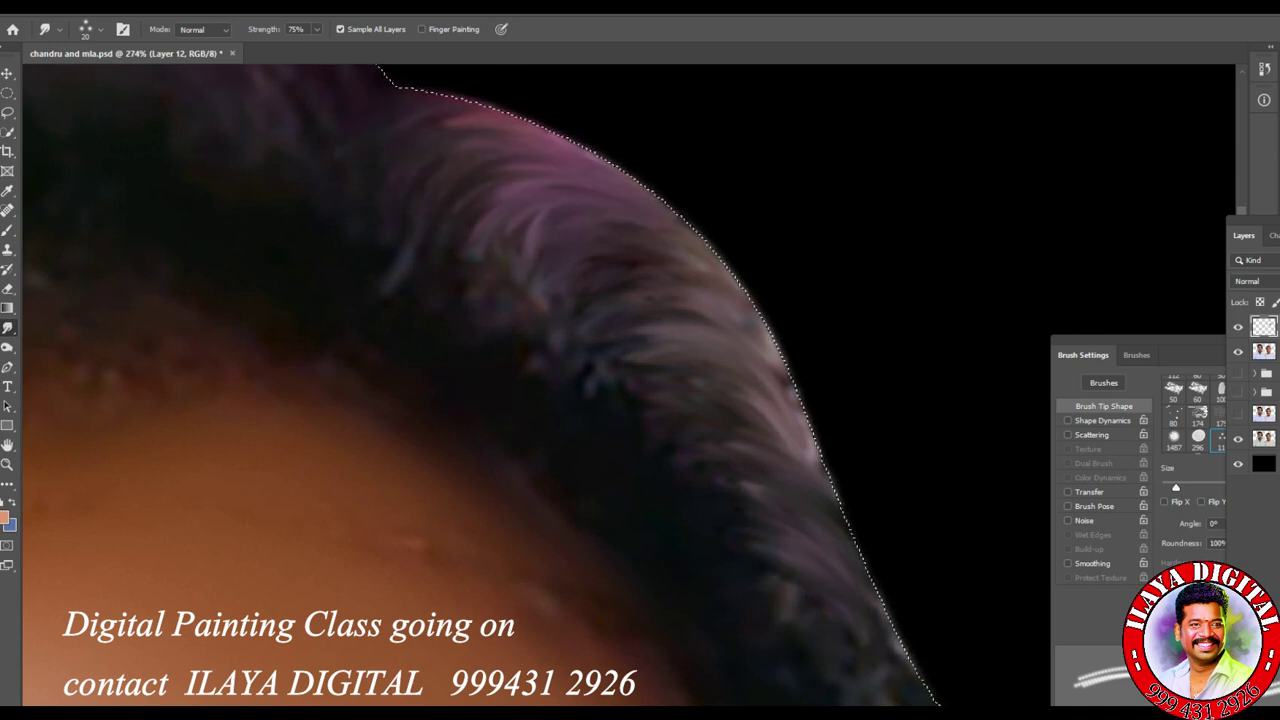
drag(655, 322, 700, 348)
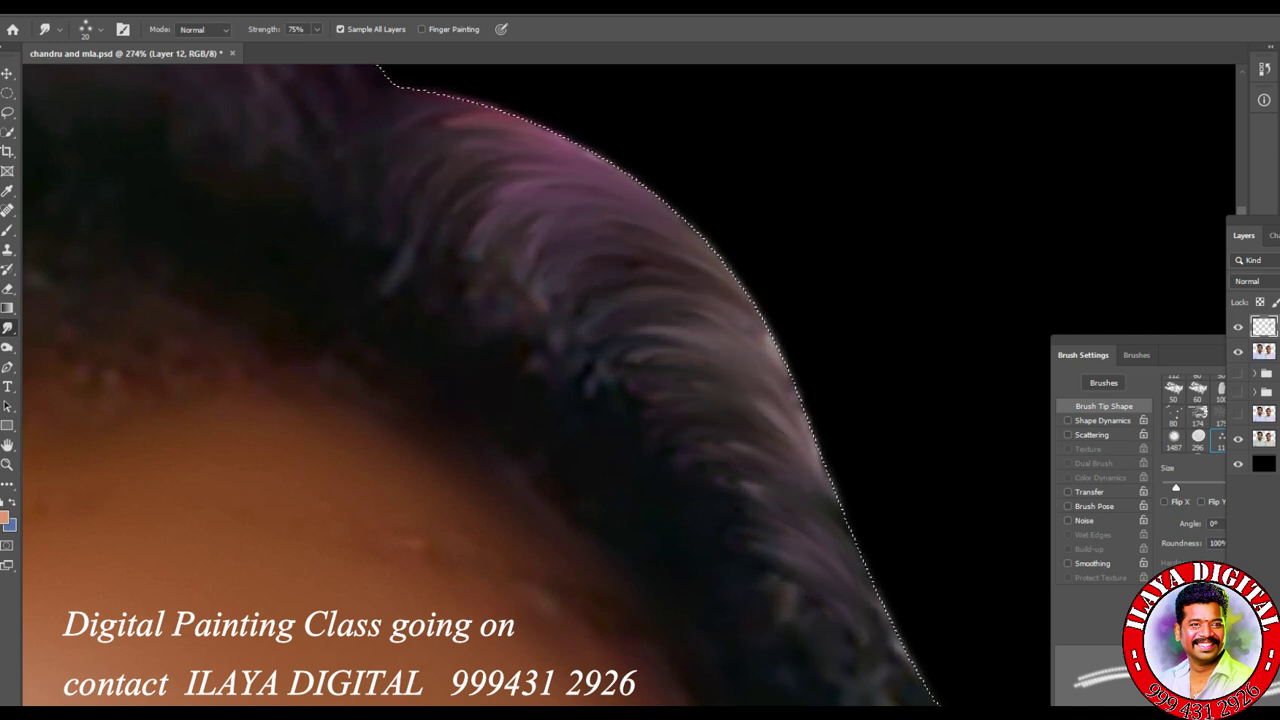
drag(758, 310, 782, 360)
Step: Blend the inner edge of the upper-right hair patch into the dark hair with size 20 strands, and clear the selection
mouse_move(385, 236)
mouse_down()
mouse_move(480, 222)
mouse_move(530, 250)
mouse_up()
drag(480, 295, 540, 300)
drag(480, 240, 680, 355)
drag(560, 332, 700, 386)
drag(742, 528, 796, 564)
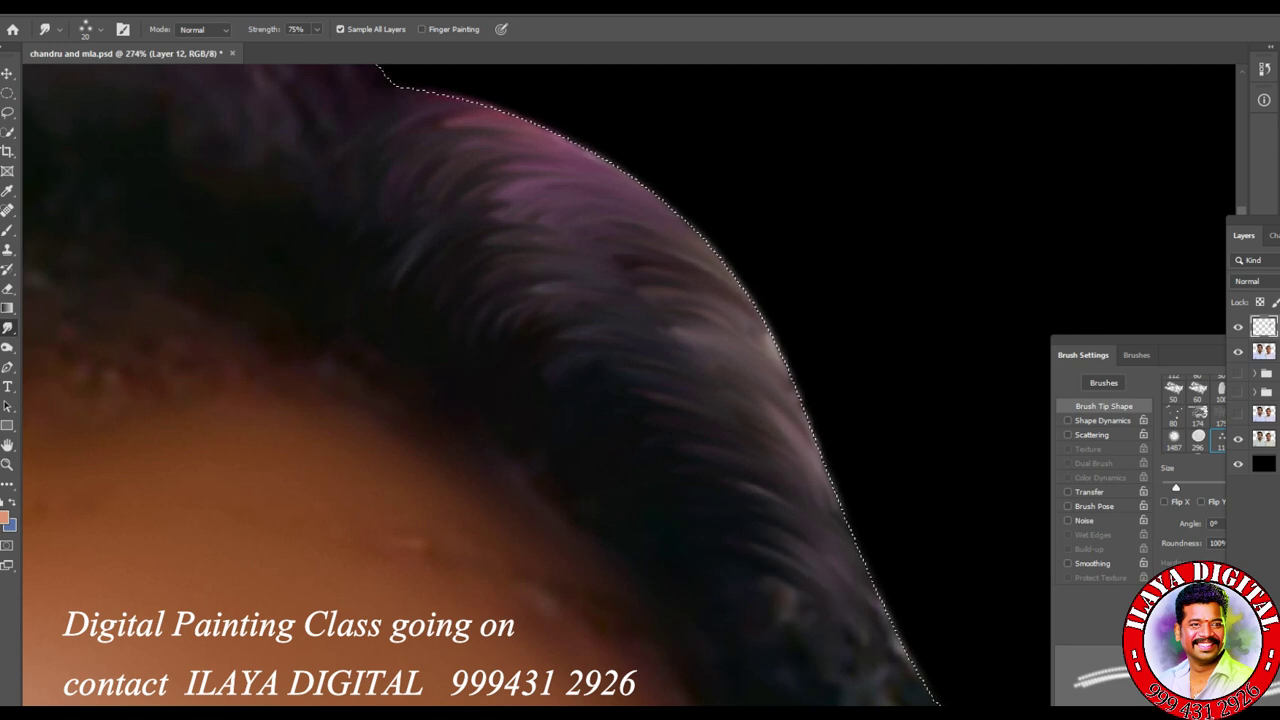
drag(616, 262, 700, 336)
drag(486, 192, 532, 234)
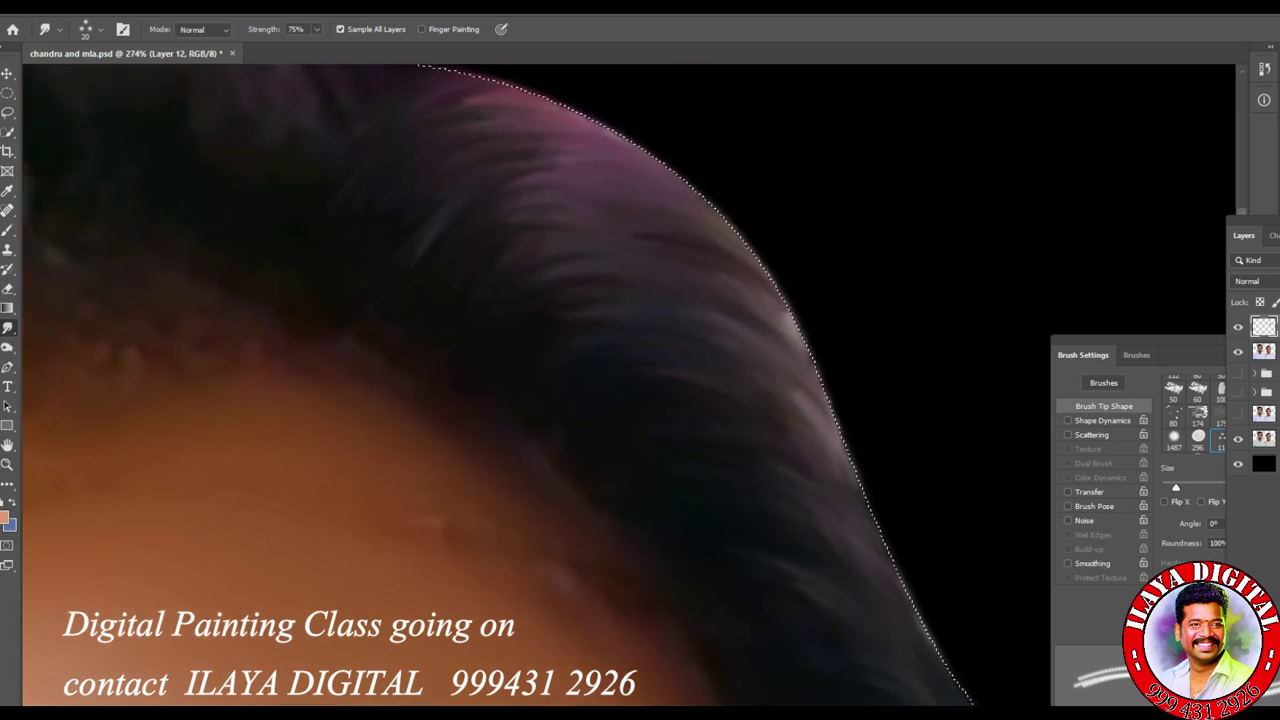
key(ctrl+d)
Step: Smudge the maroon hair across the top of the head into curved strands at size 20, and clear the selection
scroll(634, 586, down, 5)
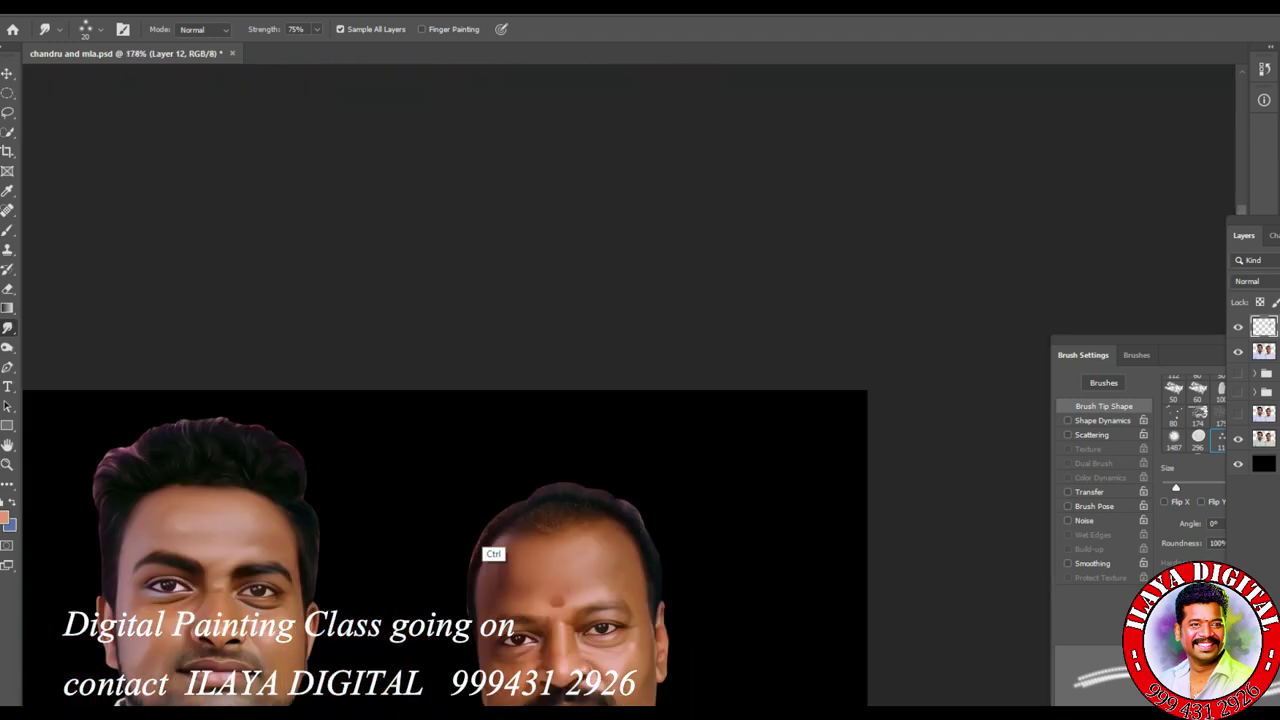
scroll(514, 549, up, 3)
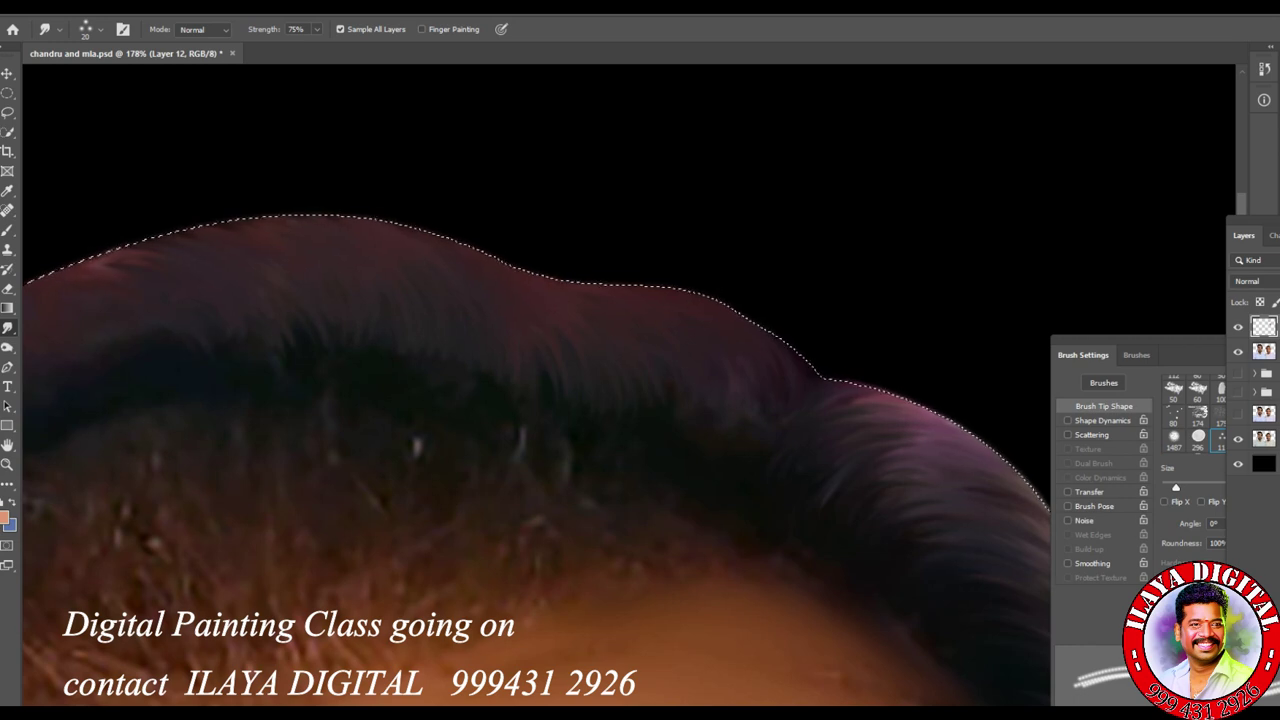
drag(671, 526, 750, 560)
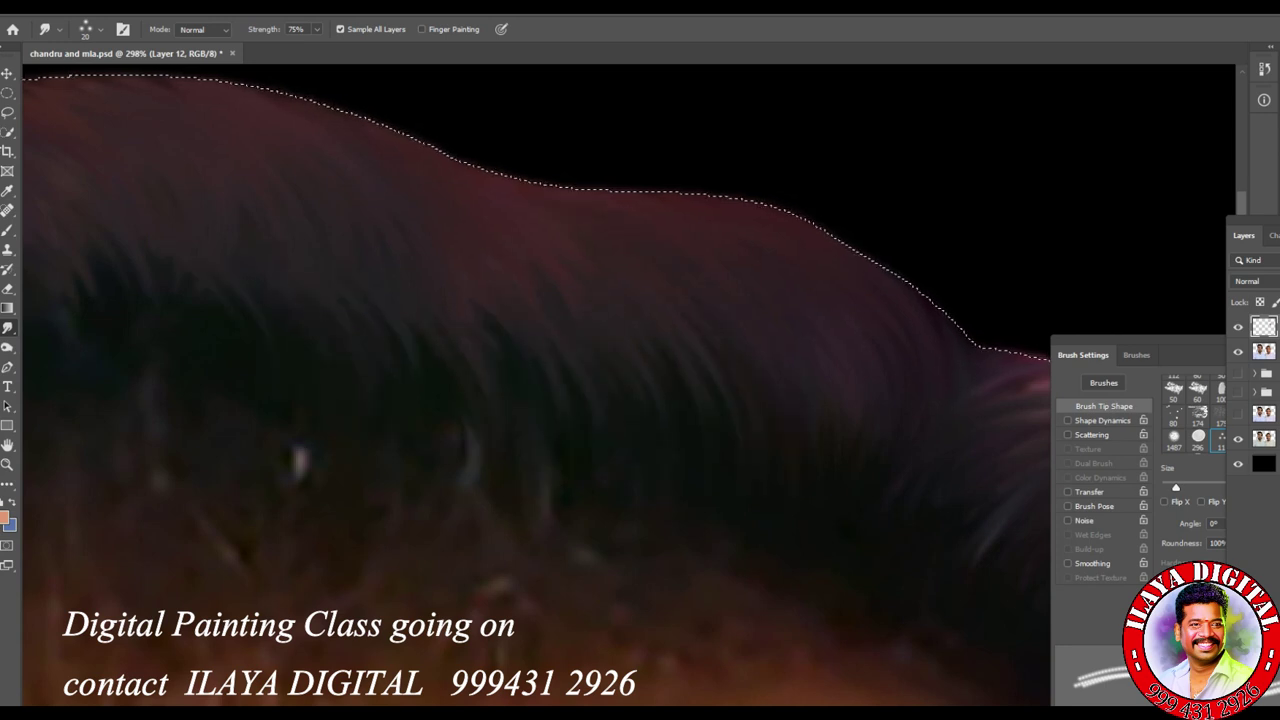
key(ctrl+d)
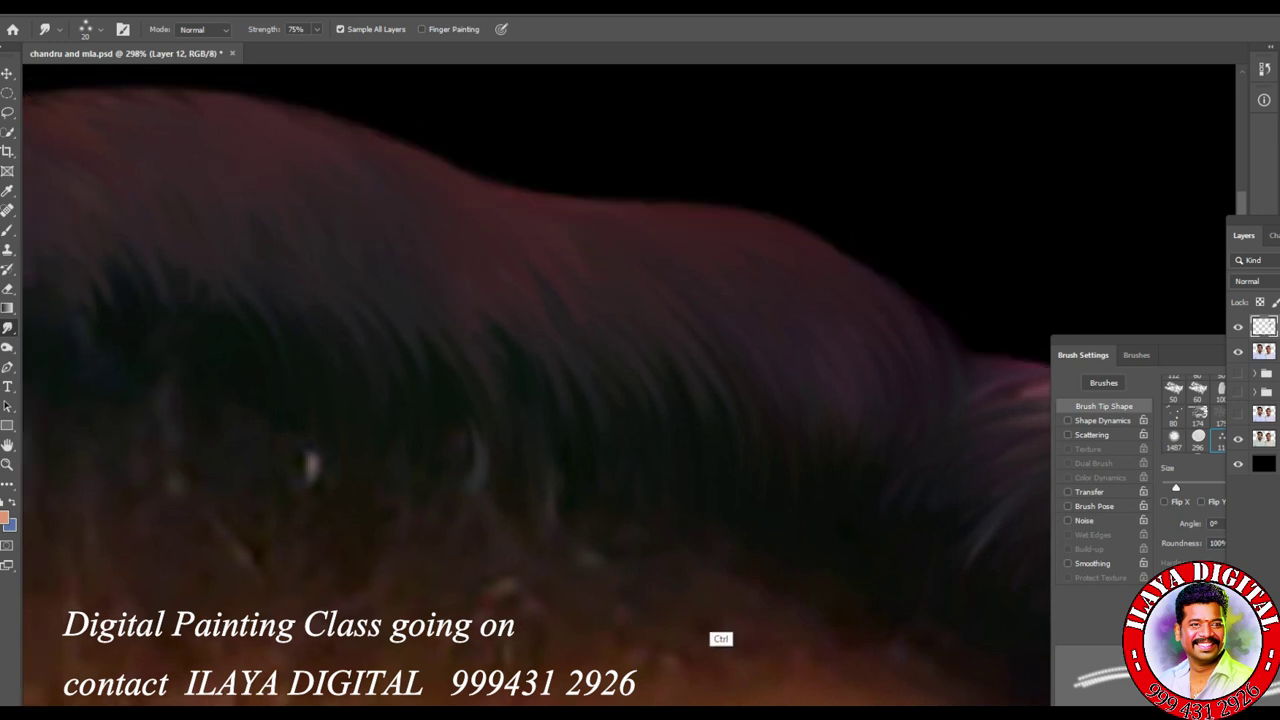
Step: Restore the head selection, smudge the left end of the crown hair into strands at size 20, and deselect
scroll(720, 634, down, 2)
key(ctrl+shift+d)
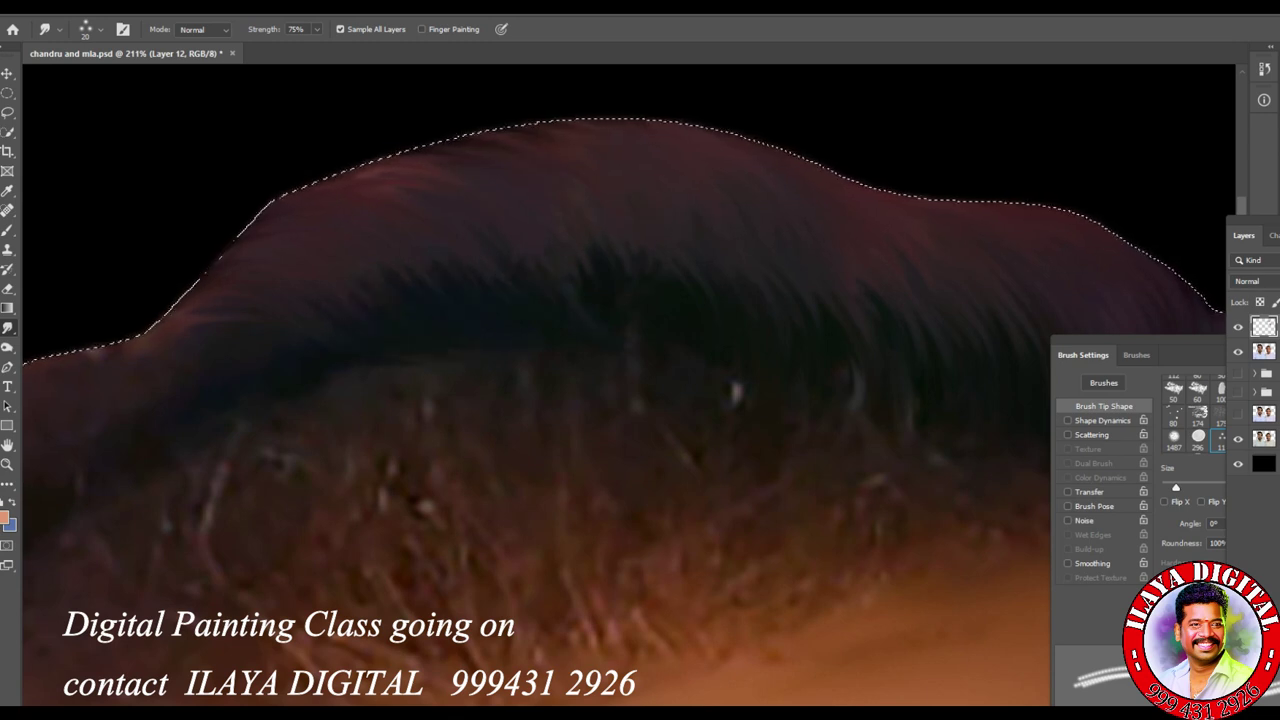
mouse_move(228, 302)
mouse_down()
mouse_move(196, 262)
mouse_move(186, 293)
mouse_up()
key(ctrl+d)
scroll(705, 560, down, 5)
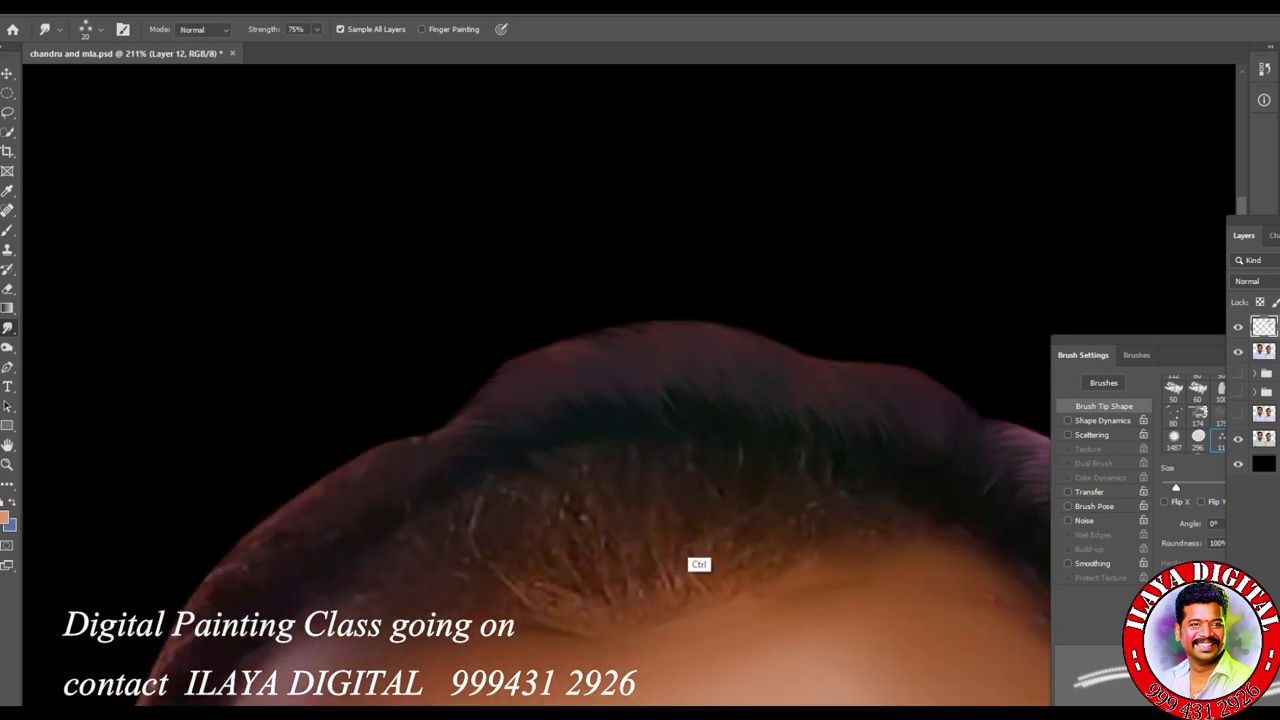
Step: Smudge the reddish-brown hair along the left side of the head into sweeping strands at size 30
scroll(760, 509, up, 2)
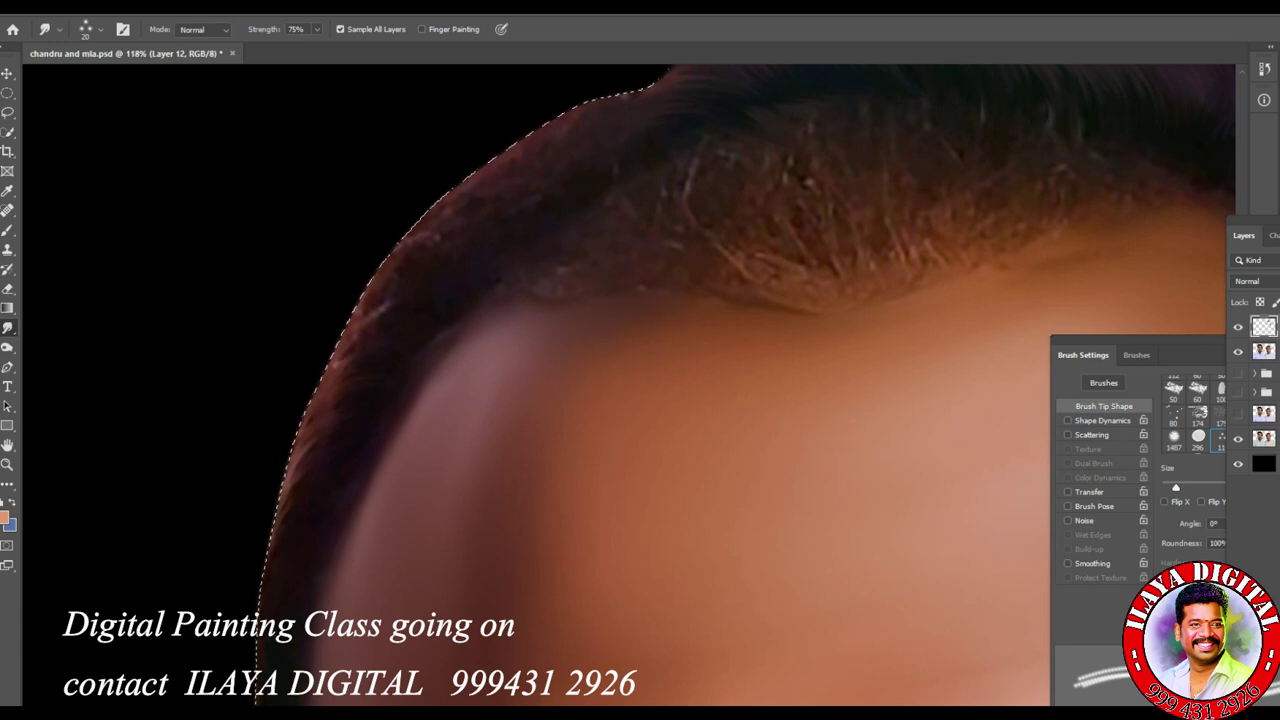
key(bracketright)
scroll(560, 431, up, 2)
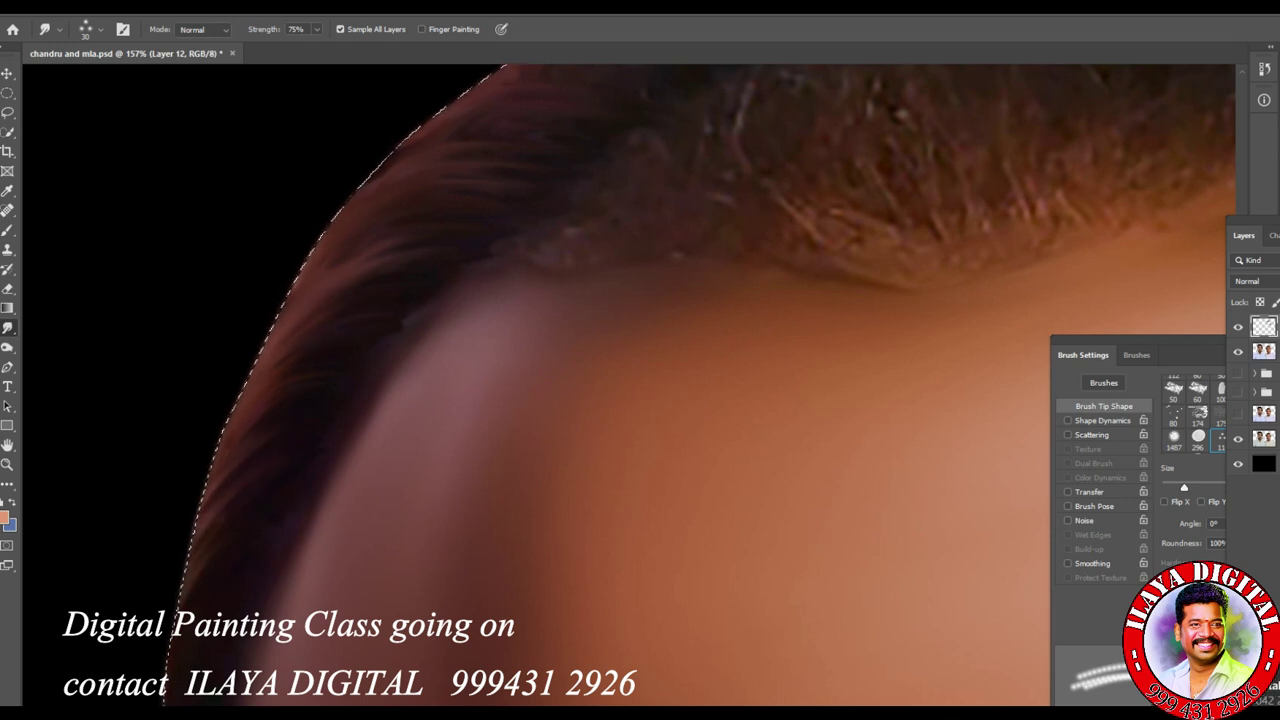
Step: Smudge the speckled brown front hair and the left crown edge into flowing strands at size 30
scroll(640, 380, up, 5)
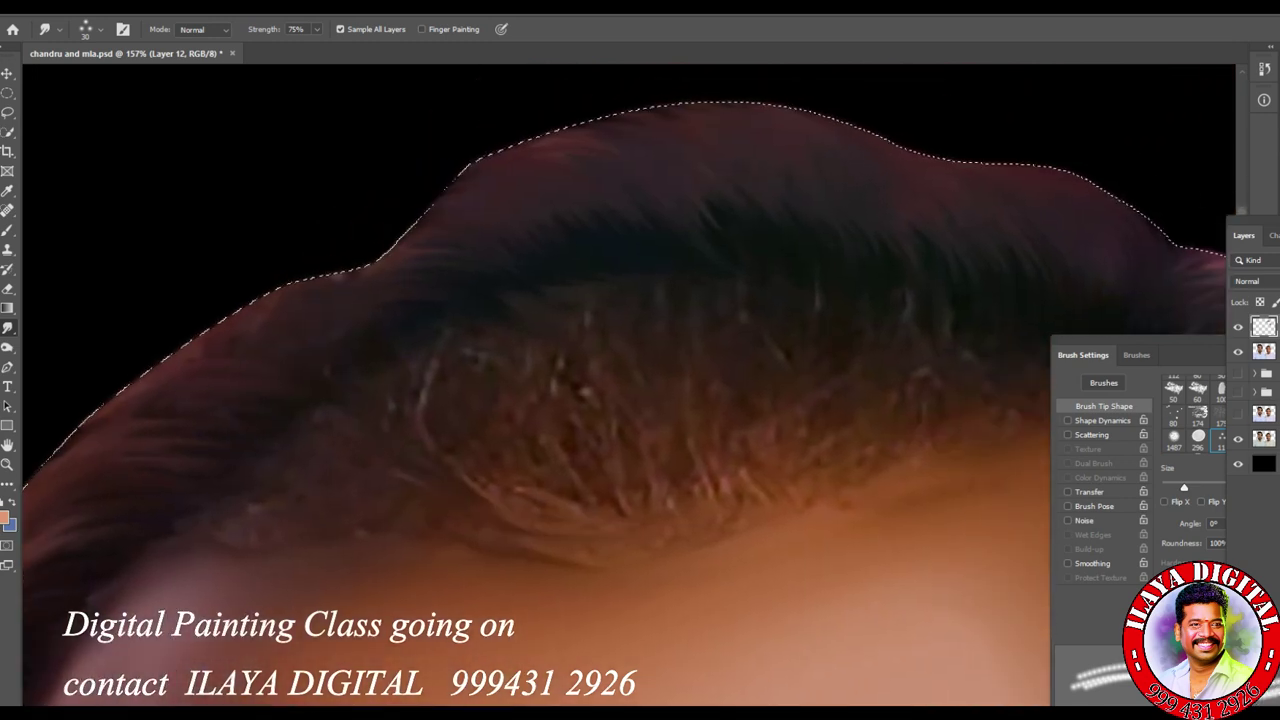
drag(554, 382, 580, 393)
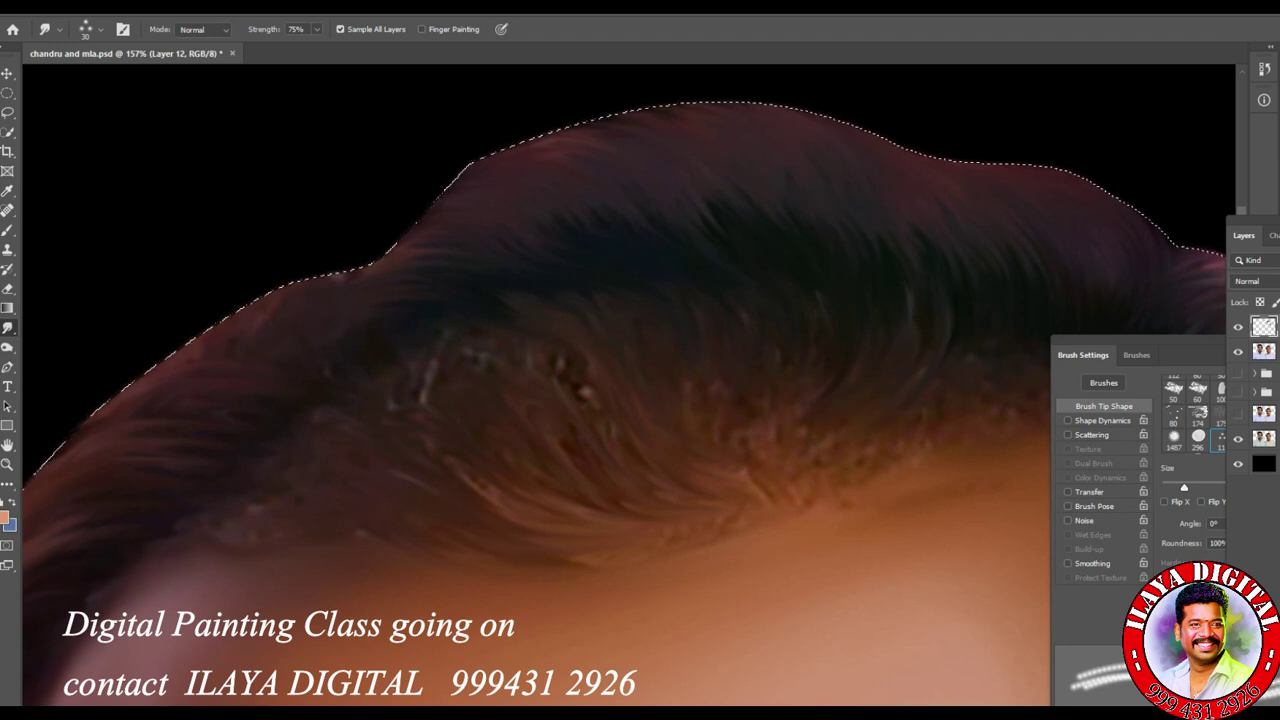
drag(581, 390, 529, 358)
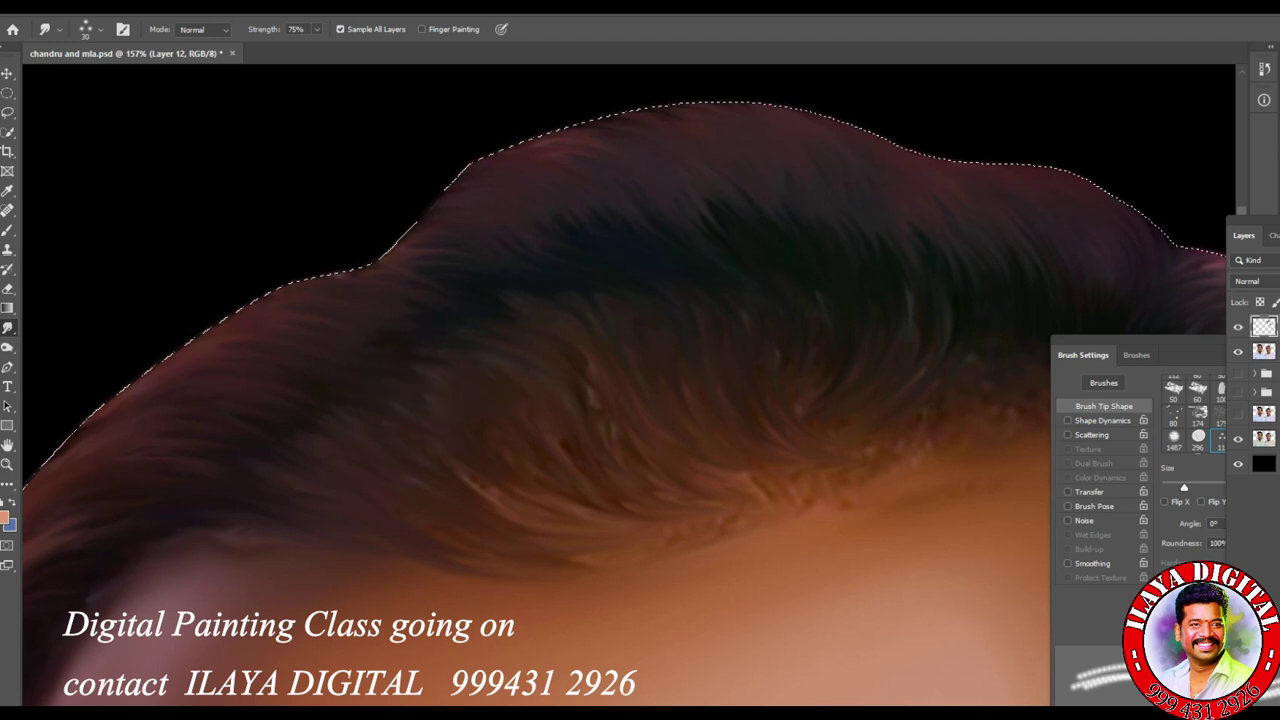
drag(470, 175, 400, 250)
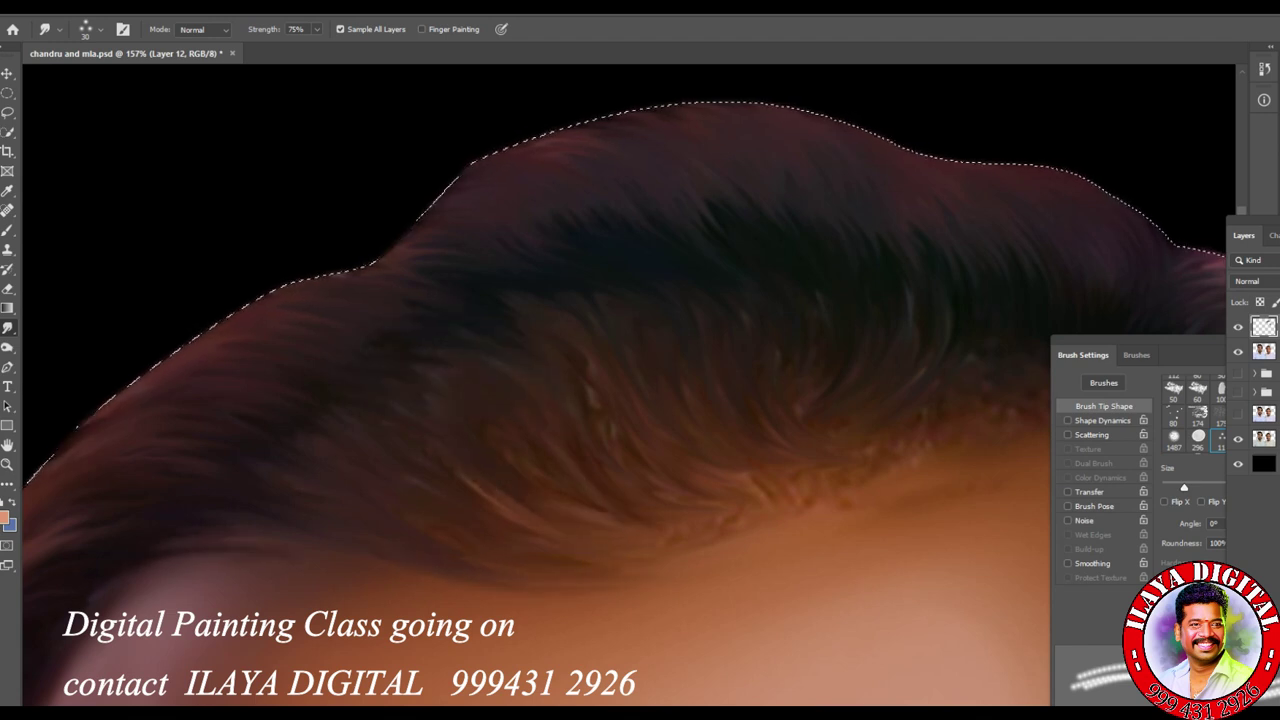
Step: Smudge the front hairline above the forehead into fine upward-curving strands at size 25
key(ctrl+0)
scroll(686, 472, up, 6)
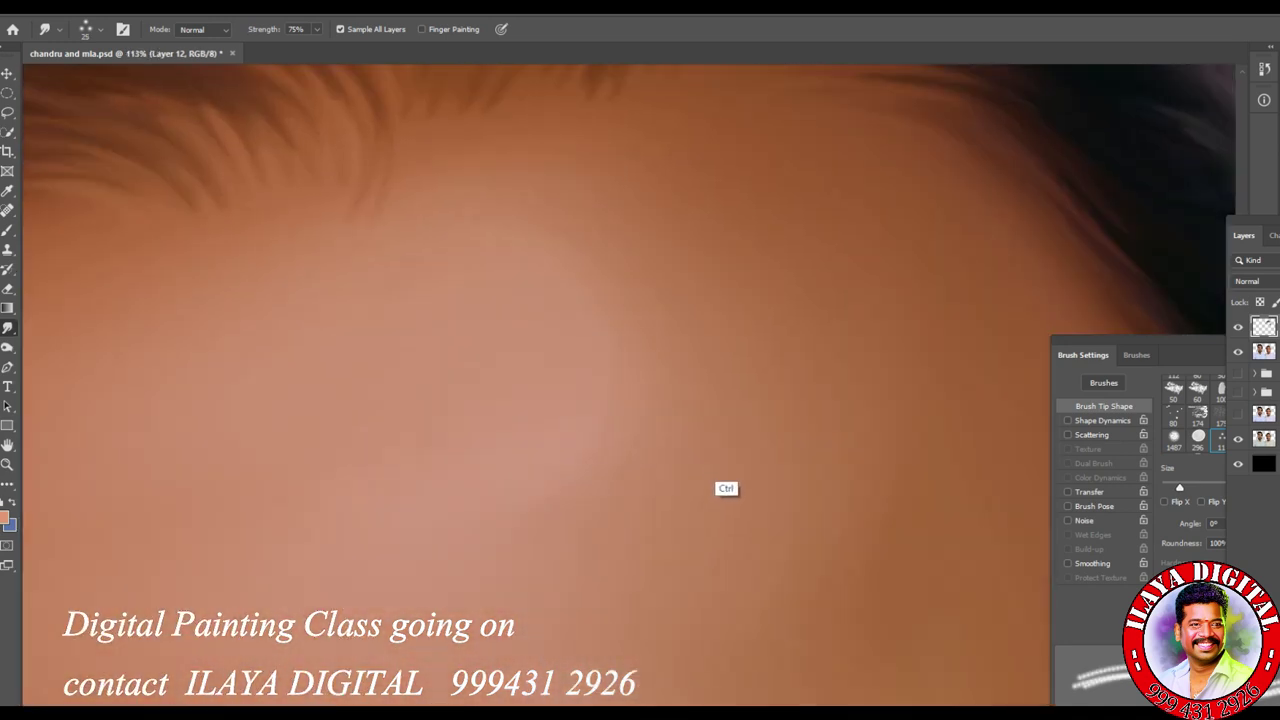
scroll(536, 385, up, 6)
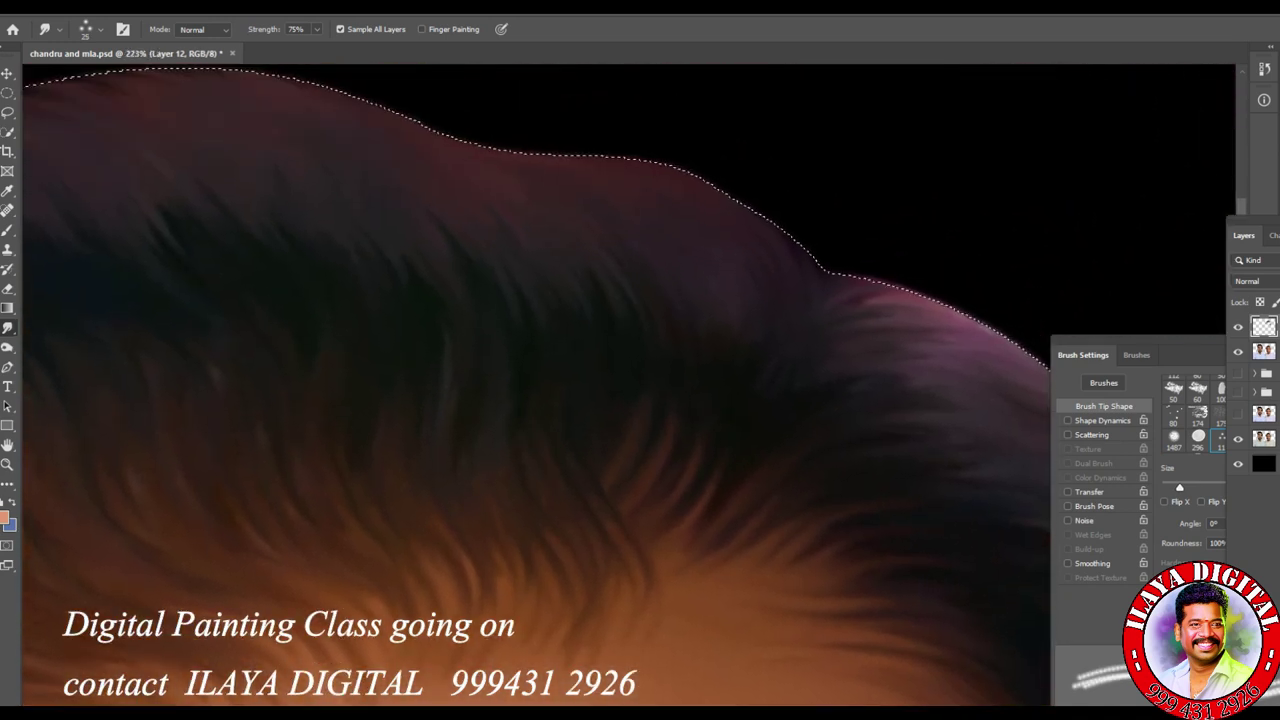
drag(688, 565, 668, 520)
drag(712, 620, 658, 450)
key(ctrl)
scroll(537, 386, down, 6)
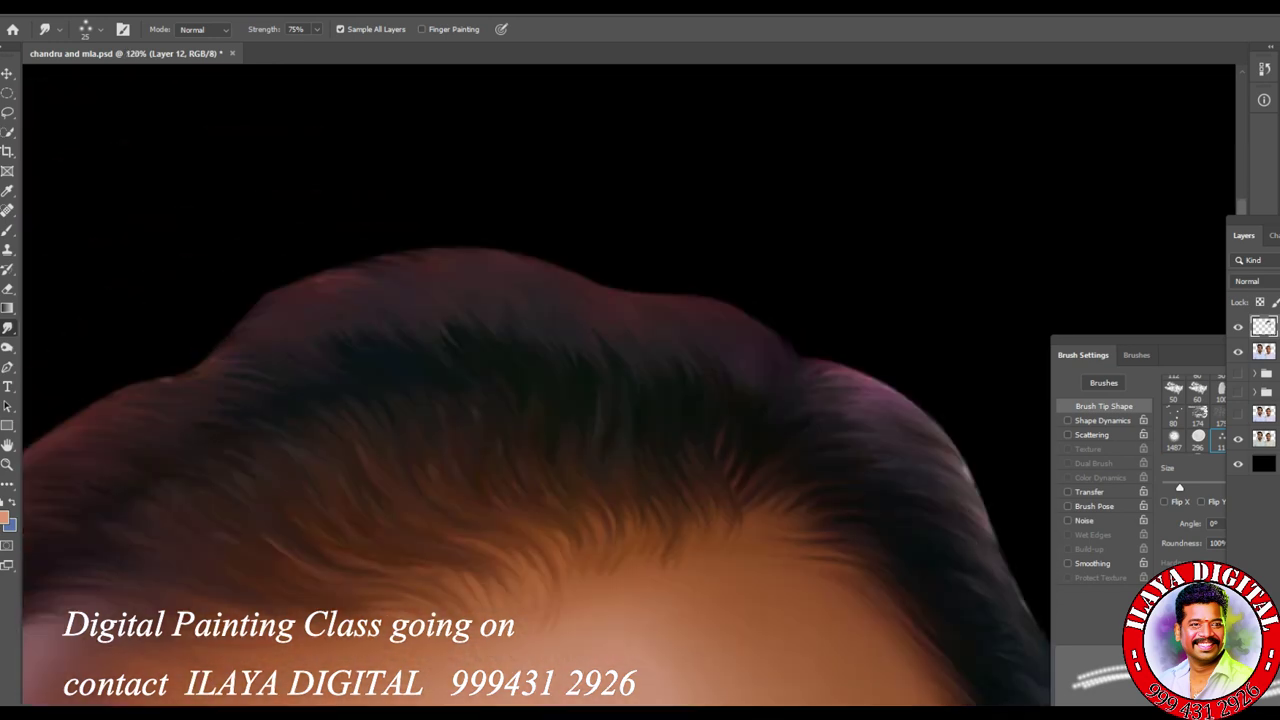
Step: Merge the smudged hair layer into the portrait layer below and save the document
scroll(640, 385, up, 4)
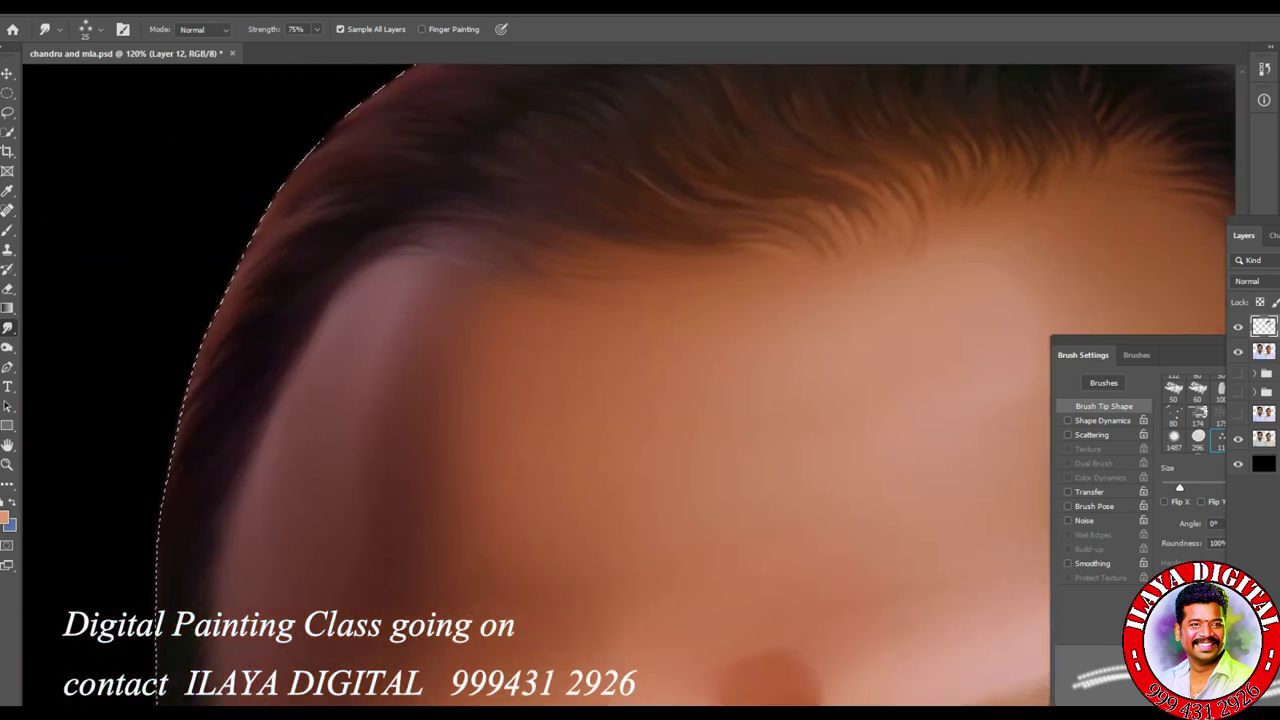
scroll(617, 449, down, 6)
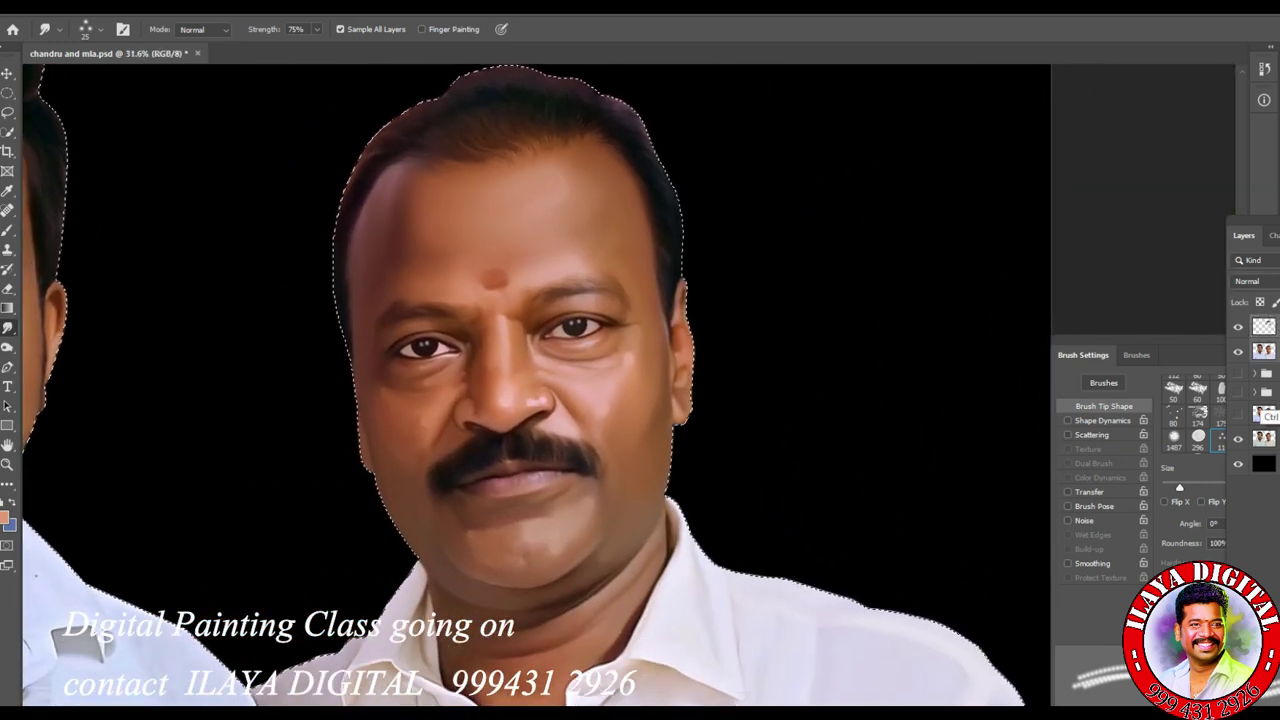
key(ctrl+comma)
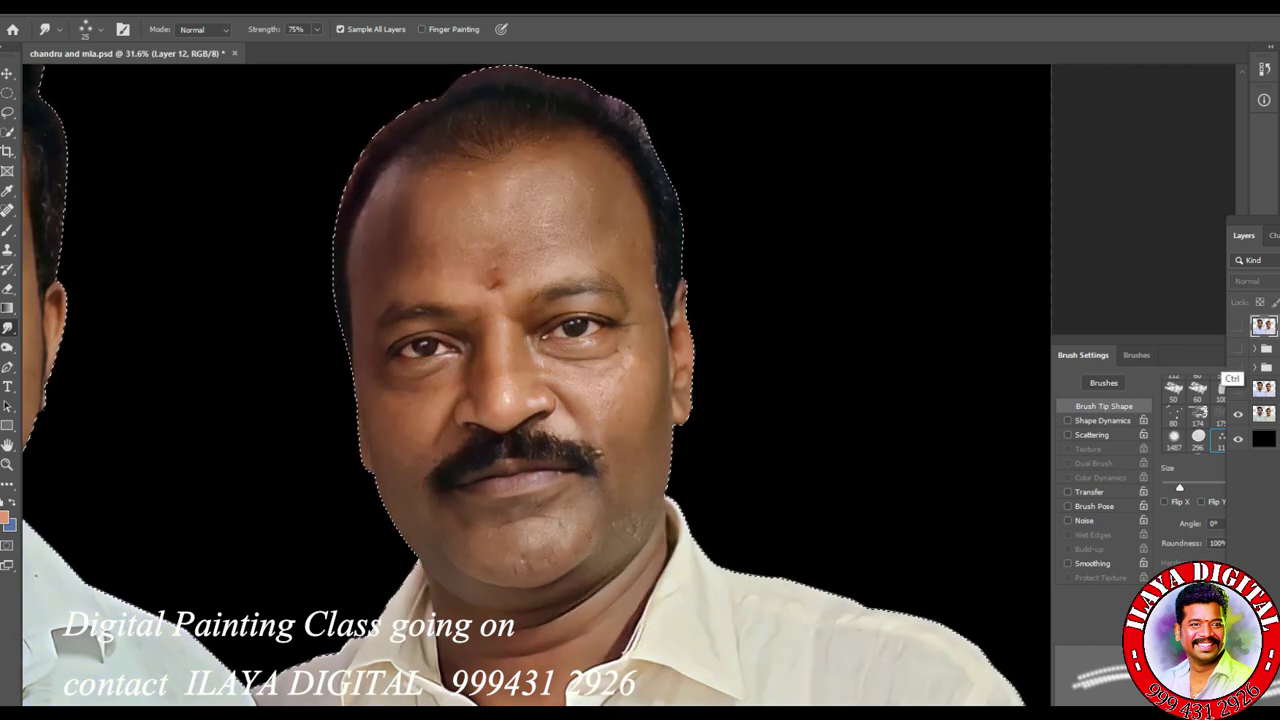
key(ctrl+s)
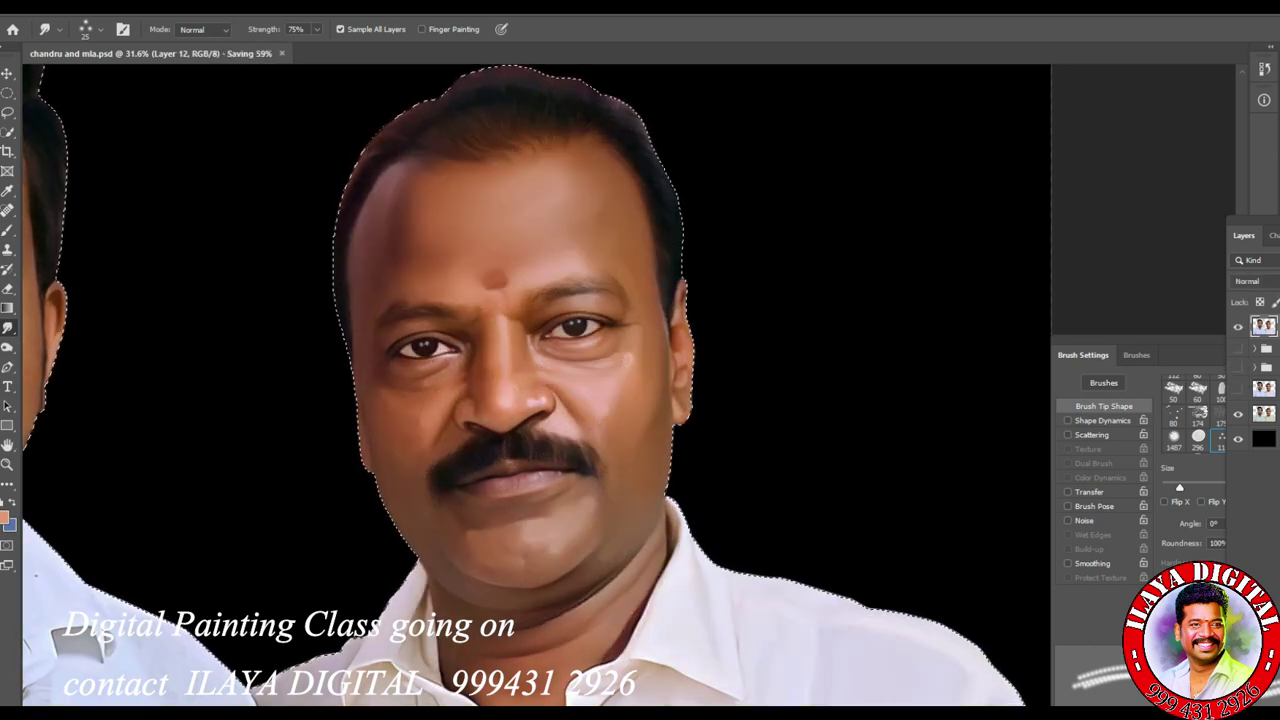
Step: Apply a Hue/Saturation adjustment to the selected portrait with hue +2 and saturation +31
scroll(504, 342, up, 3)
key(ctrl+u)
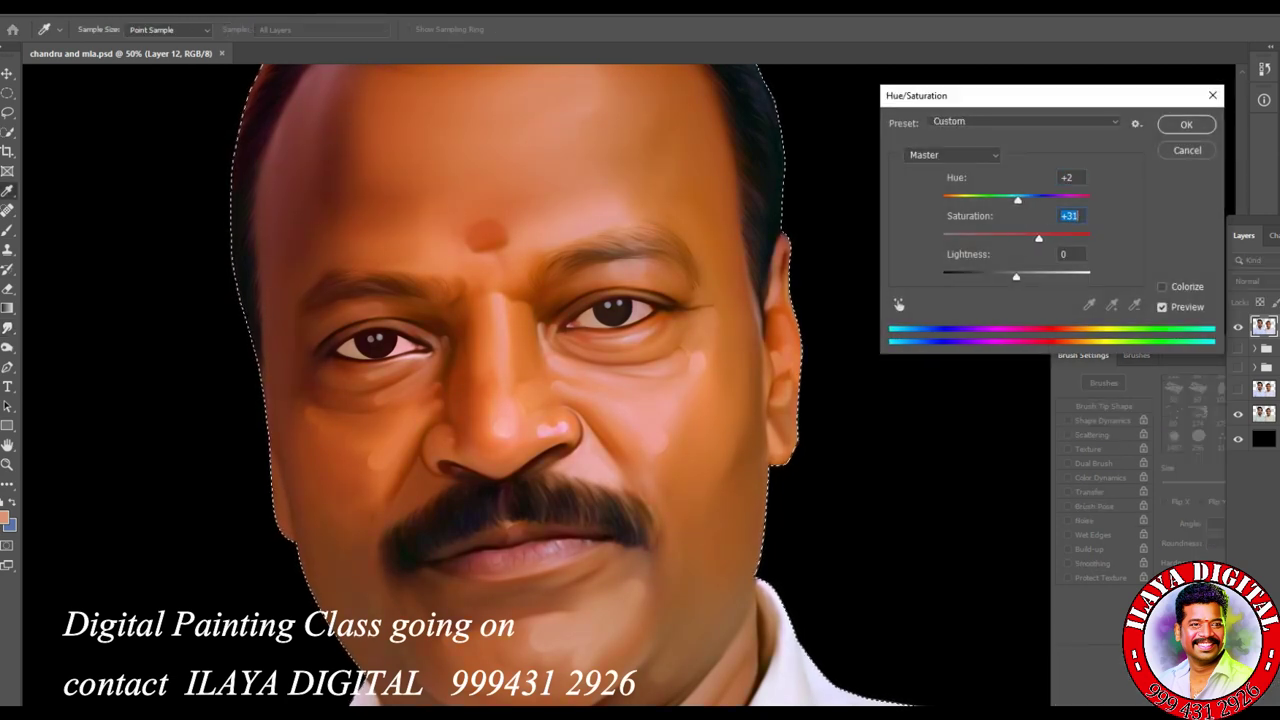
key(Return)
key(ctrl+d)
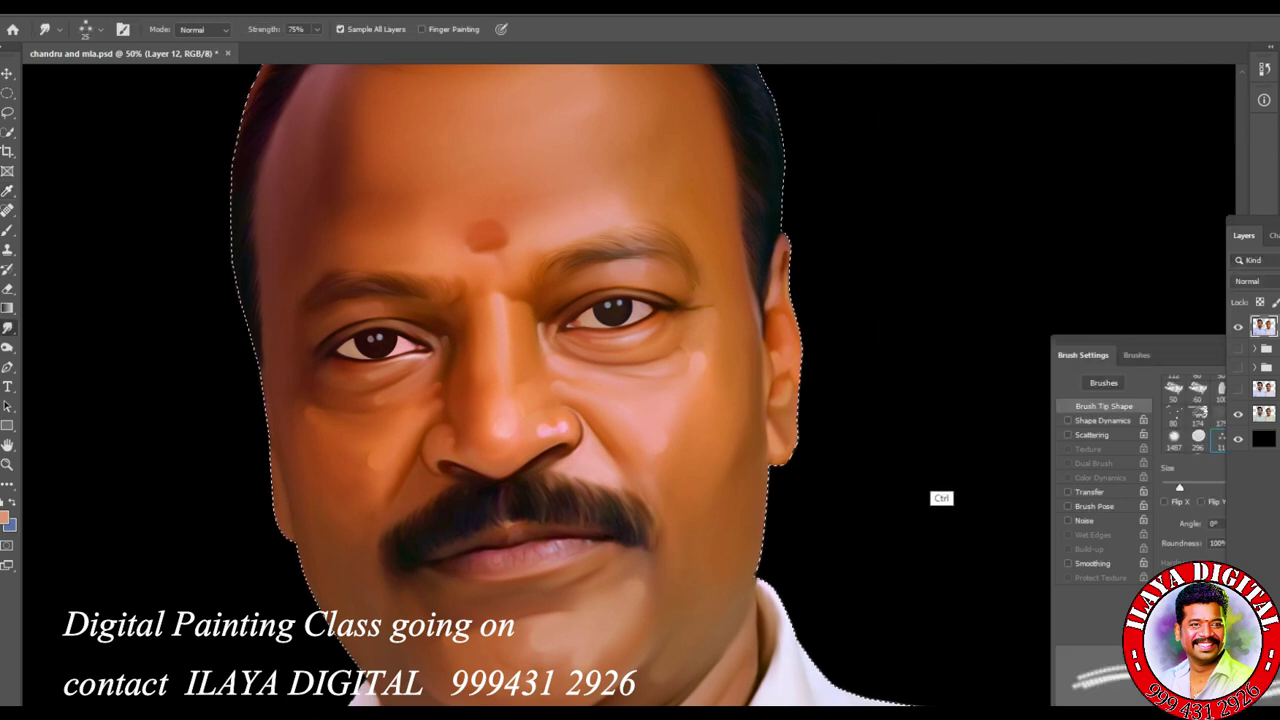
scroll(950, 470, down, 3)
scroll(950, 480, up, 2)
key(ctrl+shift+d)
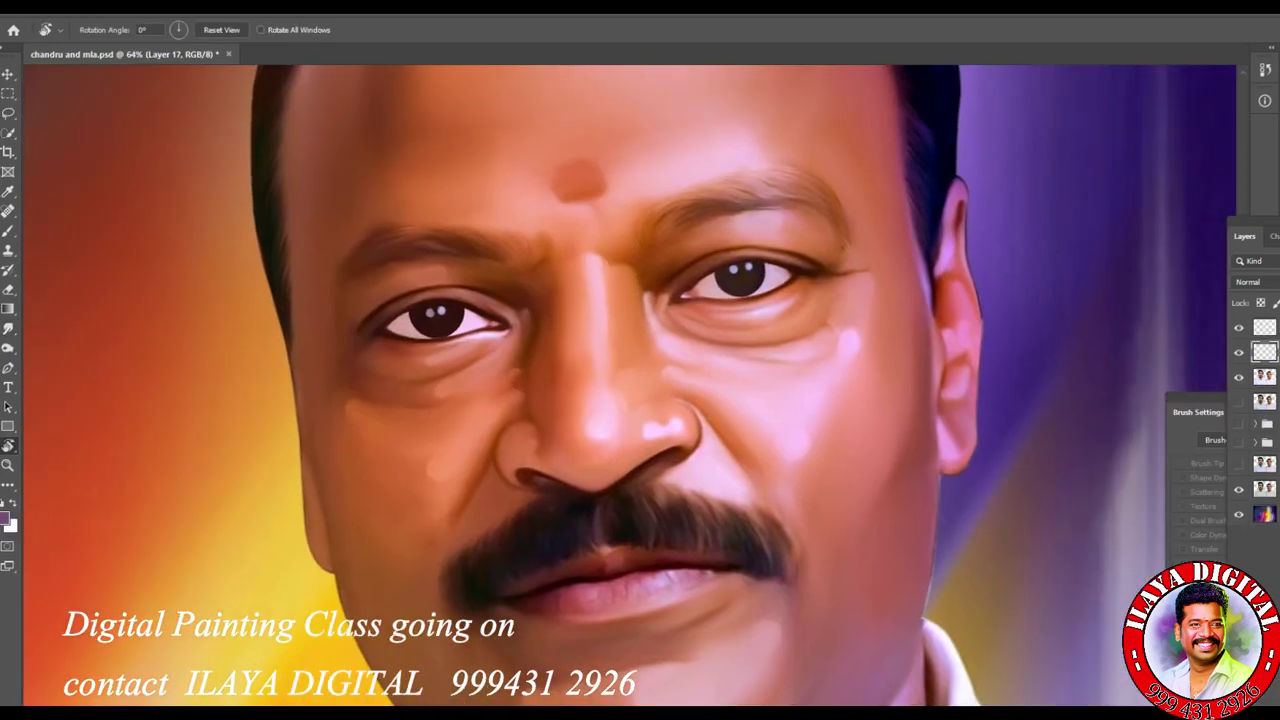
Step: Set the foreground colour to a muted violet-blue with H 248, S 39 and B 43 for the side hair
scroll(390, 548, up, 5)
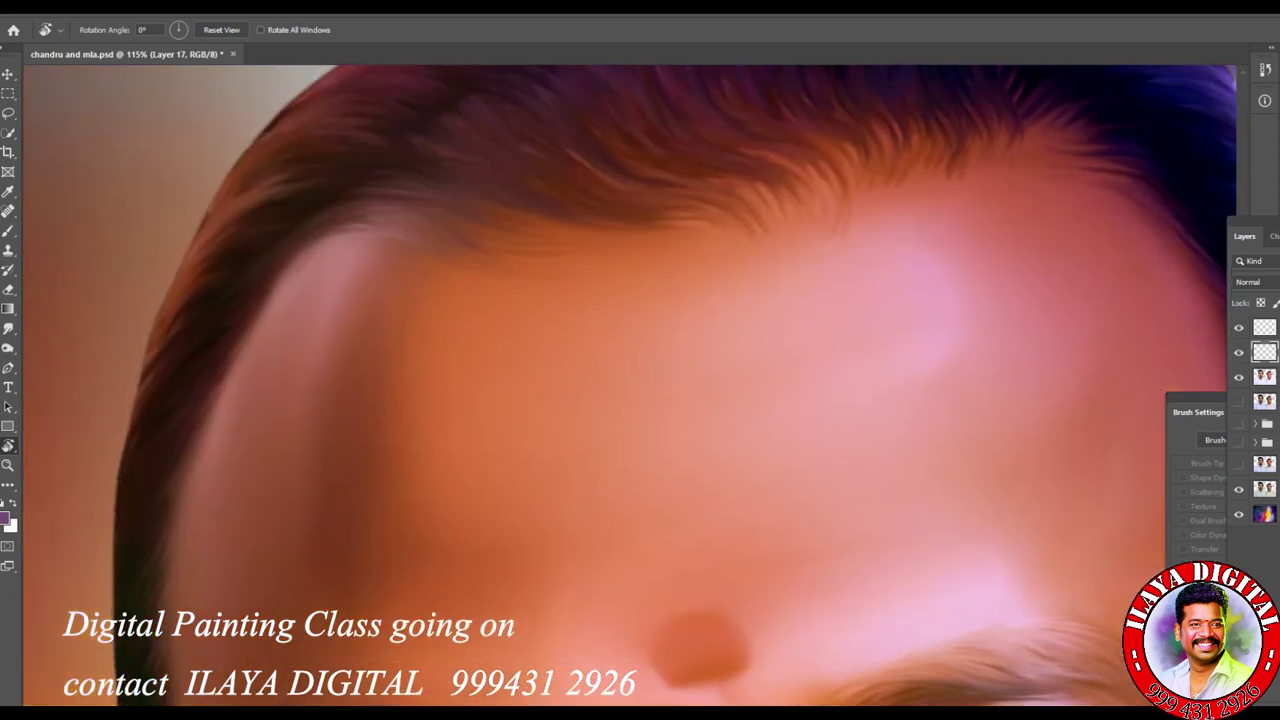
scroll(630, 385, up, 5)
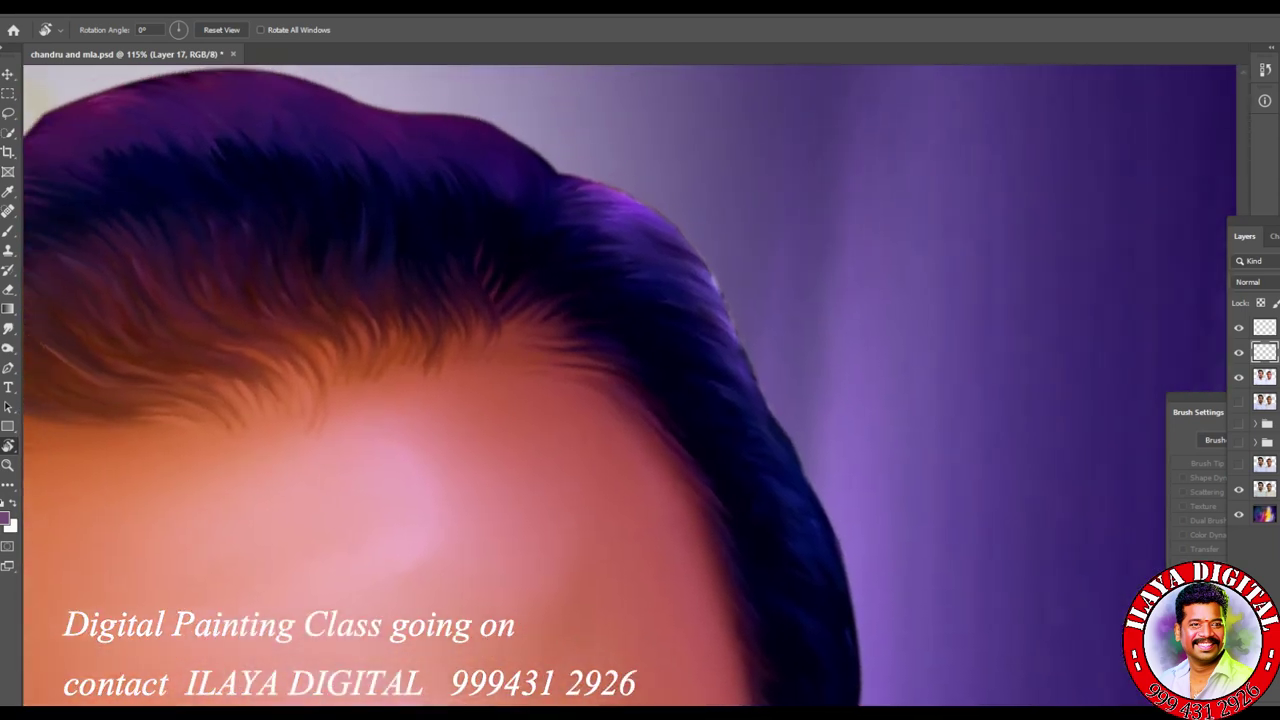
scroll(572, 510, up, 5)
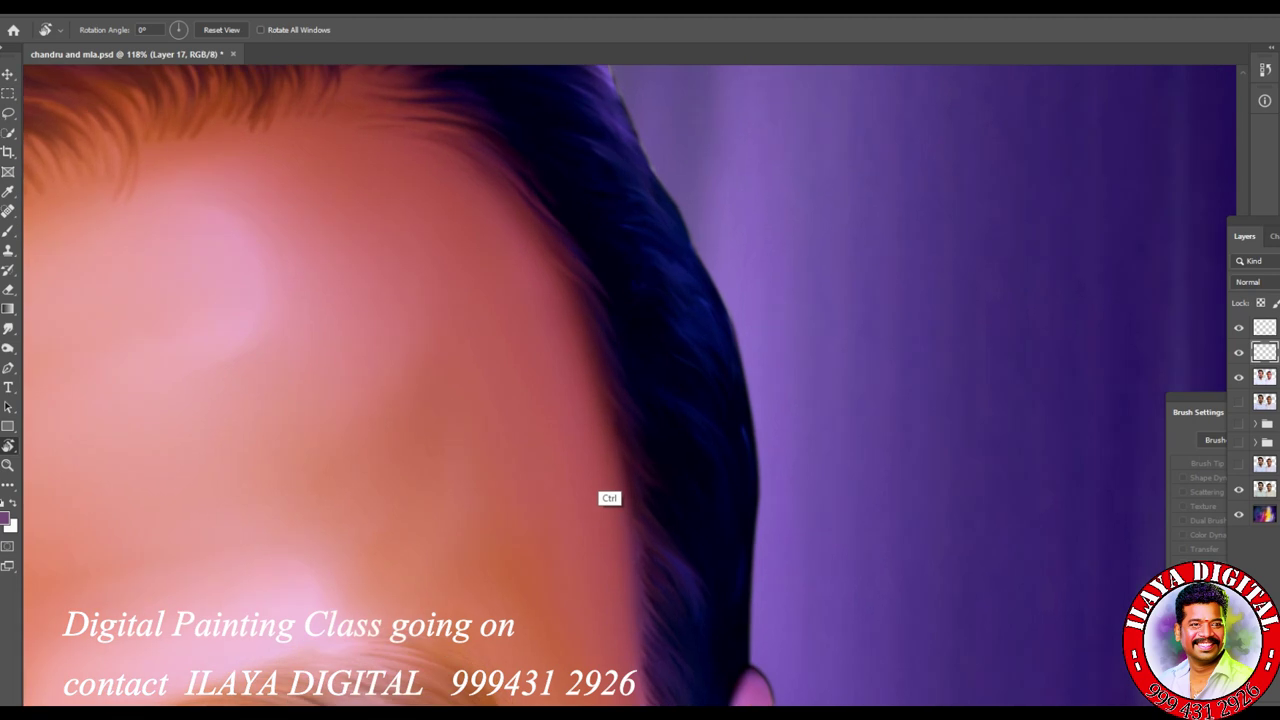
scroll(572, 510, up, 2)
key(i)
click(6, 517)
click(680, 280)
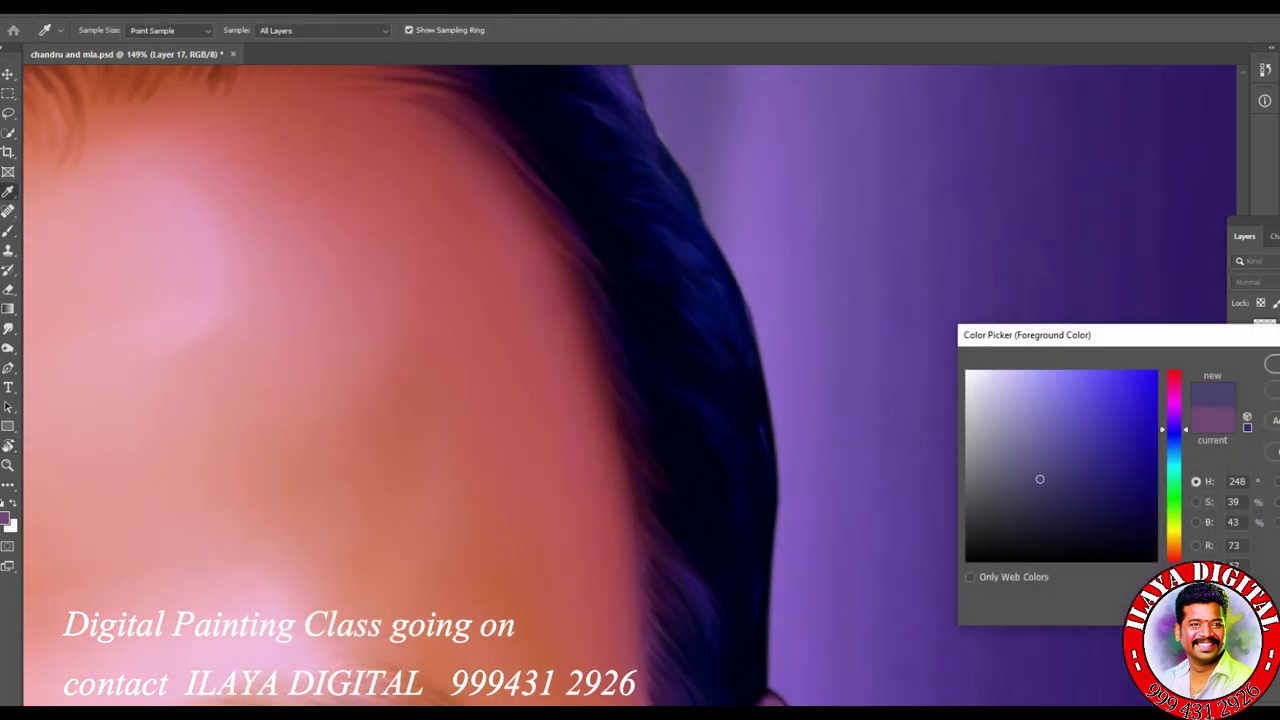
key(Return)
Step: Try painting thin violet-grey highlight strands on the dark side hair above the ear, with the canvas rotated to 155°
key(r)
drag(850, 415, 427, 509)
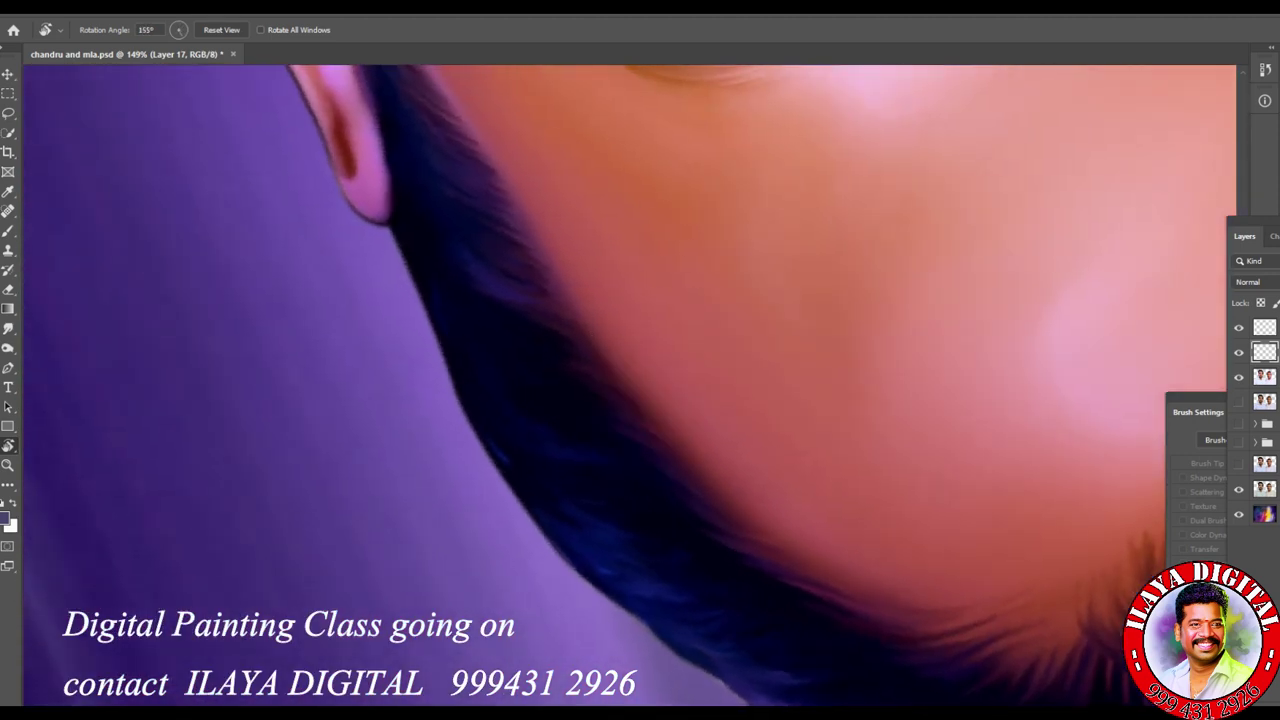
key(ctrl+plus)
key(ctrl+plus)
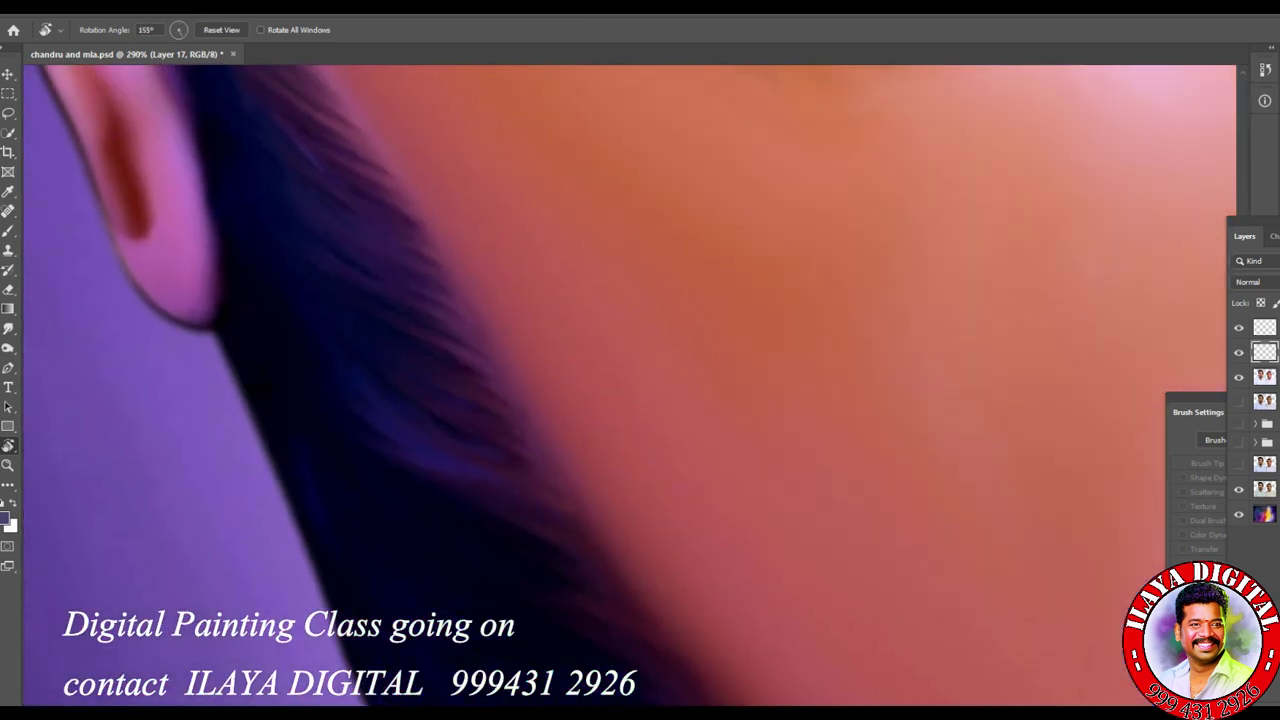
key(b)
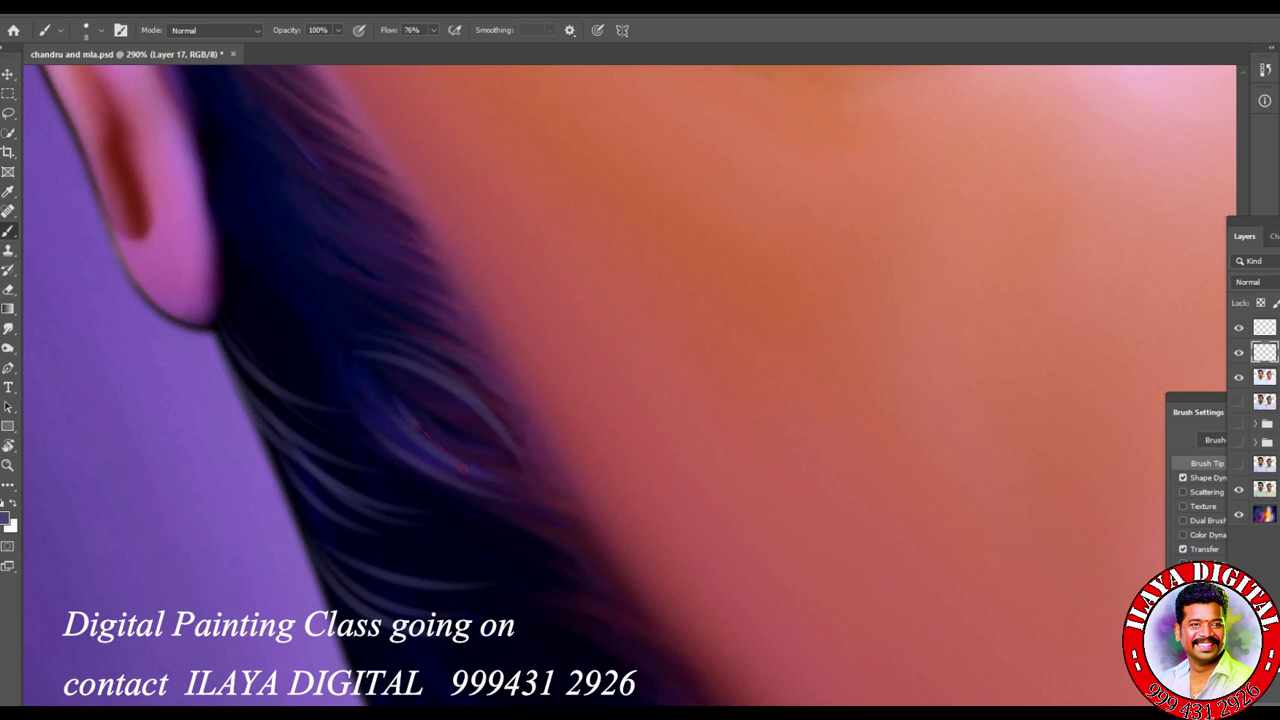
scroll(506, 585, right, 10)
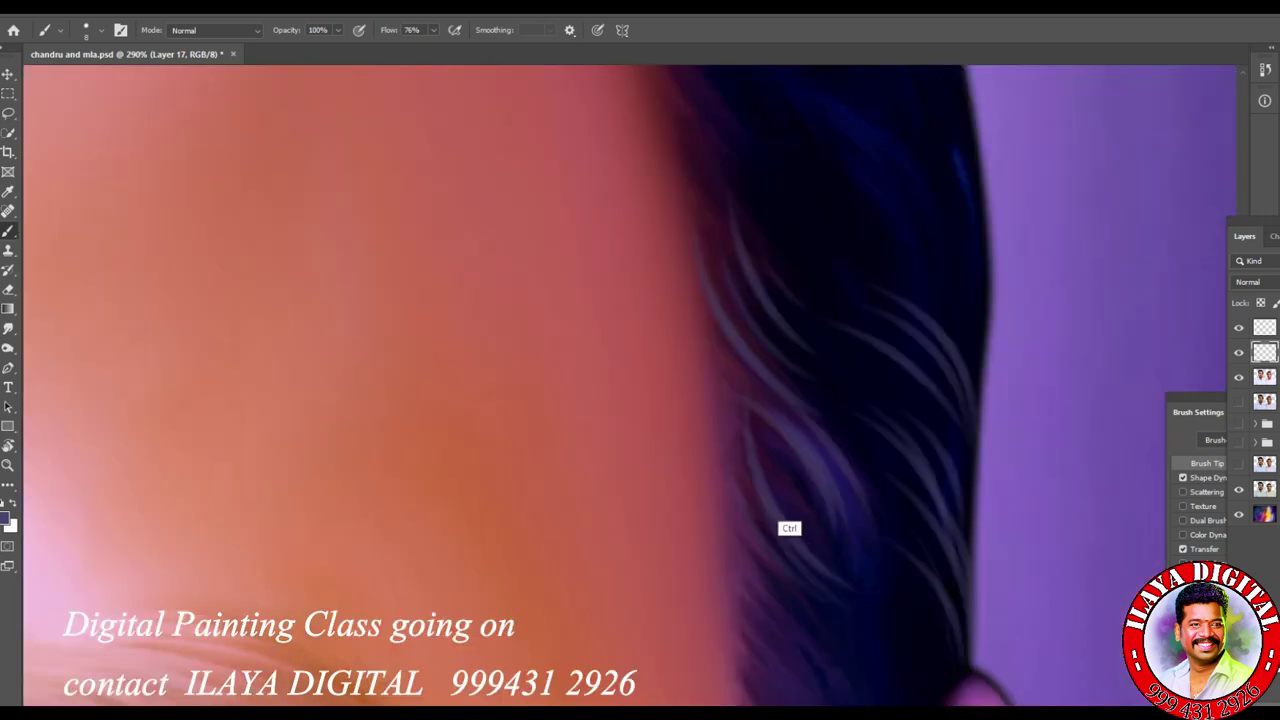
scroll(786, 532, down, 3)
scroll(694, 529, up, 3)
scroll(766, 594, down, 3)
scroll(717, 589, up, 3)
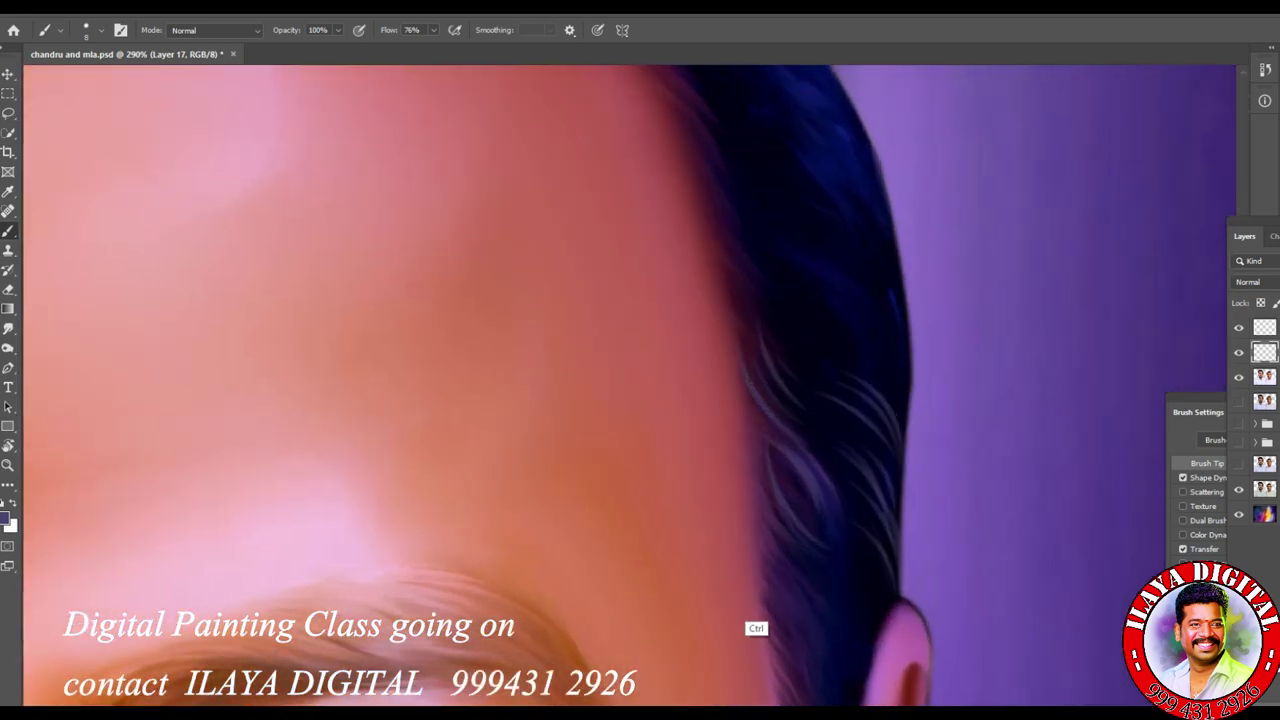
scroll(743, 420, down, 3)
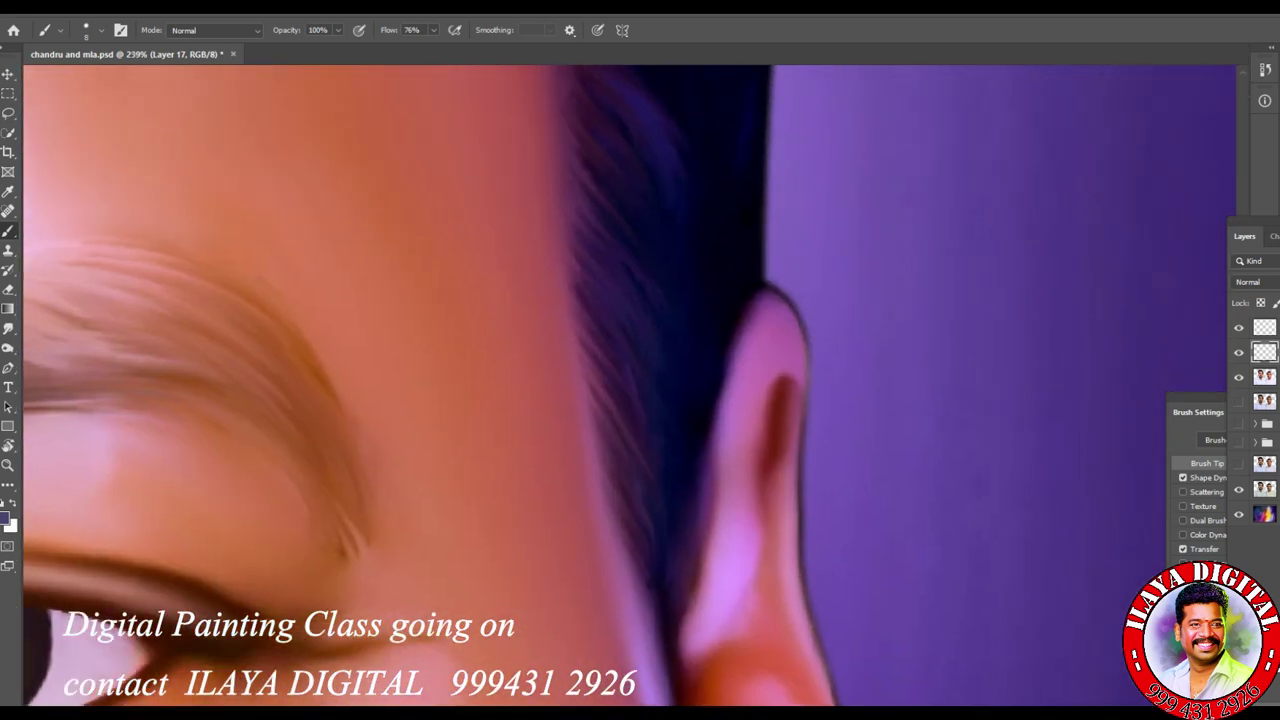
Step: Set the brush flow to 100% and paint curved violet-grey highlight strands along the outer edge of the dark side hair
scroll(774, 497, up, 3)
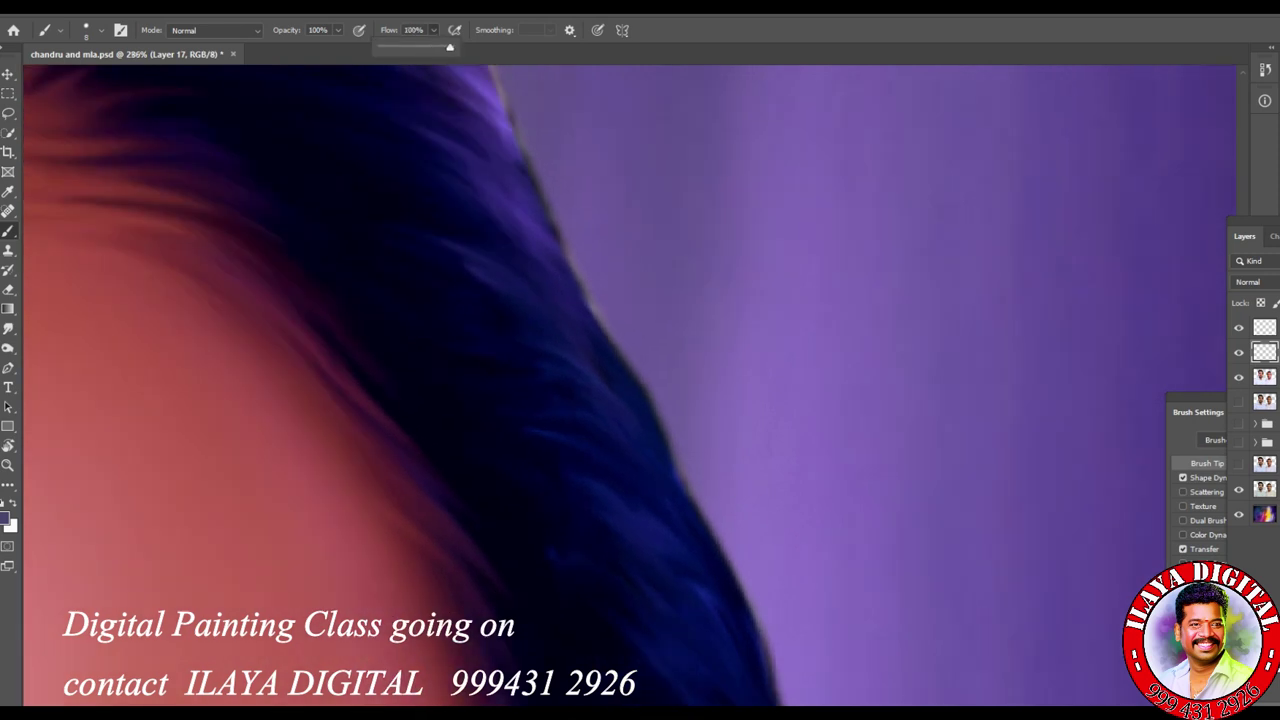
drag(450, 47, 450, 47)
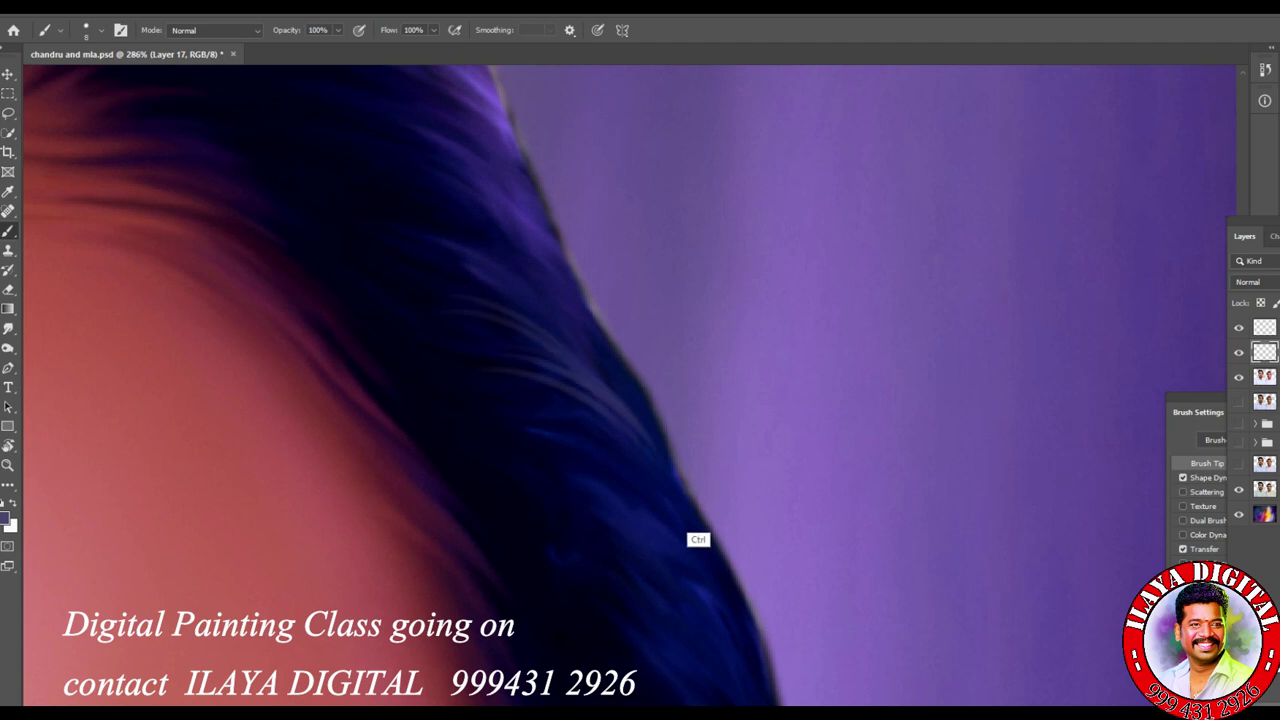
scroll(748, 560, up, 2)
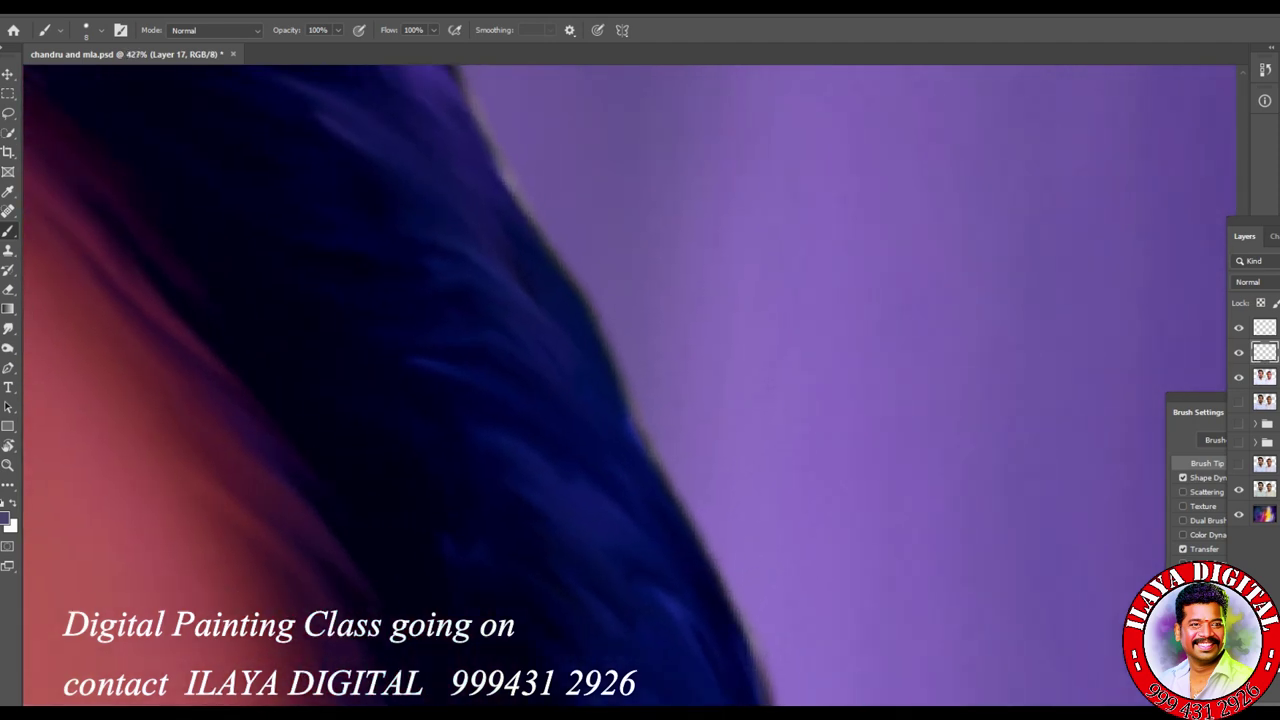
drag(517, 244, 700, 440)
drag(480, 175, 700, 350)
drag(590, 385, 750, 600)
drag(640, 385, 760, 550)
drag(480, 180, 700, 380)
drag(610, 295, 740, 550)
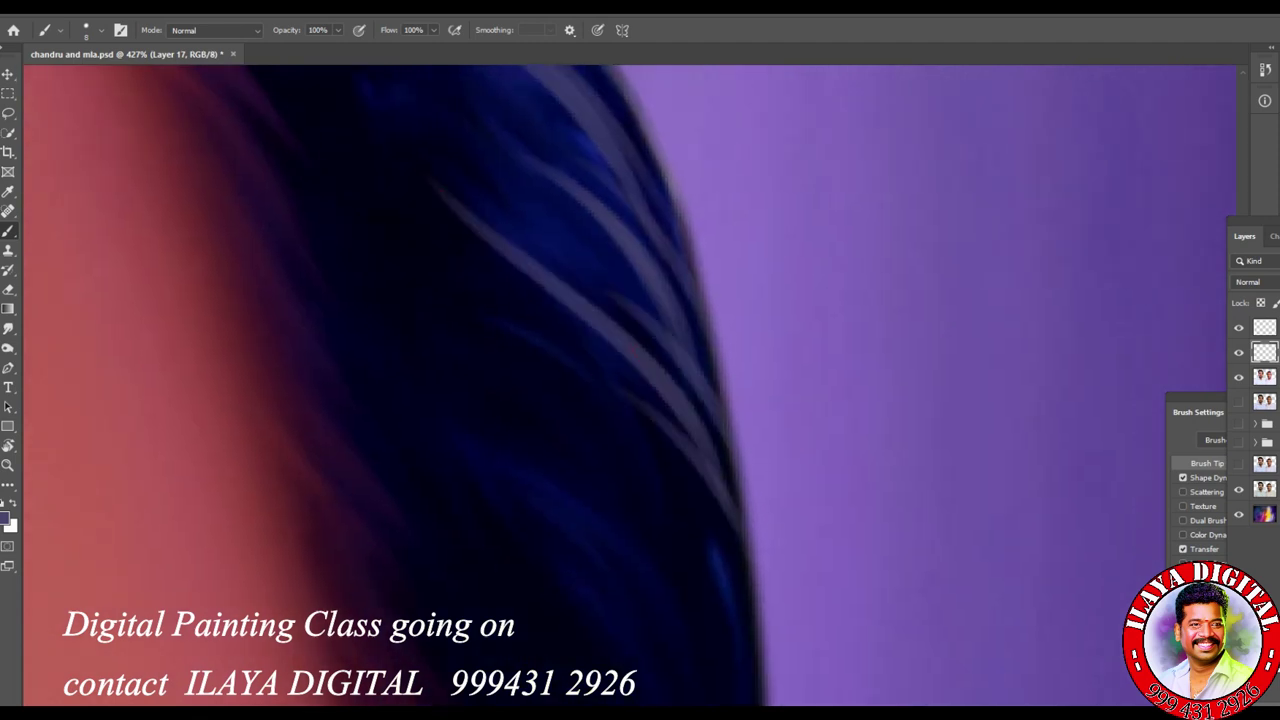
drag(440, 70, 740, 640)
drag(346, 204, 605, 440)
shift+click(648, 567)
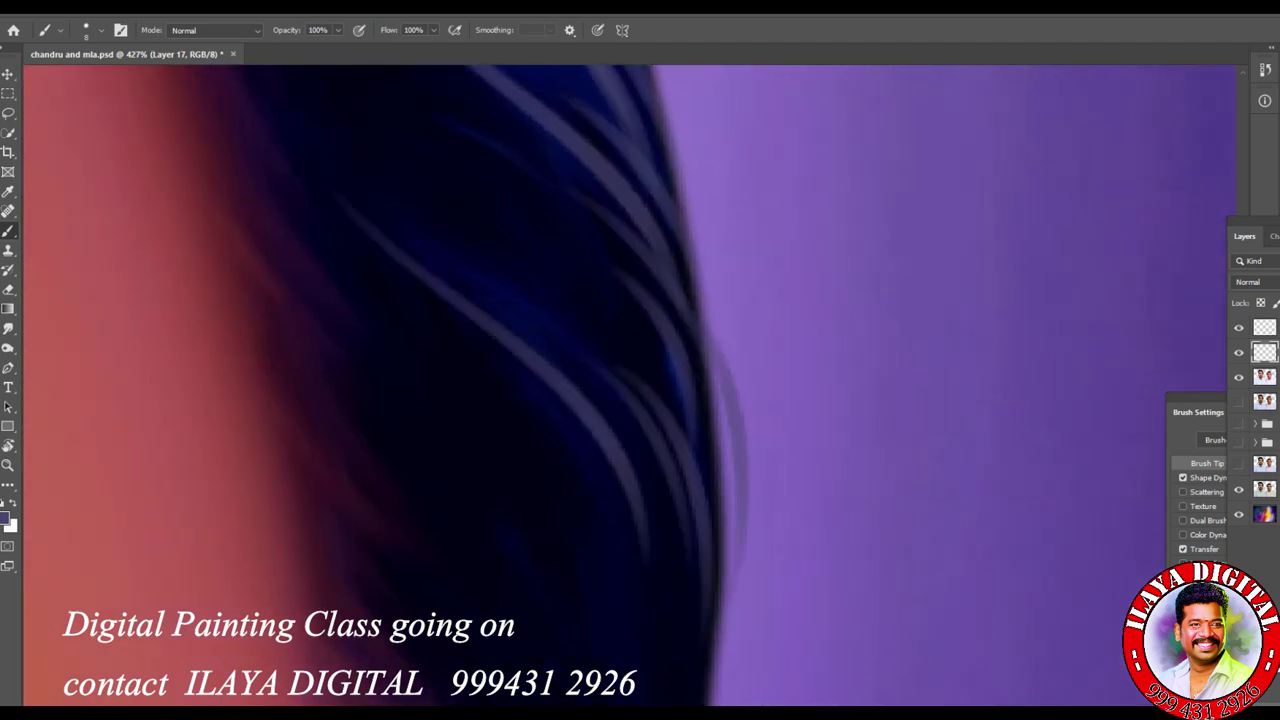
Step: Paint long curved highlight strands down the side hair to just above the tip of the ear
key(ctrl+alt+z)
key(ctrl+alt+z)
key(ctrl+alt+z)
key(ctrl+alt+z)
key(ctrl+alt+z)
key(ctrl+alt+z)
key(ctrl+alt+z)
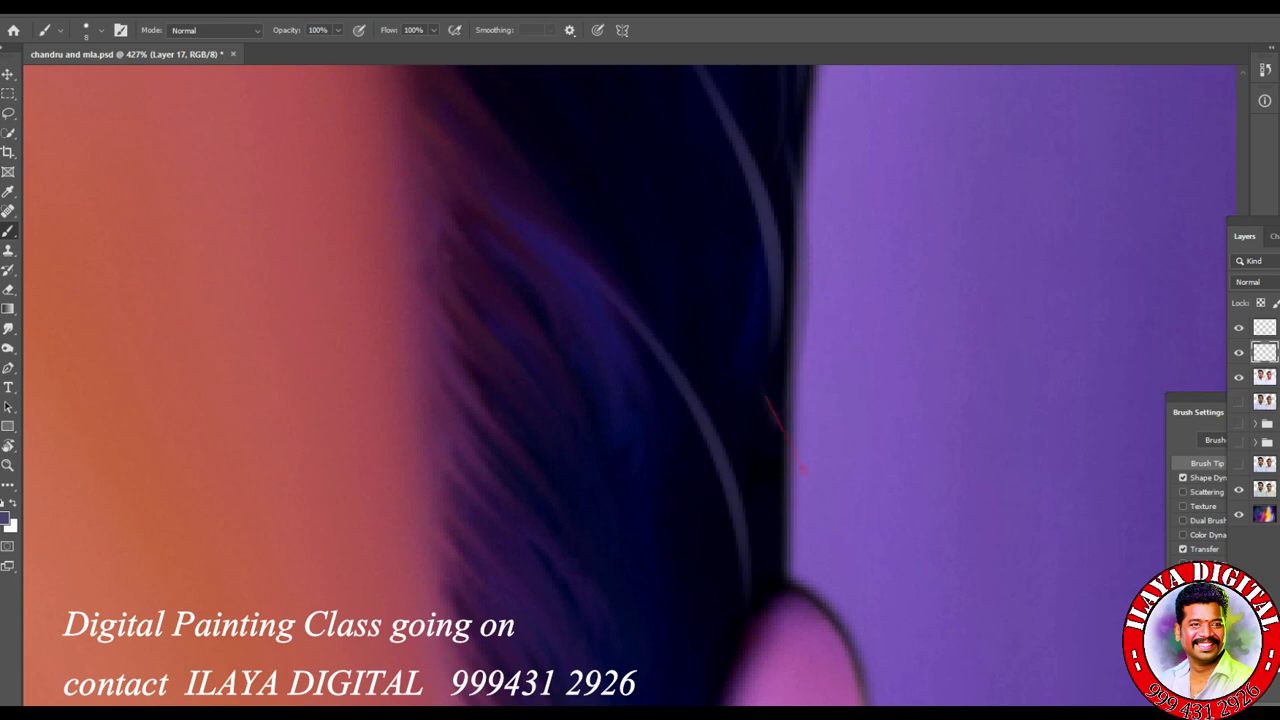
key(ctrl+alt+z)
key(ctrl+alt+z)
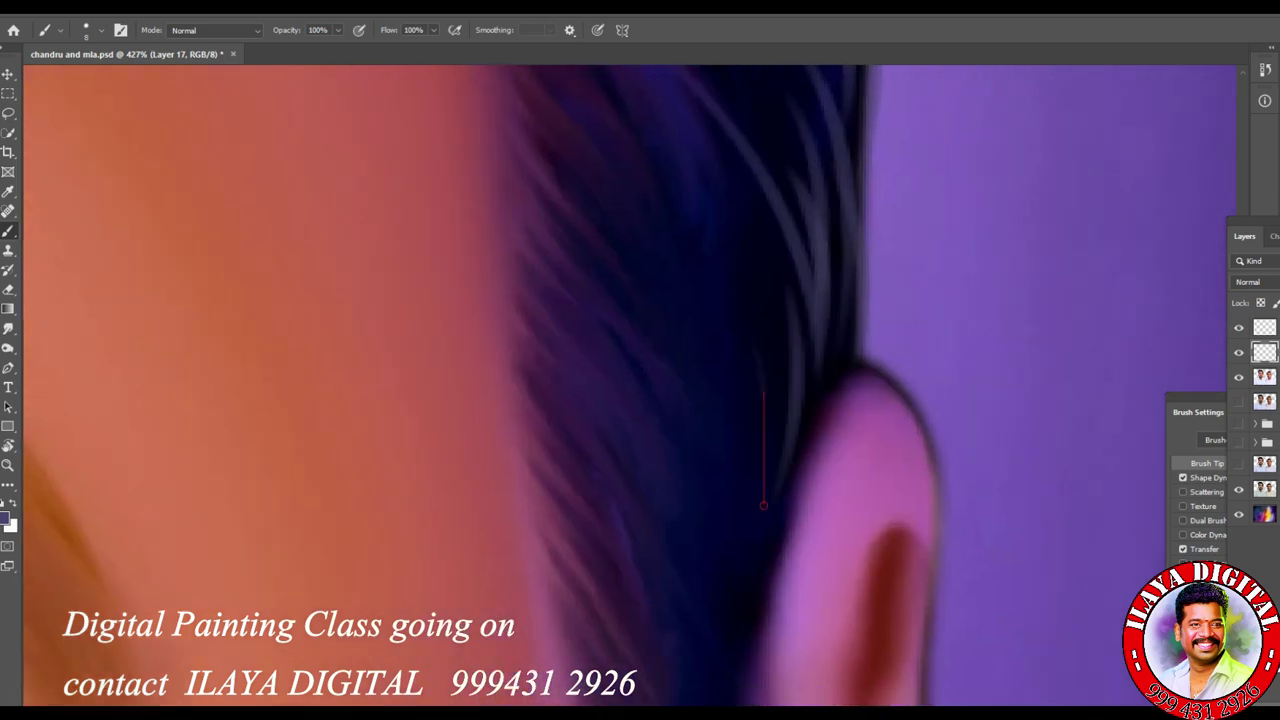
Step: Paint fine slanting highlight strands through the sideburn and temple hair in front of the ear
scroll(640, 386, down, 5)
key(ctrl+alt+z)
key(ctrl+alt+z)
key(ctrl+alt+z)
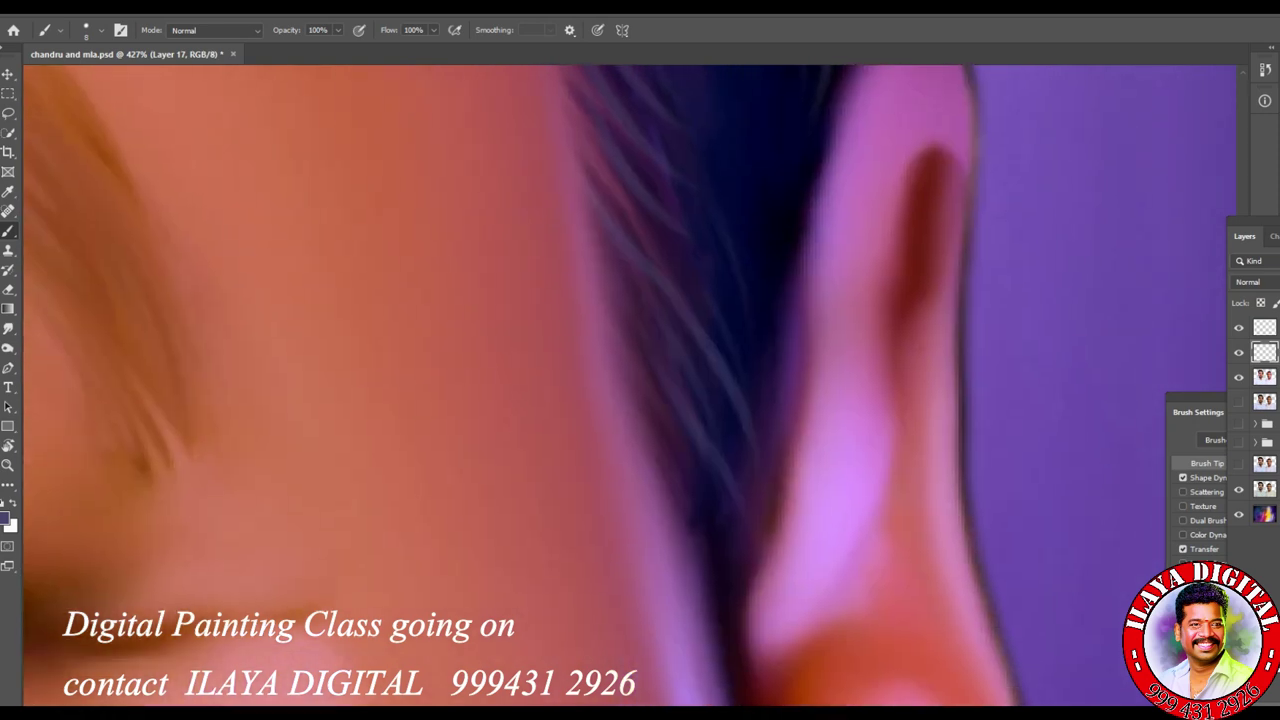
key(ctrl+alt+z)
key(ctrl+alt+z)
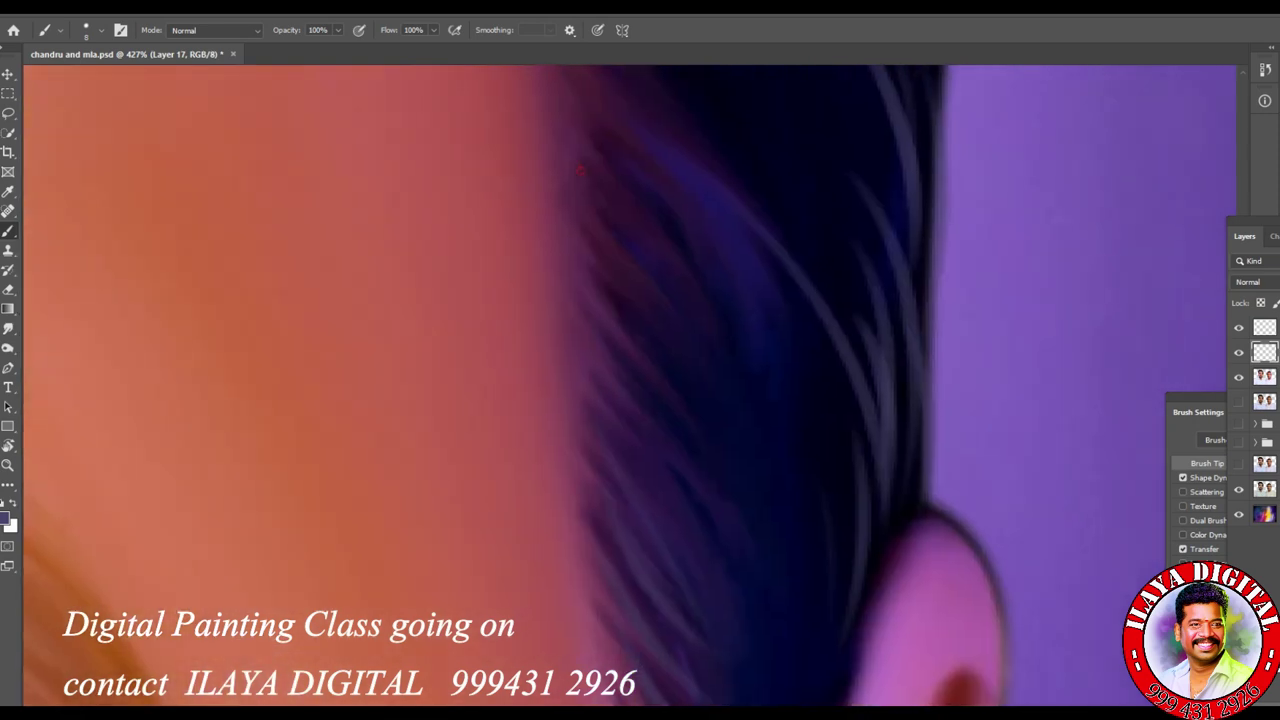
shift+click(720, 500)
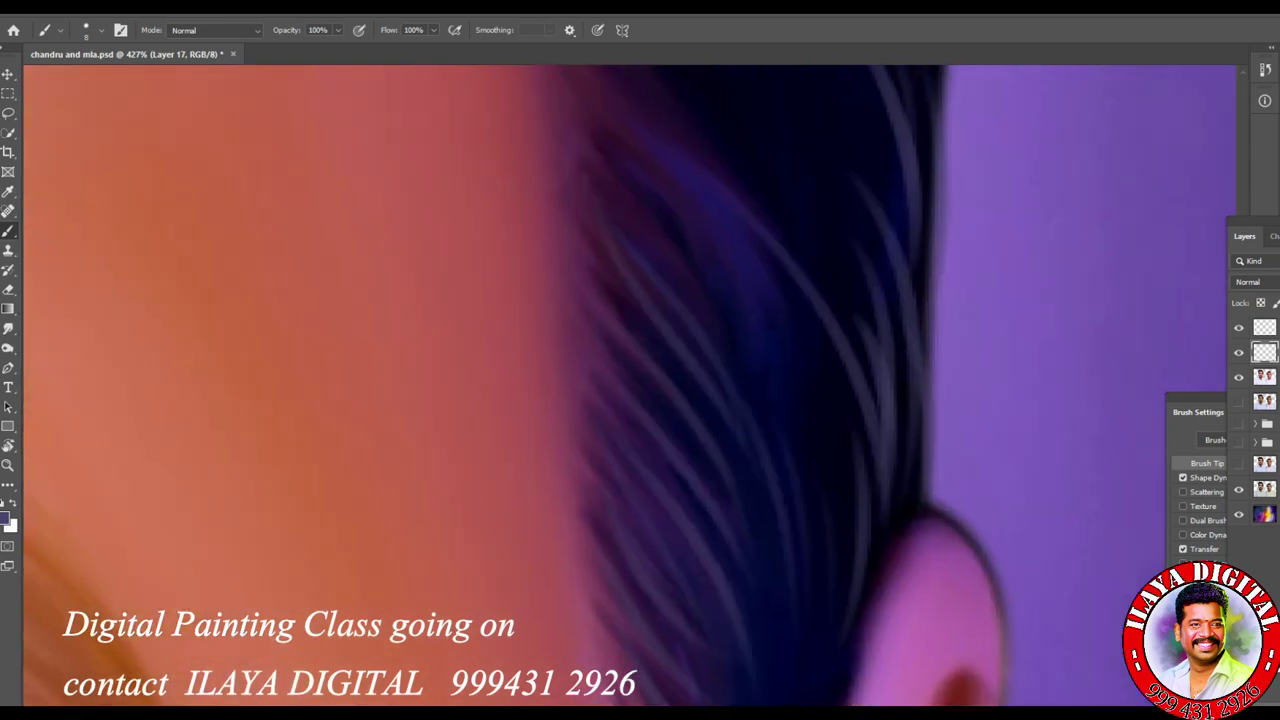
Step: Add curved highlight strands across the dark middle of the side hair above the temple
key(ctrl+alt+z)
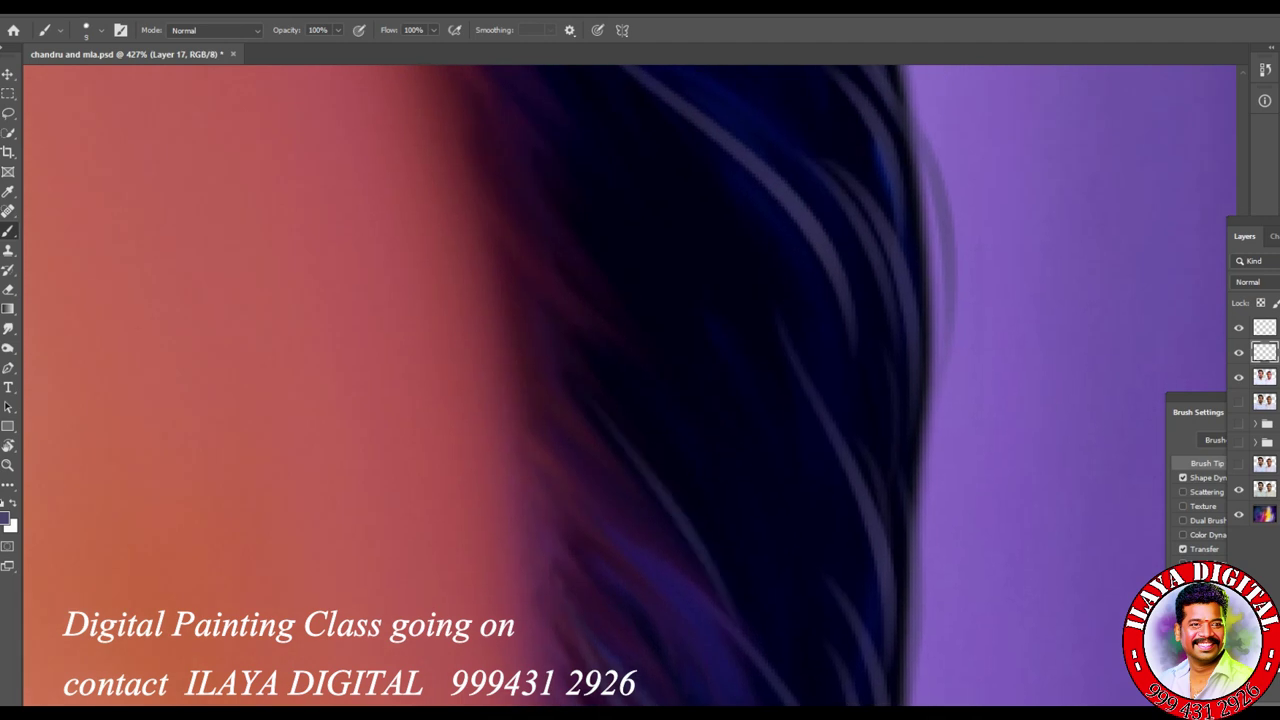
drag(560, 270, 655, 355)
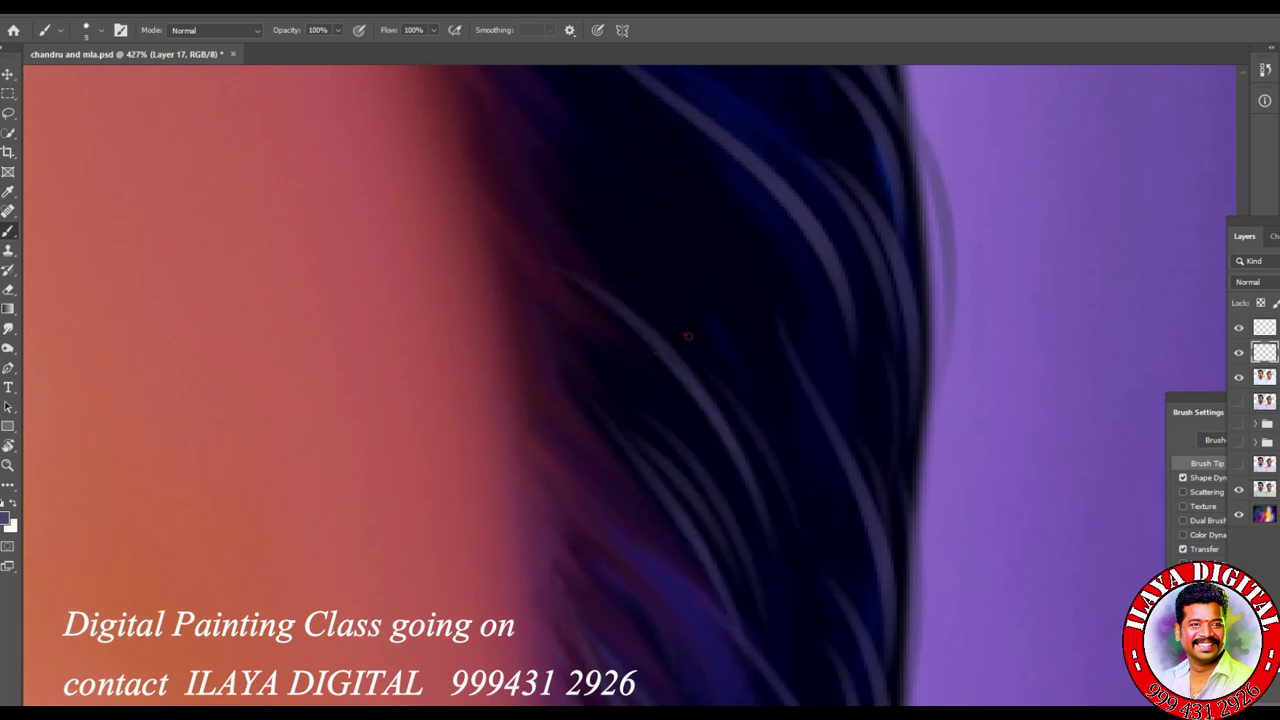
drag(817, 299, 895, 530)
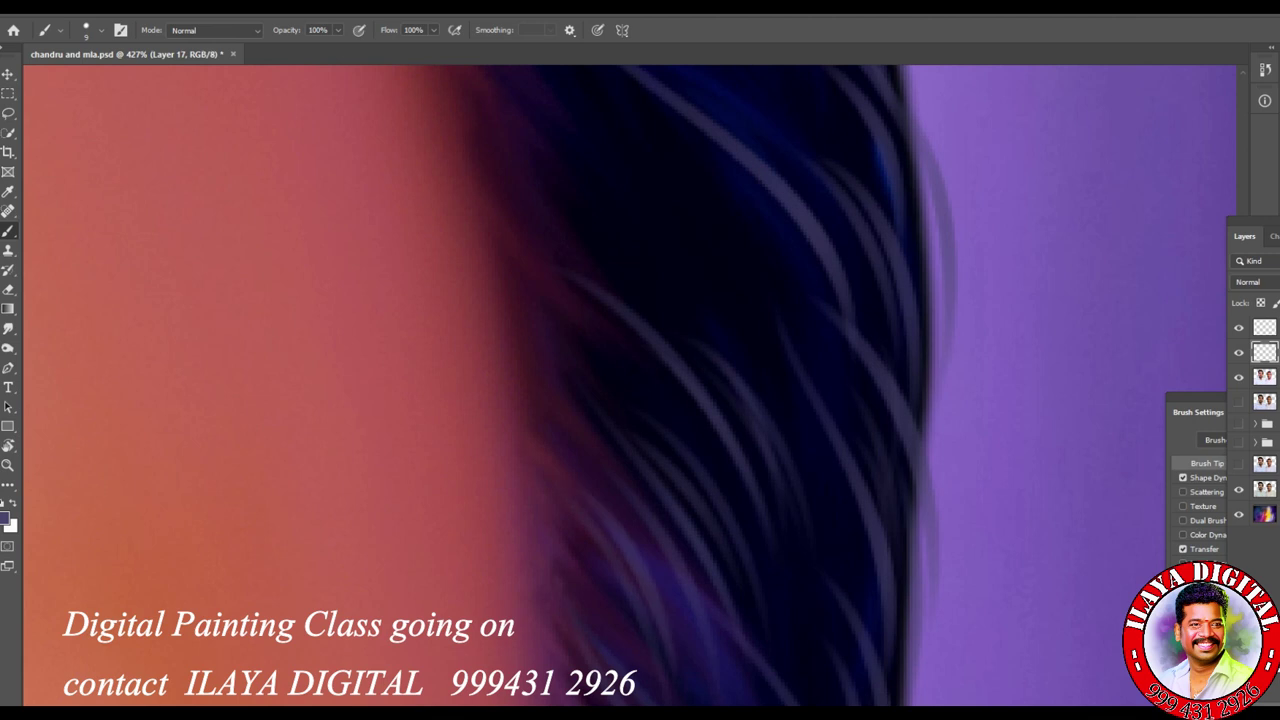
Step: Set the foreground colour to a brighter violet with hue 254°, saturation 56% and brightness 76%
scroll(705, 543, down, 5)
scroll(794, 528, up, 4)
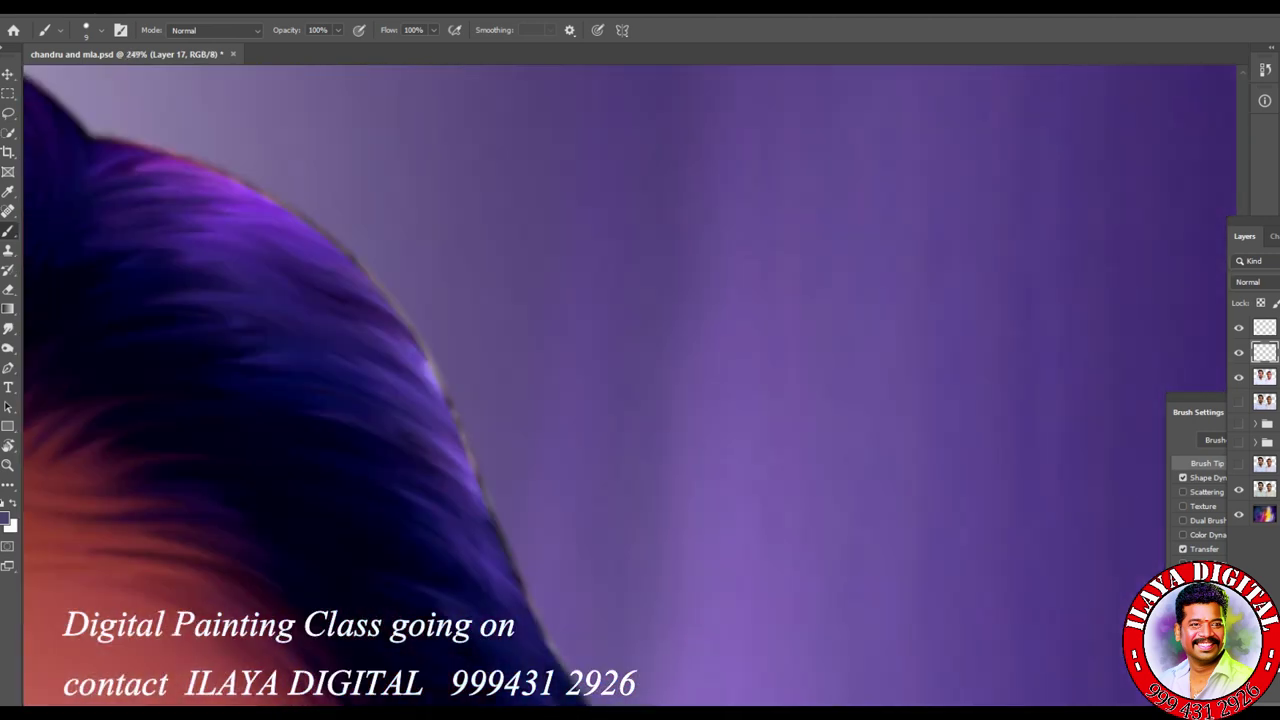
drag(640, 400, 665, 340)
click(5, 517)
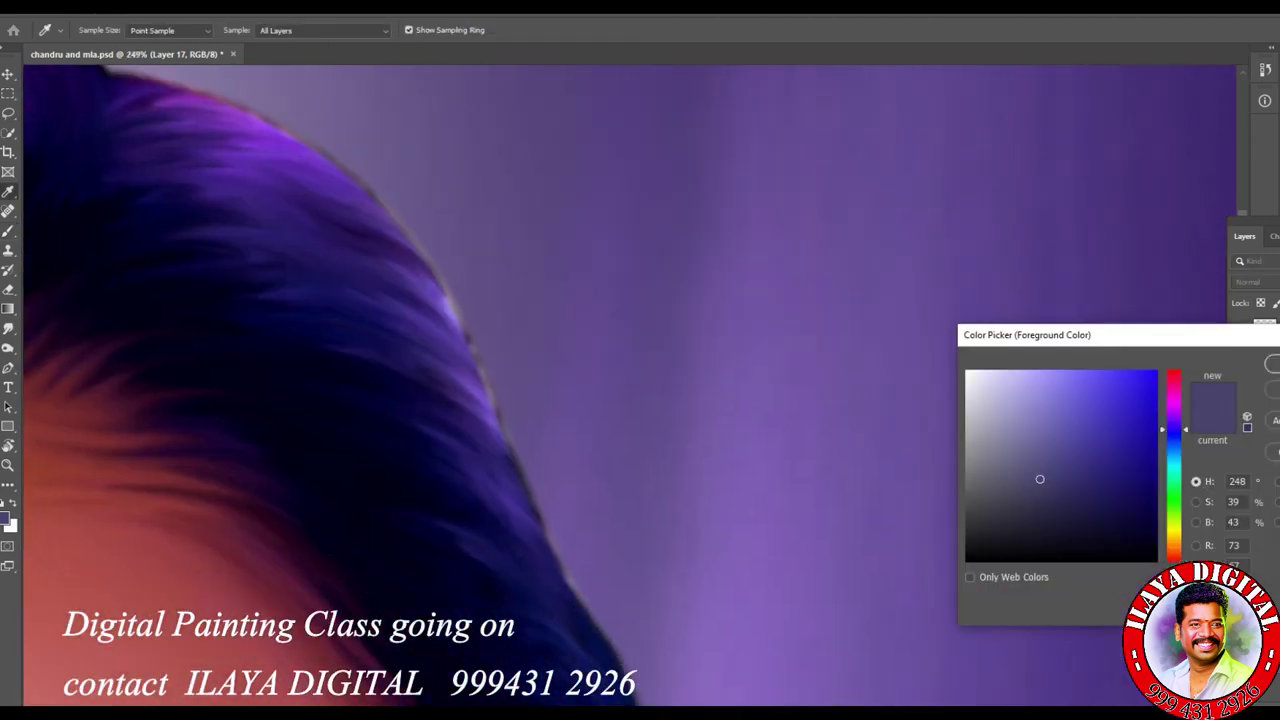
click(1072, 417)
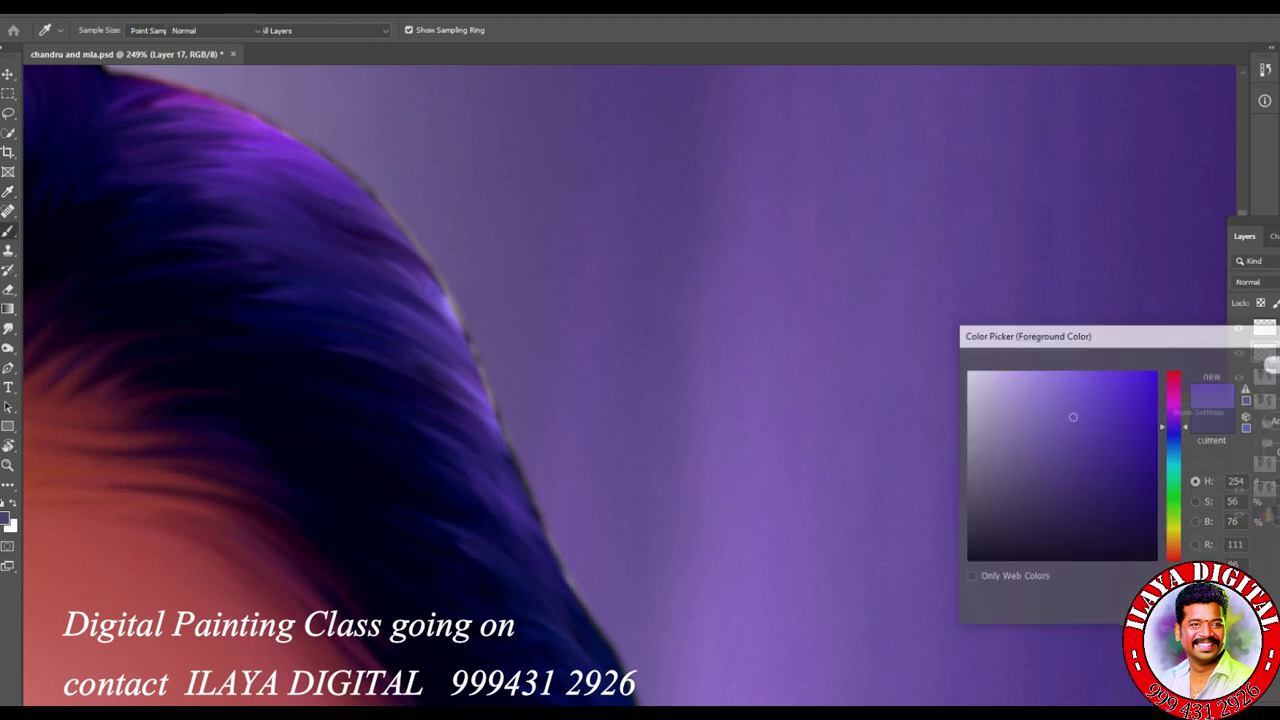
key(Return)
key(b)
Step: Paint curved violet highlight strands inward from the outer edge of the side hair, just above the violet-grey strands
scroll(640, 515, up, 3)
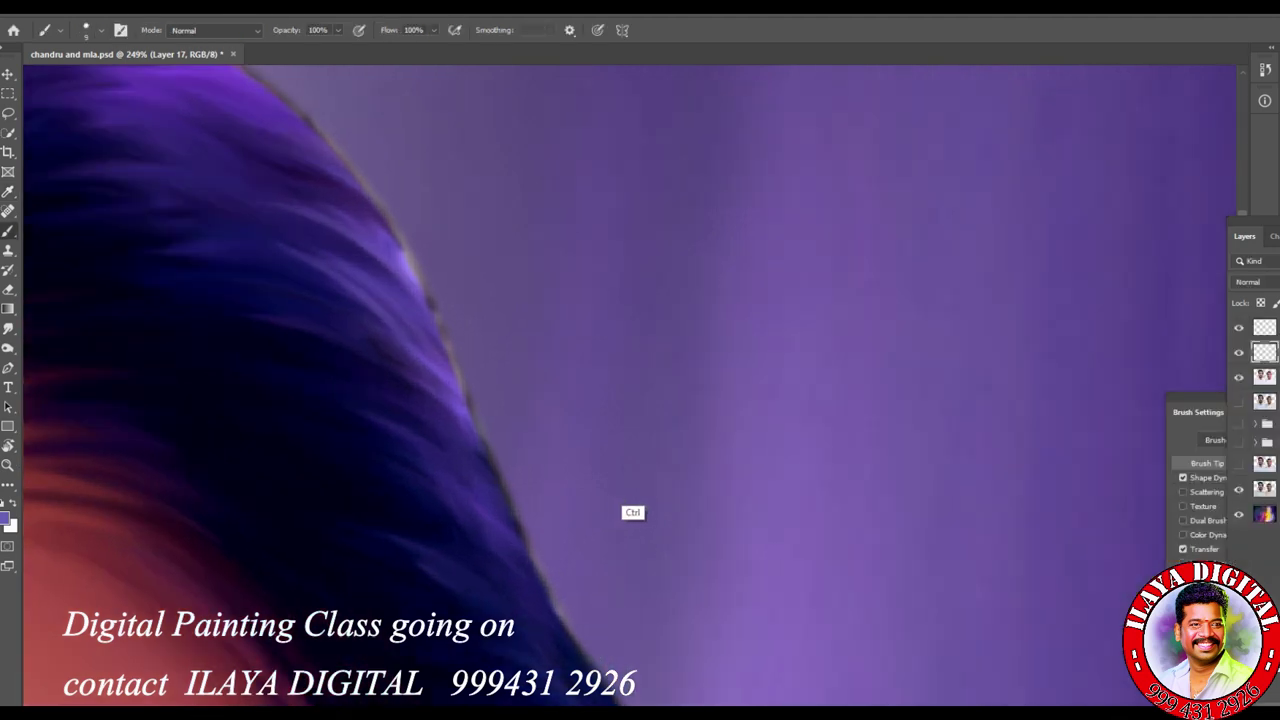
key(r)
drag(880, 385, 640, 620)
scroll(640, 620, down, 3)
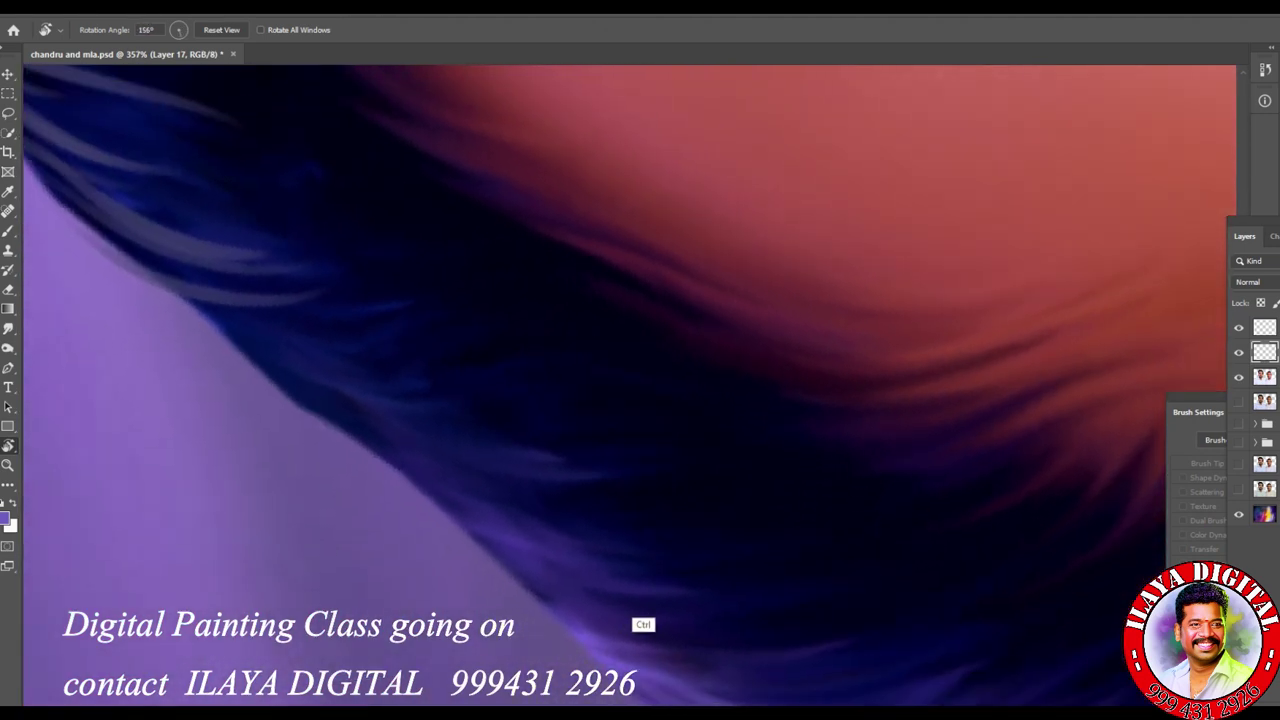
scroll(595, 554, up, 4)
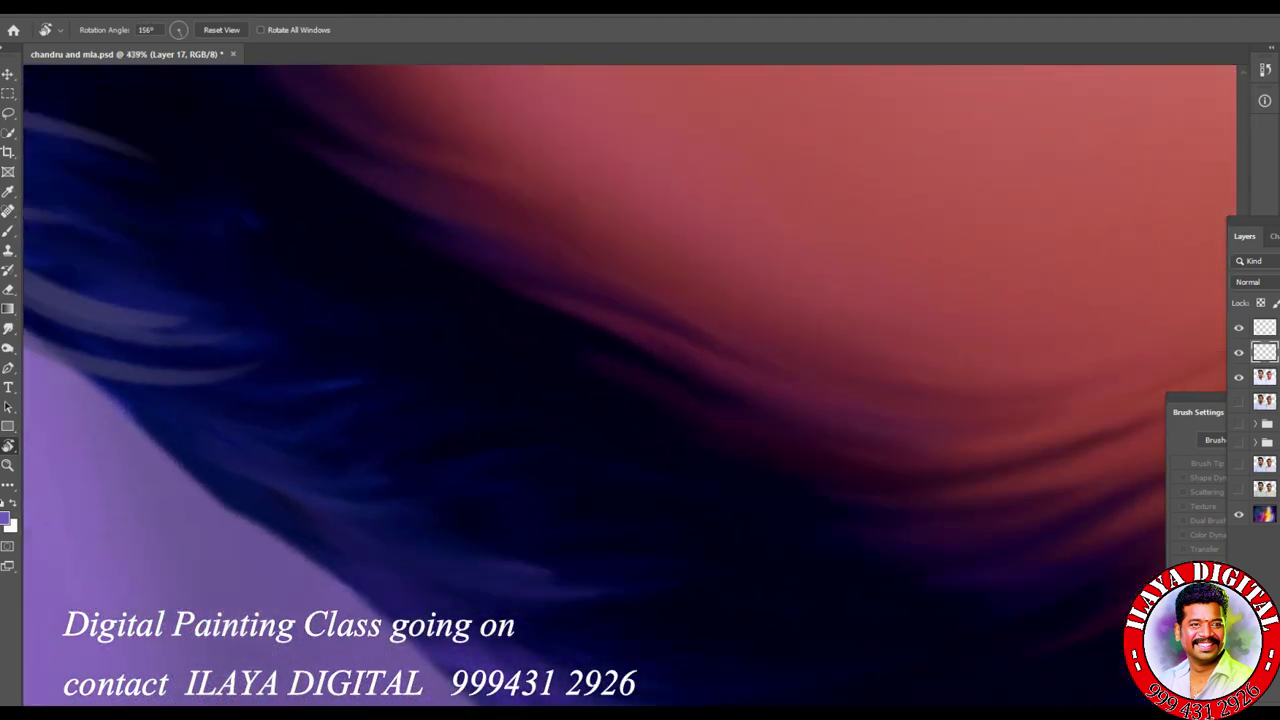
key(b)
mouse_move(190, 365)
mouse_down()
mouse_move(450, 440)
mouse_move(445, 410)
mouse_up()
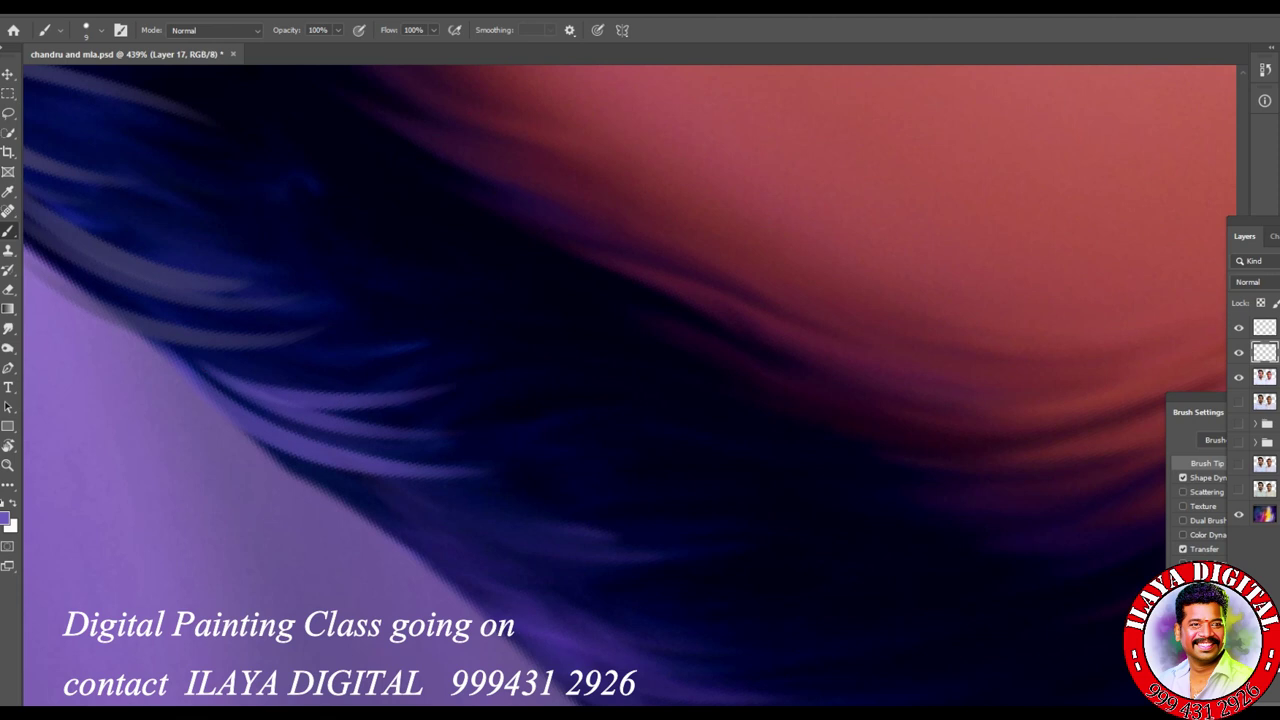
drag(300, 470, 690, 560)
drag(470, 510, 725, 535)
Step: Continue the curved violet strands up the outer edge of the side hair toward the crown
scroll(620, 380, down, 1)
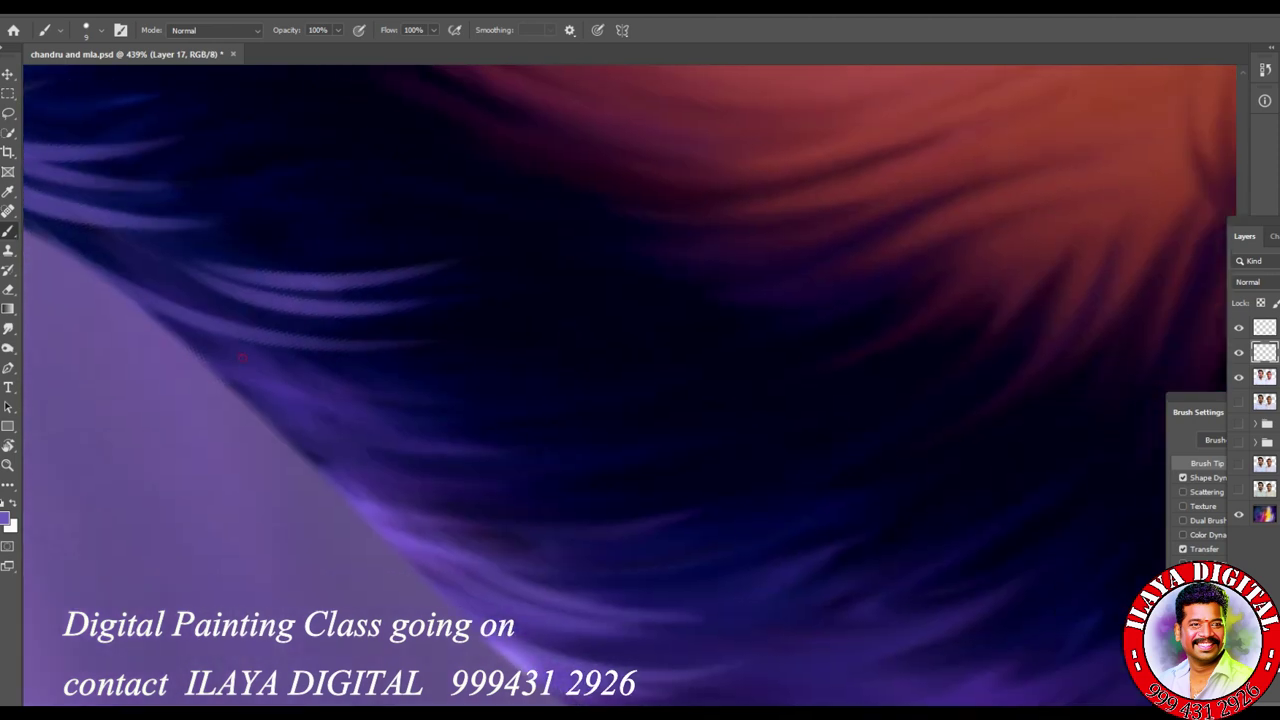
drag(300, 470, 700, 540)
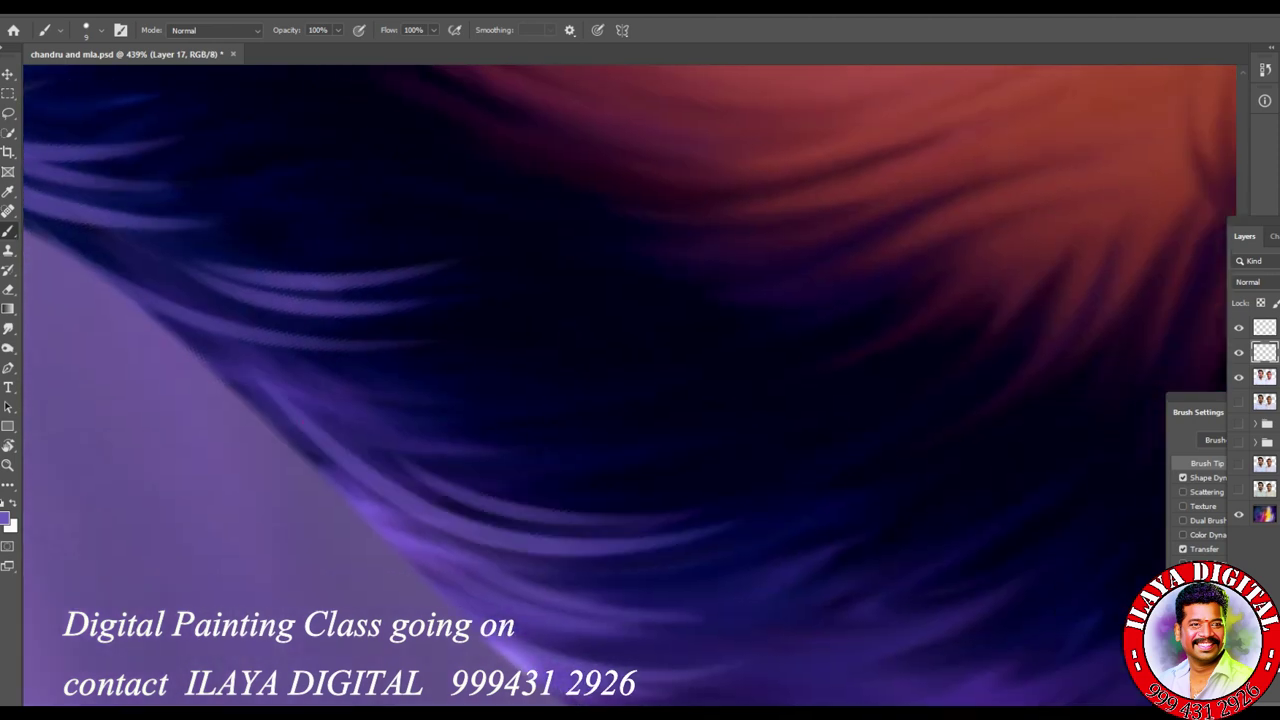
drag(450, 540, 740, 580)
mouse_move(320, 388)
mouse_down()
mouse_move(558, 368)
mouse_move(585, 352)
mouse_up()
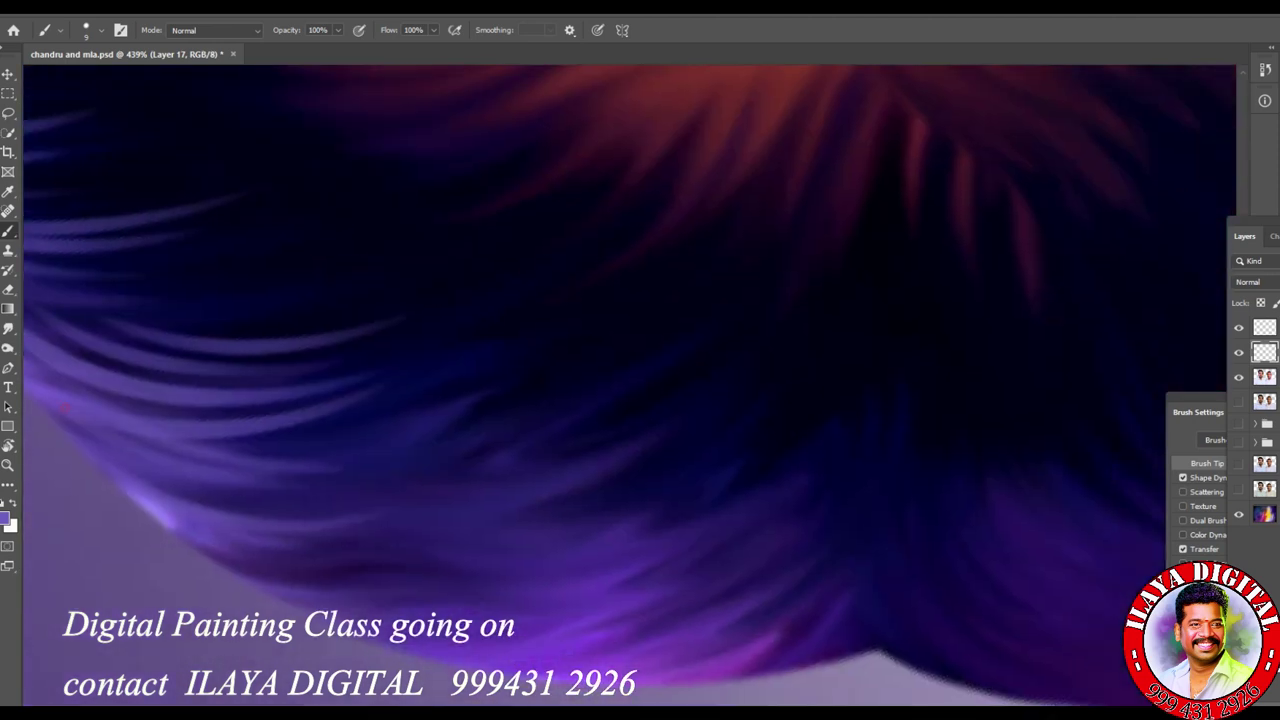
drag(80, 430, 440, 510)
drag(190, 515, 414, 568)
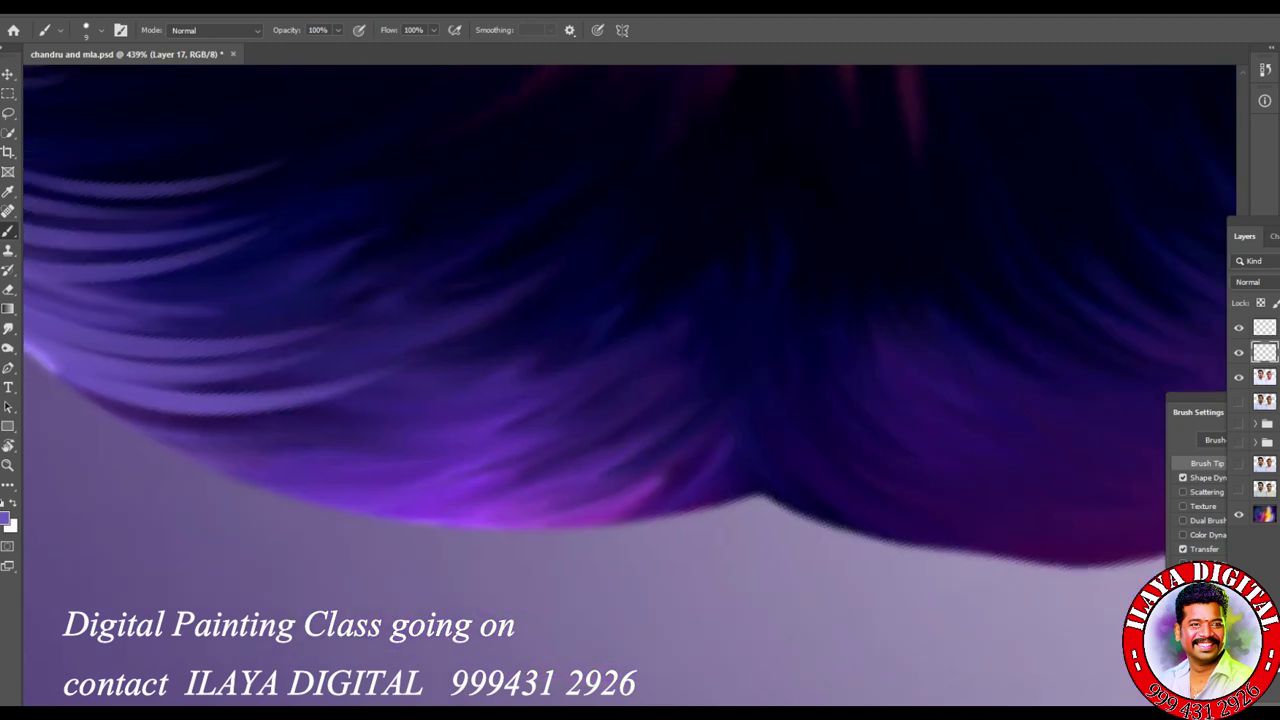
Step: Paint long and short violet strands over the purple upper hair, curving toward the notch in the hair outline
drag(110, 410, 600, 485)
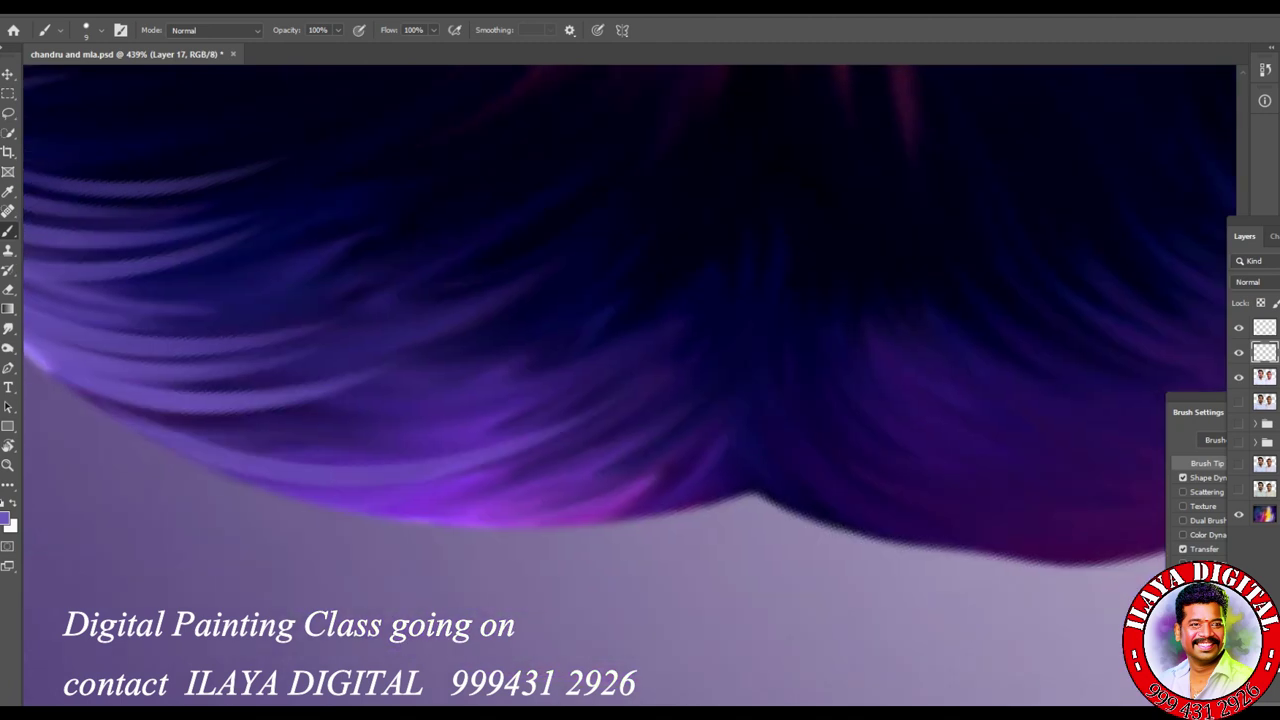
drag(300, 410, 700, 510)
drag(715, 365, 625, 520)
mouse_move(535, 398)
mouse_down()
mouse_move(732, 285)
mouse_move(738, 300)
mouse_up()
drag(555, 345, 710, 265)
drag(280, 440, 440, 405)
drag(288, 415, 465, 368)
drag(900, 300, 380, 380)
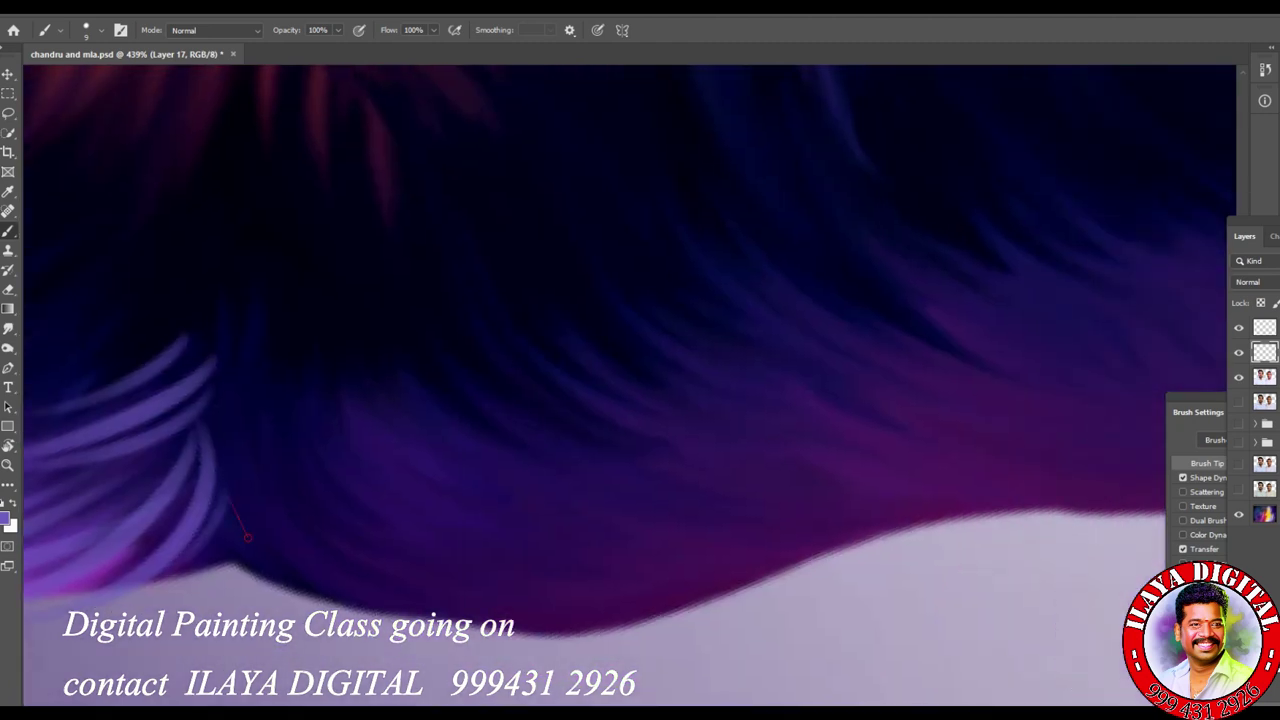
Step: Paint sweeping violet strands along the hair outline on the far side of the notch
drag(222, 491, 300, 606)
drag(265, 432, 480, 560)
drag(340, 505, 525, 595)
drag(425, 535, 672, 580)
drag(436, 502, 690, 555)
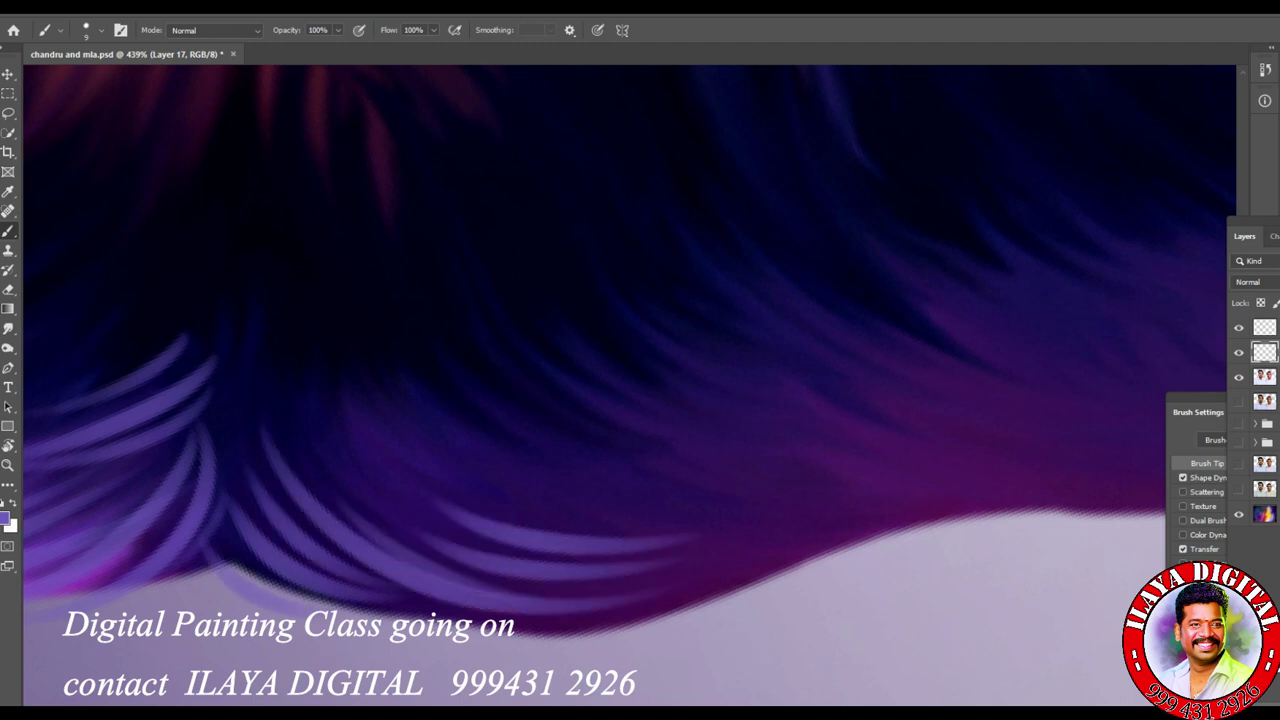
drag(365, 585, 734, 635)
Step: Add violet strands deeper in the purple-blue hair beside the notch, curving toward the crown
drag(374, 348, 650, 478)
drag(418, 344, 660, 452)
drag(472, 350, 754, 470)
drag(414, 420, 764, 506)
drag(562, 600, 816, 535)
drag(300, 370, 432, 525)
mouse_move(322, 312)
mouse_down()
mouse_move(434, 472)
mouse_move(462, 432)
mouse_up()
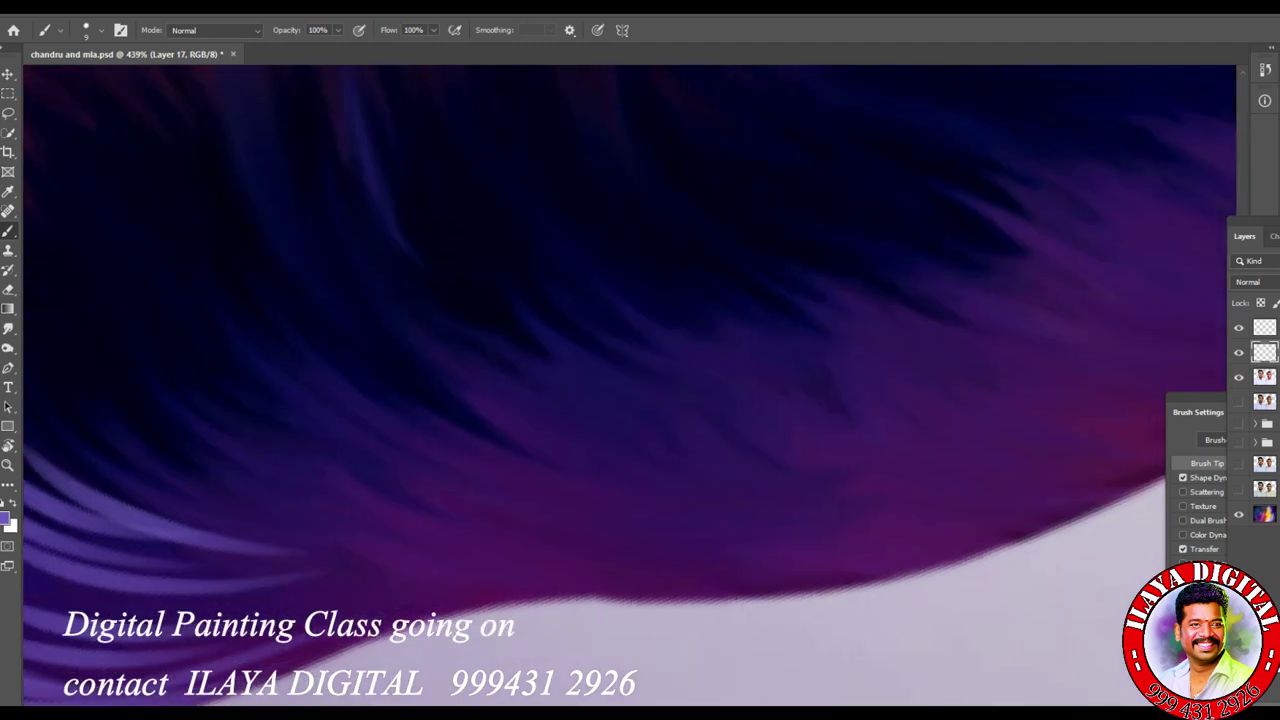
Step: Paint long overlapping violet strands along the outer edge of the top hair beyond the notch
drag(360, 506, 658, 562)
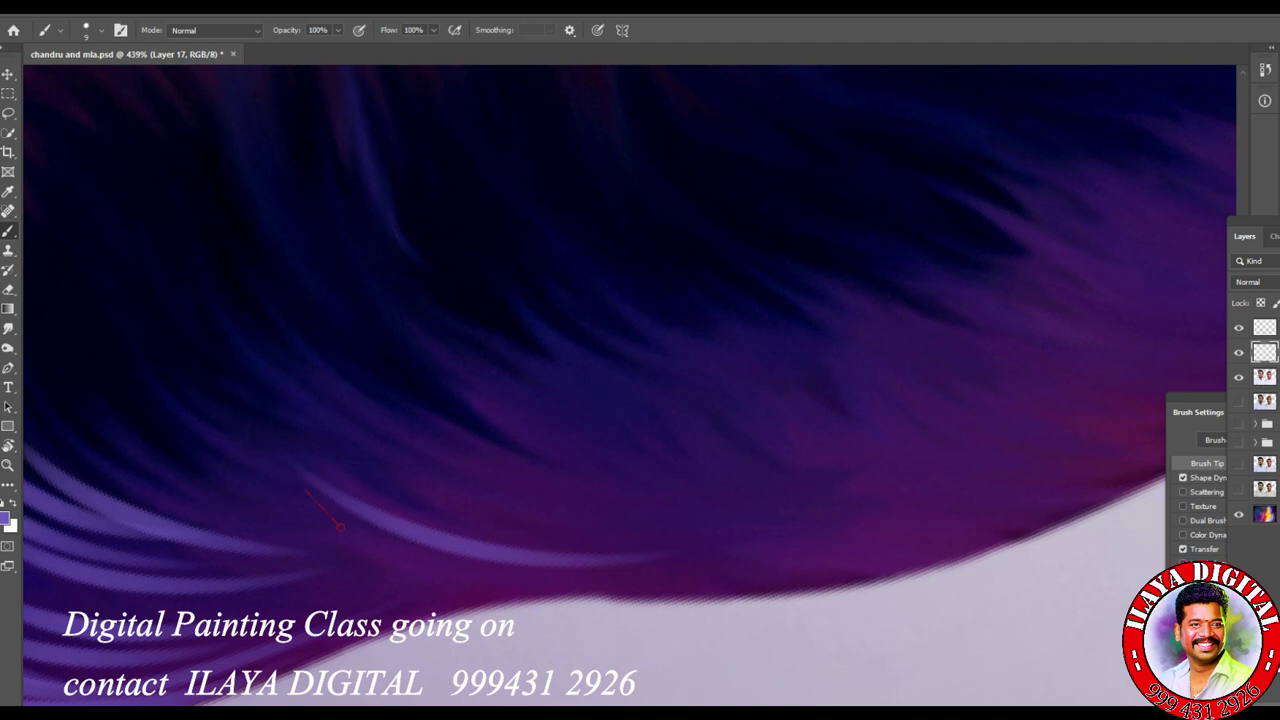
drag(310, 498, 578, 570)
drag(298, 560, 624, 612)
drag(500, 440, 890, 535)
drag(558, 575, 884, 536)
Step: Add violet strands where the dark blue hair meets the purple top hair
drag(226, 336, 460, 468)
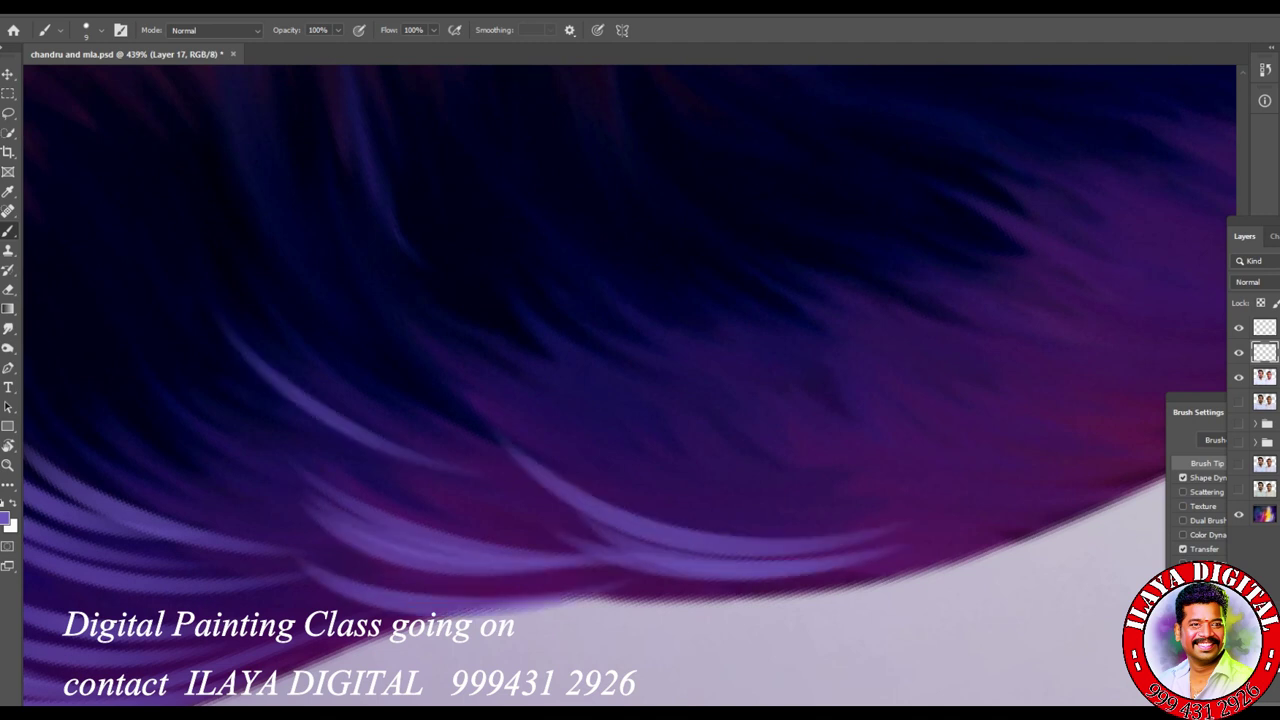
drag(236, 302, 482, 408)
drag(270, 336, 474, 426)
drag(98, 386, 256, 470)
drag(108, 356, 356, 442)
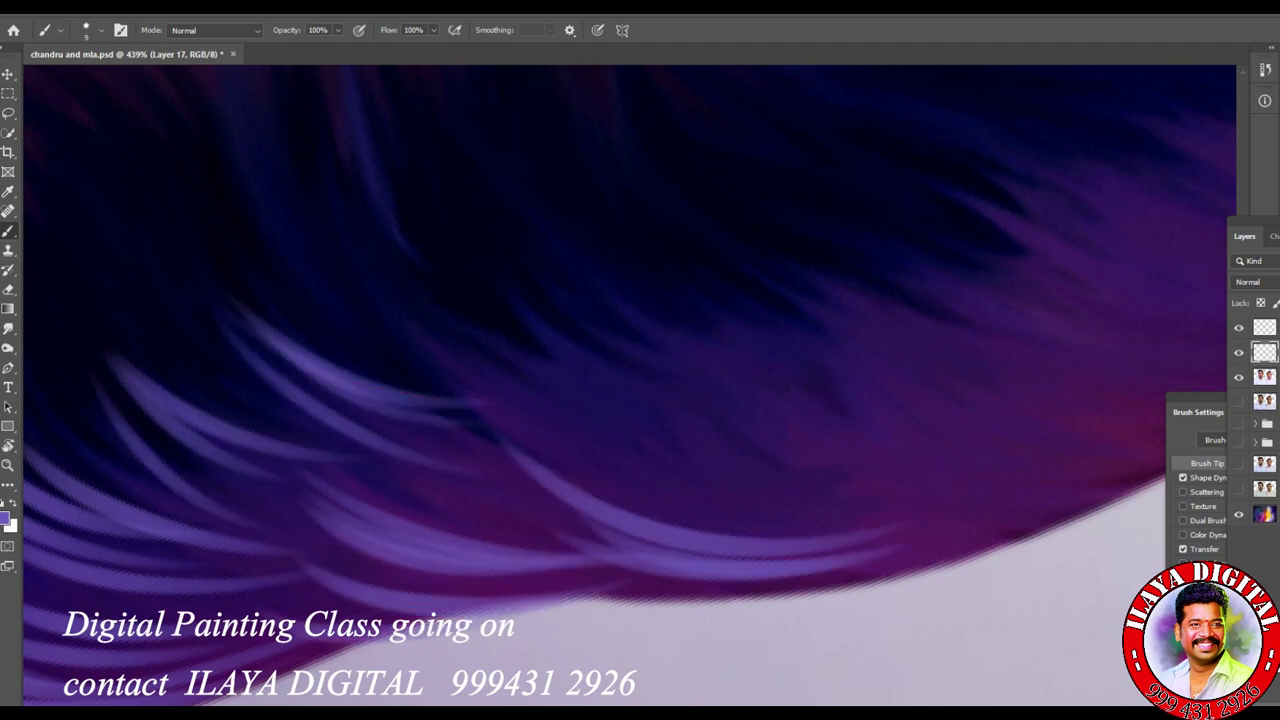
drag(376, 586, 706, 574)
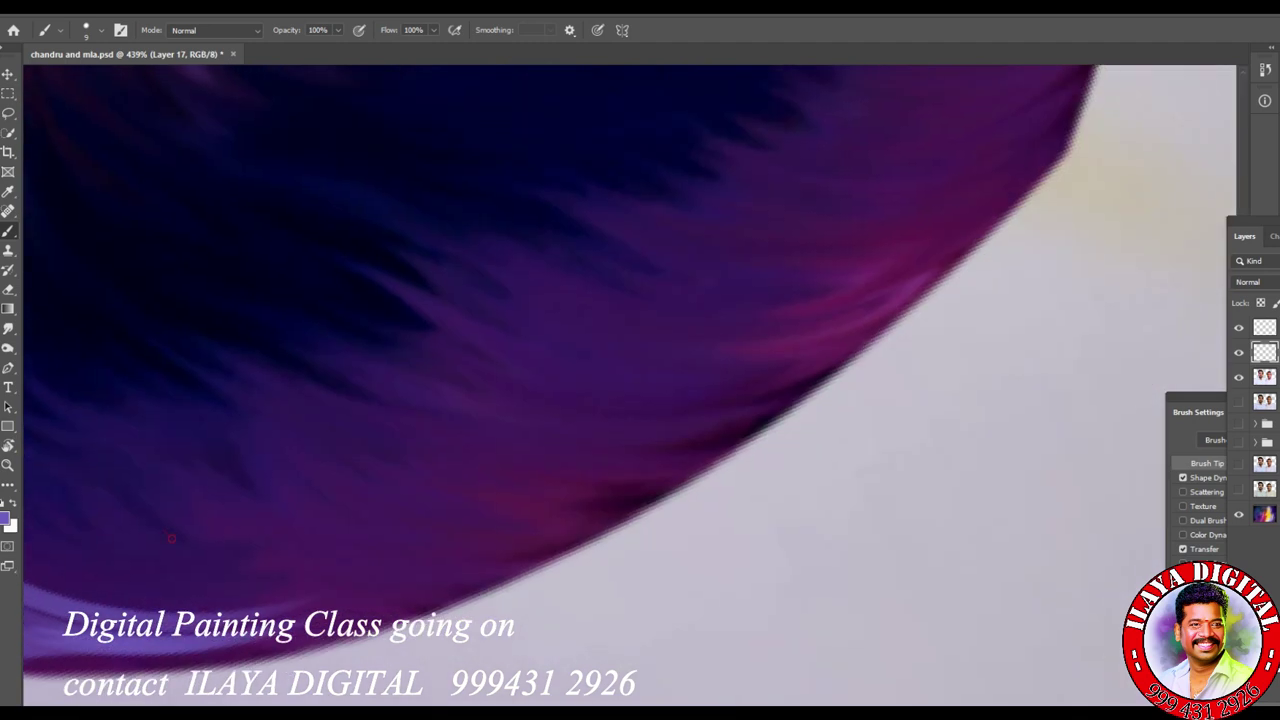
Step: Paint long violet strands following the outer edge over the highest part of the hair
drag(186, 596, 592, 526)
drag(202, 564, 566, 512)
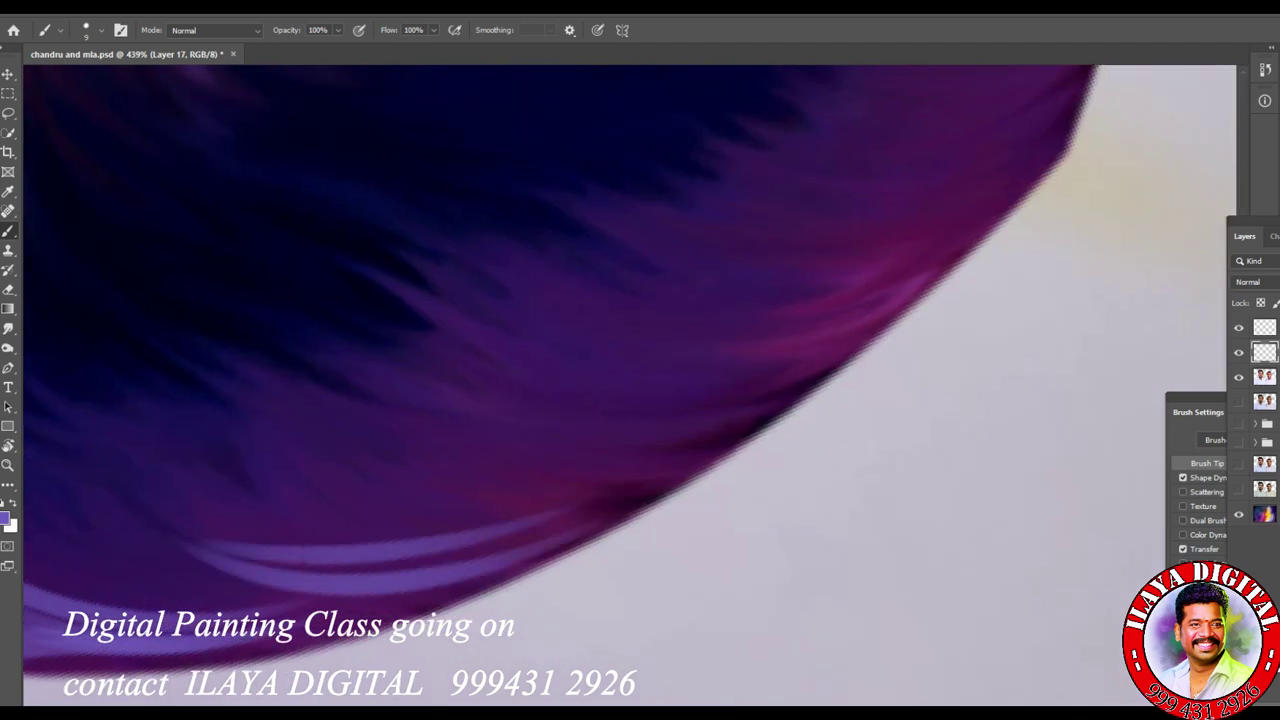
drag(306, 532, 690, 416)
drag(98, 622, 498, 570)
drag(512, 400, 964, 262)
drag(530, 440, 915, 320)
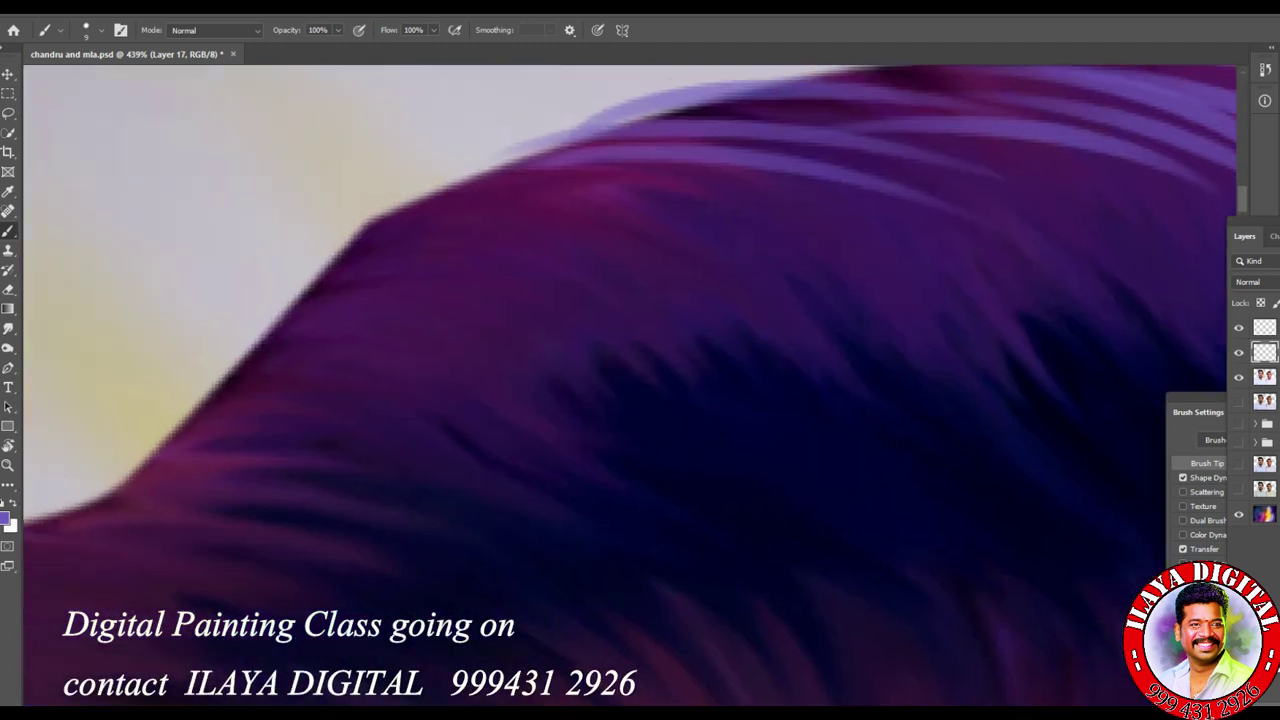
Step: Paint violet strands down the sloping edge of the top hair to the dip in its outline
scroll(640, 386, down, 5)
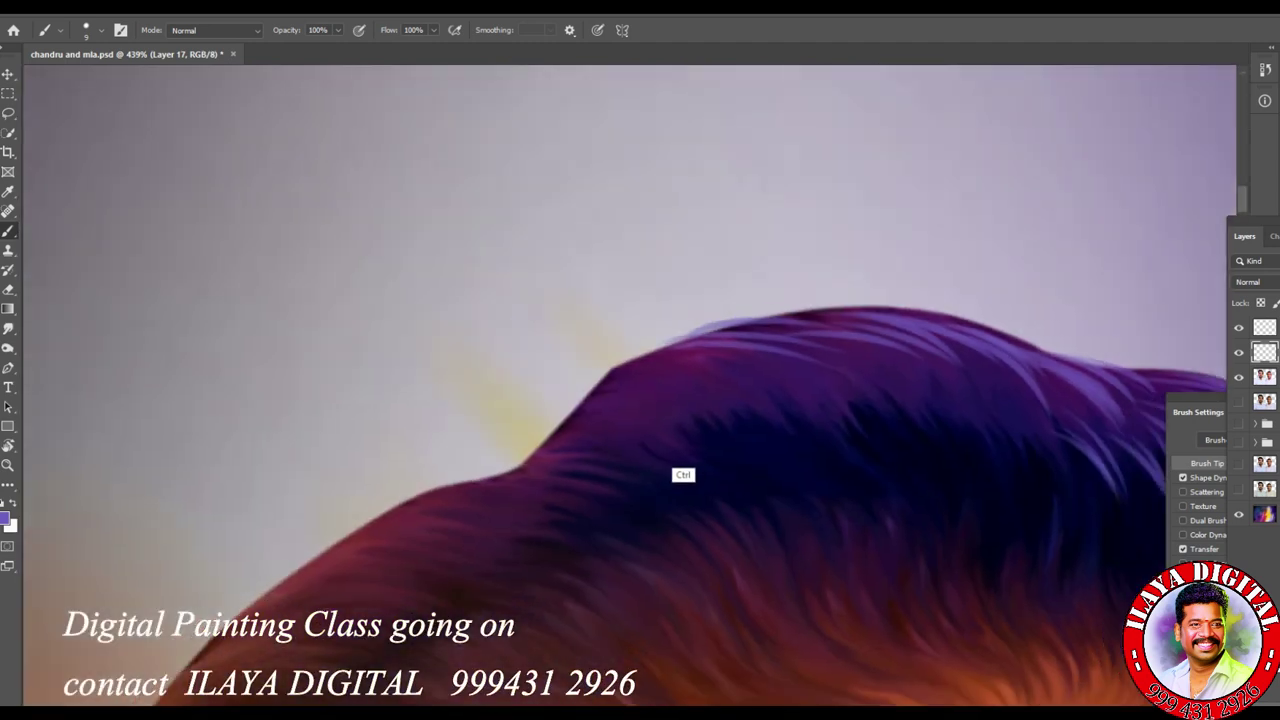
scroll(600, 477, up, 4)
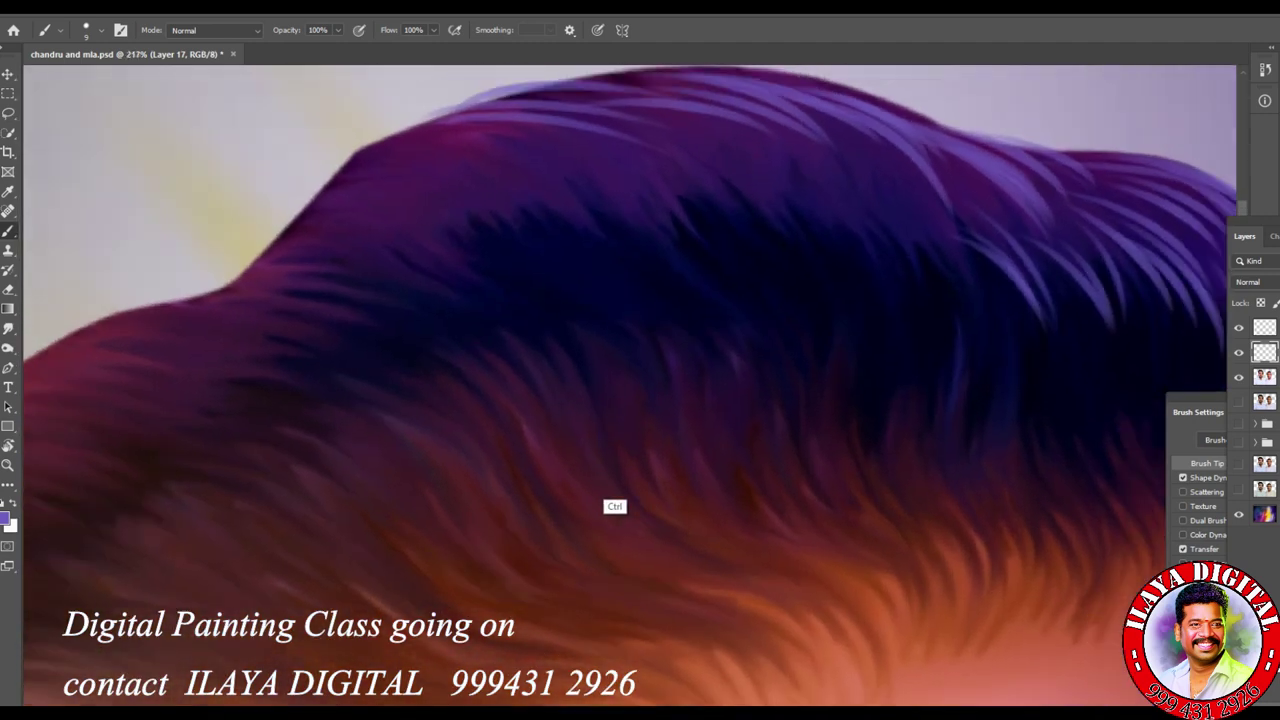
scroll(466, 632, up, 3)
scroll(569, 600, down, 1)
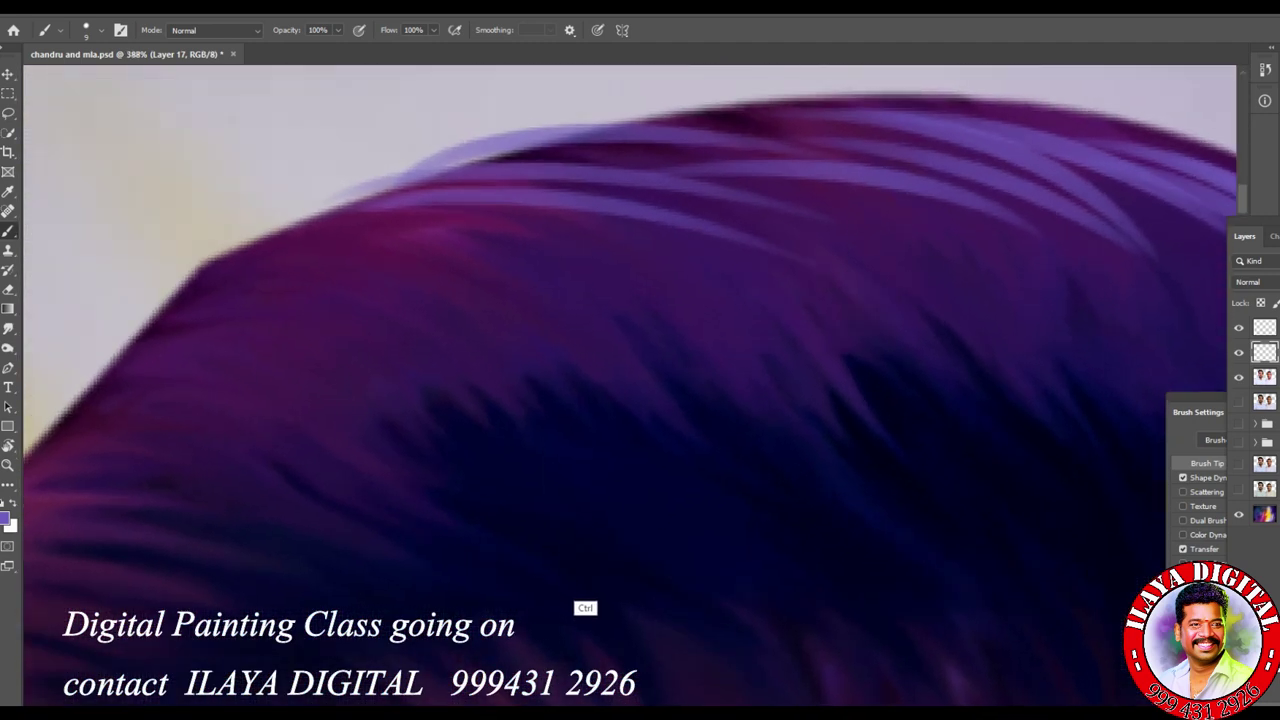
key(r)
mouse_move(700, 300)
mouse_down()
mouse_move(600, 250)
mouse_move(700, 520)
mouse_move(600, 250)
mouse_move(760, 420)
mouse_move(650, 500)
mouse_up()
key(b)
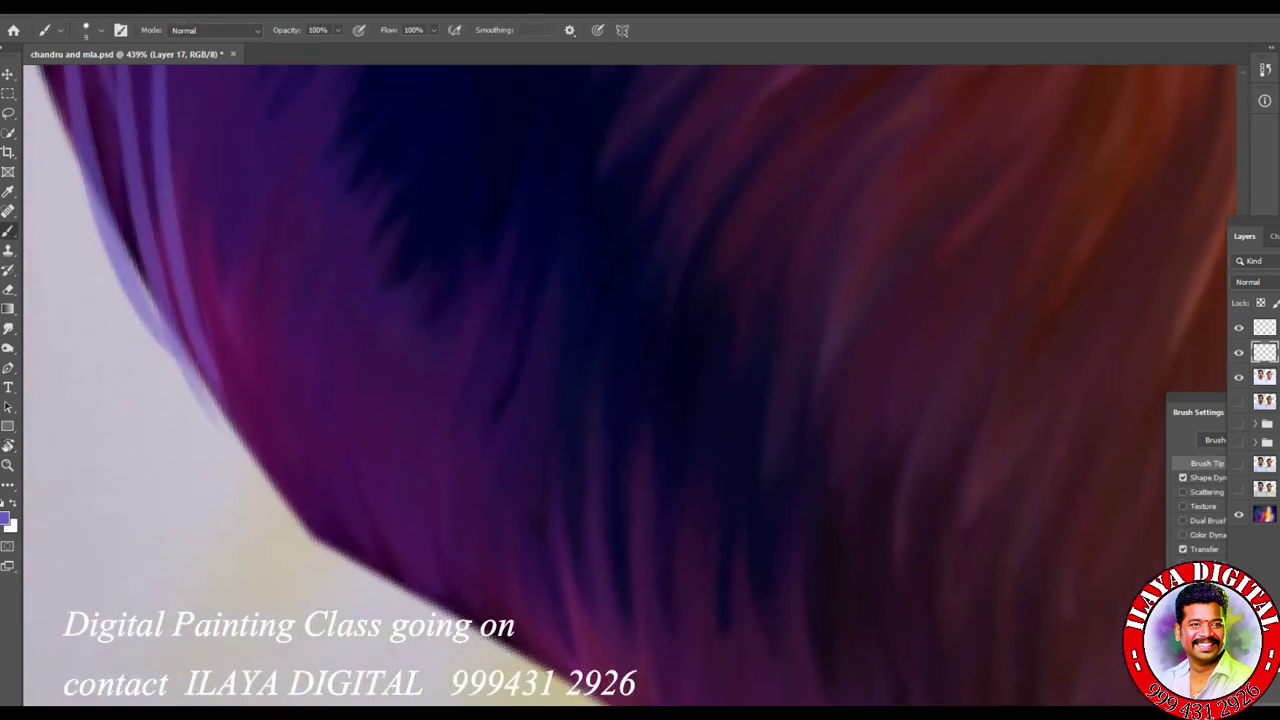
drag(240, 225, 360, 520)
drag(210, 150, 285, 470)
drag(220, 240, 385, 565)
drag(260, 310, 405, 575)
drag(315, 305, 395, 560)
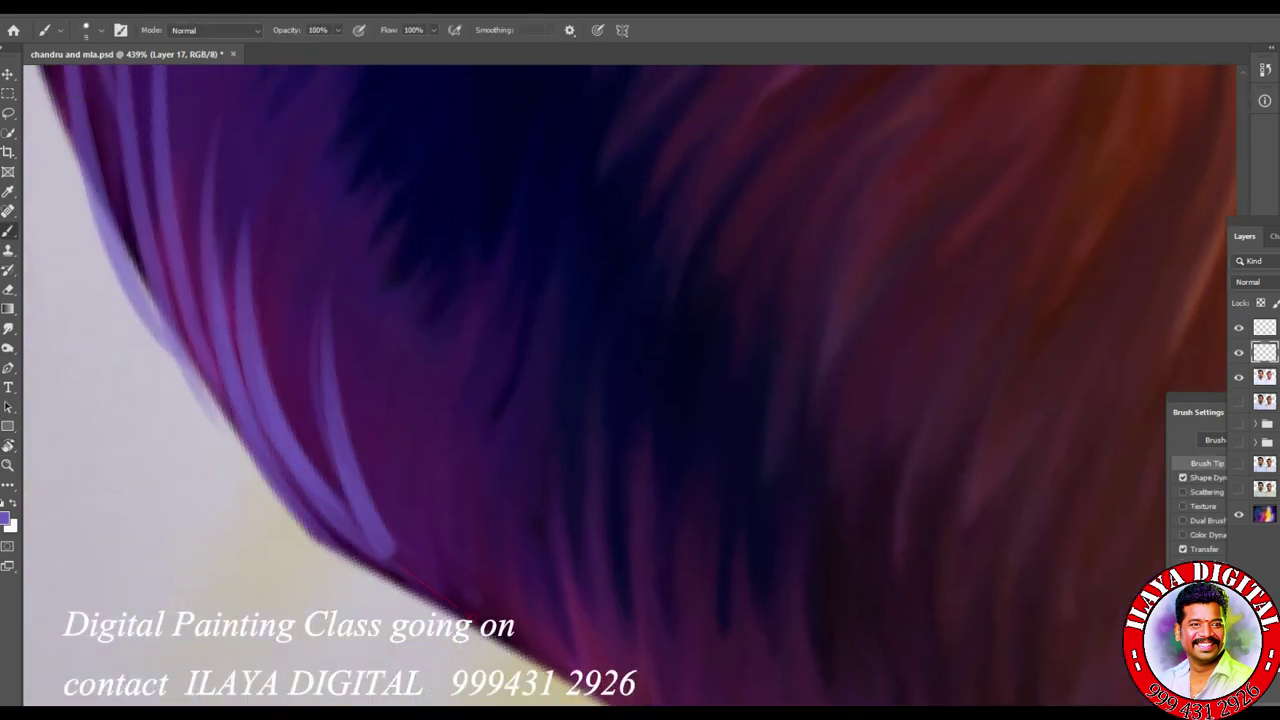
drag(365, 395, 455, 600)
drag(365, 355, 525, 645)
drag(455, 330, 540, 655)
Step: Layer violet strands around the dip in the hair outline and along the reddish hair just past it
key(r)
drag(600, 300, 680, 450)
drag(330, 200, 380, 490)
drag(305, 285, 380, 515)
mouse_move(288, 268)
mouse_down()
mouse_move(279, 325)
mouse_move(360, 510)
mouse_up()
drag(450, 450, 330, 300)
drag(300, 195, 410, 645)
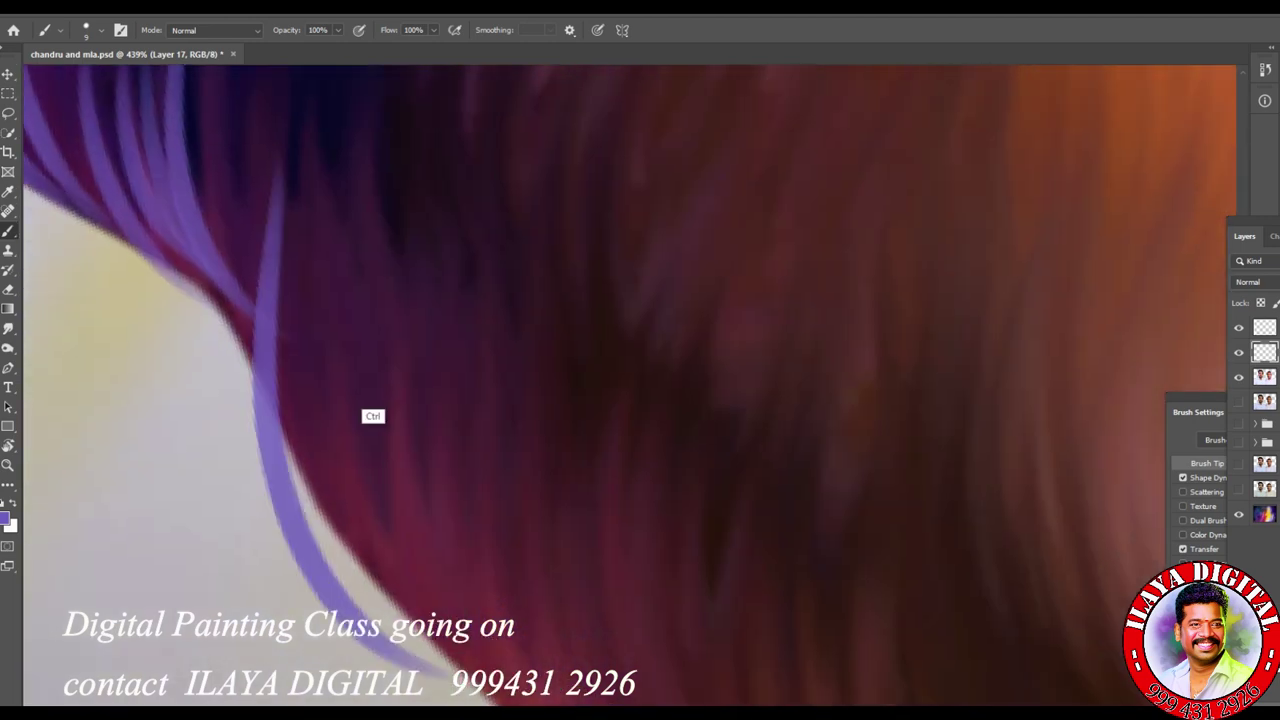
drag(345, 455, 455, 645)
drag(380, 345, 495, 650)
drag(260, 175, 292, 395)
Step: Paint curved violet strands along the reddish-brown outer hair on the opposite side of the head
drag(640, 360, 600, 300)
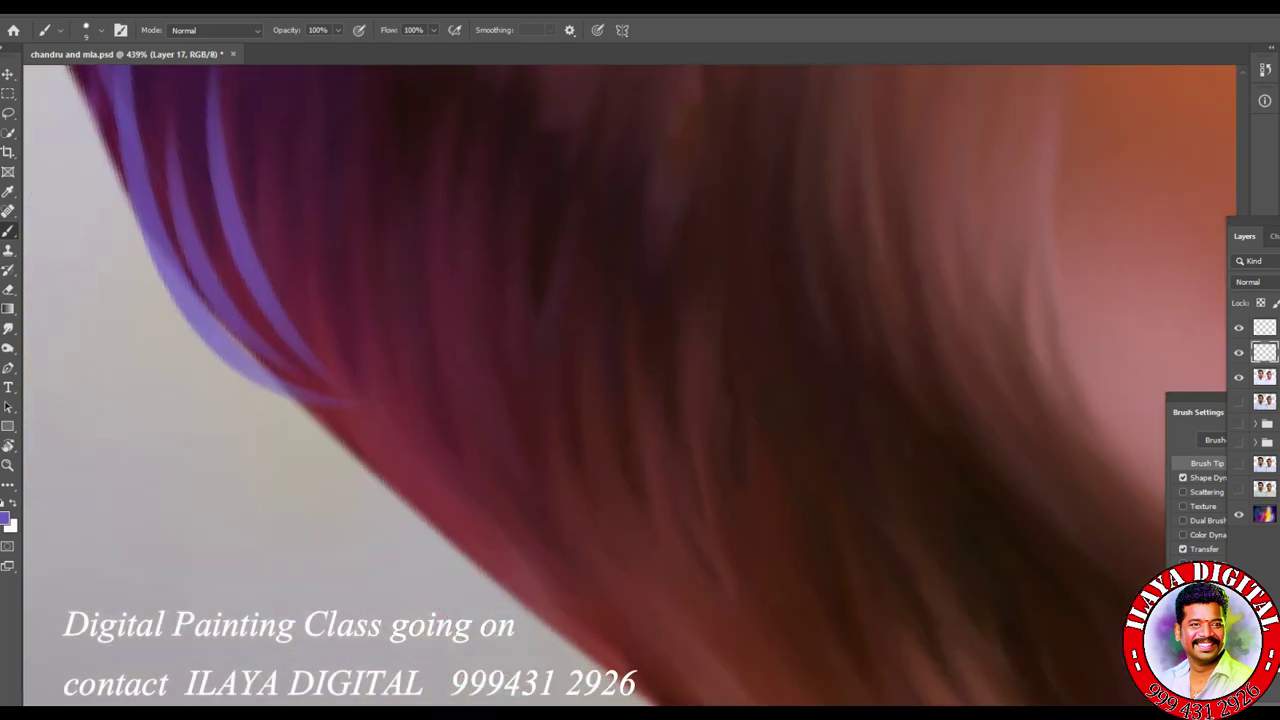
drag(322, 230, 414, 488)
drag(398, 368, 566, 580)
drag(395, 262, 512, 564)
drag(458, 322, 662, 670)
drag(362, 150, 400, 405)
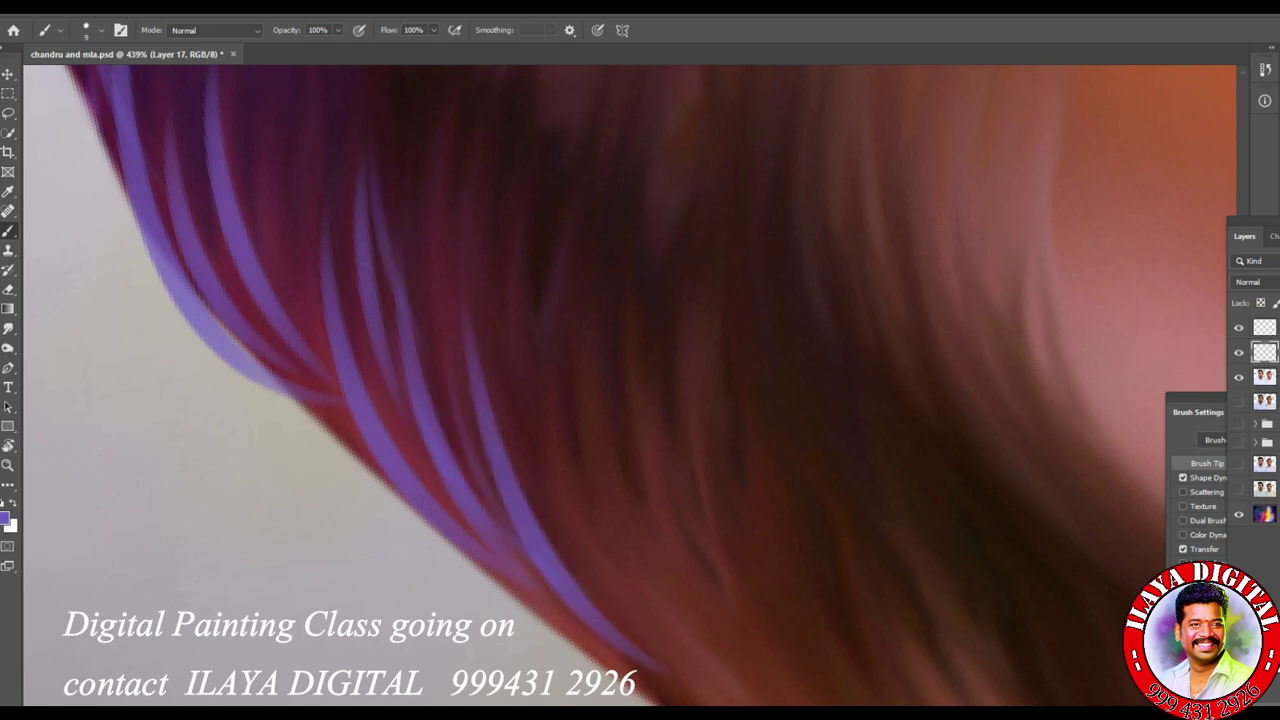
drag(420, 165, 475, 405)
Step: Continue the violet strands down the brown outer hair toward the orange-lit edge
drag(640, 360, 600, 300)
drag(260, 305, 540, 600)
drag(350, 420, 585, 595)
drag(304, 266, 570, 534)
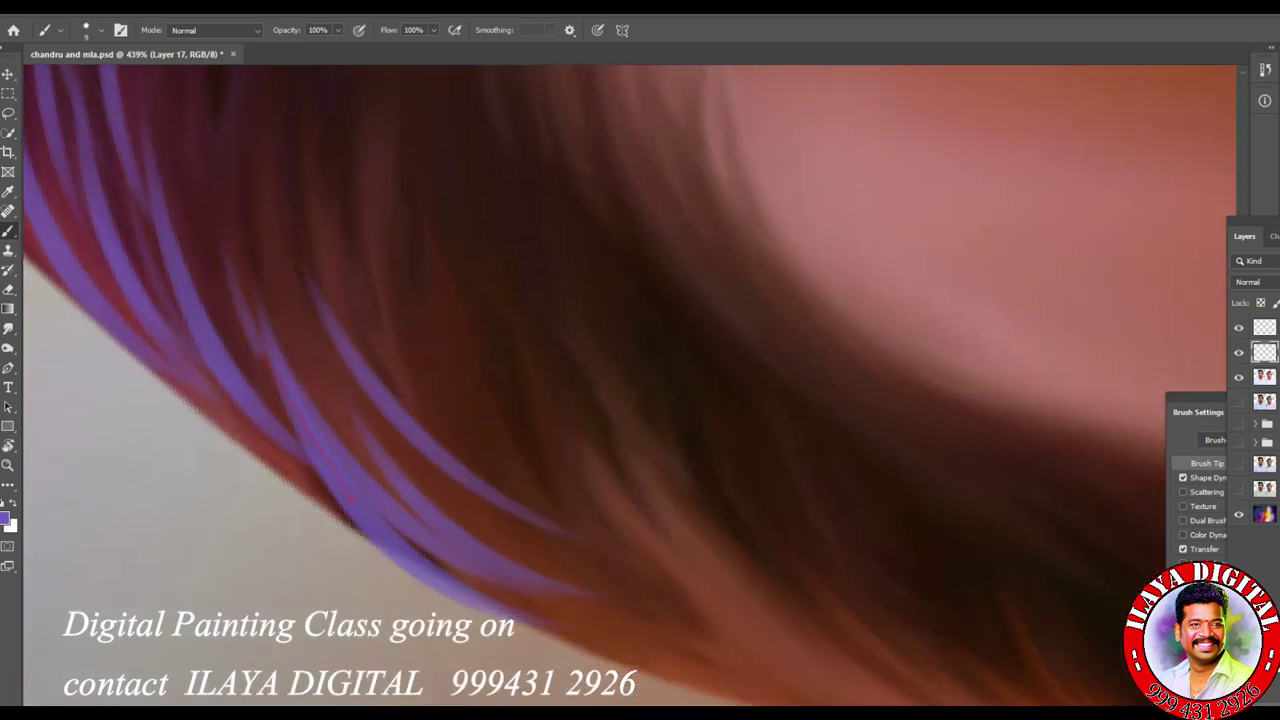
drag(228, 264, 286, 408)
Step: Add overlapping violet strands across the orange-brown lower part of the outer hair
drag(640, 360, 600, 300)
drag(348, 336, 486, 476)
drag(284, 438, 442, 514)
drag(386, 336, 636, 494)
mouse_move(328, 380)
mouse_down()
mouse_move(422, 464)
mouse_move(684, 542)
mouse_up()
Step: Paint long violet strands along the edge of the dark brown temple hair
drag(640, 360, 600, 300)
drag(278, 362, 560, 600)
drag(452, 484, 690, 600)
drag(530, 440, 880, 600)
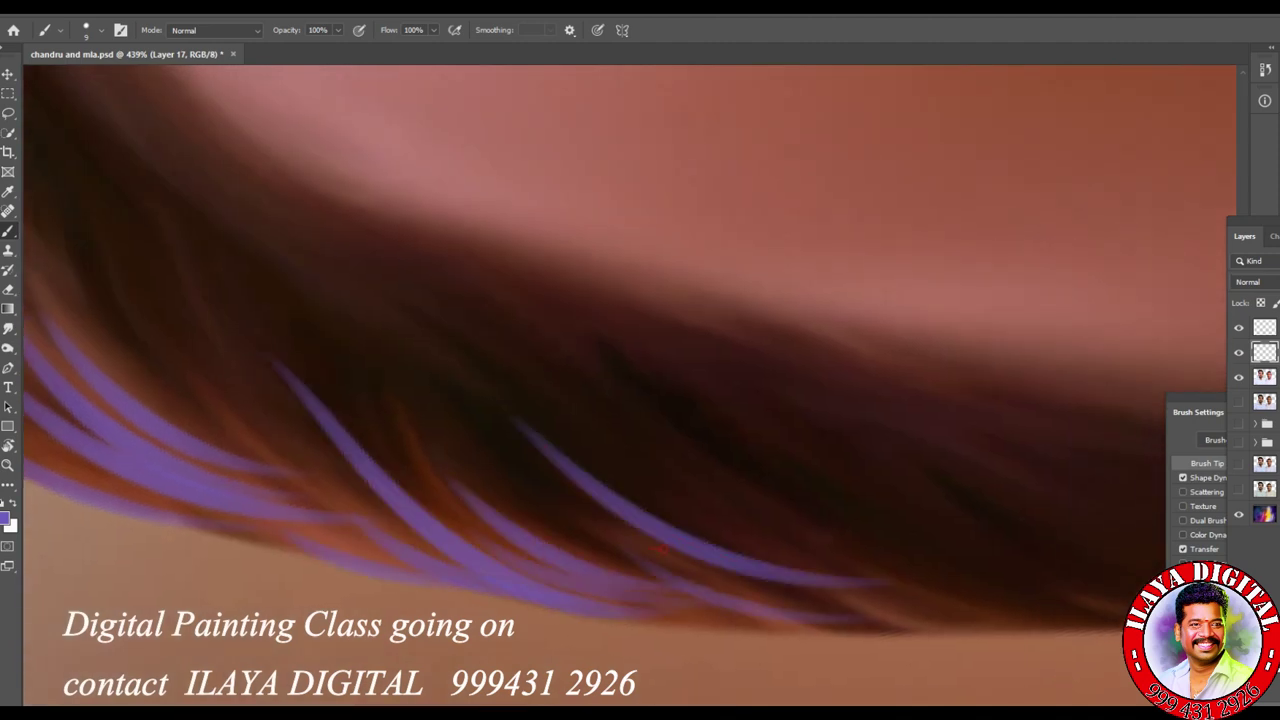
Step: Paint long and short violet strands through the dark brown hair just below the temple
drag(640, 360, 600, 300)
drag(290, 390, 640, 580)
drag(530, 500, 880, 540)
drag(670, 487, 926, 525)
drag(210, 404, 370, 515)
drag(165, 410, 390, 515)
drag(350, 394, 532, 518)
Step: Paint fine violet strands along the narrow dark hair between the cheek skin and the orange background
drag(640, 360, 600, 320)
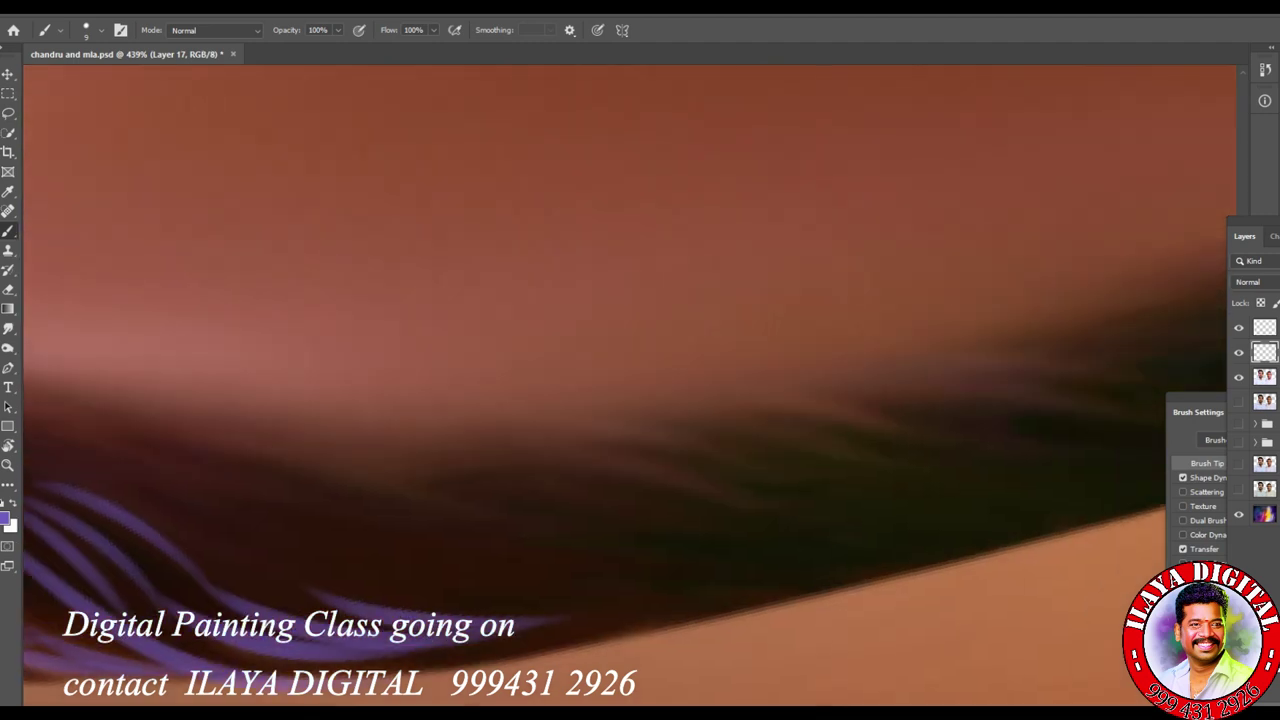
shift+click(435, 577)
drag(338, 565, 710, 605)
drag(526, 550, 836, 588)
drag(516, 600, 768, 630)
drag(482, 625, 632, 646)
Step: Add thin violet strands up to the tapered end of the dark side hair, and lower the brush opacity to 52%
drag(640, 360, 600, 320)
drag(502, 538, 778, 508)
shift+click(826, 500)
drag(640, 360, 600, 320)
drag(370, 557, 540, 537)
drag(420, 512, 750, 410)
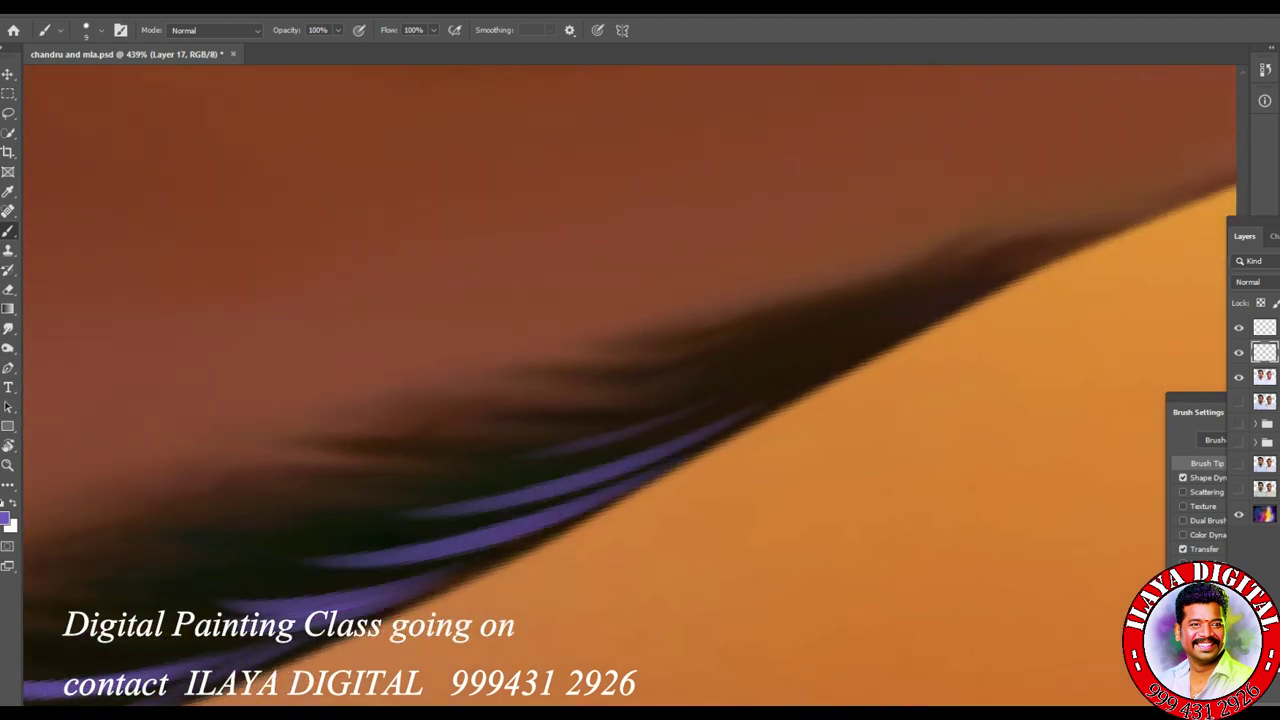
drag(676, 327, 998, 259)
drag(816, 354, 1005, 294)
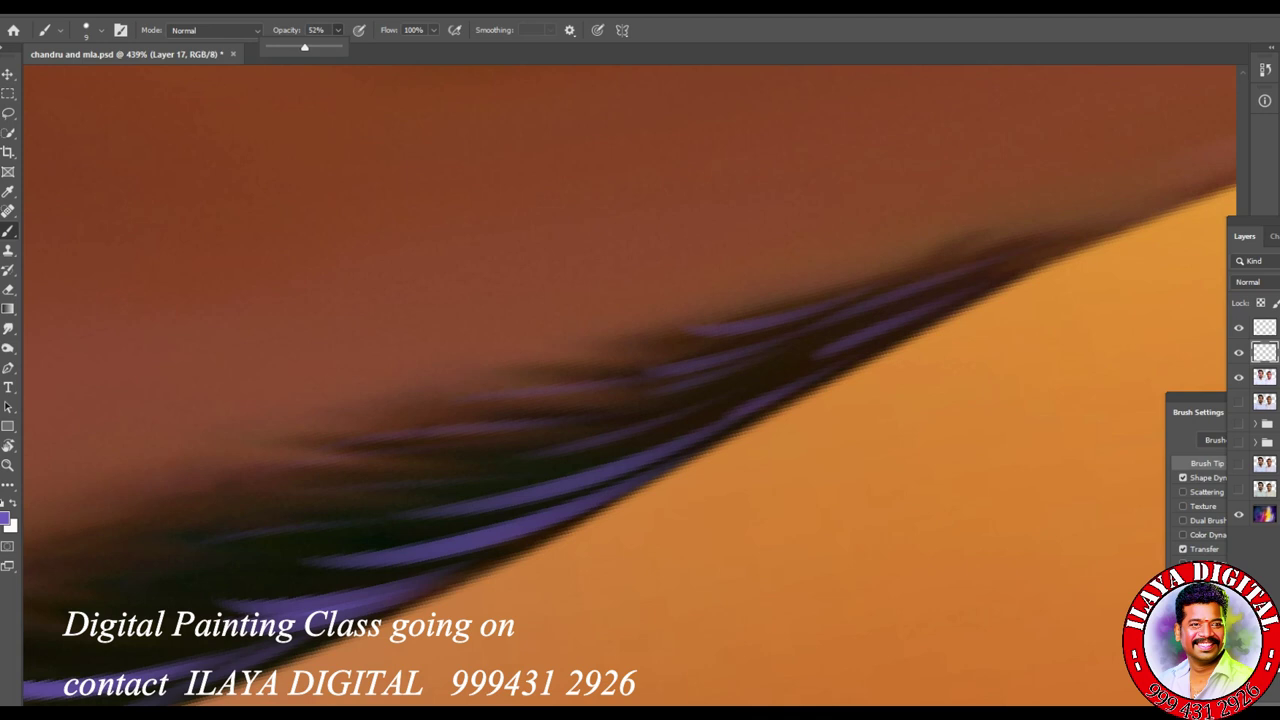
drag(640, 360, 615, 335)
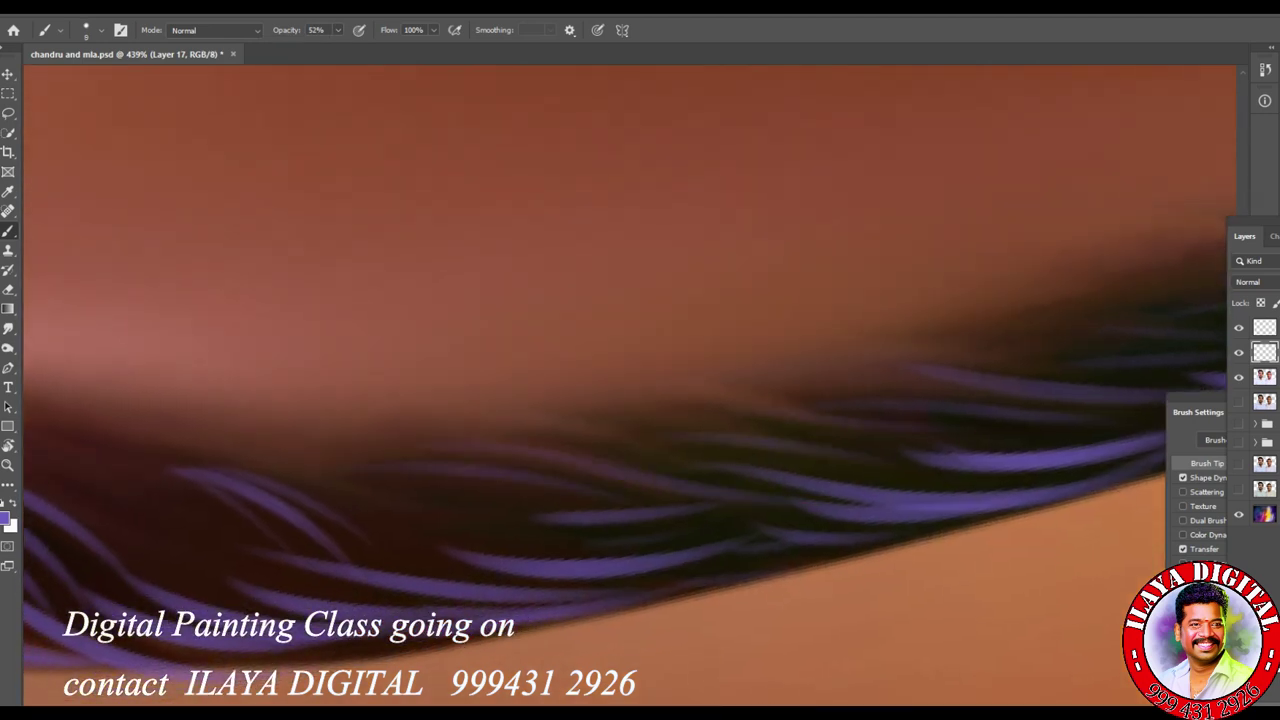
Step: Paint thin violet strands through the dark brown hair where it curves around the pink temple skin
drag(560, 470, 571, 511)
drag(540, 560, 515, 520)
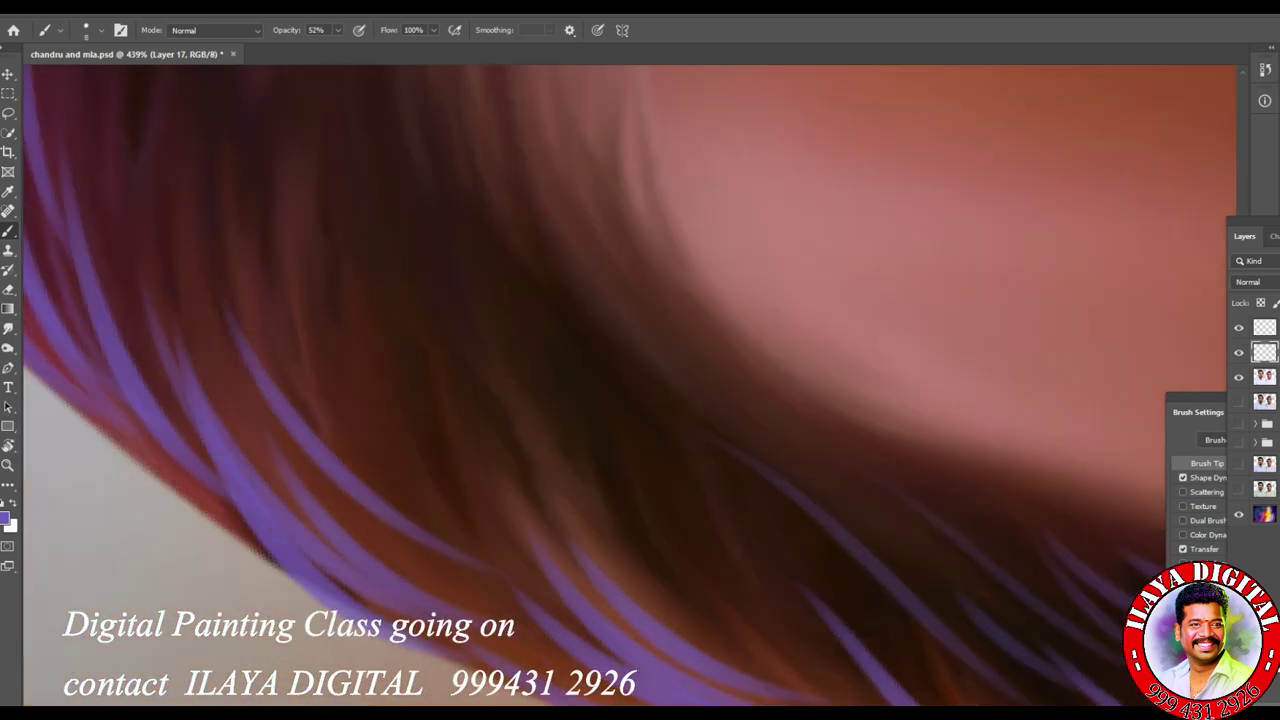
drag(465, 295, 625, 575)
drag(545, 412, 720, 638)
drag(655, 446, 788, 616)
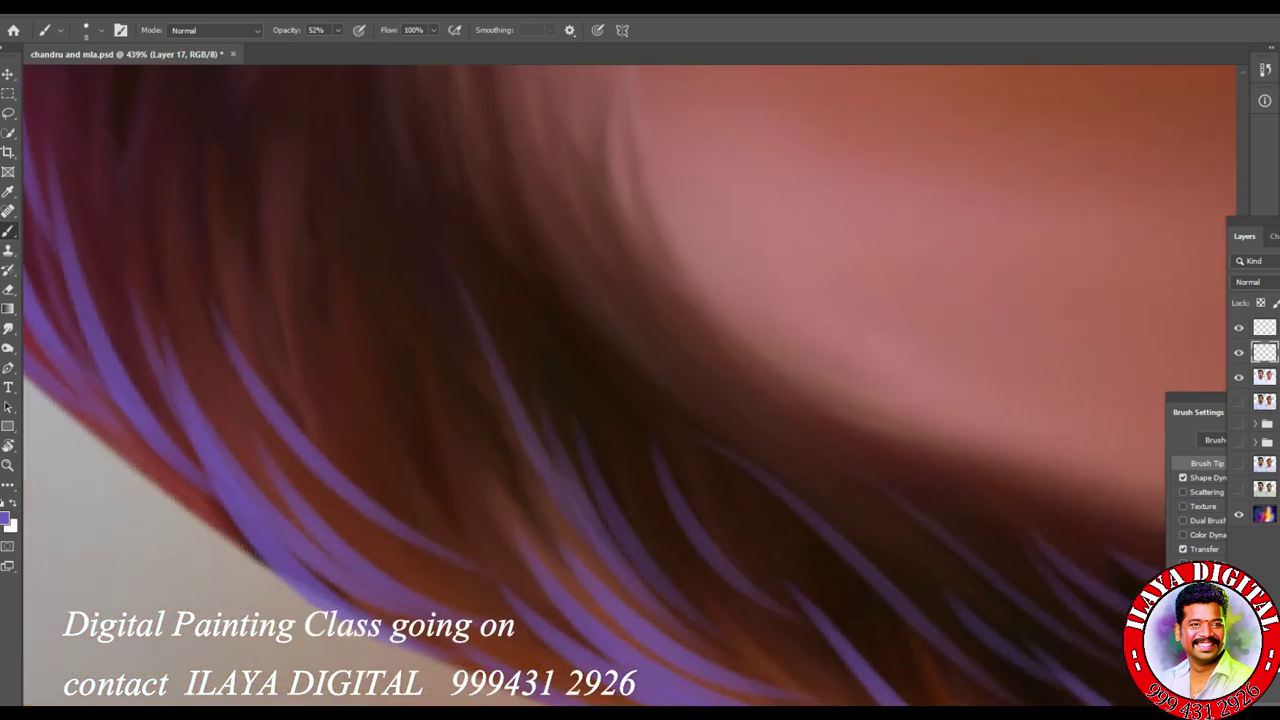
mouse_move(485, 305)
mouse_down()
mouse_move(425, 470)
mouse_move(390, 515)
mouse_up()
drag(400, 268, 322, 508)
Step: Lower the brush flow to 60% and paint softer violet strands over the dark hair along the temple hairline
mouse_move(560, 470)
mouse_down()
mouse_move(490, 540)
mouse_move(503, 529)
mouse_move(520, 560)
mouse_up()
drag(585, 438, 600, 485)
drag(400, 440, 645, 453)
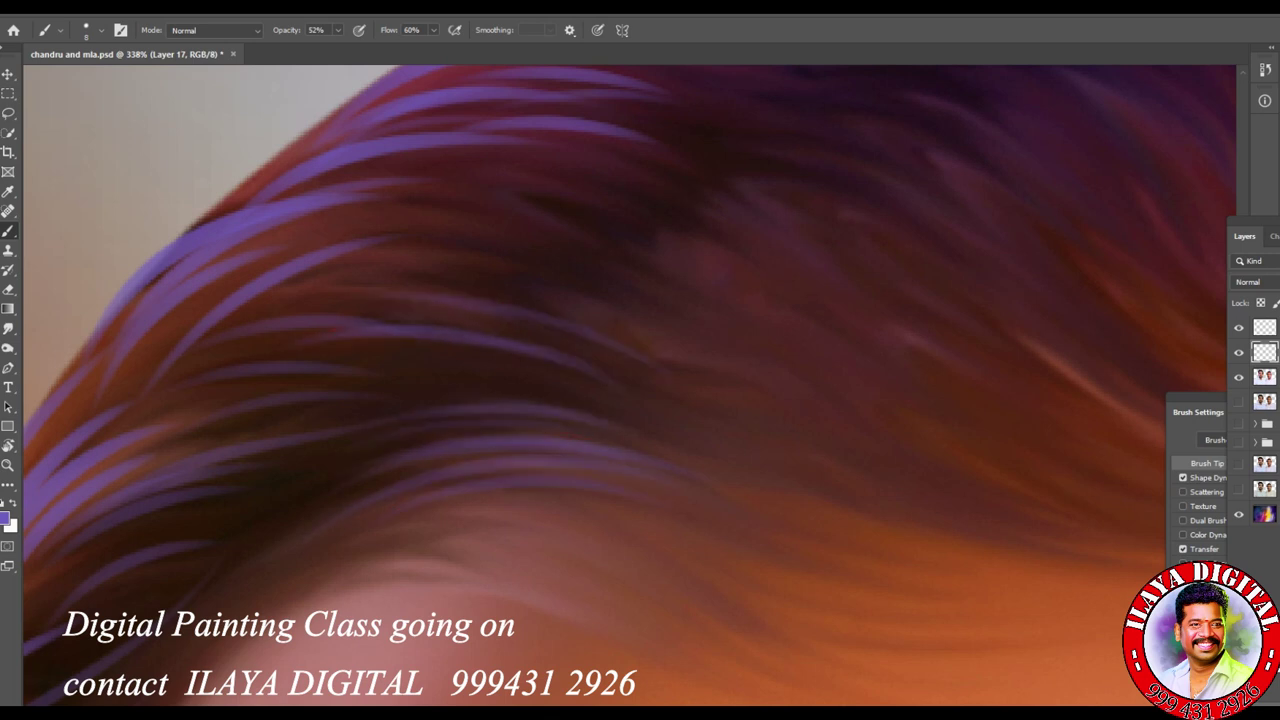
drag(400, 190, 635, 238)
drag(515, 182, 698, 210)
drag(630, 520, 604, 295)
drag(55, 400, 330, 240)
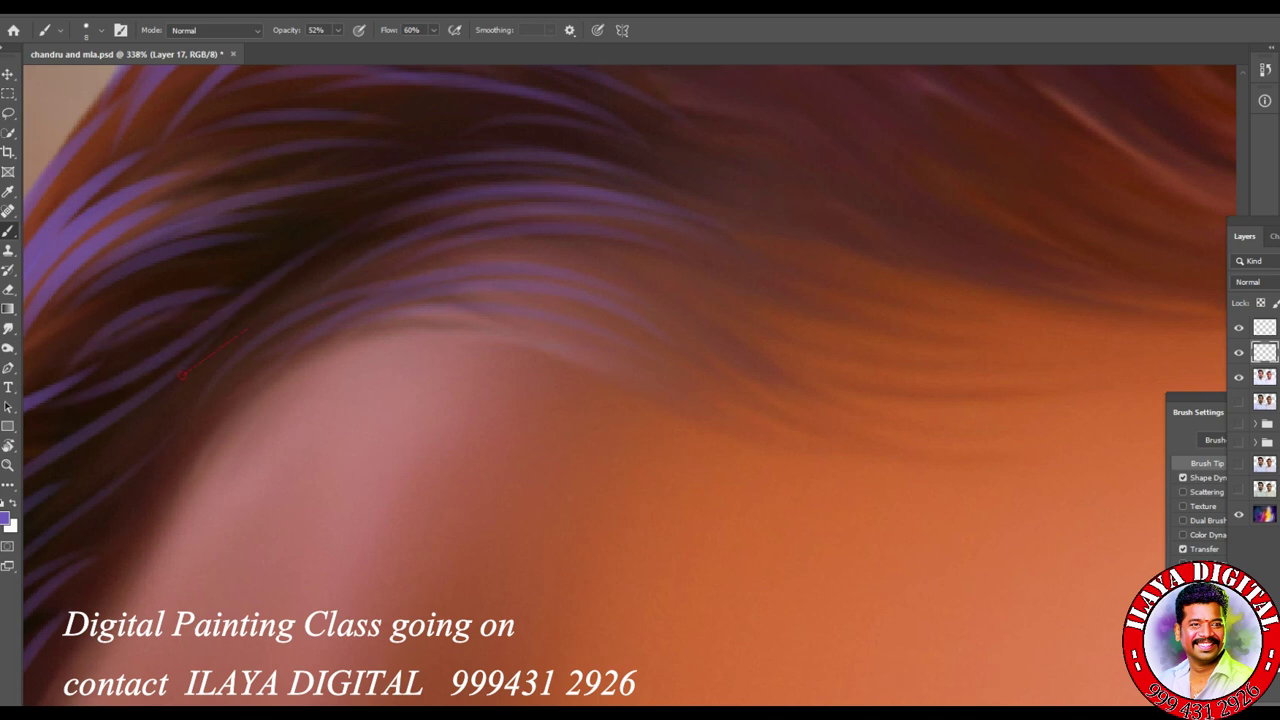
Step: Paint flowing violet strands over the reddish-brown front hair down to the orange forehead hairline
scroll(263, 316, down, 5)
scroll(643, 583, up, 5)
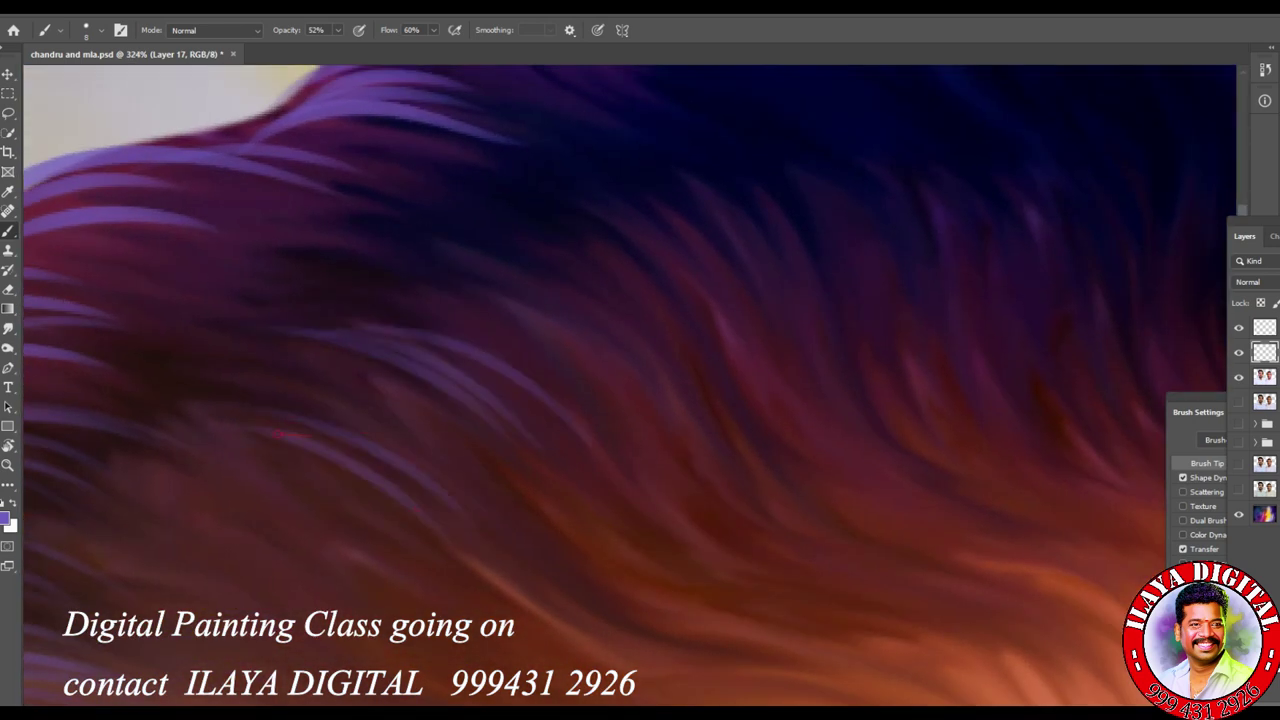
drag(325, 425, 575, 572)
scroll(629, 385, down, 5)
drag(544, 484, 645, 430)
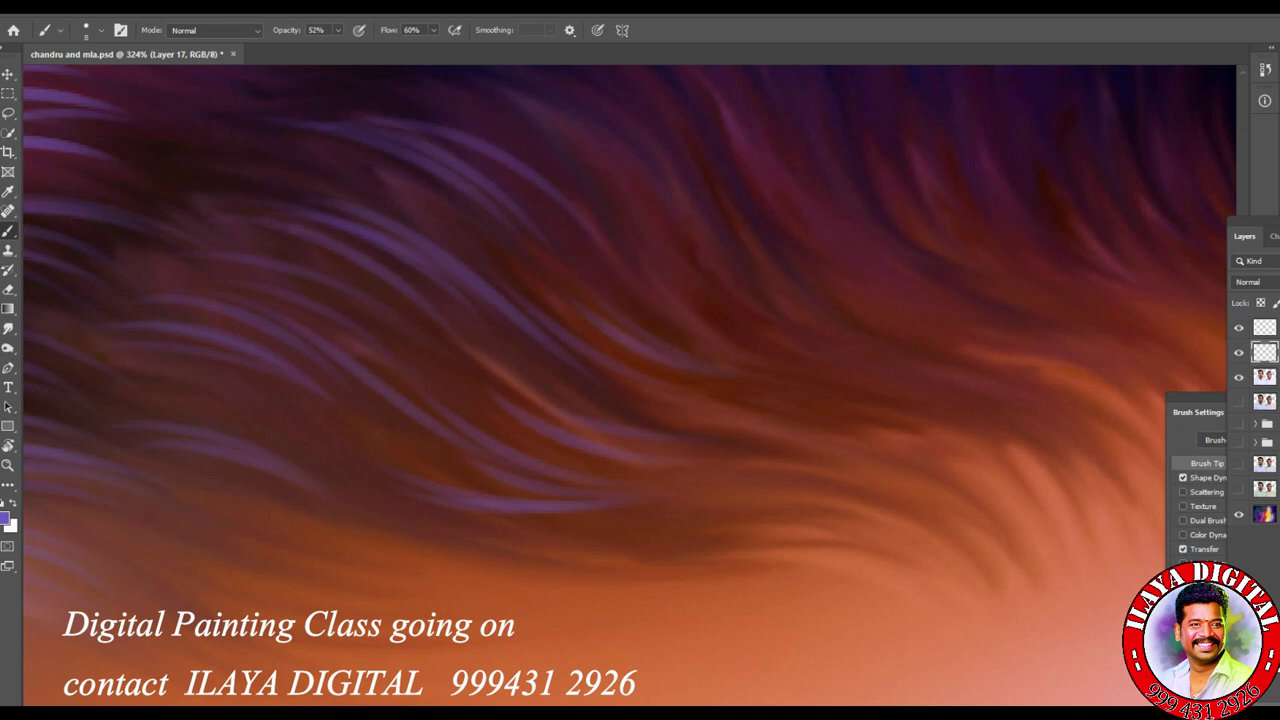
scroll(629, 385, down, 3)
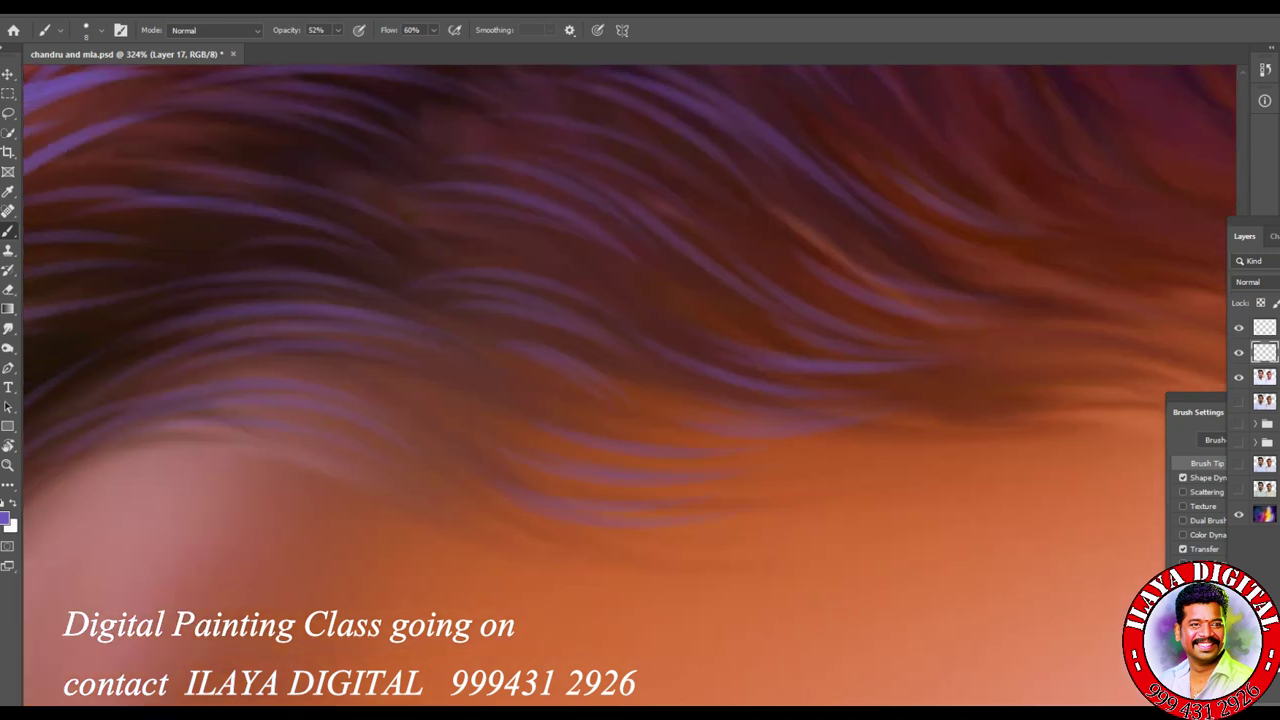
scroll(531, 603, down, 3)
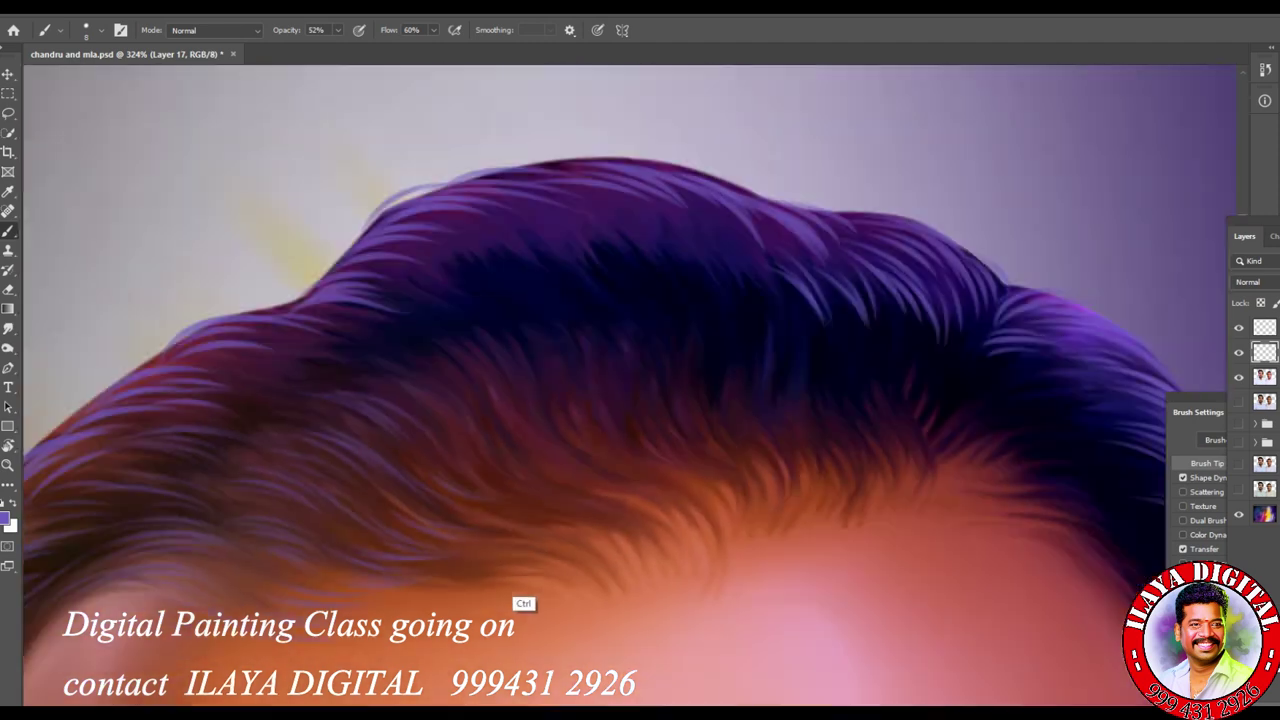
scroll(741, 567, up, 2)
scroll(741, 567, up, 2)
key(r)
mouse_move(741, 567)
mouse_down()
mouse_move(700, 480)
mouse_move(640, 520)
mouse_up()
key(b)
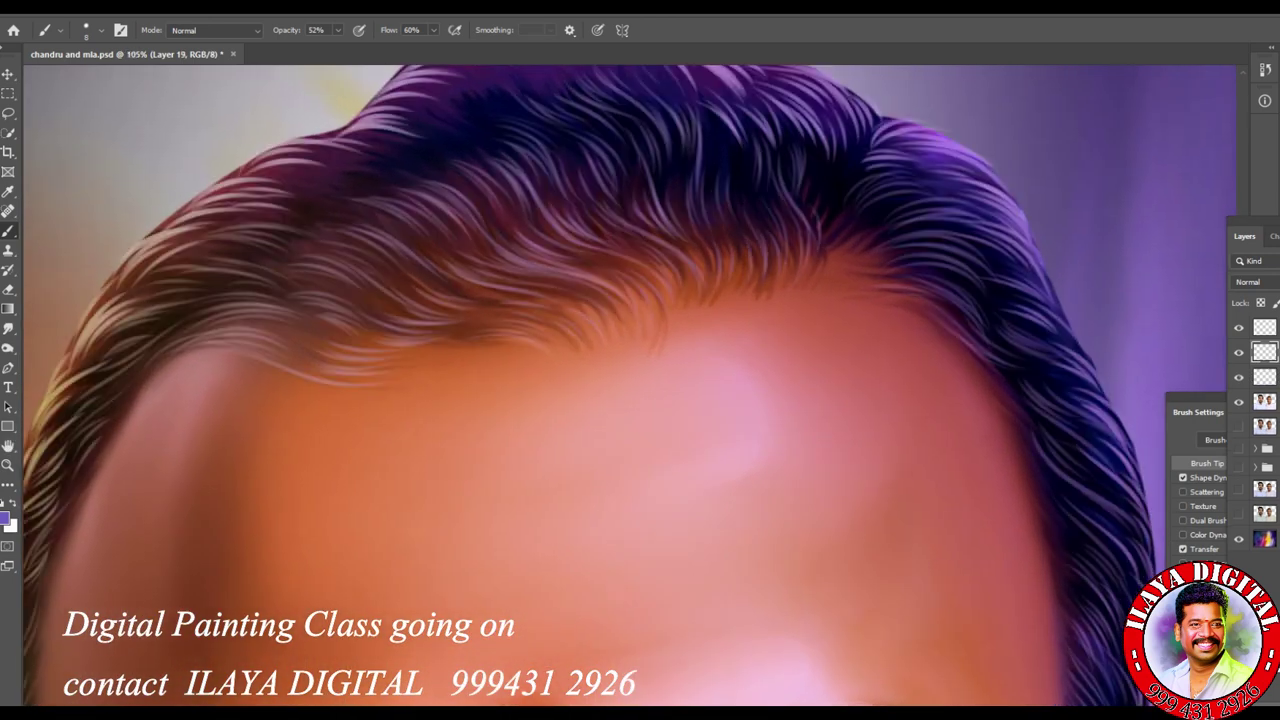
Step: Choose a darker greyish-violet foreground colour and set the brush size to 20 for the moustache
scroll(958, 533, down, 2)
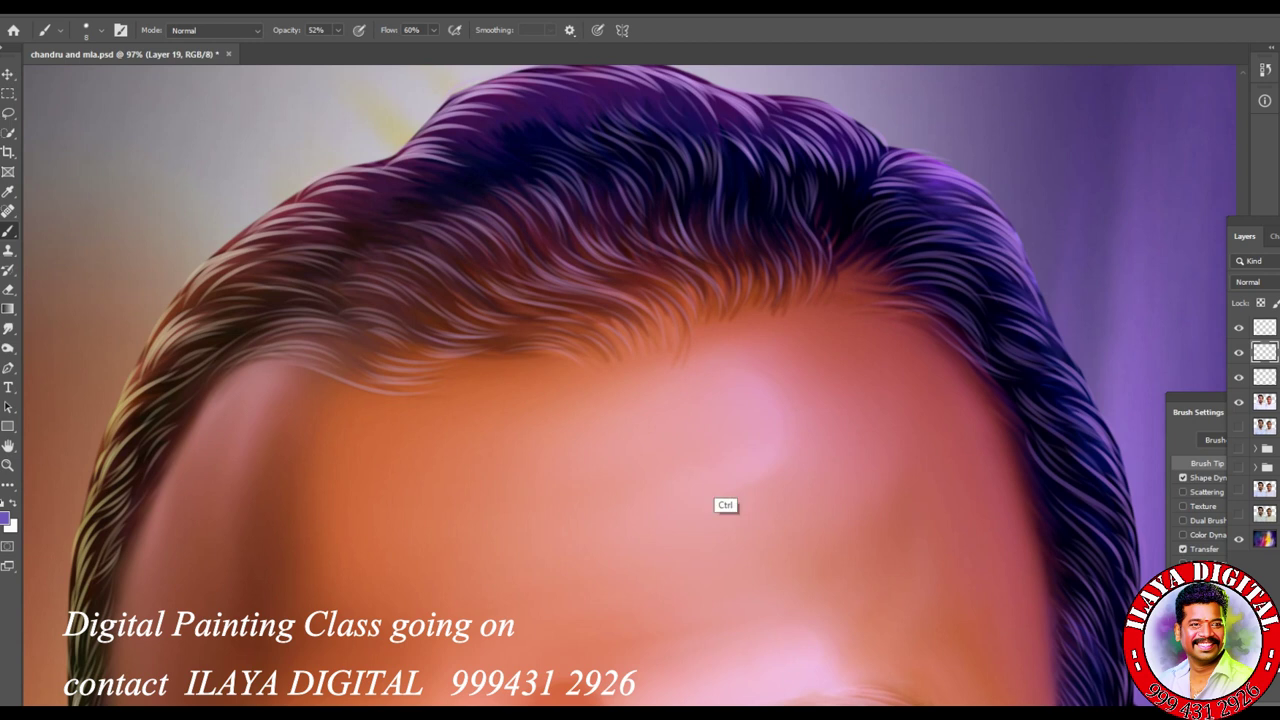
scroll(726, 506, up, 4)
scroll(570, 510, down, 3)
scroll(586, 491, up, 5)
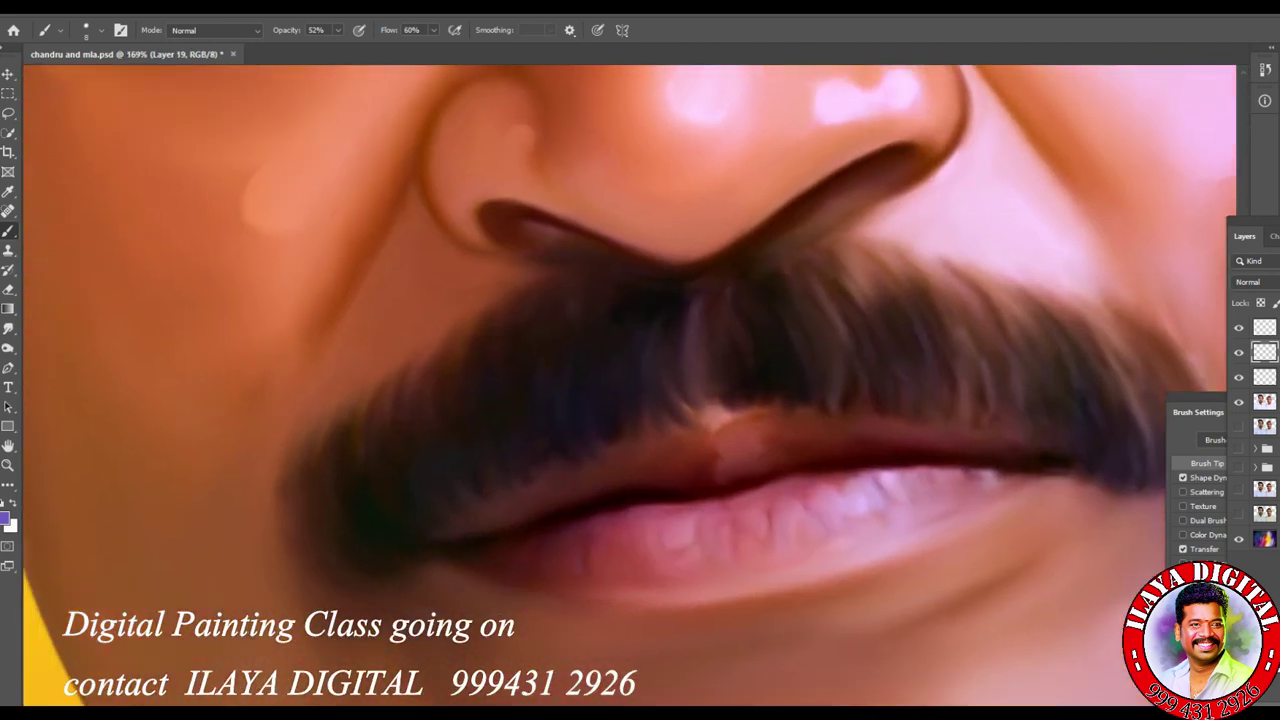
key(i)
click(6, 518)
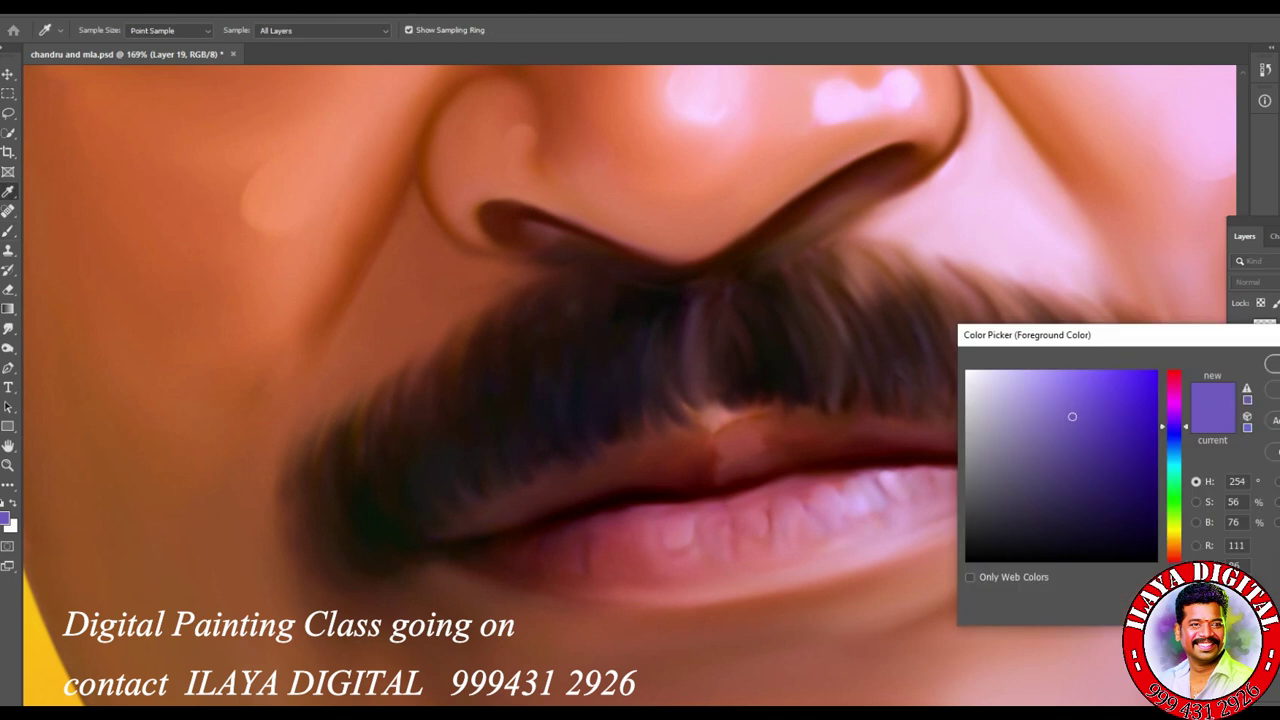
key(Return)
key(b)
drag(414, 556, 457, 577)
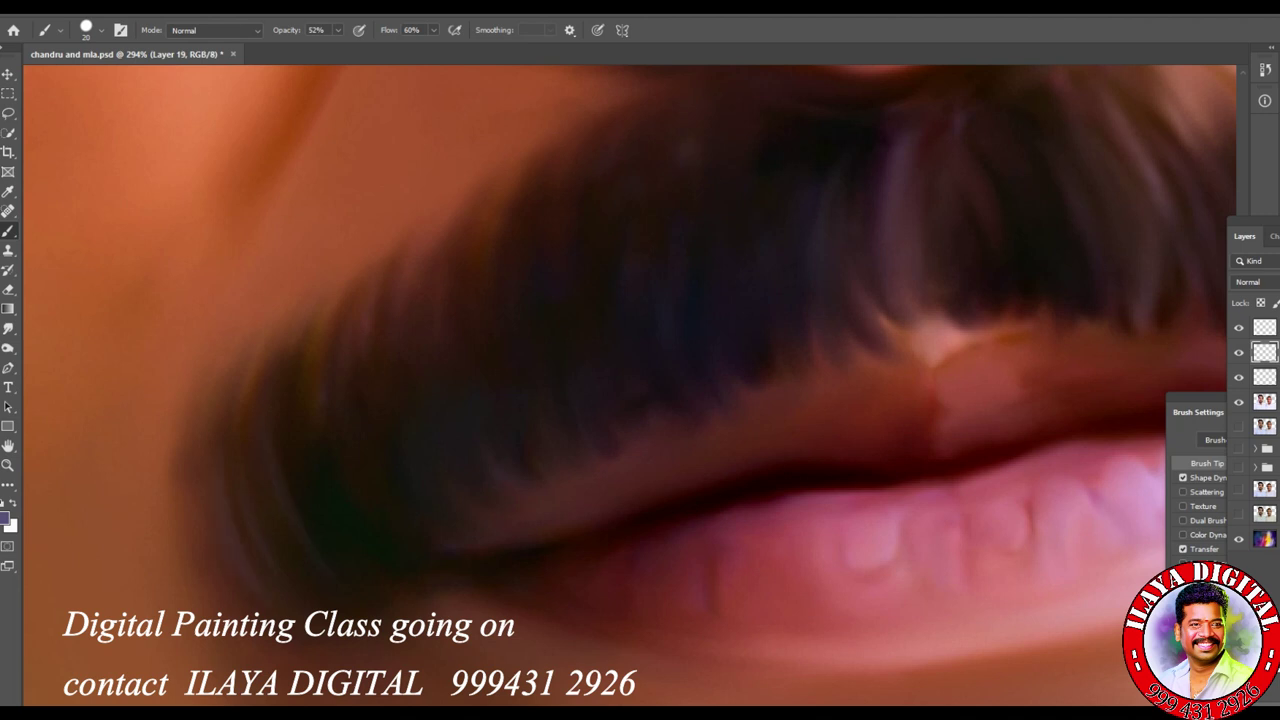
Step: Paint thin grey-violet hair strands through the left half of the moustache
drag(372, 470, 397, 357)
drag(460, 468, 440, 390)
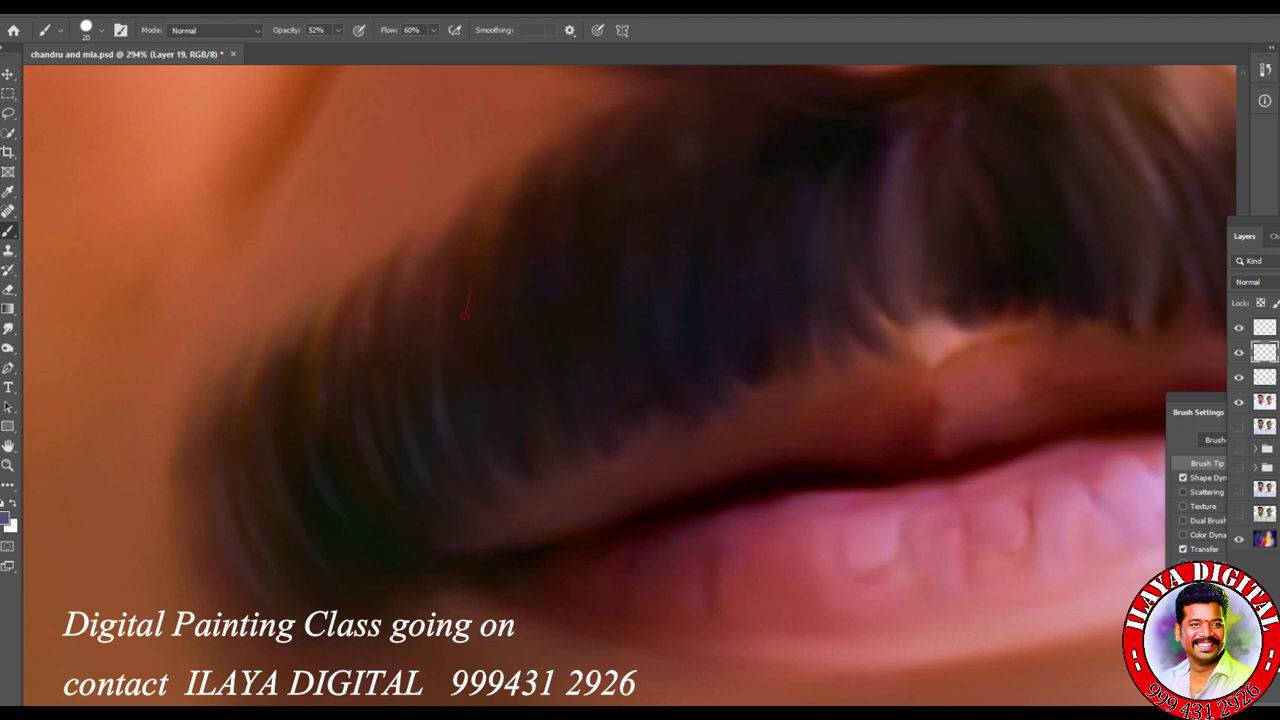
drag(571, 378, 559, 284)
drag(656, 320, 648, 254)
drag(626, 354, 614, 258)
drag(694, 290, 684, 224)
drag(734, 334, 714, 202)
mouse_move(760, 260)
mouse_down()
mouse_move(752, 232)
mouse_move(798, 203)
mouse_up()
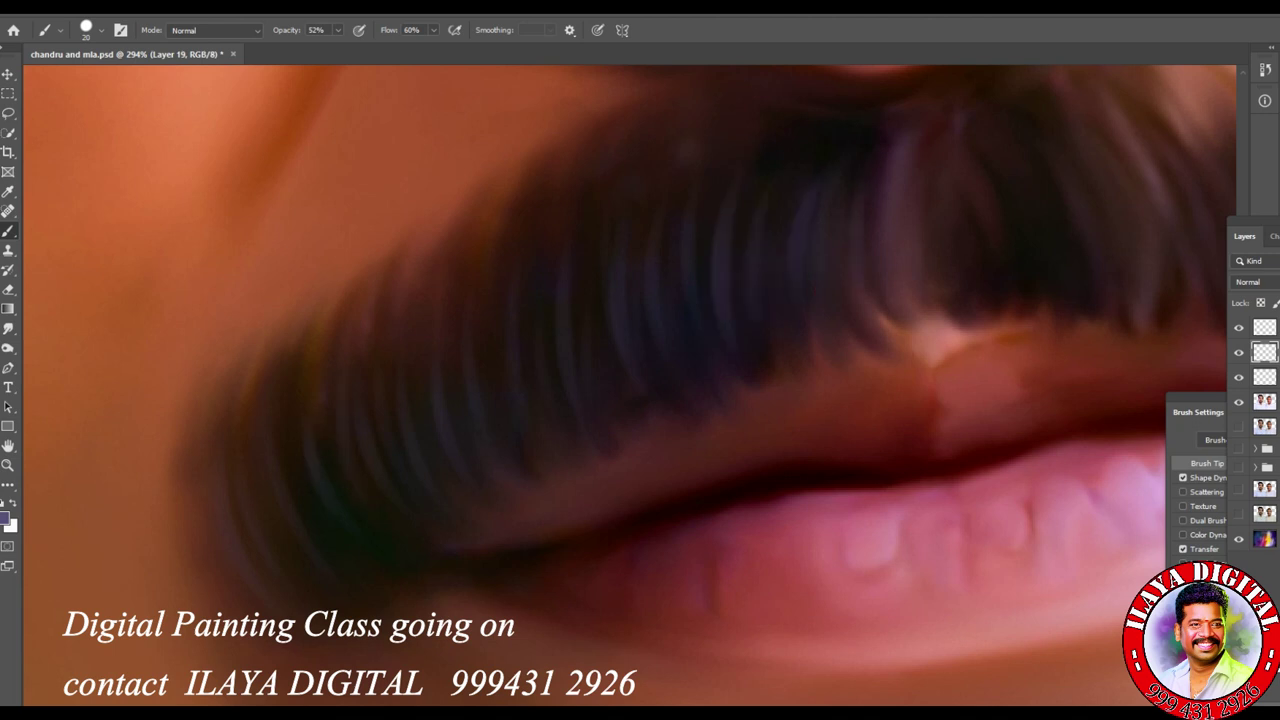
Step: Continue the grey-violet strands from below the nose across the right half of the moustache to its outer corner
drag(900, 300, 400, 450)
drag(494, 382, 494, 346)
mouse_move(530, 384)
mouse_down()
mouse_move(528, 326)
mouse_move(556, 318)
mouse_up()
drag(732, 398, 712, 322)
mouse_move(762, 390)
mouse_down()
mouse_move(738, 342)
mouse_move(776, 322)
mouse_up()
drag(842, 422, 880, 345)
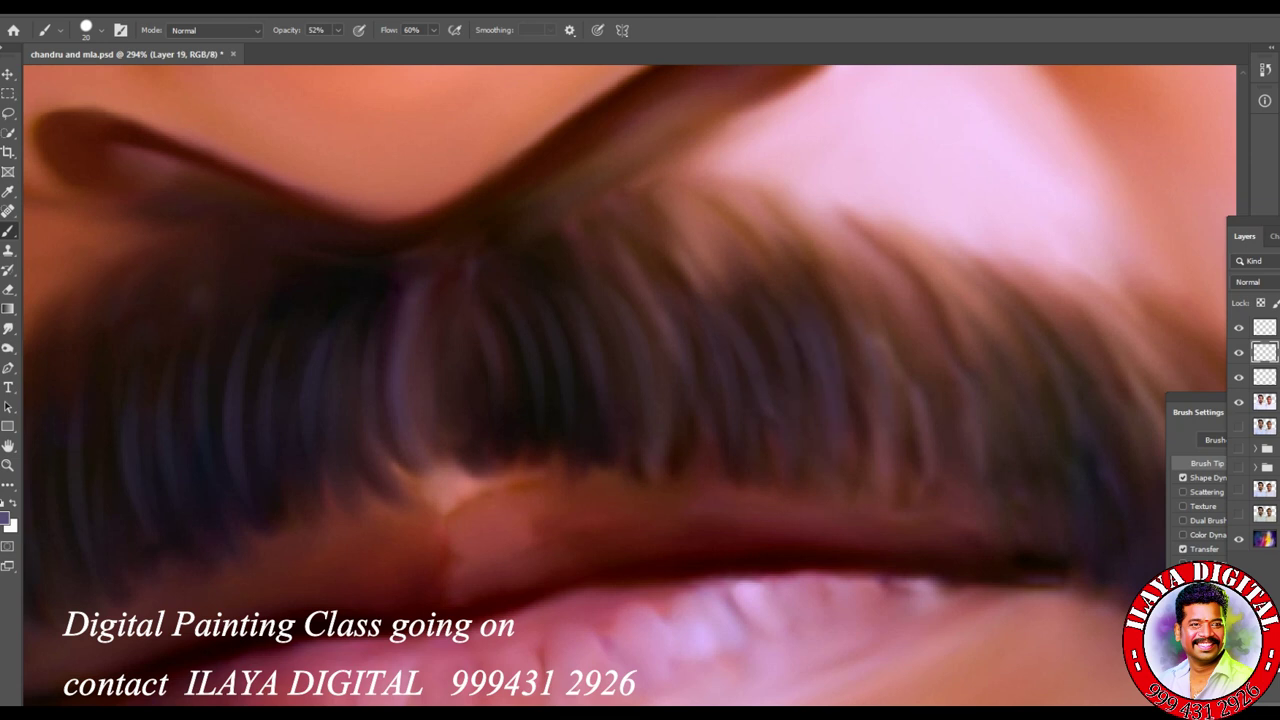
mouse_move(963, 487)
mouse_down()
mouse_move(483, 472)
mouse_move(544, 462)
mouse_up()
drag(650, 504, 620, 398)
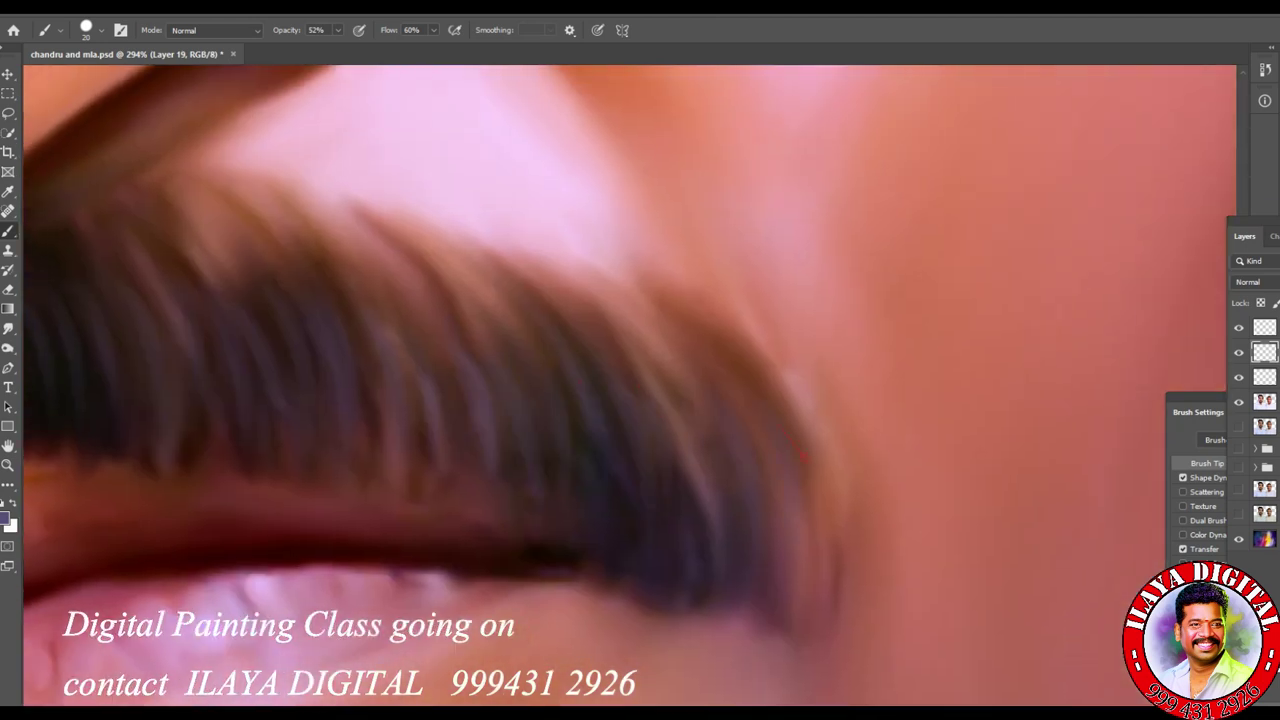
Step: Set the foreground colour to black and paint dark strands between the lighter ones in the moustache's left and middle part
click(5, 518)
click(970, 560)
key(Return)
drag(640, 400, 580, 240)
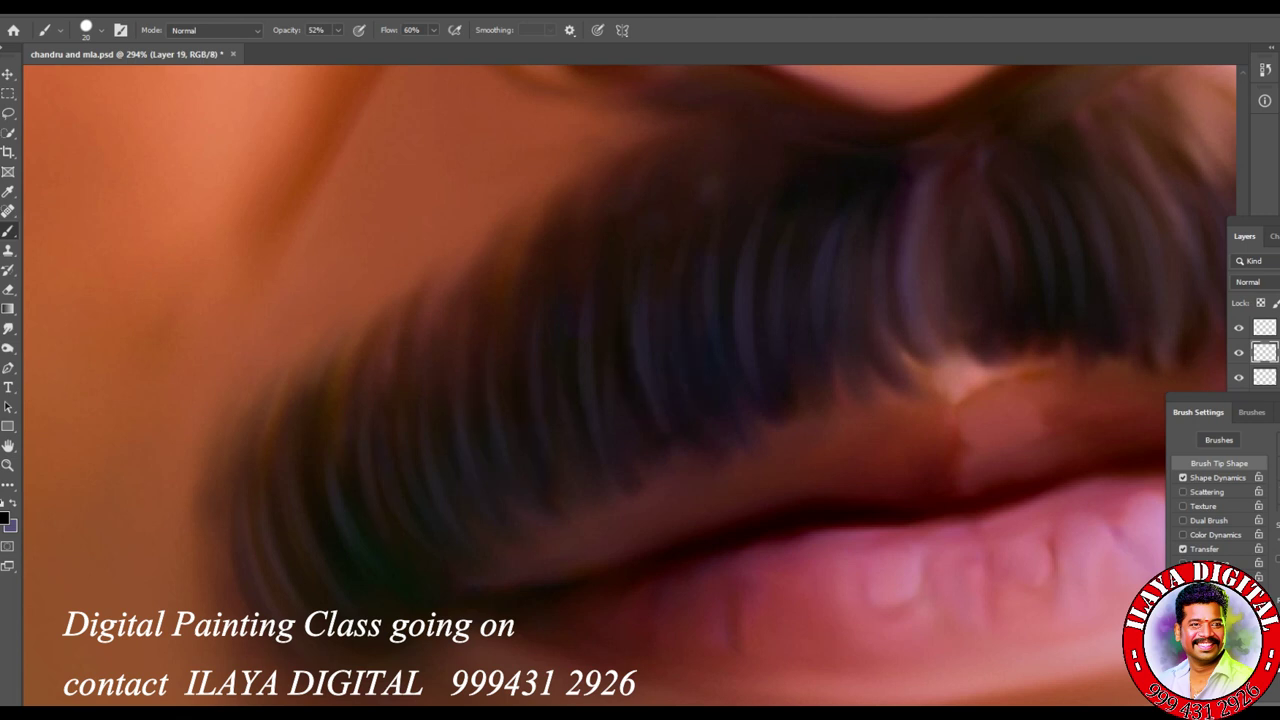
drag(774, 306, 781, 232)
drag(840, 352, 836, 272)
drag(930, 352, 912, 226)
drag(955, 296, 942, 204)
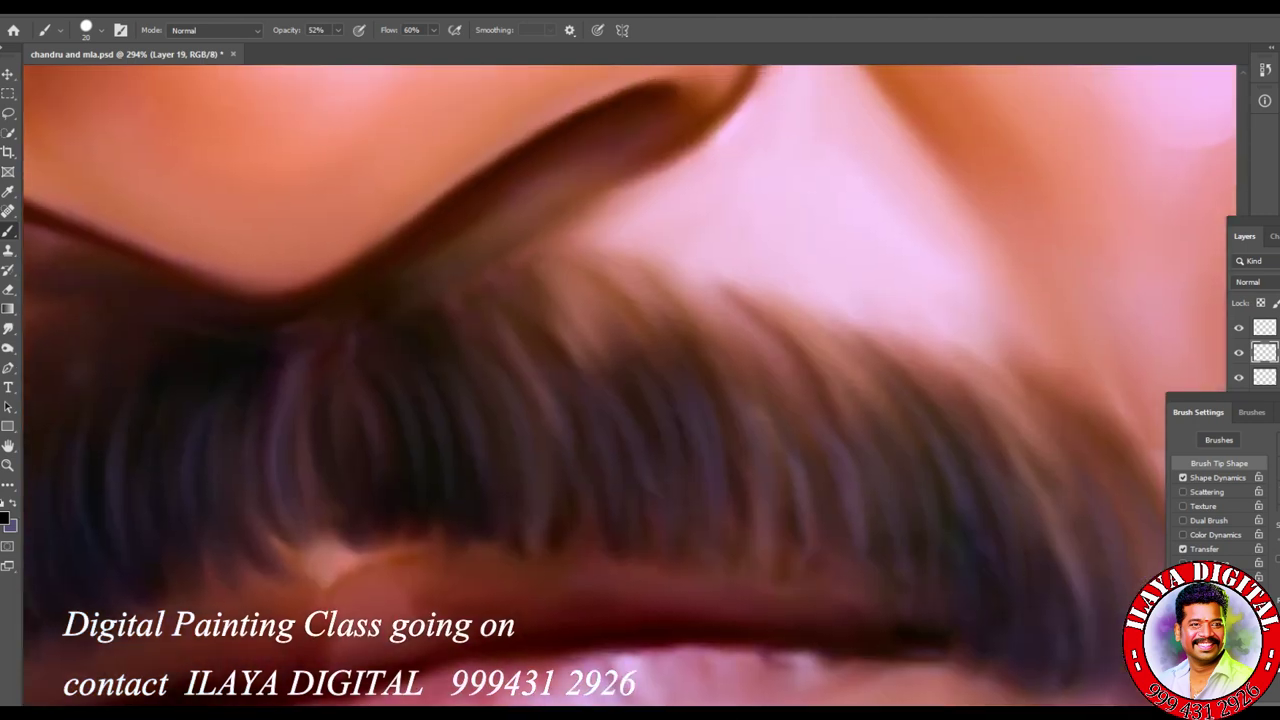
Step: Paint black strands between the lighter hairs across the right half of the moustache
drag(490, 456, 486, 368)
drag(562, 462, 556, 374)
drag(712, 500, 688, 408)
drag(758, 528, 736, 400)
mouse_move(794, 496)
mouse_down()
mouse_move(772, 412)
mouse_move(790, 412)
mouse_up()
drag(902, 540, 872, 416)
drag(998, 492, 986, 456)
drag(1060, 562, 1020, 468)
drag(1094, 574, 1062, 490)
key(ctrl+0)
scroll(690, 500, up, 5)
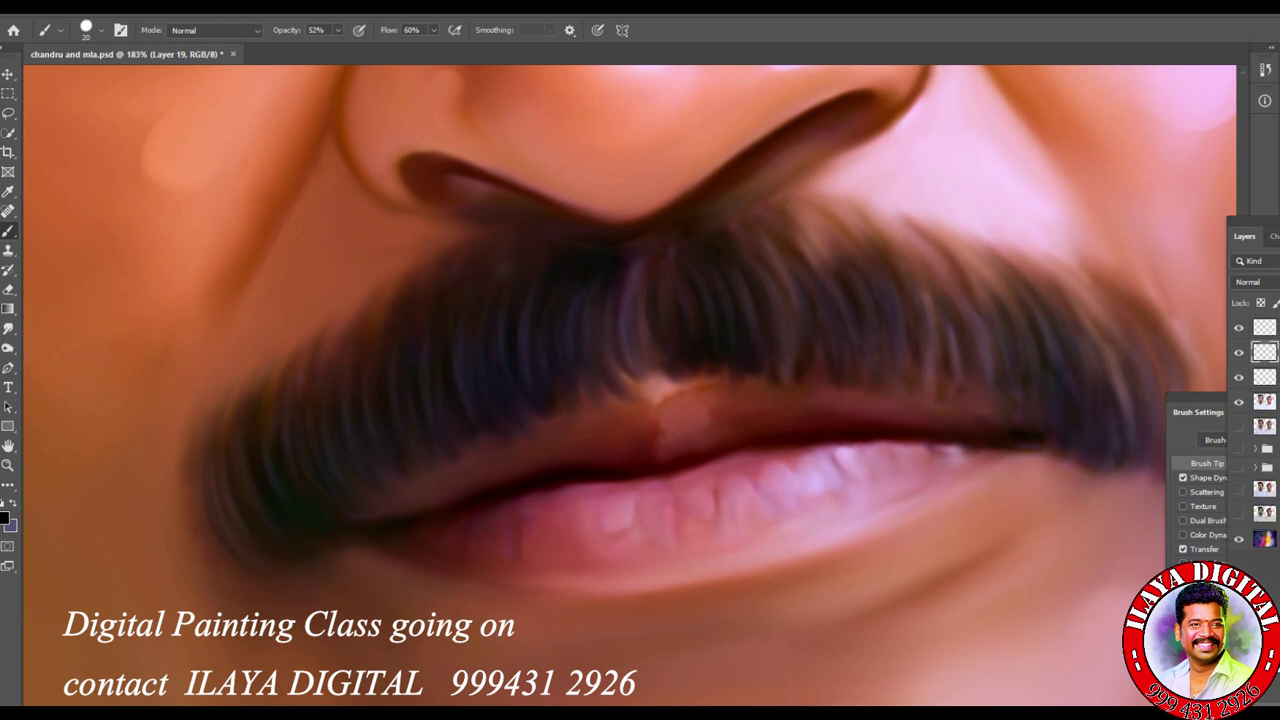
scroll(655, 425, down, 5)
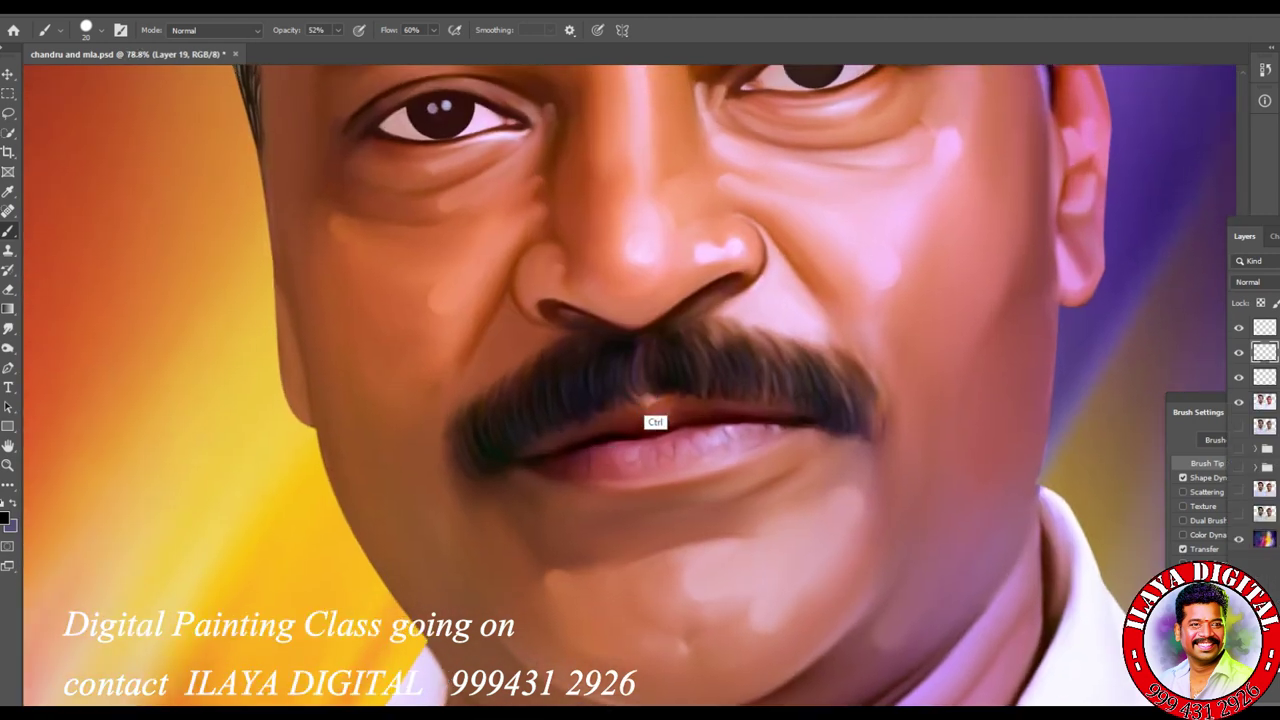
Step: On a new layer, raise the brush opacity to 100% and paint thin grey-violet strands along the left eyebrow
key(ctrl+shift+alt+n)
scroll(586, 450, up, 4)
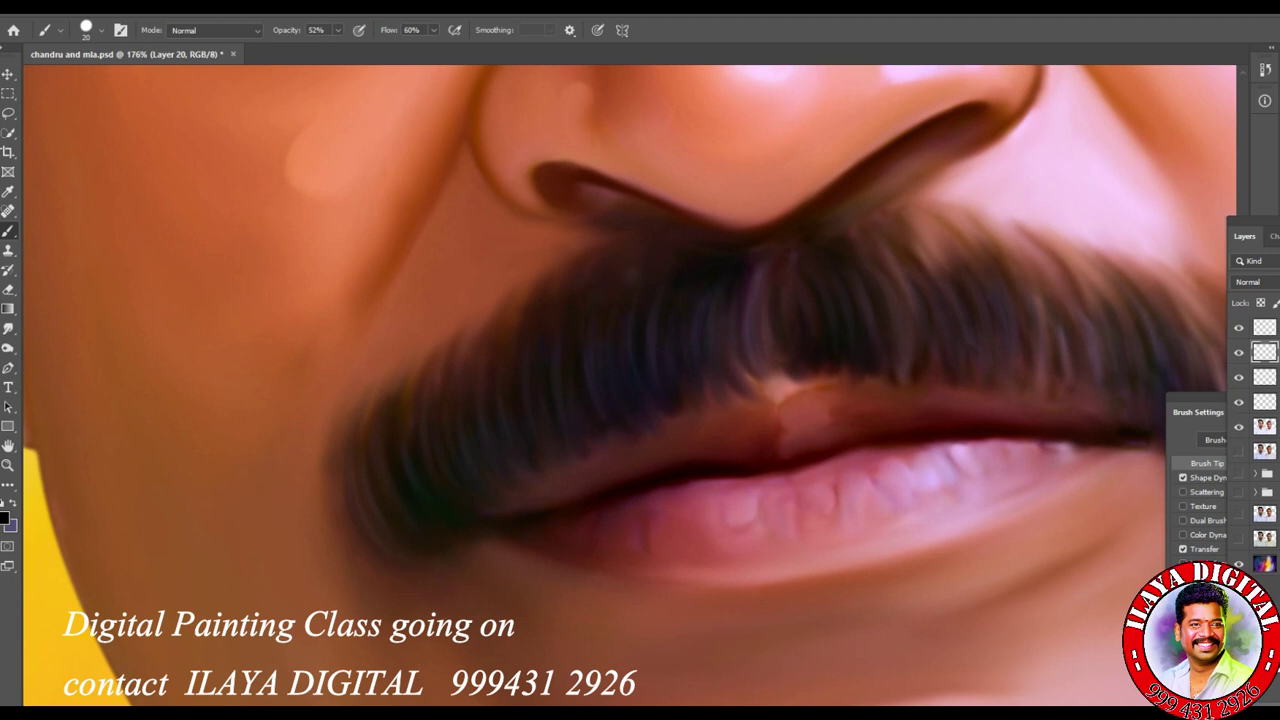
scroll(586, 450, up, 8)
scroll(566, 523, up, 4)
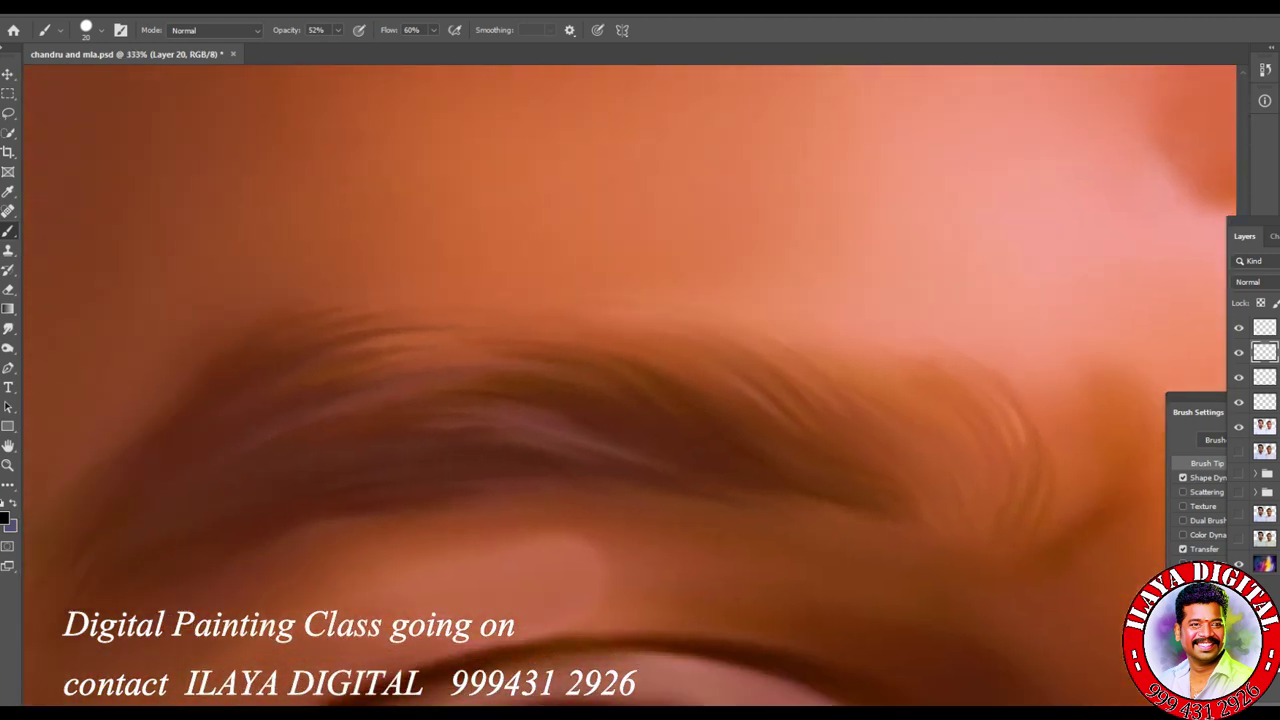
click(337, 30)
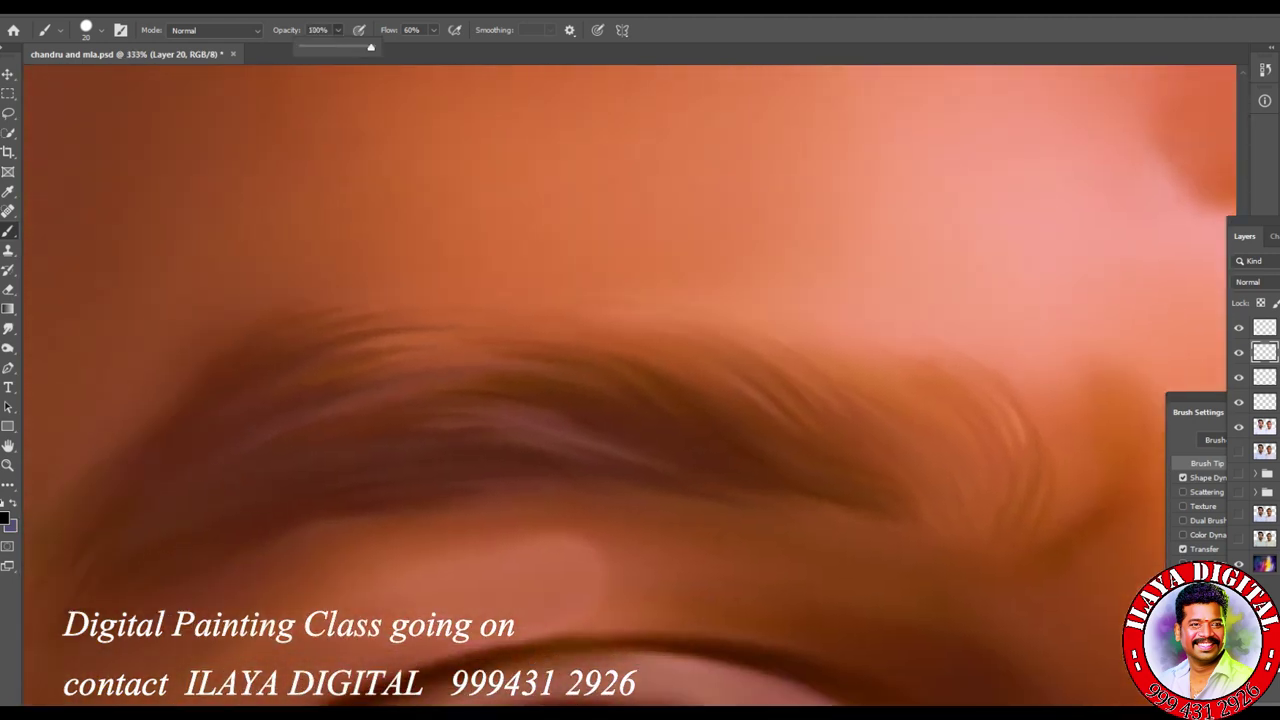
key(Return)
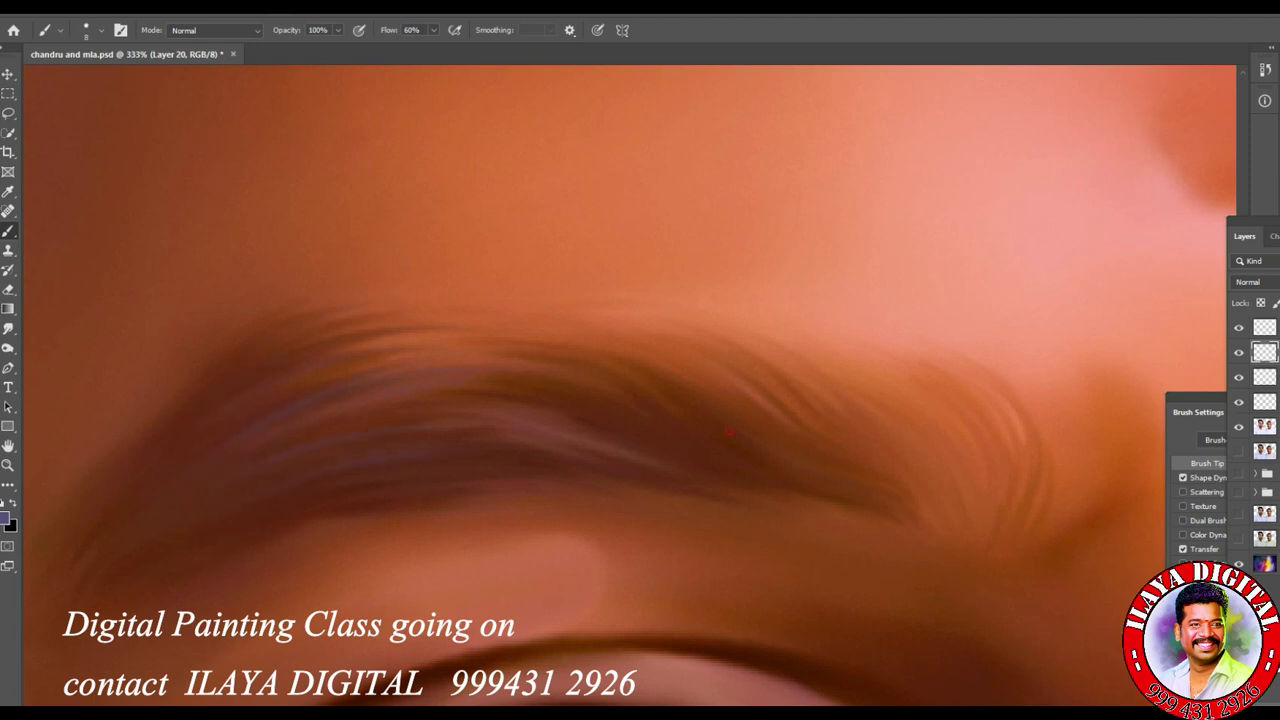
drag(685, 350, 742, 356)
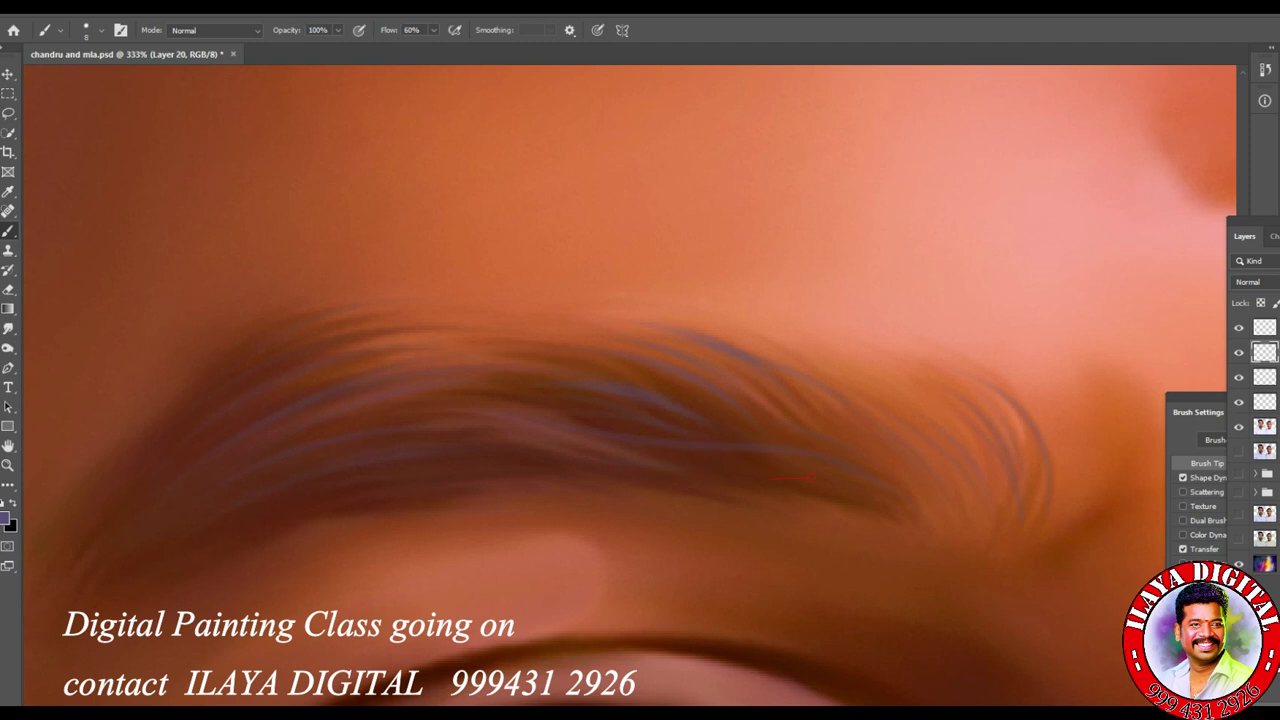
Step: Paint fine black hairs between the grey-violet strands from the eyebrow's outer tail to its inner end
drag(192, 394, 334, 306)
drag(584, 354, 728, 390)
mouse_move(655, 322)
mouse_down()
mouse_move(840, 398)
mouse_move(952, 478)
mouse_up()
drag(930, 412, 985, 494)
drag(972, 390, 1020, 486)
drag(1012, 374, 1052, 462)
drag(566, 420, 668, 456)
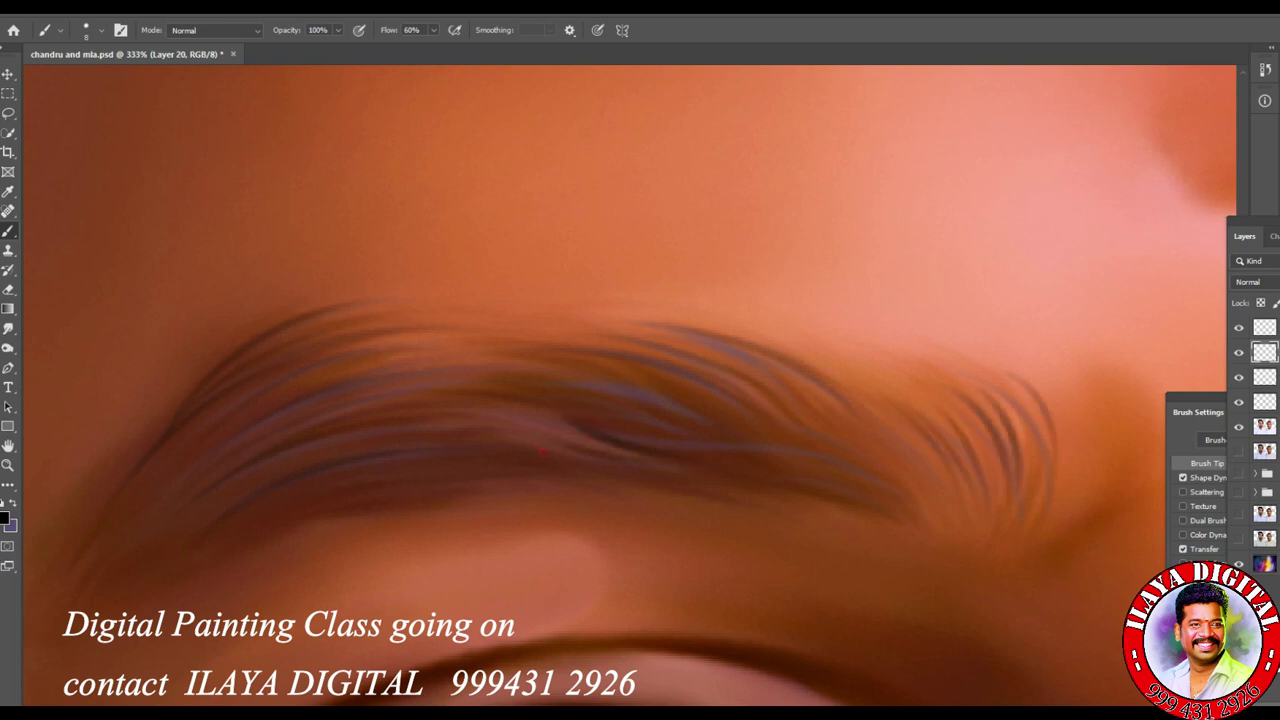
drag(608, 378, 746, 426)
mouse_move(836, 420)
mouse_down()
mouse_move(928, 482)
mouse_move(910, 506)
mouse_up()
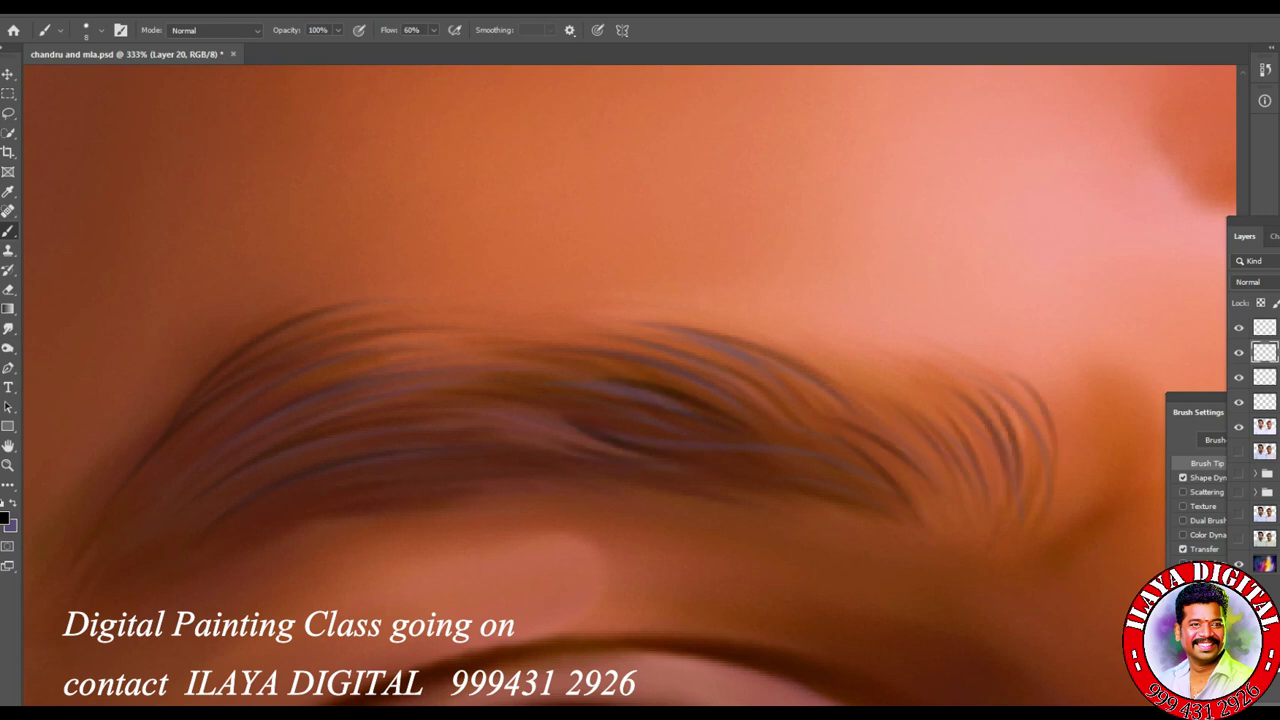
Step: Undo the last lash strokes and paint short curved black eyelashes on the upper and lower lids of the eye
scroll(630, 385, down, 5)
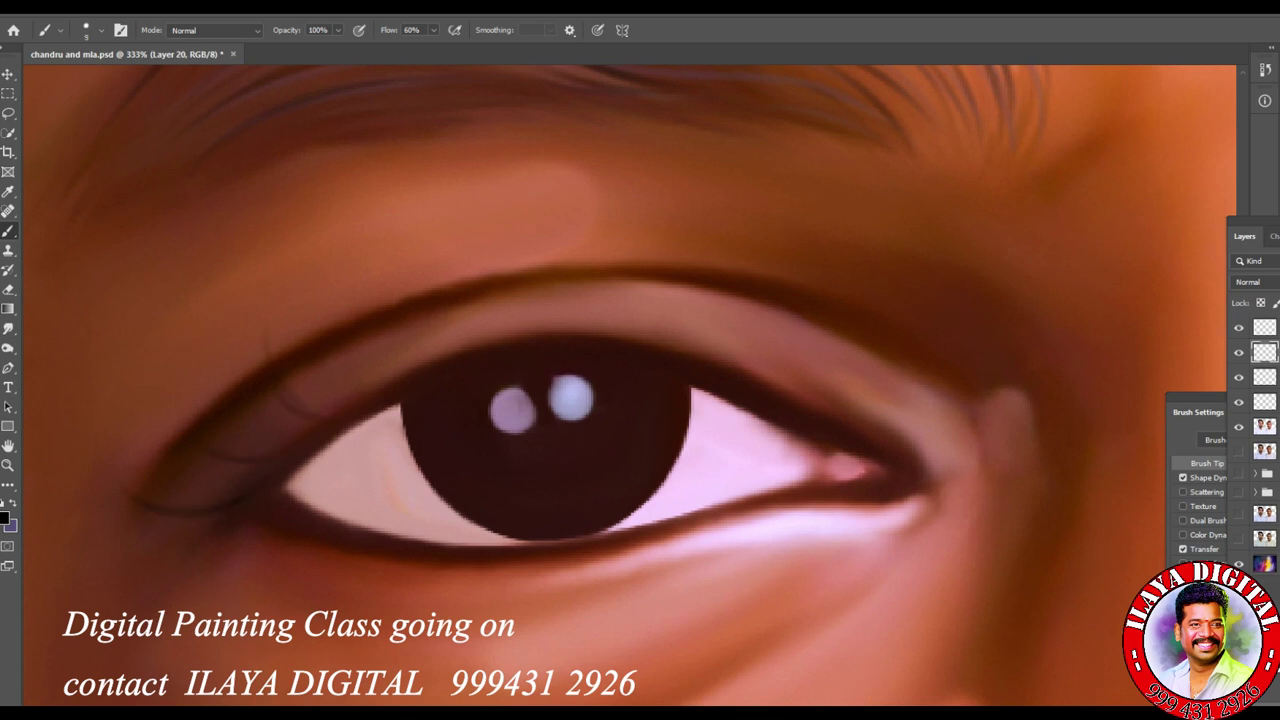
key(ctrl+z)
key(ctrl+z)
key(ctrl+z)
drag(332, 408, 278, 330)
drag(408, 374, 352, 298)
drag(486, 336, 446, 310)
drag(272, 543, 241, 606)
drag(436, 584, 449, 620)
drag(524, 573, 553, 617)
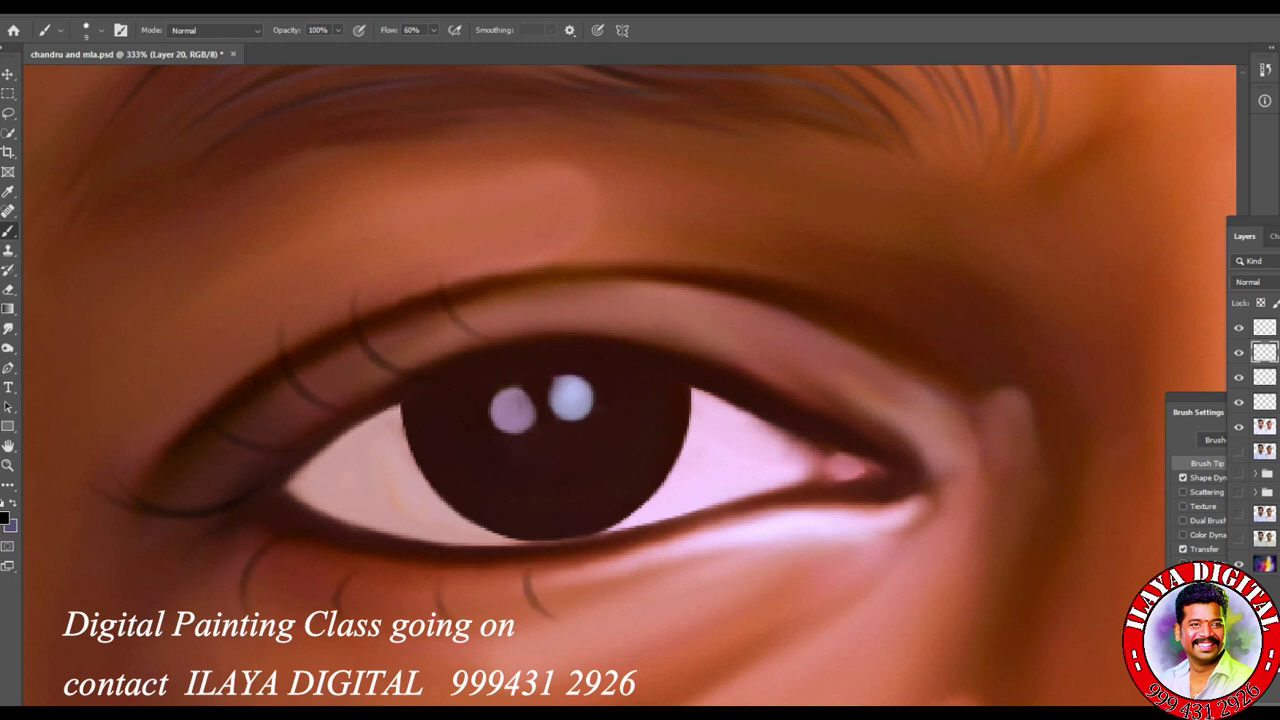
Step: Raise the brush flow to 100% and paint yellow-green strands along the outer edge of the side hair beside the eyebrow
scroll(874, 602, down, 6)
drag(895, 609, 366, 409)
scroll(315, 330, up, 5)
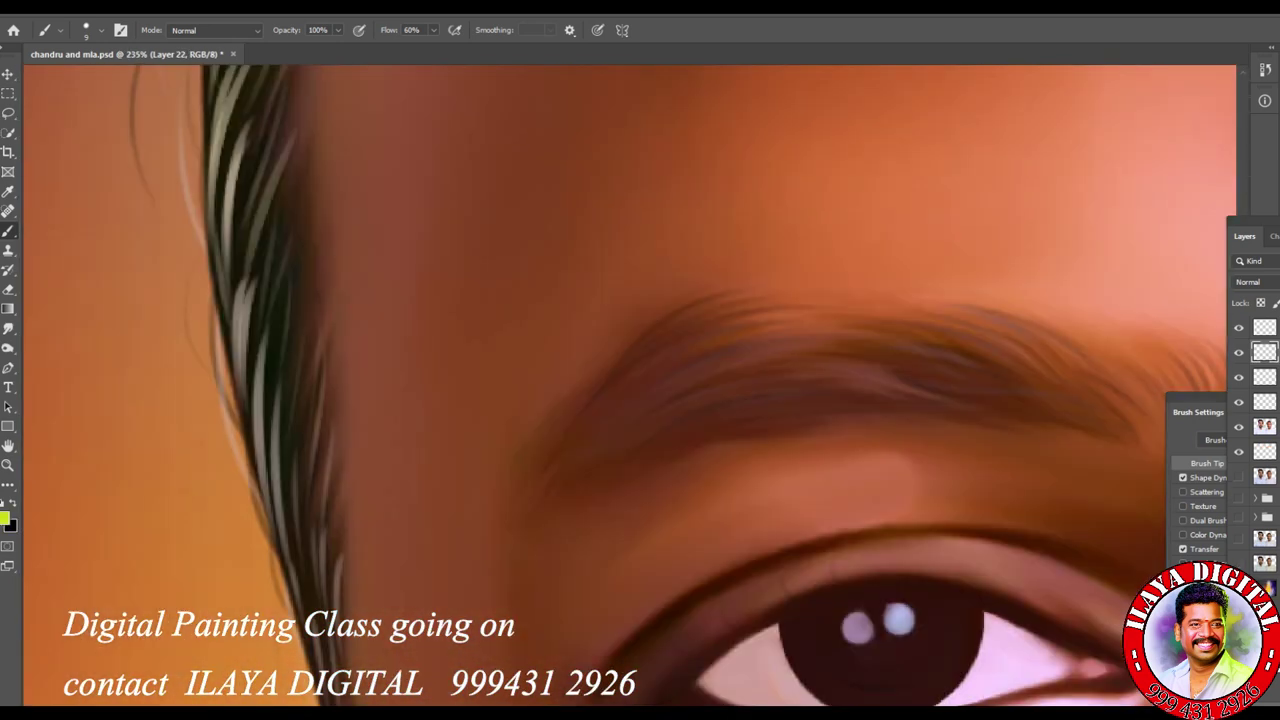
drag(226, 310, 217, 362)
click(433, 30)
mouse_move(238, 335)
mouse_down()
mouse_move(262, 515)
mouse_move(298, 578)
mouse_move(320, 672)
mouse_up()
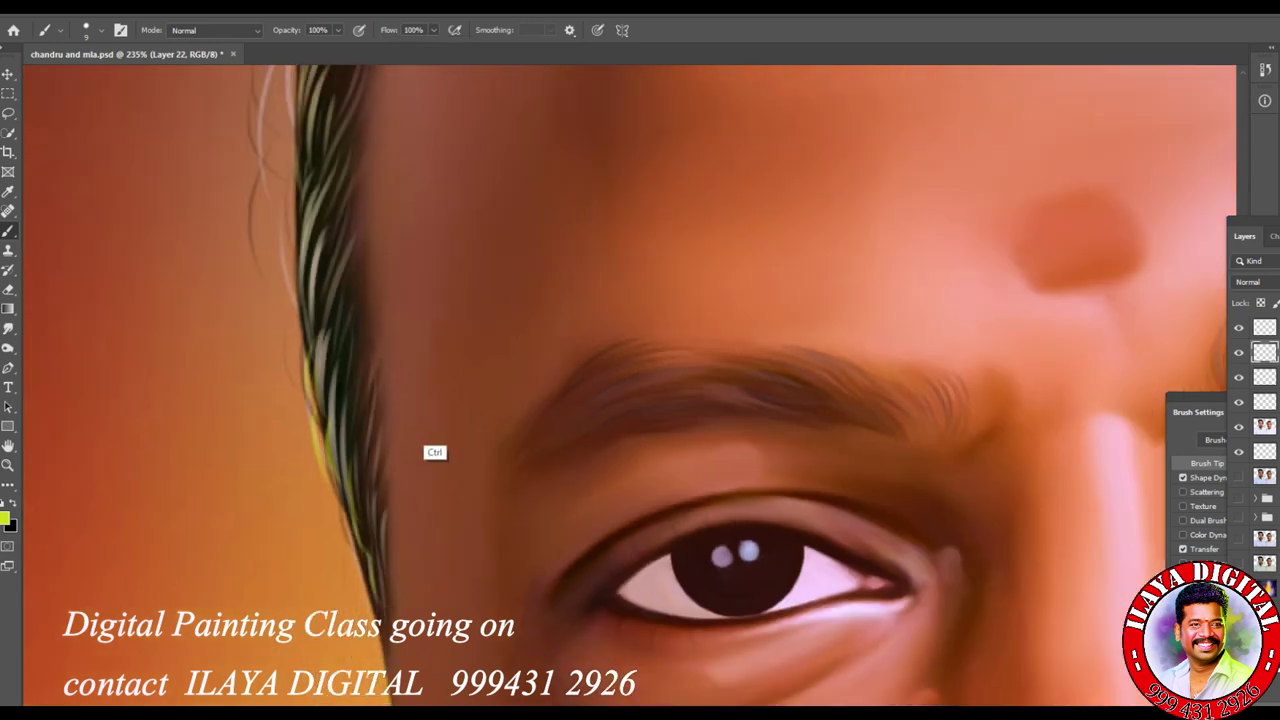
Step: Extend the yellow-green strands up the outer edge of the side hair to temple height
mouse_move(435, 452)
mouse_down()
mouse_move(466, 477)
mouse_move(409, 486)
mouse_move(420, 470)
mouse_up()
drag(308, 330, 284, 550)
drag(285, 454, 325, 570)
mouse_move(400, 400)
mouse_down()
mouse_move(450, 390)
mouse_move(458, 402)
mouse_up()
mouse_move(375, 200)
mouse_down()
mouse_move(295, 490)
mouse_move(312, 552)
mouse_up()
mouse_move(450, 400)
mouse_down()
mouse_move(390, 400)
mouse_move(400, 470)
mouse_up()
drag(300, 510, 390, 290)
drag(395, 228, 330, 288)
drag(300, 498, 245, 612)
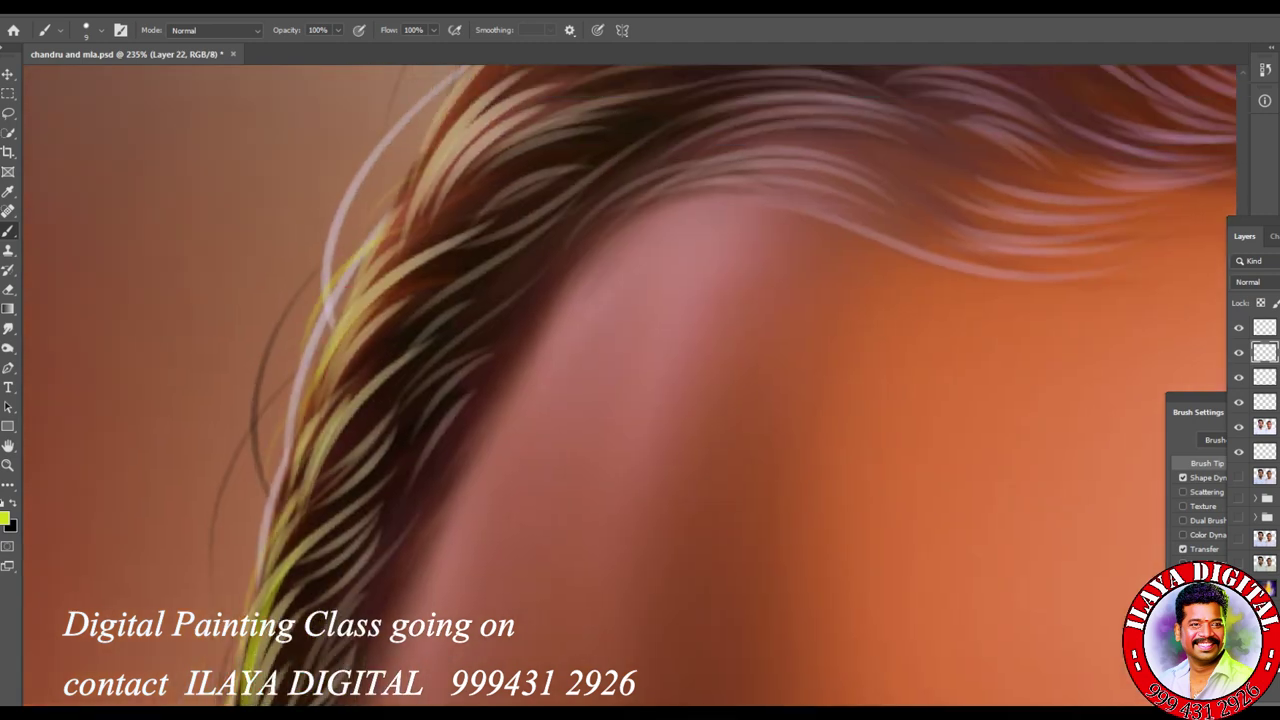
Step: Paint long yellow-green strands along the hair's outer contour from the temple up towards the crown
drag(600, 400, 560, 380)
drag(418, 365, 262, 530)
mouse_move(264, 464)
mouse_down()
mouse_move(536, 238)
mouse_move(762, 134)
mouse_up()
drag(640, 400, 560, 440)
drag(380, 478, 600, 430)
mouse_move(680, 340)
mouse_down()
mouse_move(736, 282)
mouse_move(1020, 200)
mouse_up()
mouse_move(640, 390)
mouse_down()
mouse_move(770, 342)
mouse_move(600, 430)
mouse_up()
mouse_move(660, 280)
mouse_down()
mouse_move(320, 500)
mouse_move(220, 650)
mouse_up()
drag(640, 450, 640, 302)
drag(505, 228, 262, 550)
drag(330, 480, 250, 650)
drag(640, 400, 600, 430)
mouse_move(420, 285)
mouse_down()
mouse_move(360, 410)
mouse_move(350, 660)
mouse_up()
drag(640, 400, 600, 430)
Step: Paint yellow-green strands along the crest of the violet hair at the top of the head
mouse_move(440, 390)
mouse_down()
mouse_move(405, 545)
mouse_move(424, 698)
mouse_up()
mouse_move(640, 400)
mouse_down()
mouse_move(586, 486)
mouse_move(600, 300)
mouse_up()
mouse_move(520, 540)
mouse_down()
mouse_move(574, 546)
mouse_move(700, 320)
mouse_up()
mouse_move(140, 480)
mouse_down()
mouse_move(500, 358)
mouse_move(665, 222)
mouse_up()
drag(640, 400, 600, 430)
mouse_move(300, 525)
mouse_down()
mouse_move(420, 440)
mouse_move(640, 340)
mouse_move(900, 250)
mouse_up()
drag(640, 400, 600, 430)
drag(290, 445, 790, 410)
drag(640, 400, 600, 380)
drag(480, 228, 720, 390)
drag(565, 240, 738, 420)
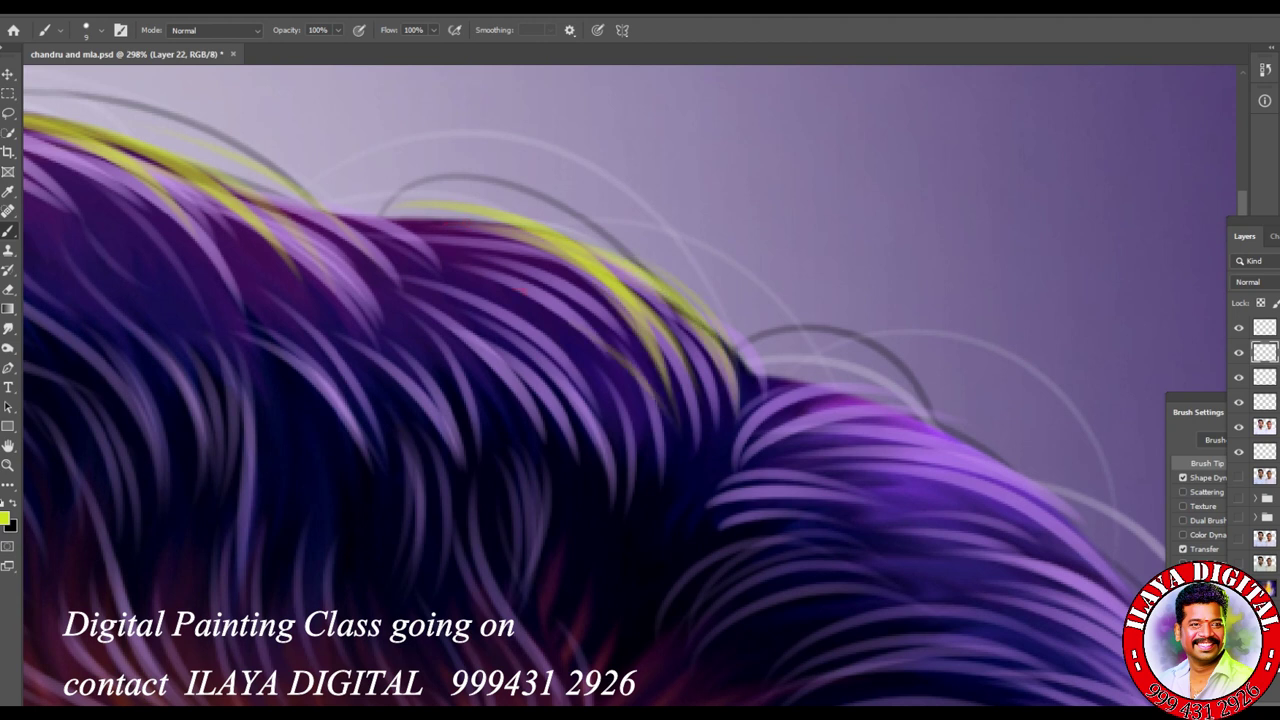
Step: Add yellow-green strands inside the purple top lock and in the dip between the two crests
drag(550, 310, 670, 510)
drag(500, 345, 600, 565)
drag(380, 212, 465, 282)
drag(325, 212, 445, 300)
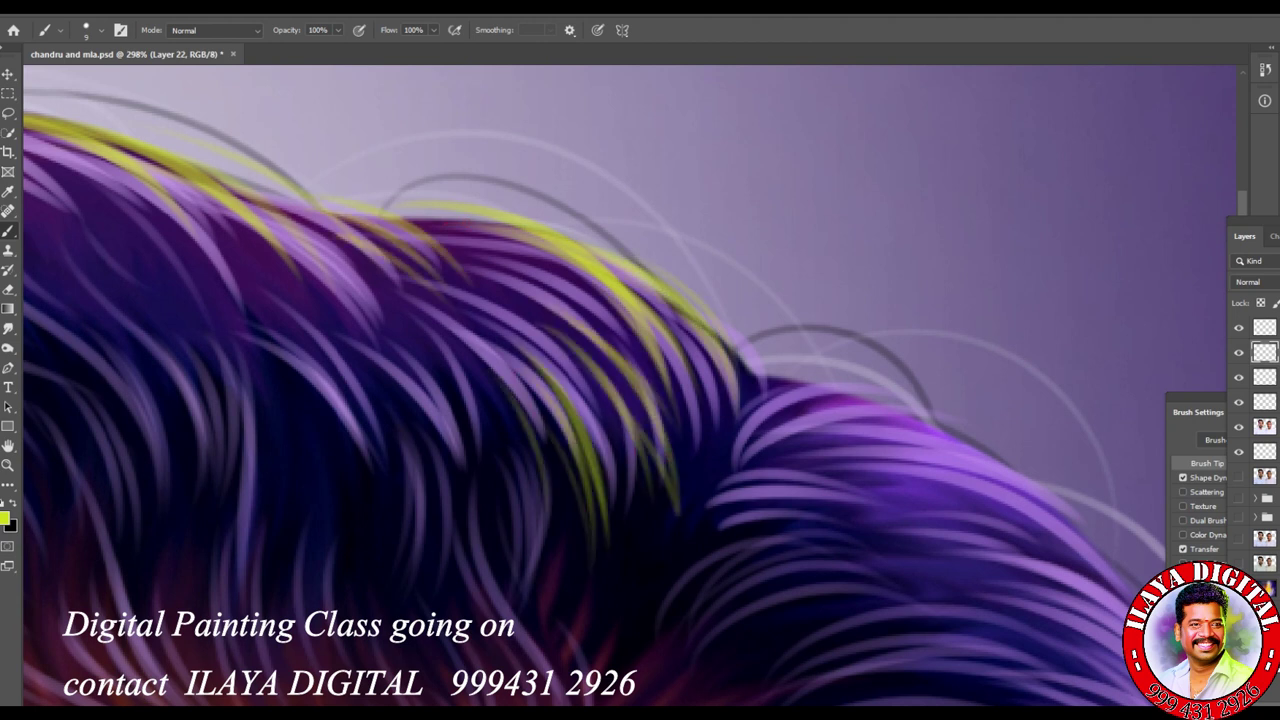
Step: Paint yellow-green strands over the crest of the rounded purple lobe beyond the dip in the top hair
drag(722, 512, 885, 518)
drag(745, 458, 890, 445)
drag(762, 385, 878, 366)
drag(600, 236, 745, 370)
drag(645, 216, 770, 288)
drag(800, 322, 960, 414)
drag(640, 400, 600, 430)
Step: Extend the yellow-green strands along the outer edge of the hair from the purple lobe down to the visible ear
drag(460, 122, 655, 258)
drag(558, 196, 694, 328)
drag(626, 276, 720, 400)
drag(680, 360, 760, 445)
drag(640, 400, 600, 430)
drag(520, 200, 650, 310)
drag(605, 295, 735, 435)
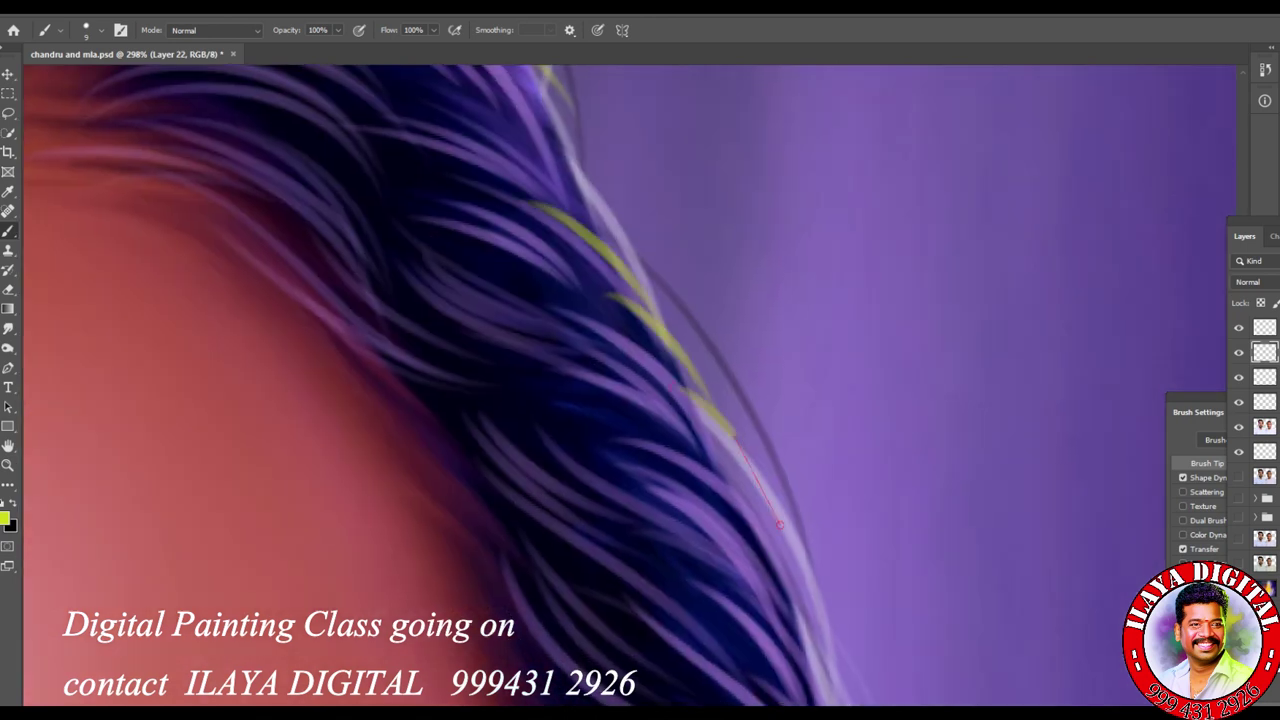
drag(600, 430, 560, 460)
drag(625, 195, 750, 390)
drag(740, 390, 800, 575)
drag(815, 175, 800, 600)
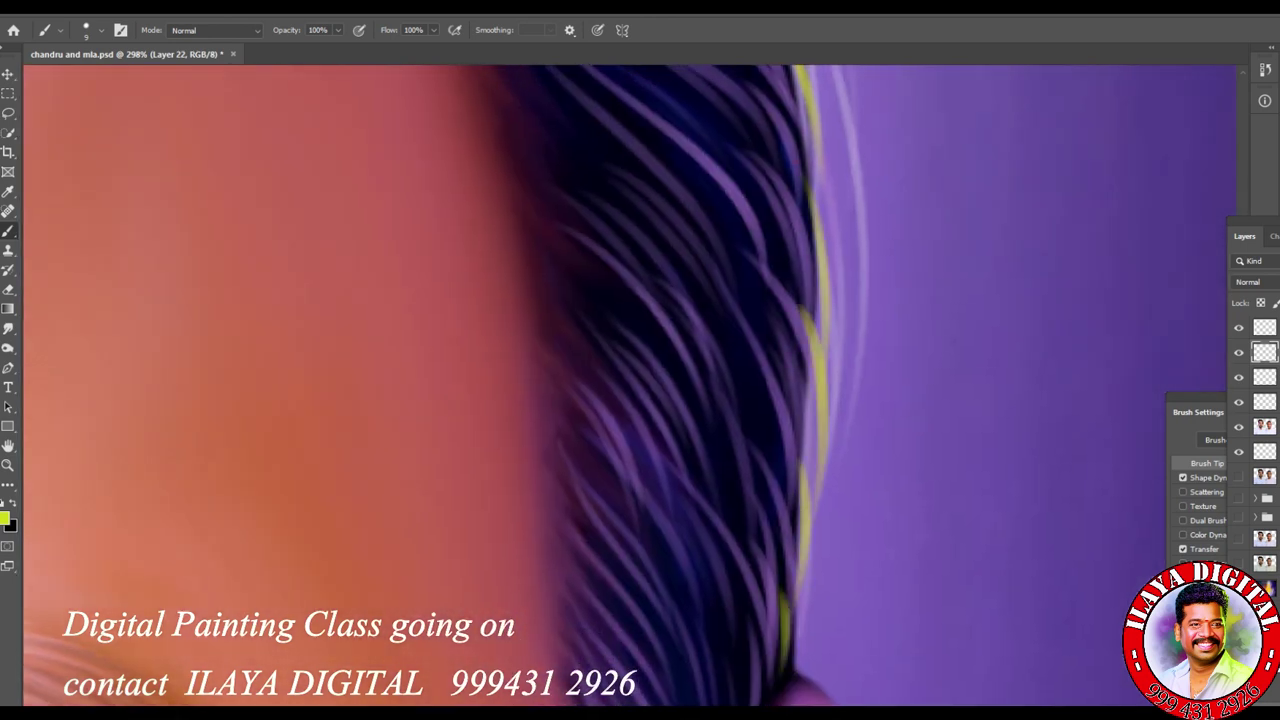
Step: Change the brush colour to magenta with hue 315 and paint strands along the ear-side hair edge and over the purple lobe
scroll(757, 537, down, 5)
click(5, 518)
click(1173, 394)
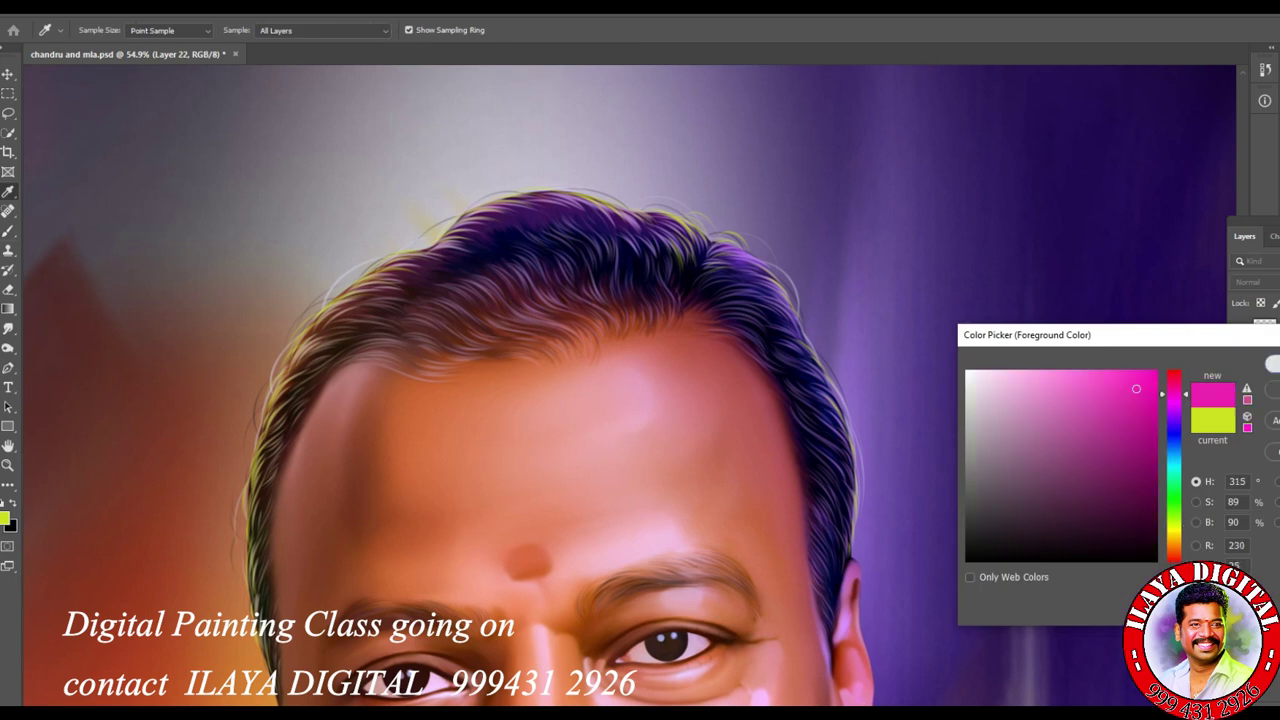
key(Return)
key(b)
scroll(750, 350, up, 4)
drag(700, 195, 810, 570)
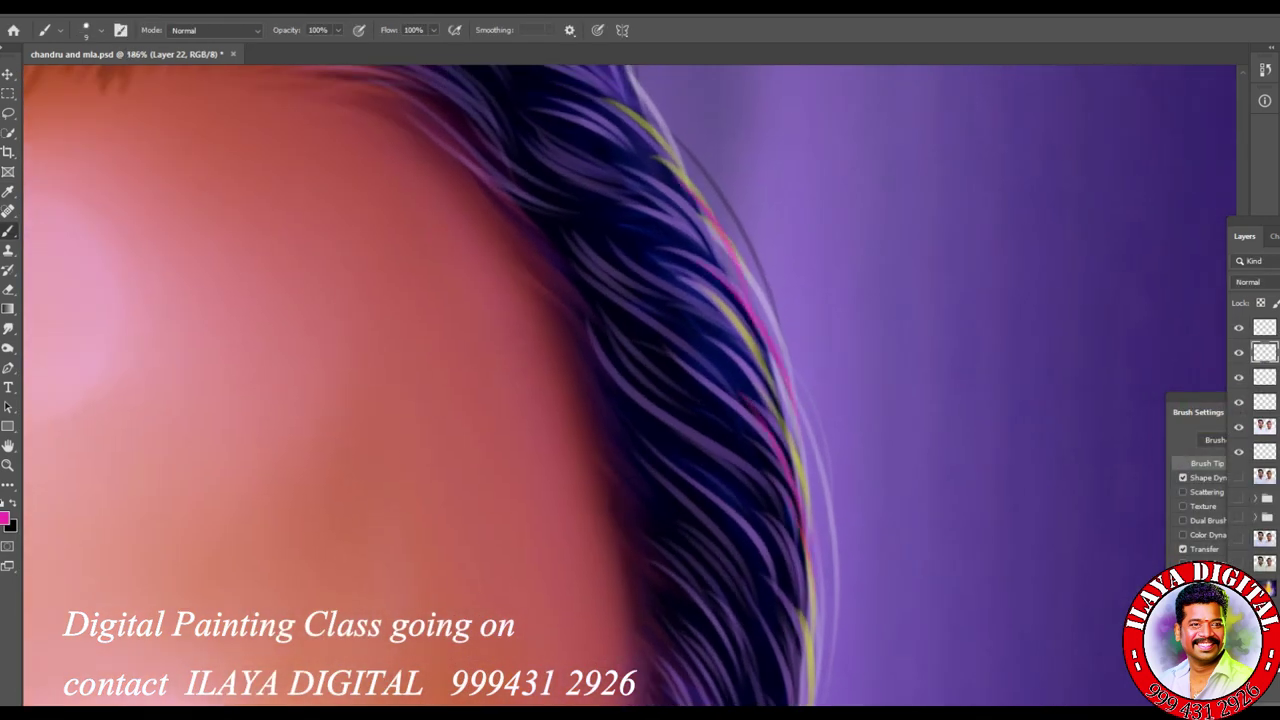
scroll(440, 385, down, 3)
scroll(630, 385, up, 6)
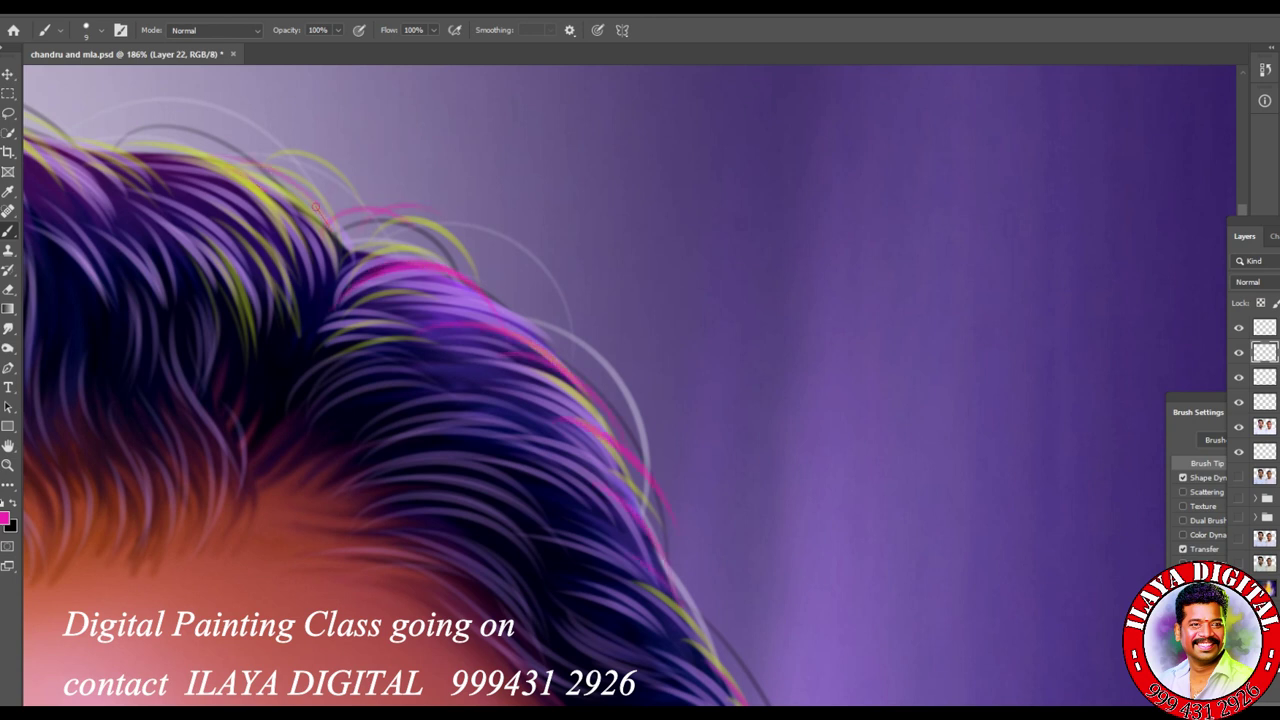
Step: Change the brush colour to light cyan and paint strands from the purple lobe down the outer hair edge to the ear
click(5, 517)
drag(1173, 380, 1173, 466)
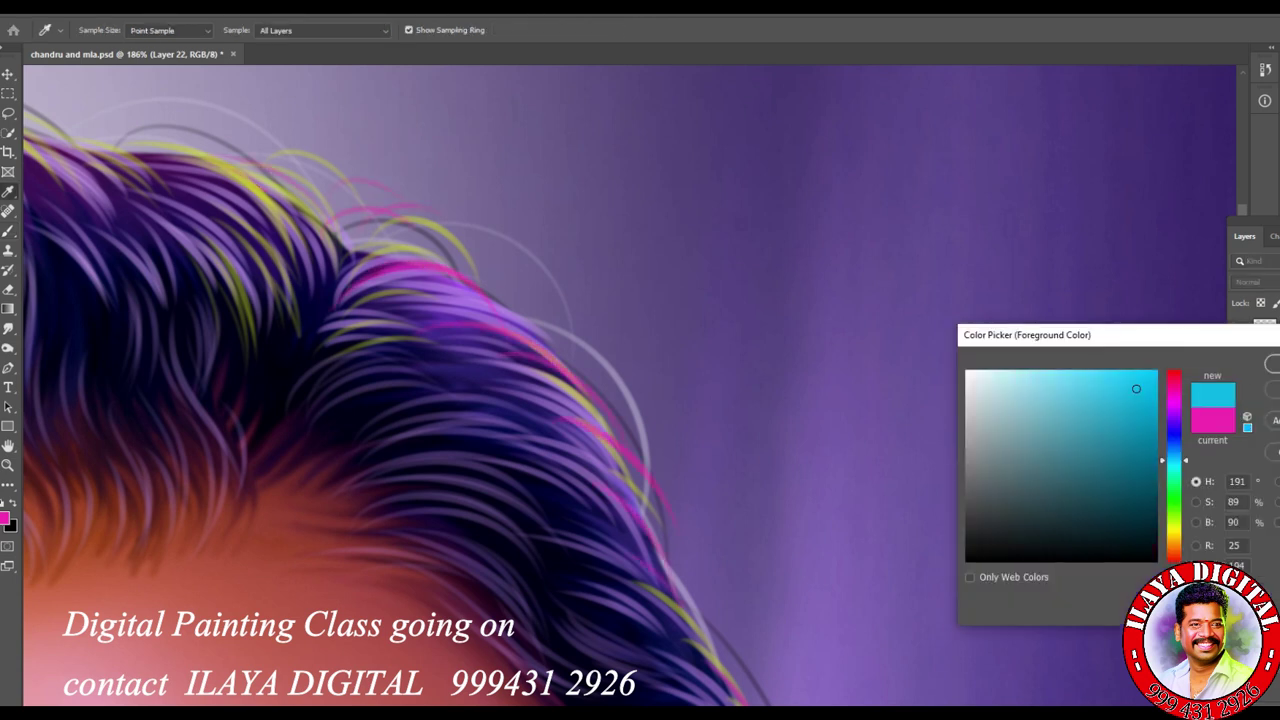
click(1069, 374)
key(Return)
key(b)
drag(360, 228, 530, 280)
scroll(515, 313, down, 8)
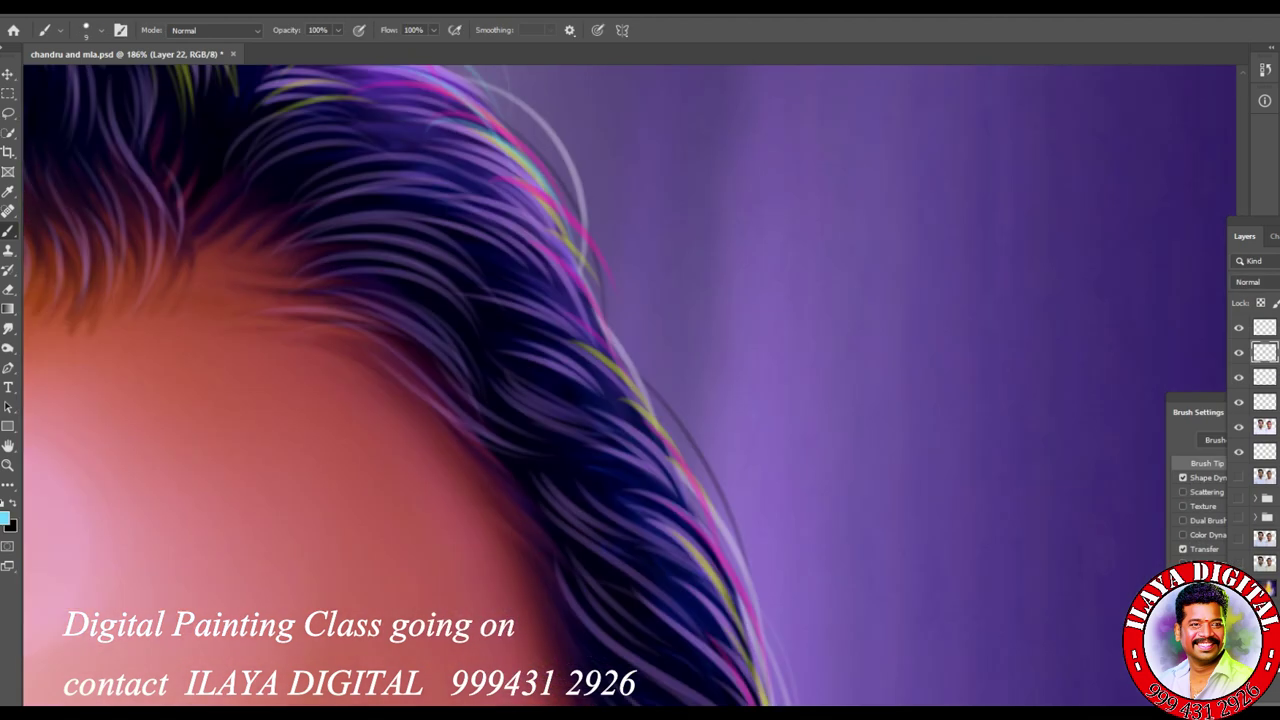
scroll(409, 386, down, 4)
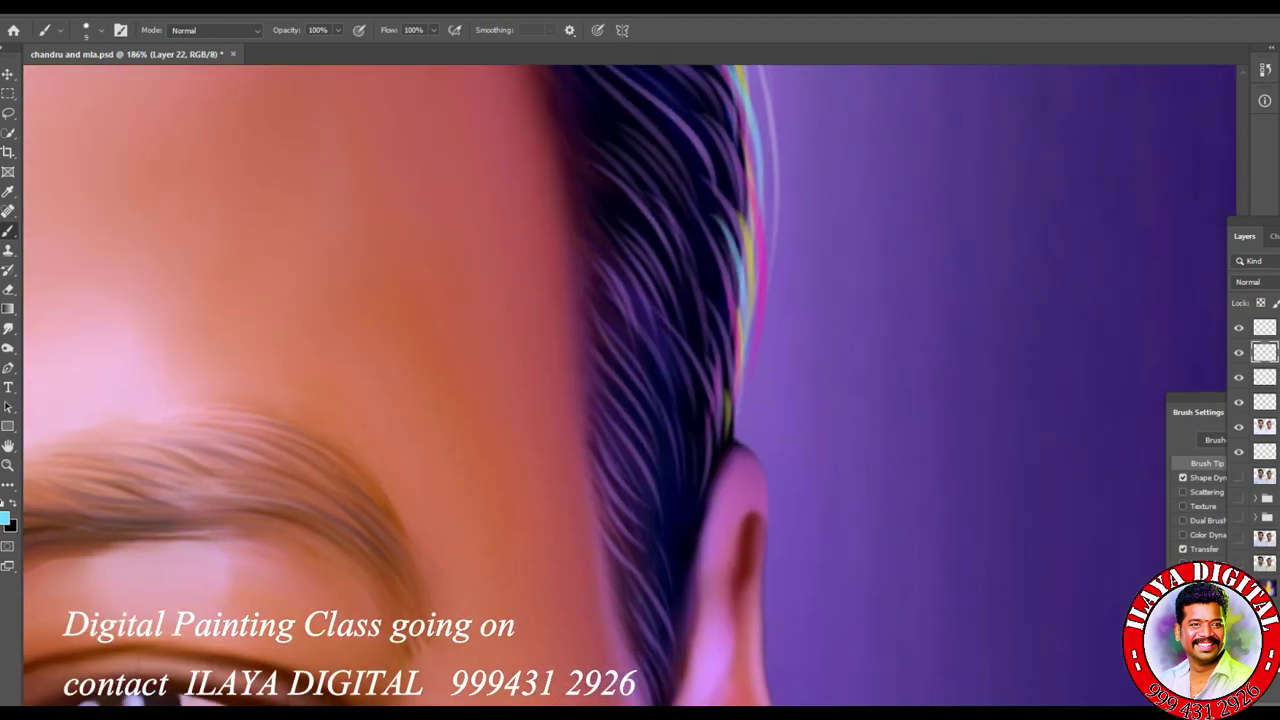
drag(695, 505, 675, 632)
scroll(795, 463, down, 6)
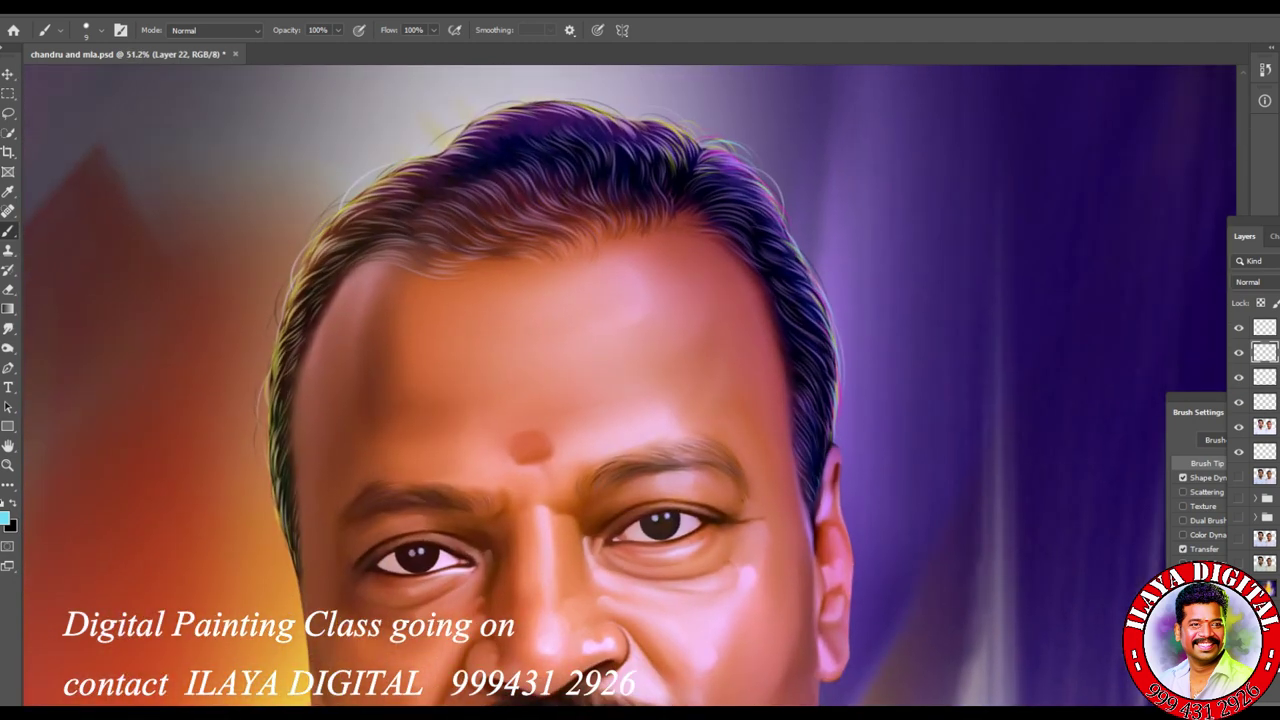
Step: Paint light cyan strands over the yellow-green ones where the violet top lock starts rising from the lower contour
drag(795, 463, 822, 473)
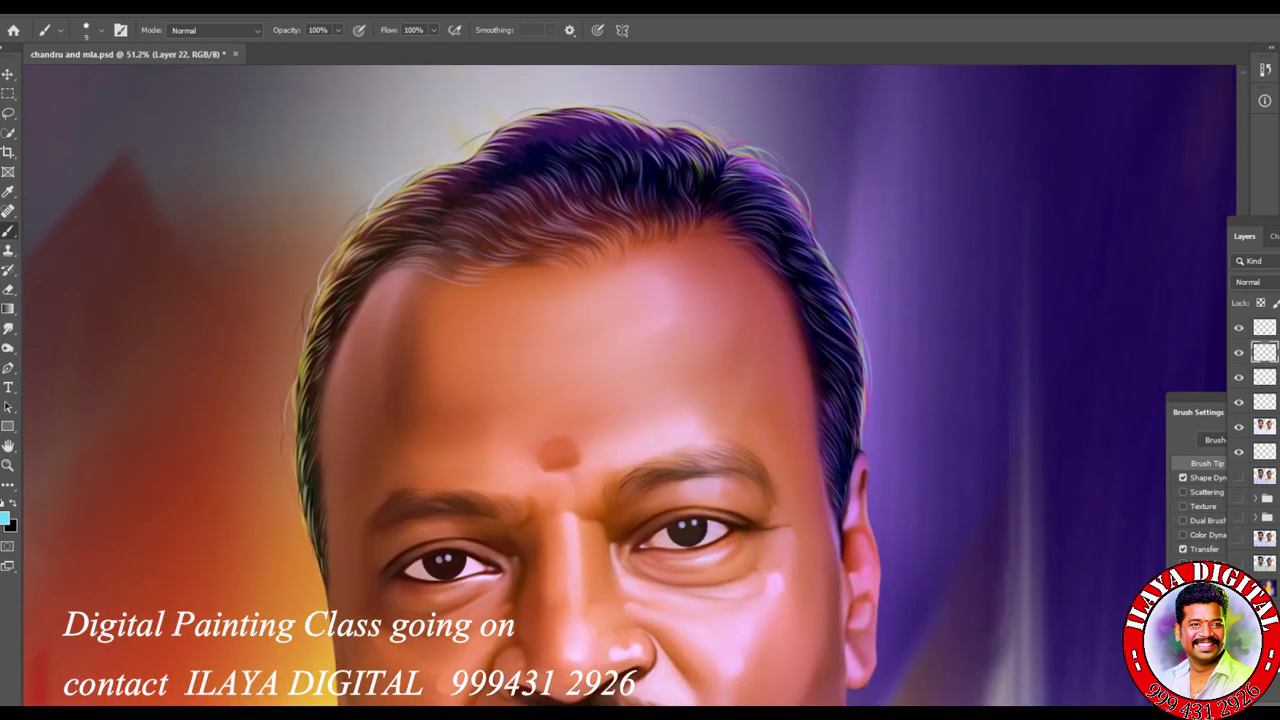
scroll(648, 417, up, 8)
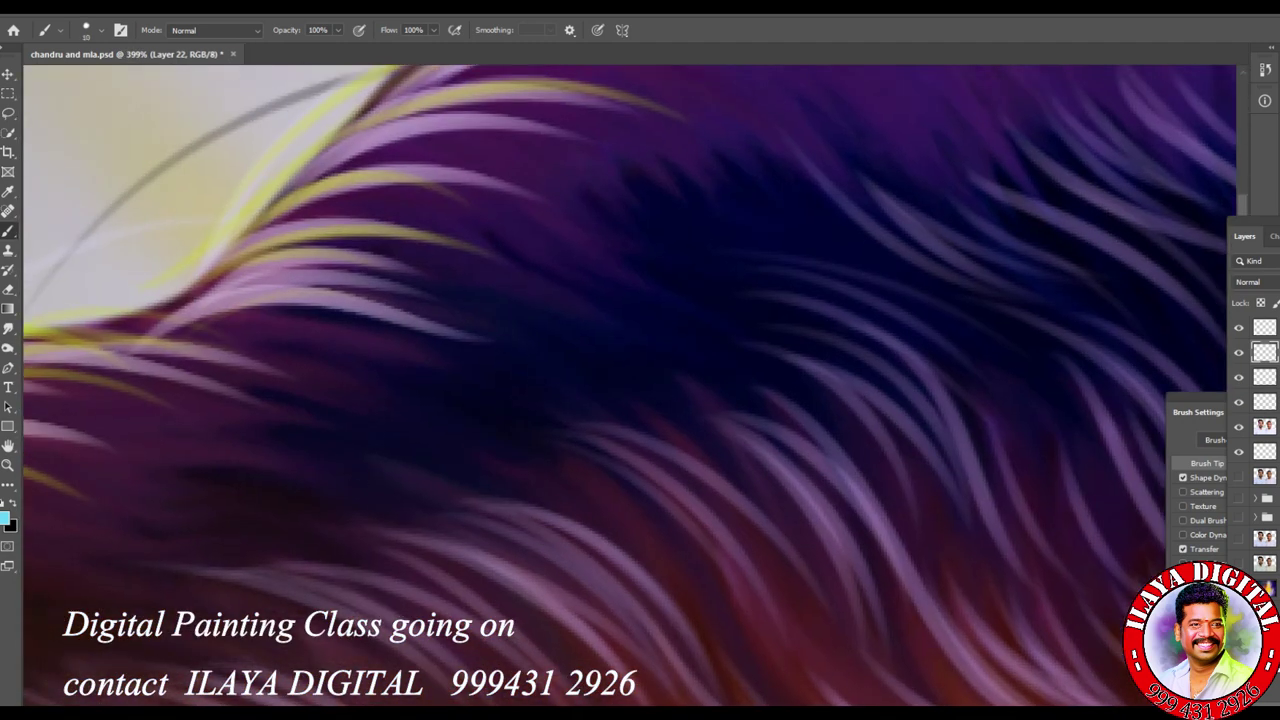
drag(120, 338, 420, 305)
drag(245, 320, 510, 170)
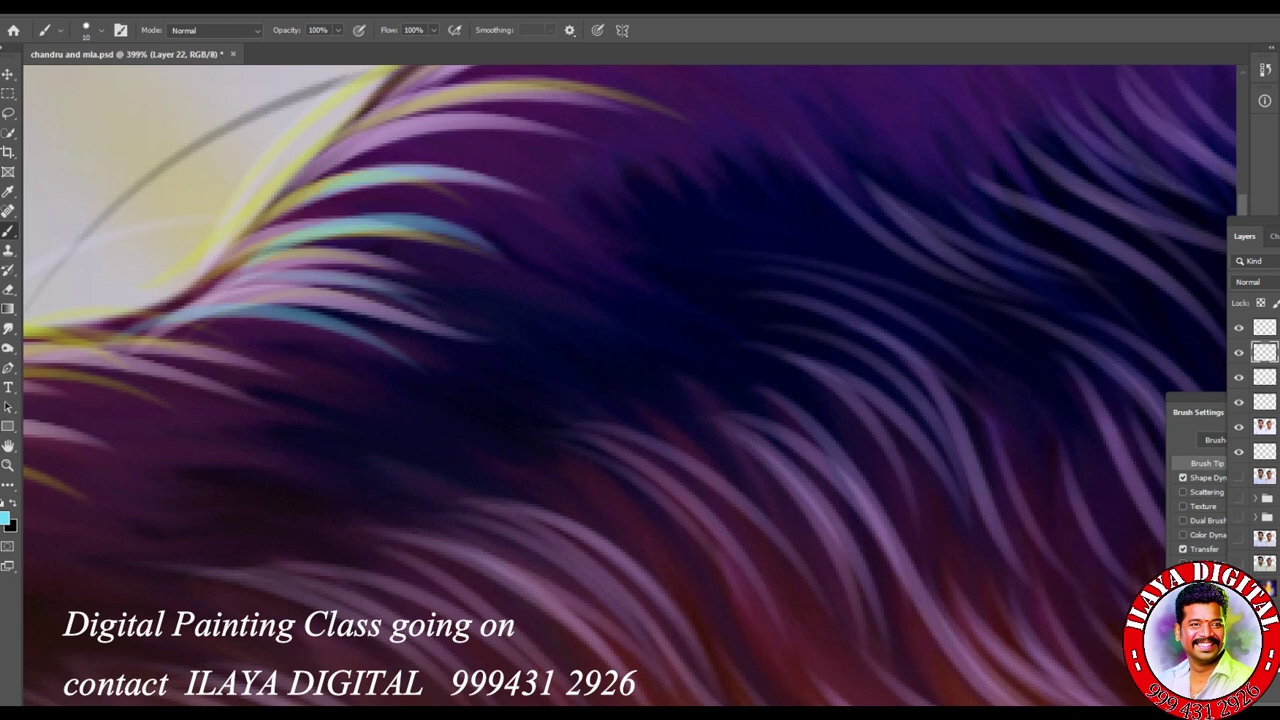
Step: Continue the light cyan strands along the crest of the violet top lock, adding one inside the dark hair
drag(500, 250, 520, 470)
drag(220, 540, 583, 448)
mouse_move(527, 405)
mouse_down()
mouse_move(780, 345)
mouse_move(860, 310)
mouse_up()
drag(900, 400, 400, 400)
drag(600, 420, 260, 290)
drag(800, 440, 603, 278)
scroll(603, 278, down, 3)
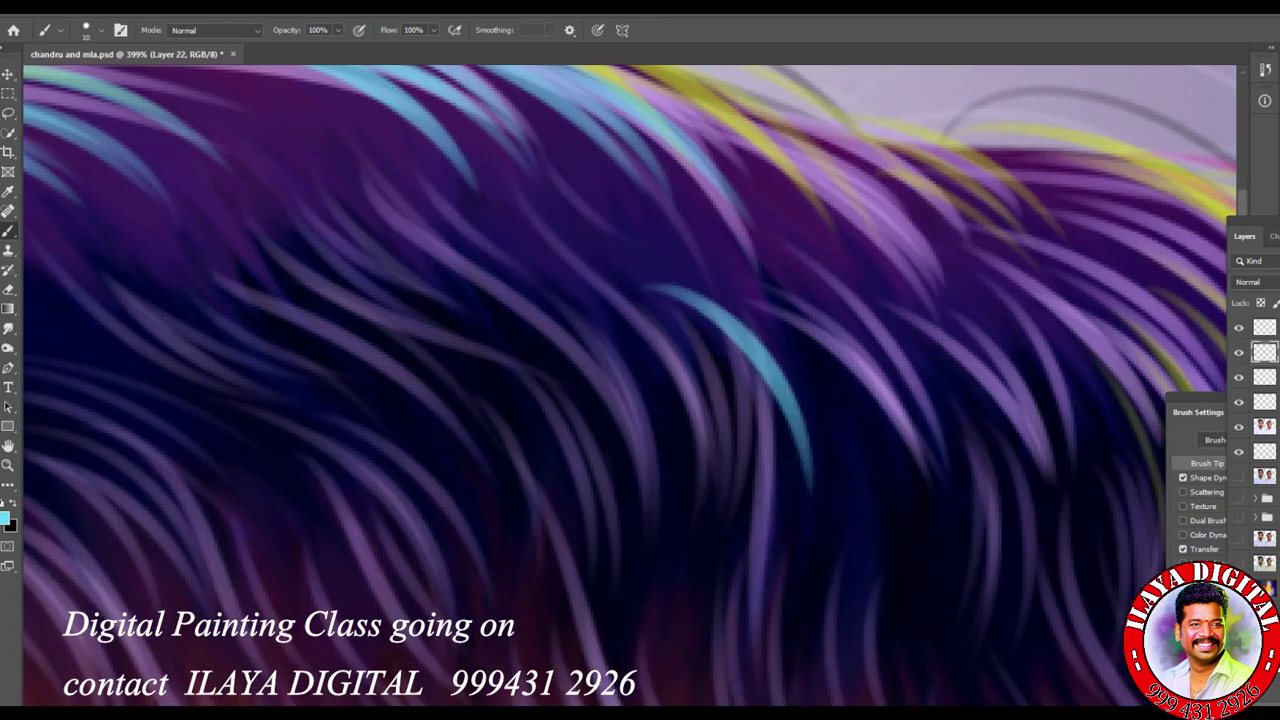
Step: Add light cyan strands inside the top lock, over the second crest and along the hair's outer contour
scroll(960, 603, down, 3)
drag(860, 470, 770, 340)
drag(840, 500, 760, 360)
drag(890, 390, 745, 300)
drag(900, 365, 720, 288)
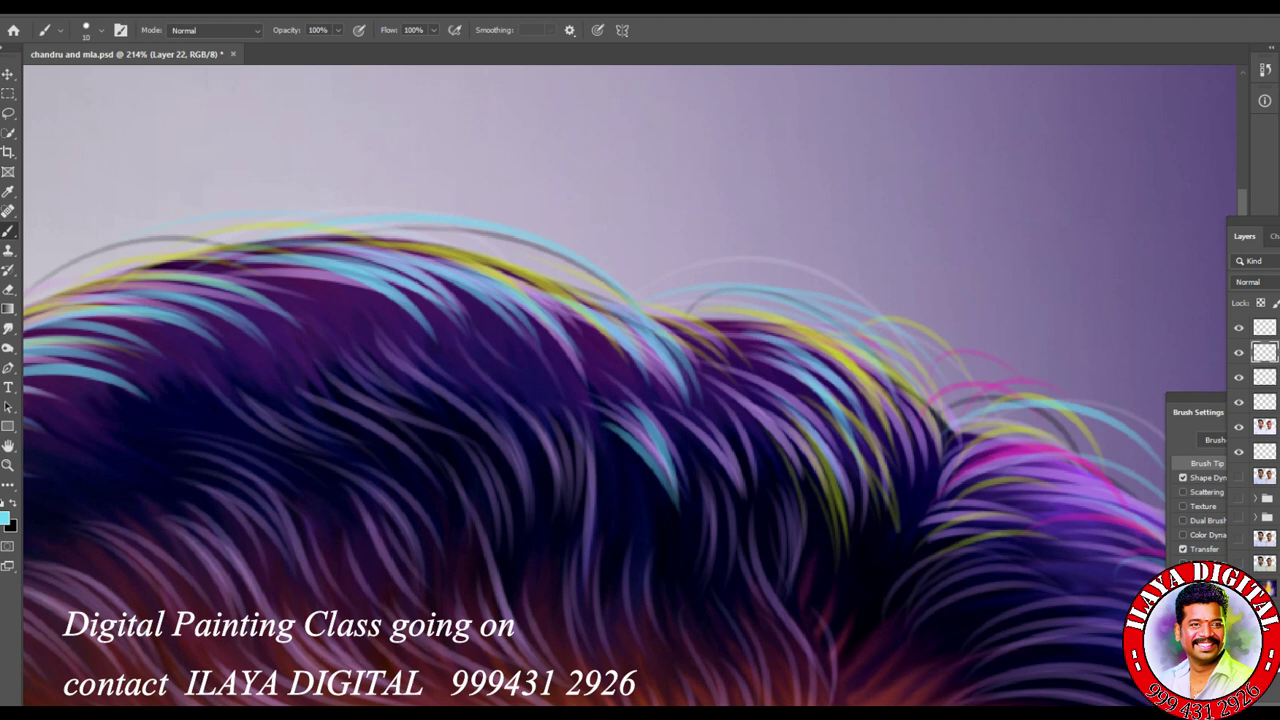
scroll(640, 386, left, 5)
scroll(630, 386, down, 8)
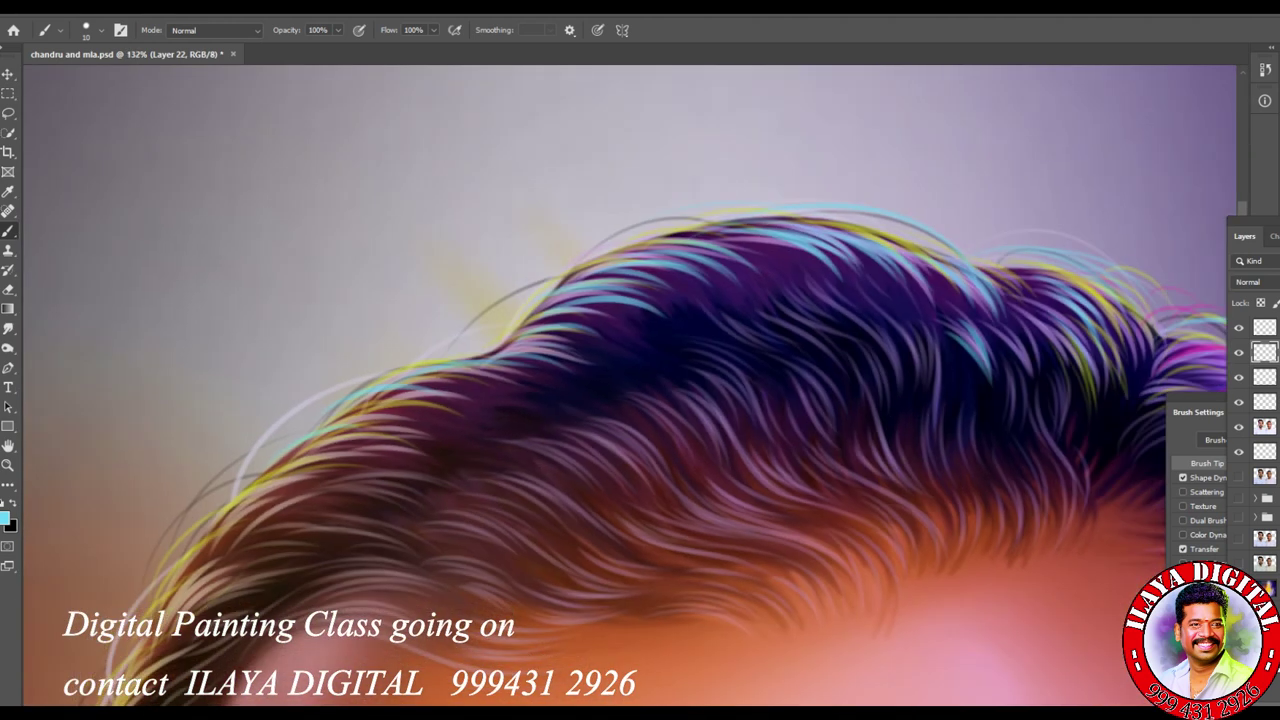
scroll(613, 386, down, 3)
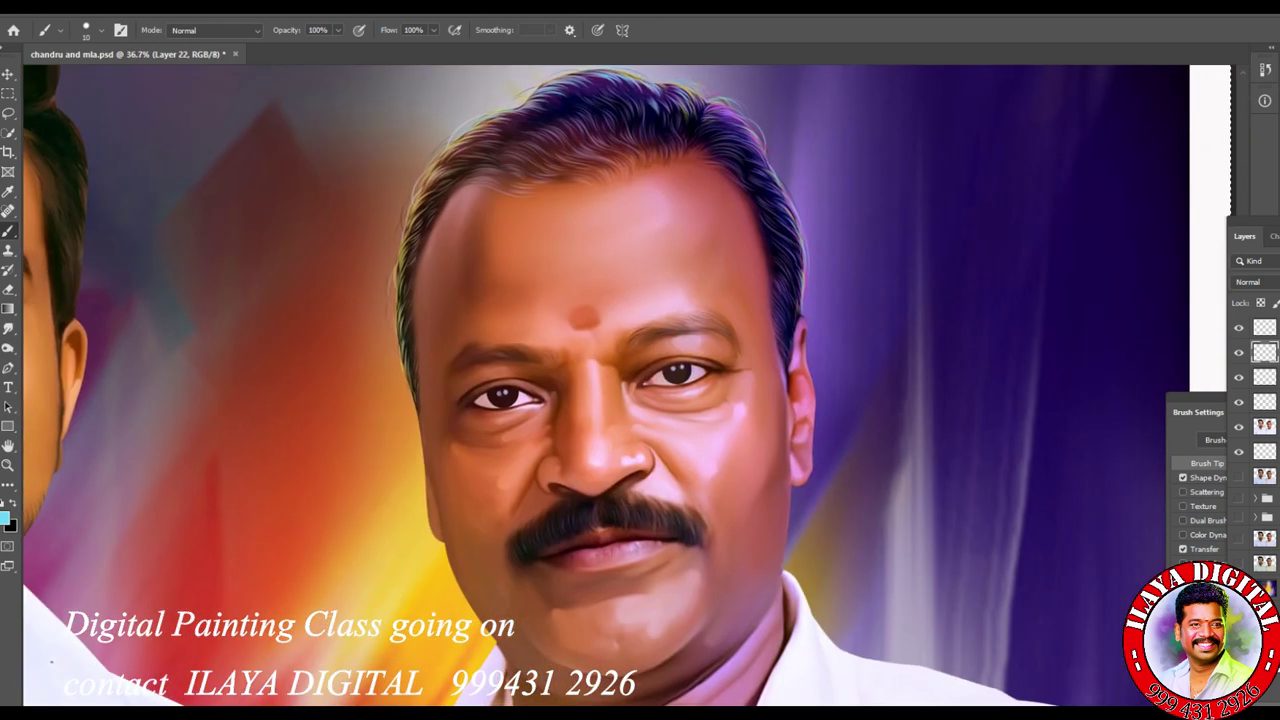